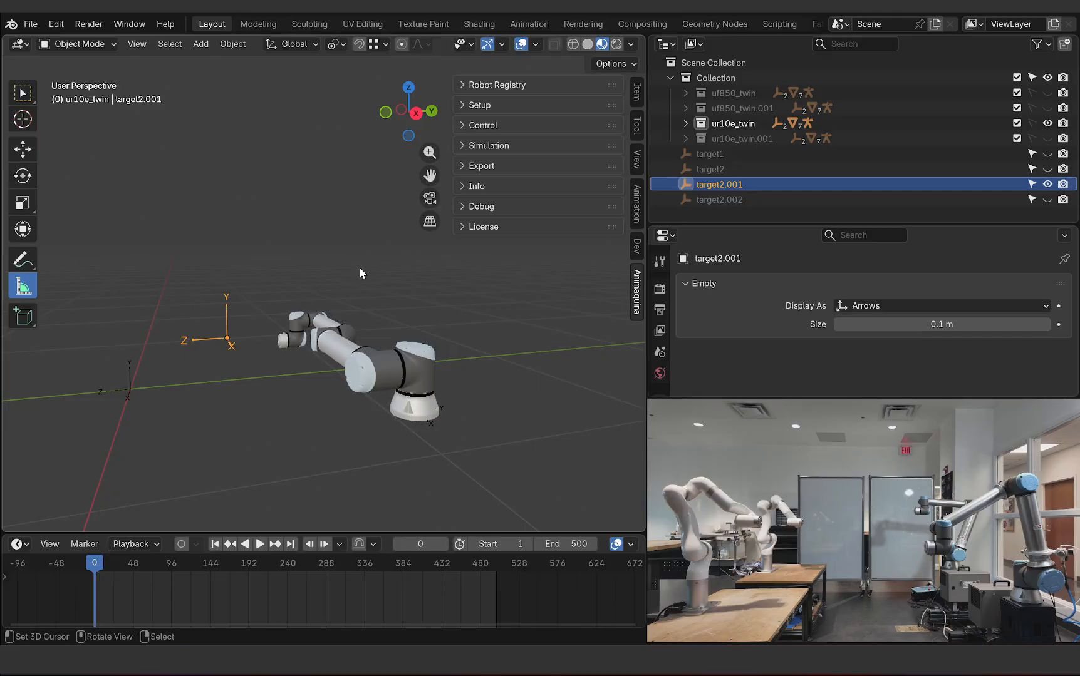
Step: Review the Animaquina add-on's details in the preferences, including version and warnings, and close the preferences
click(58, 23)
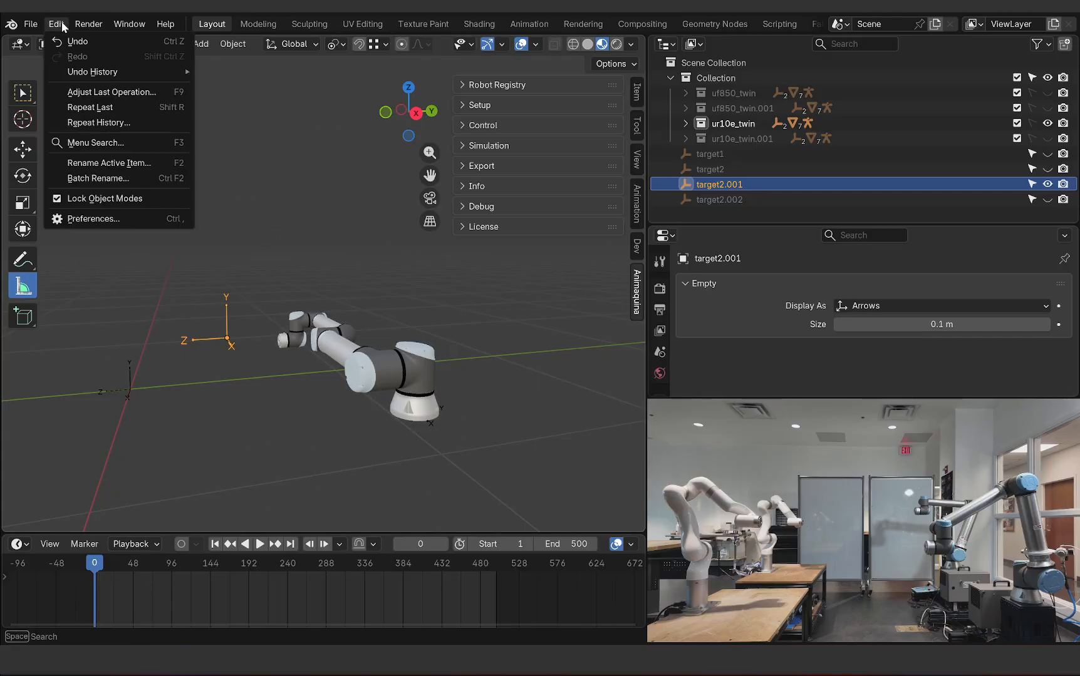
click(103, 218)
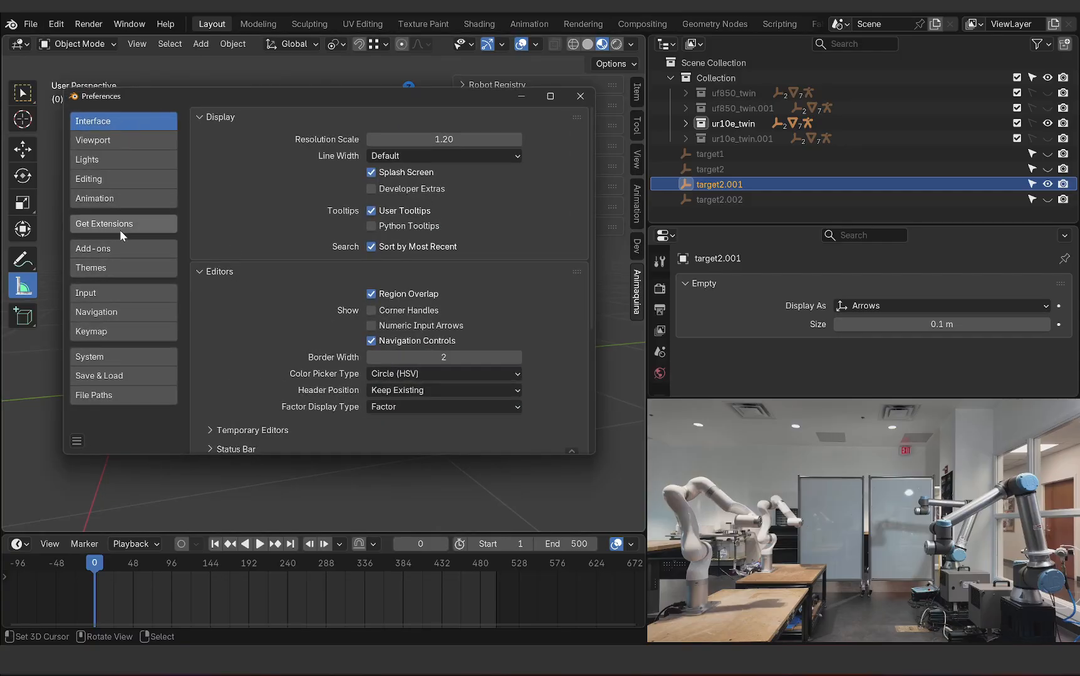
click(124, 248)
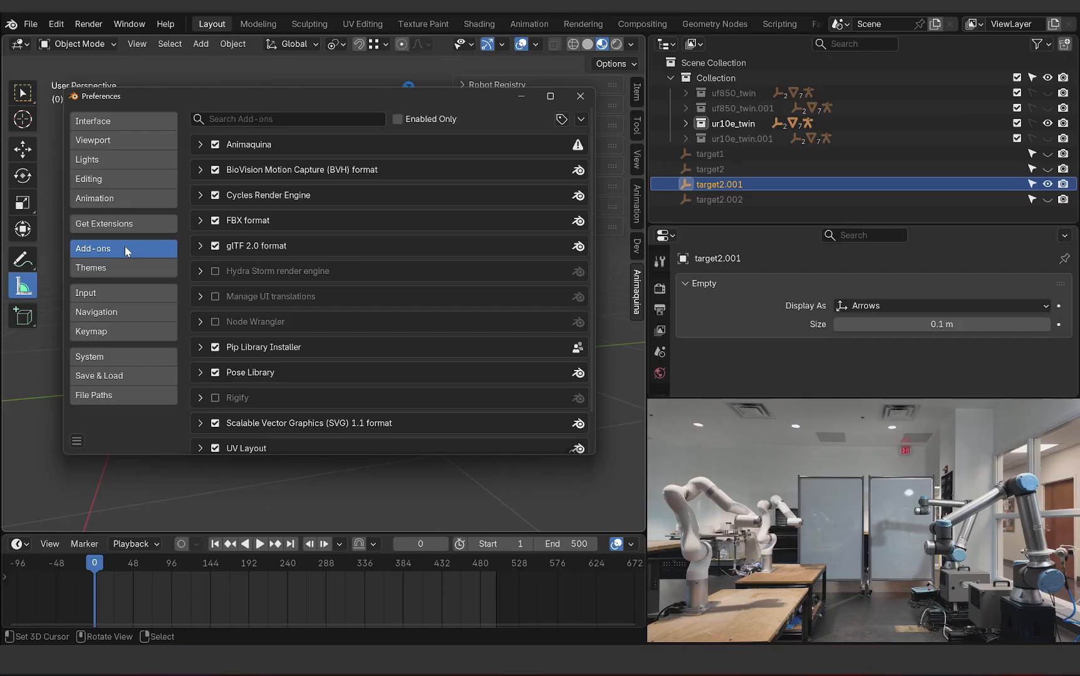
click(200, 145)
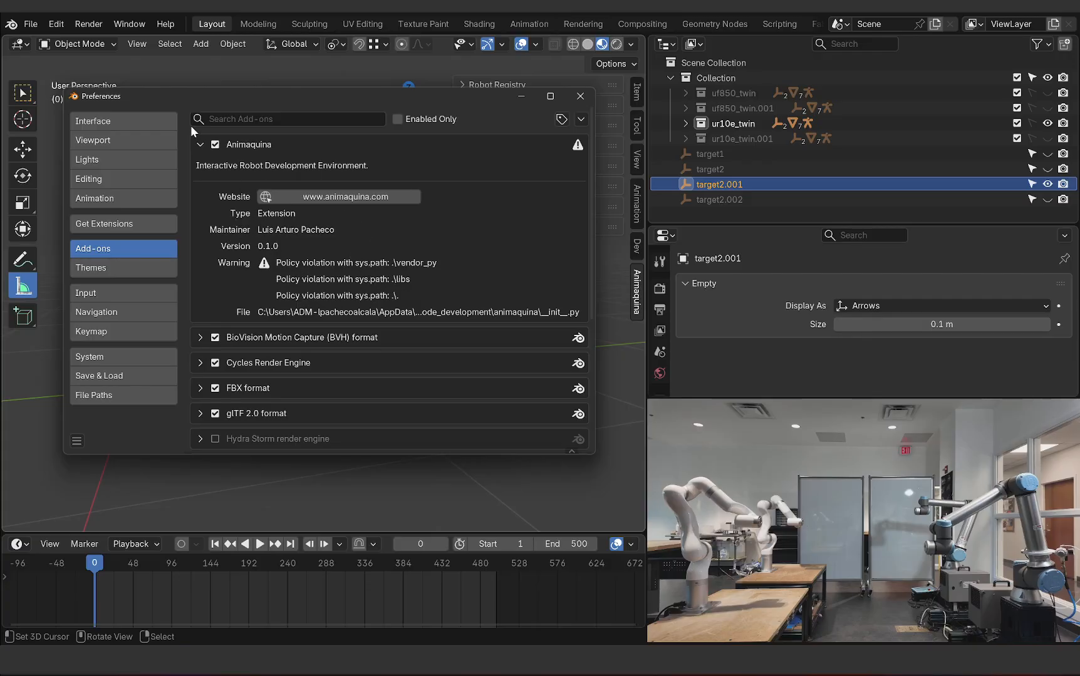
click(201, 144)
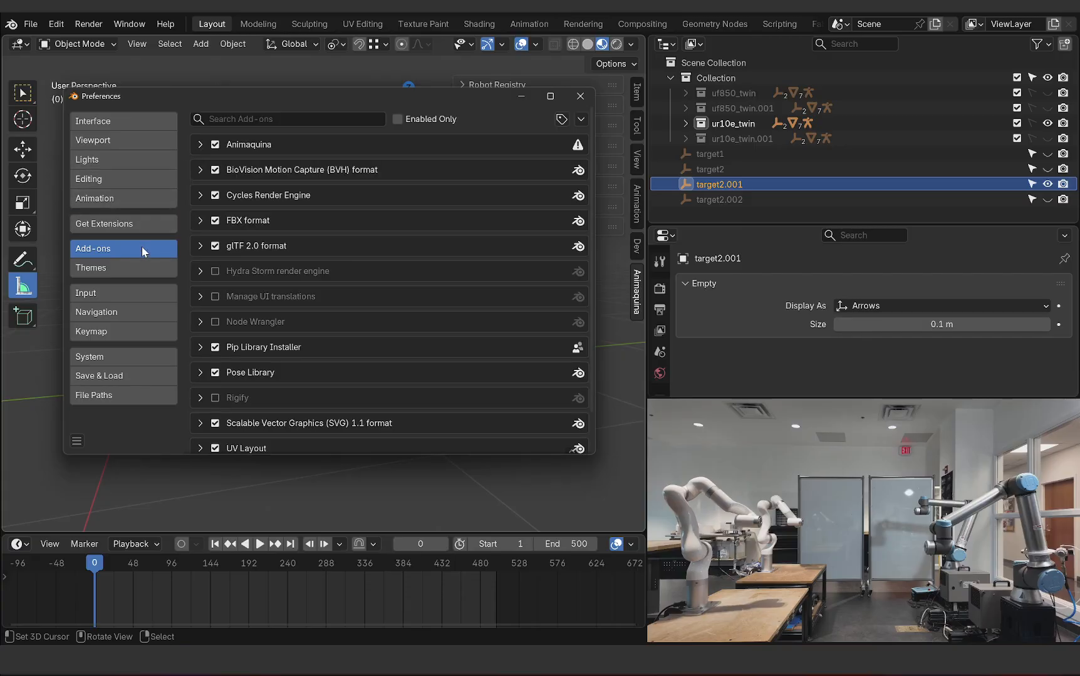
click(579, 95)
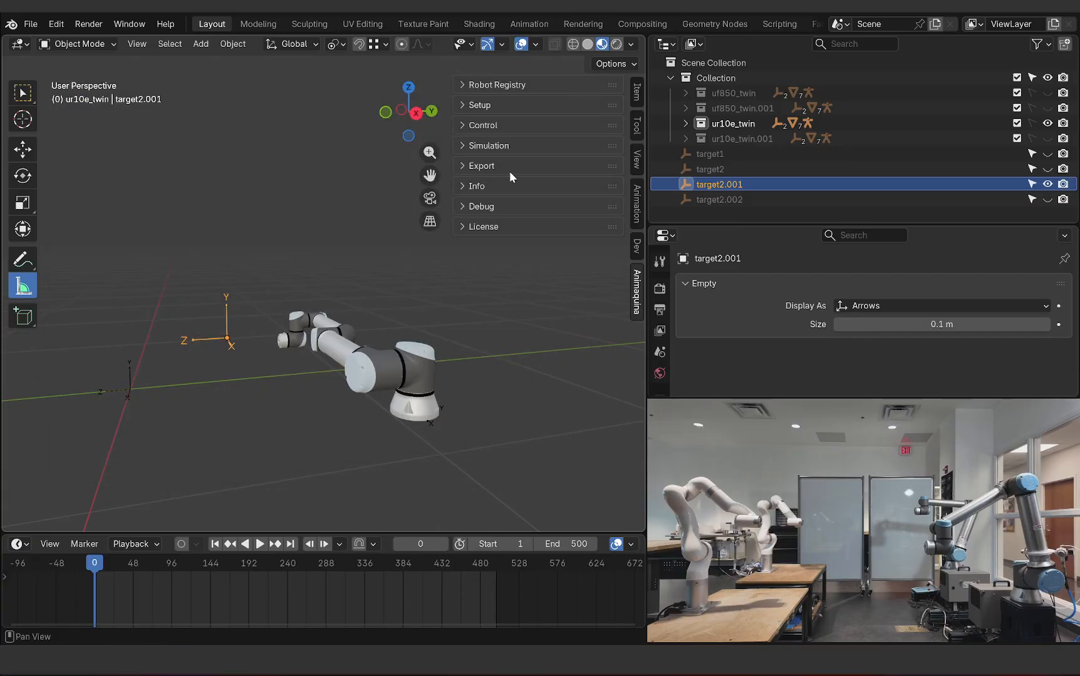
Step: Review the Animaquina license status, licensed features and supported robot brands
click(463, 228)
scroll(530, 287, down, 4)
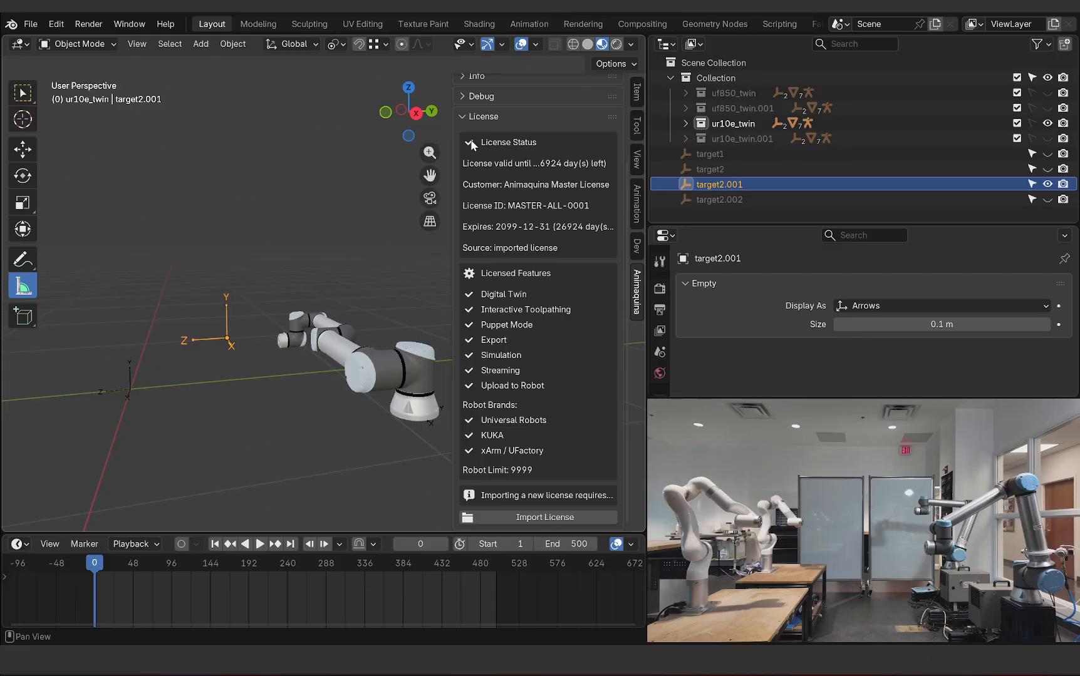
click(472, 117)
Step: Check the installation state of the Animaquina dependencies in a widened sidebar, and make the sidebar narrower again
click(475, 206)
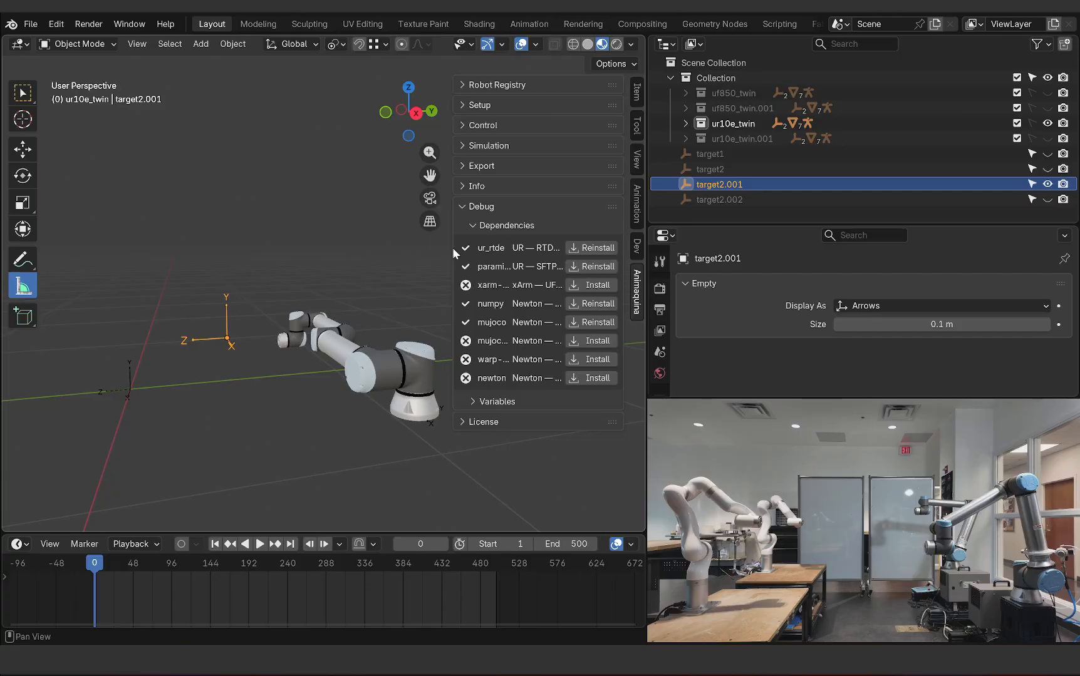
drag(447, 253, 298, 263)
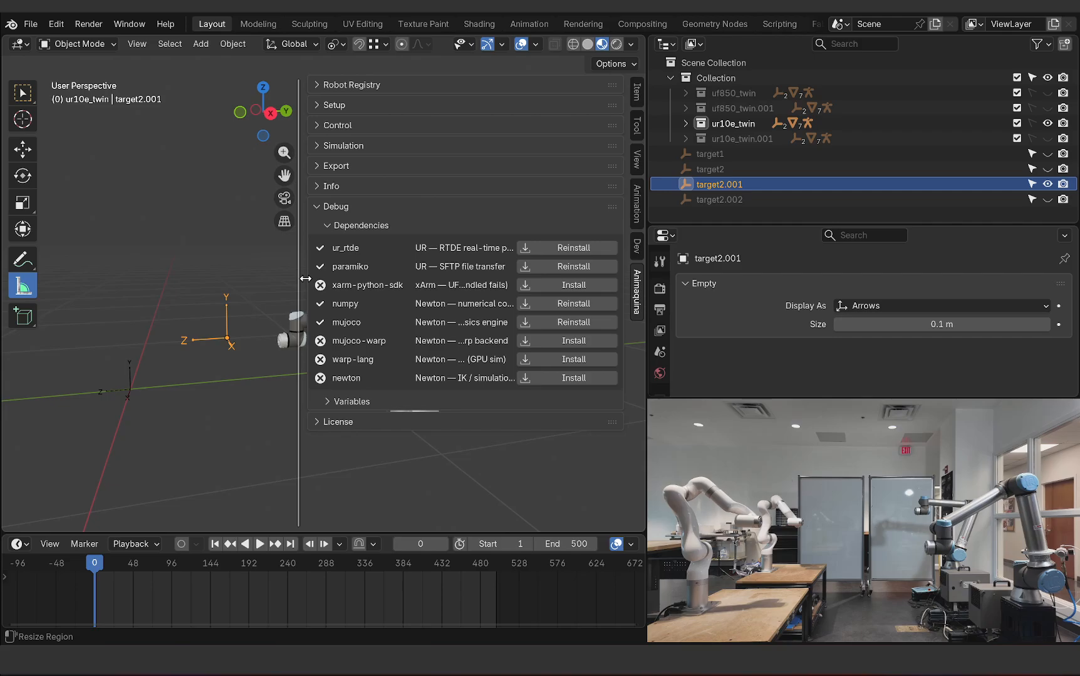
drag(305, 279, 307, 277)
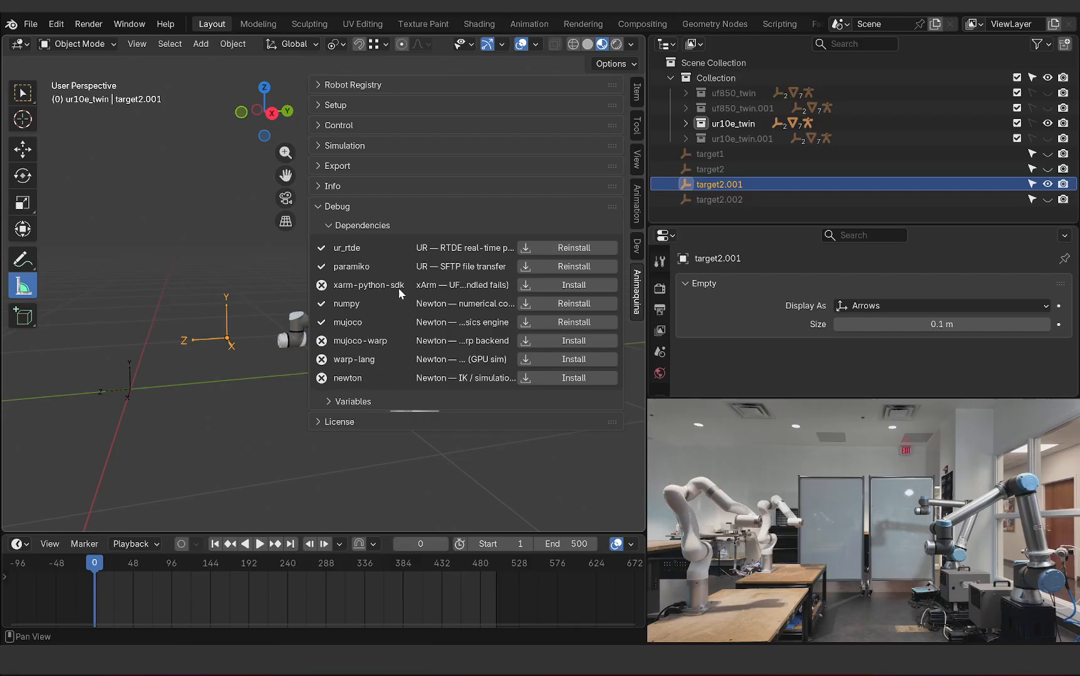
click(321, 208)
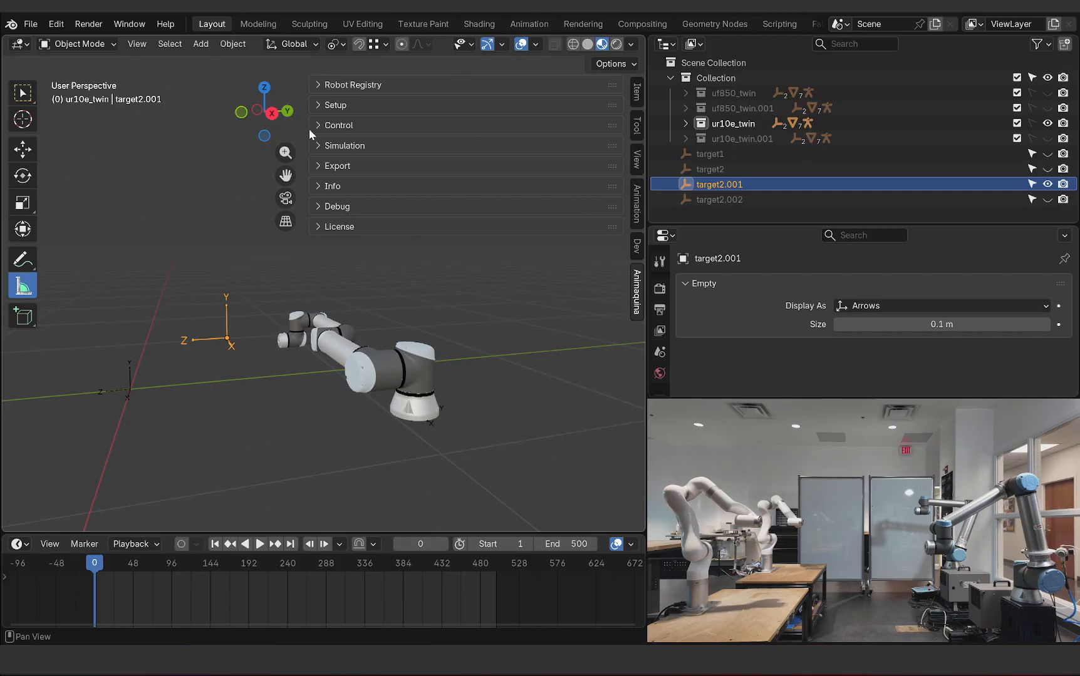
drag(308, 129, 376, 128)
Step: Review the robots listed in the Robot Registry
click(421, 86)
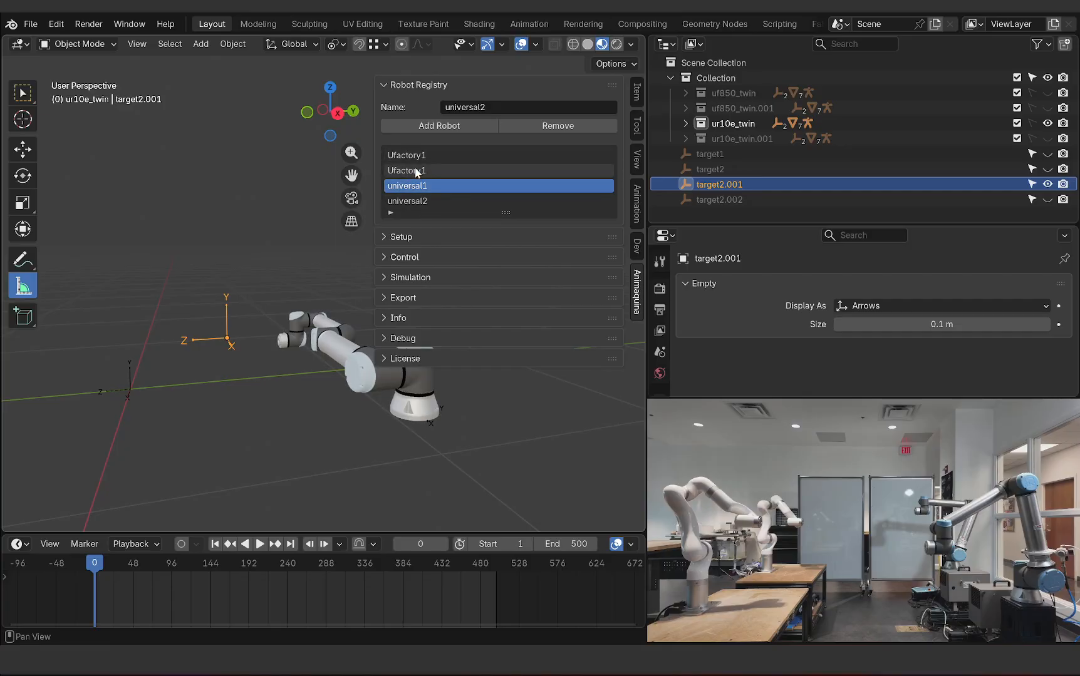
right_click(406, 194)
click(388, 84)
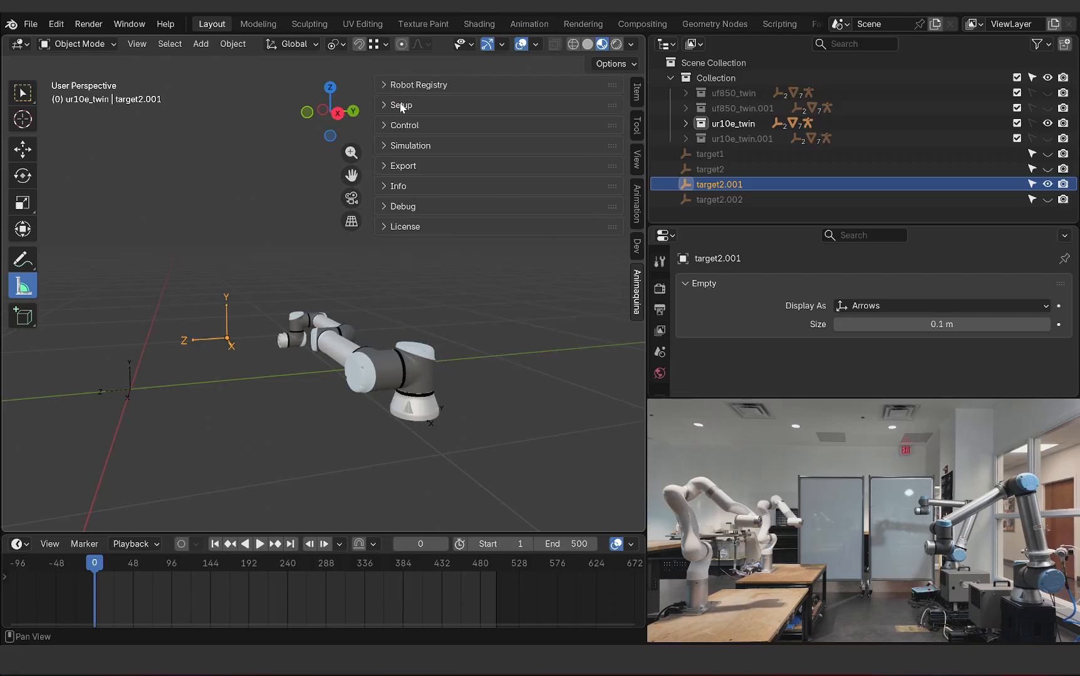
Step: Choose Universal Robots as the robot type in the robot setup
click(401, 105)
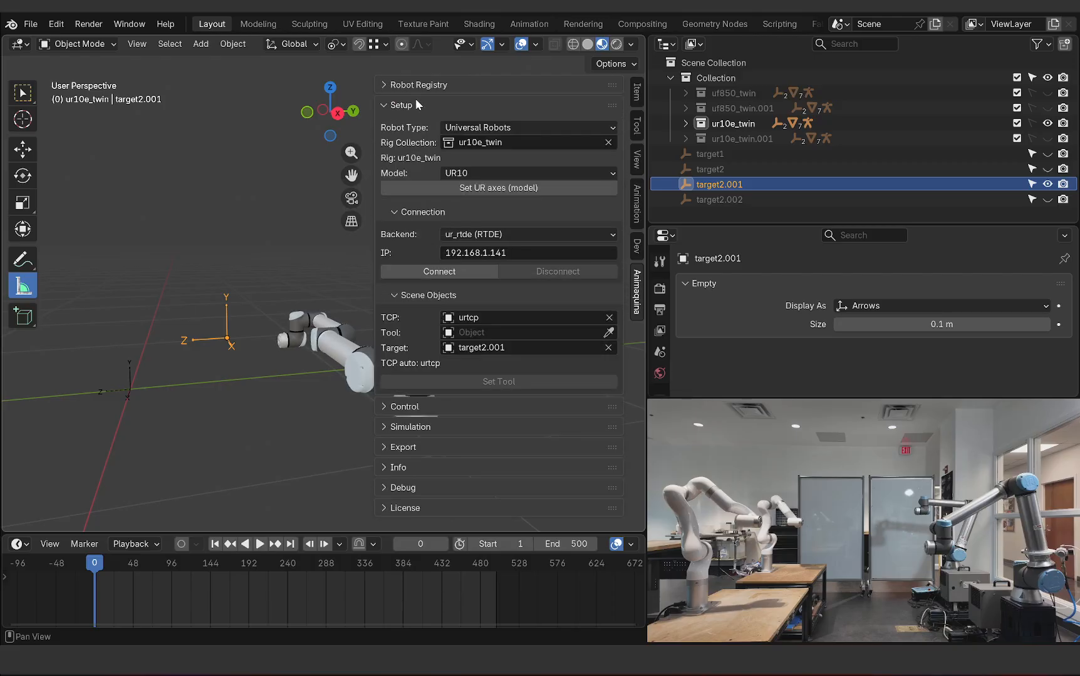
click(462, 129)
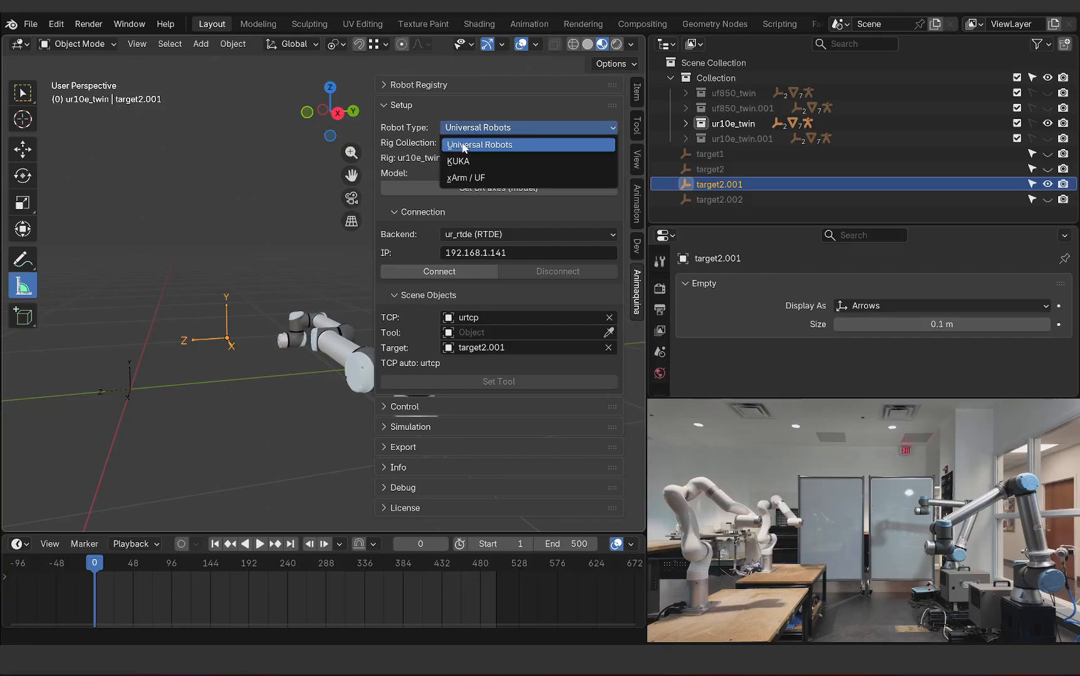
click(495, 148)
click(493, 129)
click(476, 148)
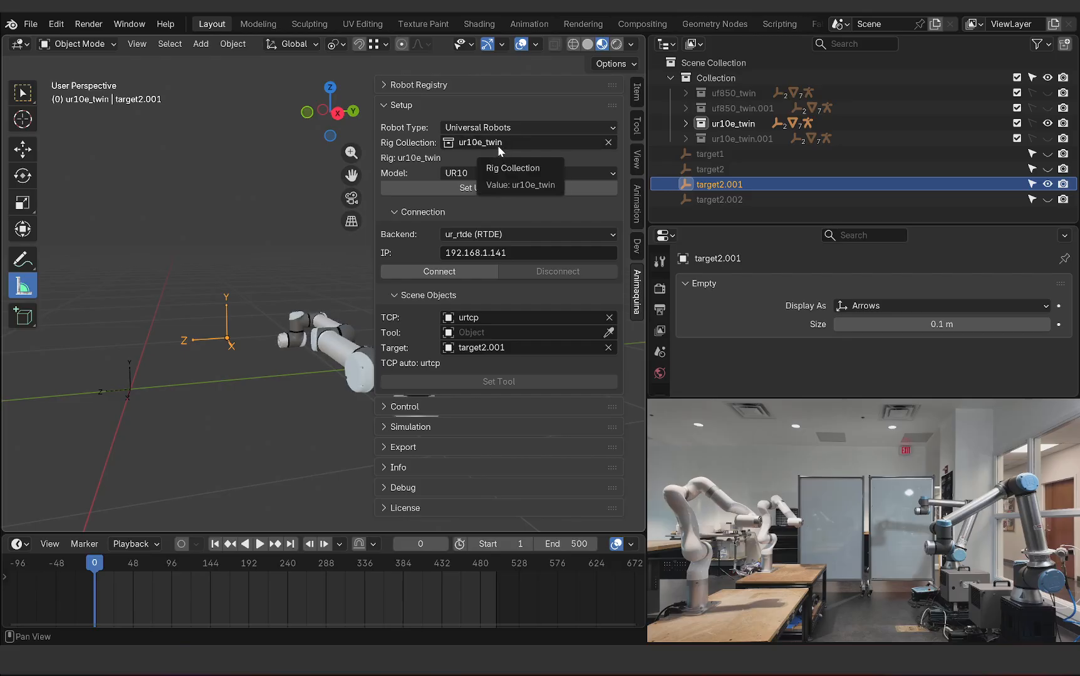
Step: Assign the ur10e_twin collection as the robot's rig collection
click(498, 145)
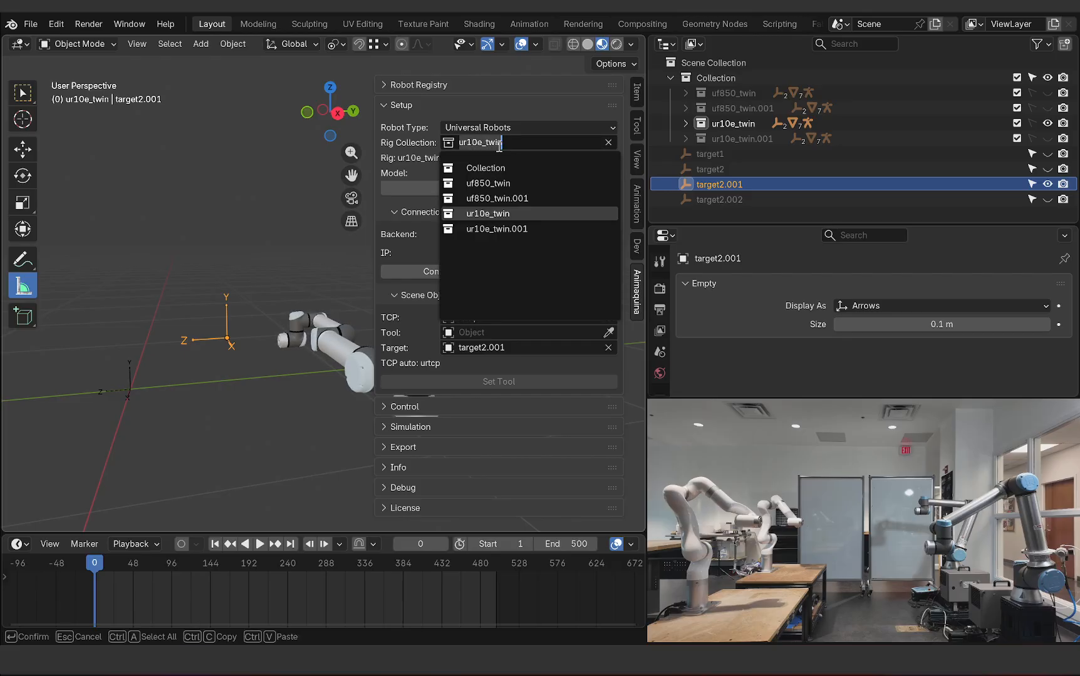
click(462, 117)
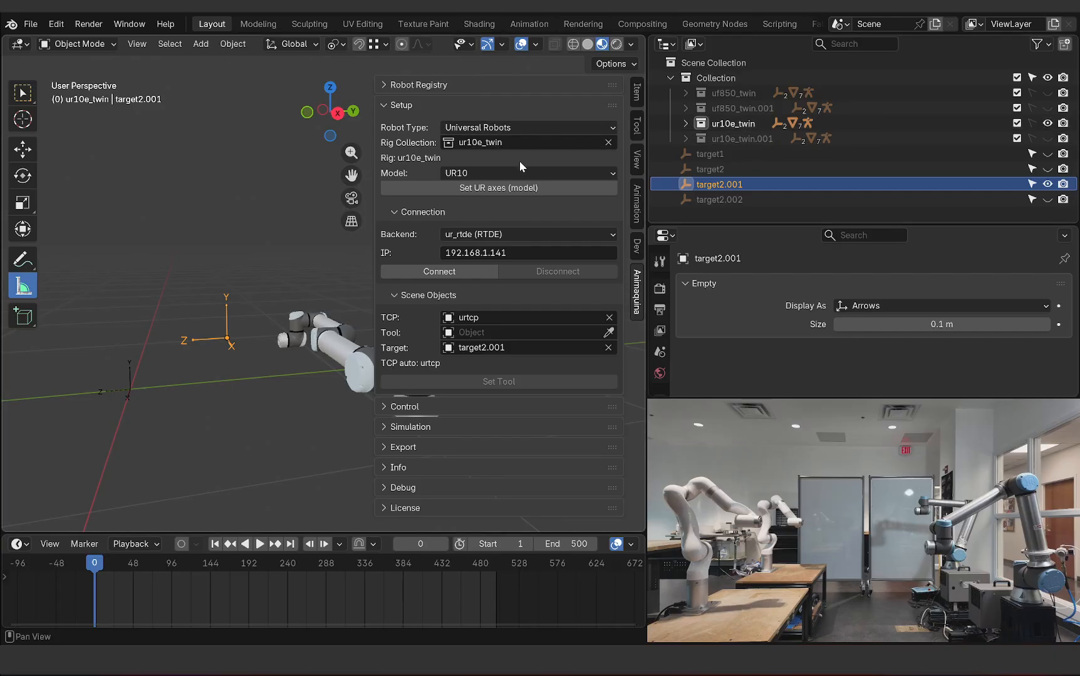
click(520, 143)
click(488, 215)
Step: Choose UR10 as the robot model and set the UR axes for that model
click(465, 175)
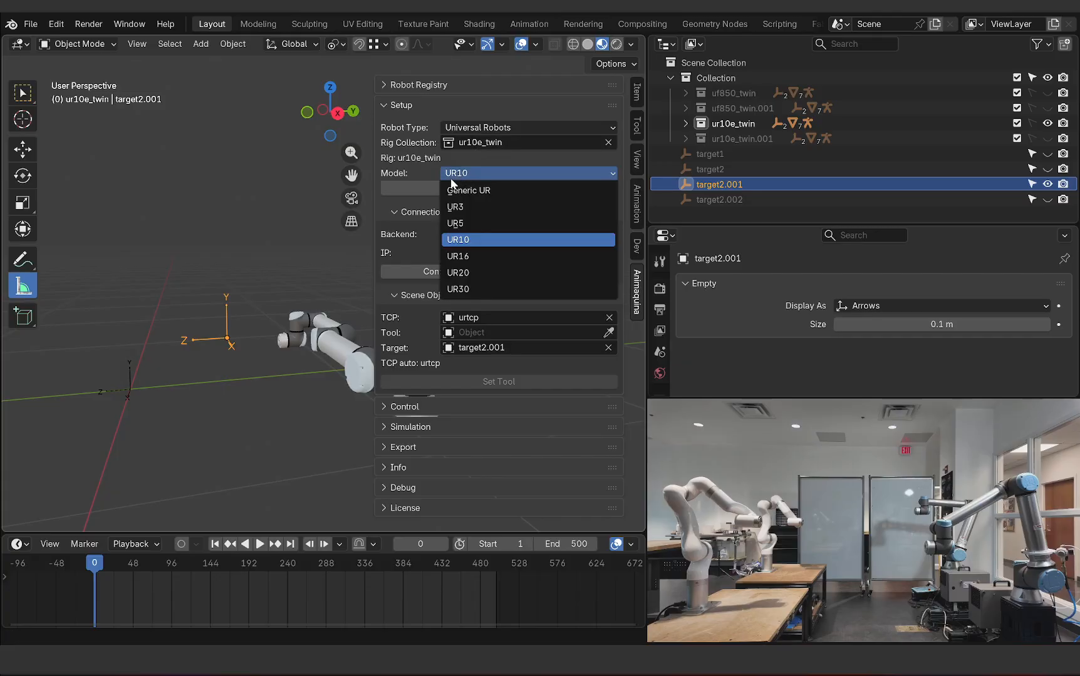
click(471, 240)
click(494, 188)
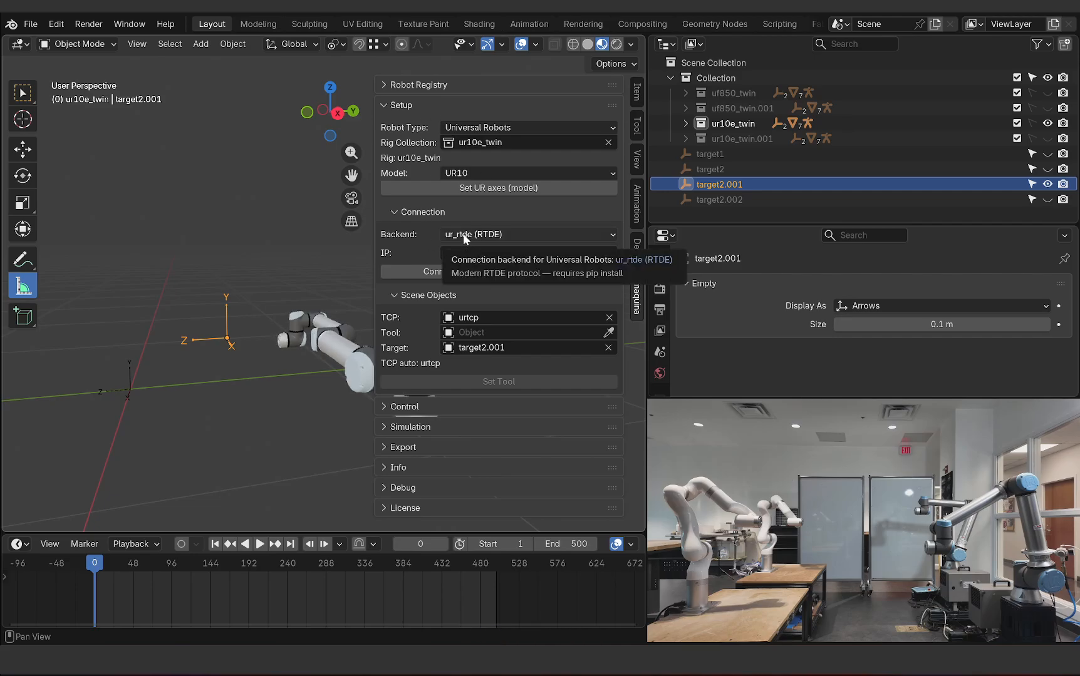
Step: Connect to the robot at IP 192.168.1.141 through the ur_rtde (RTDE) backend
click(512, 235)
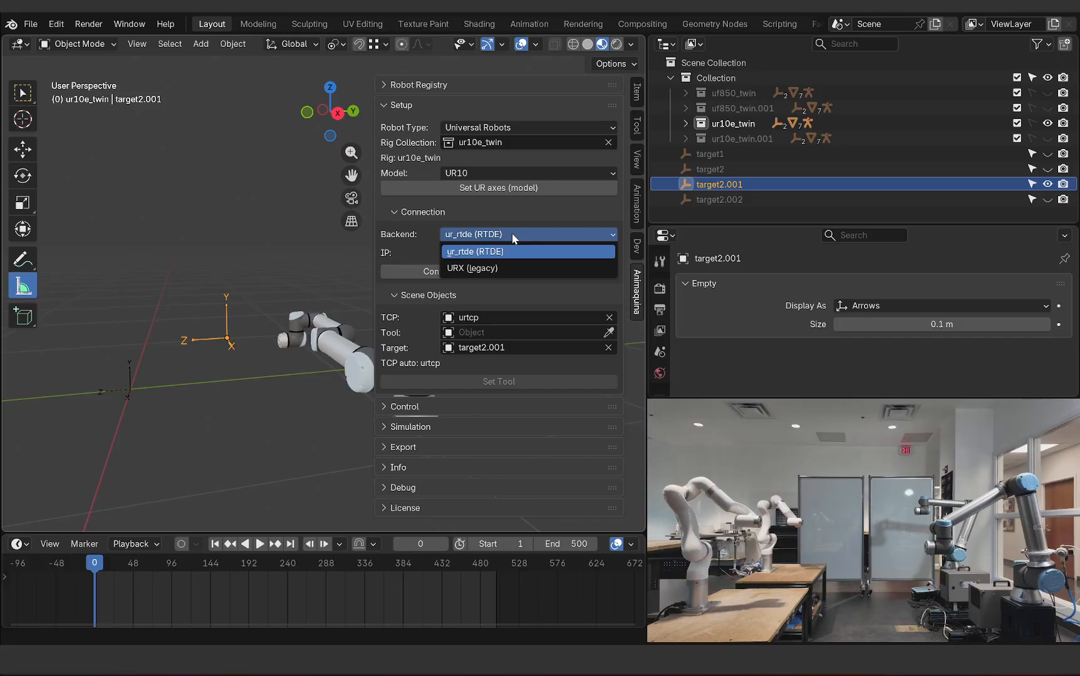
click(481, 252)
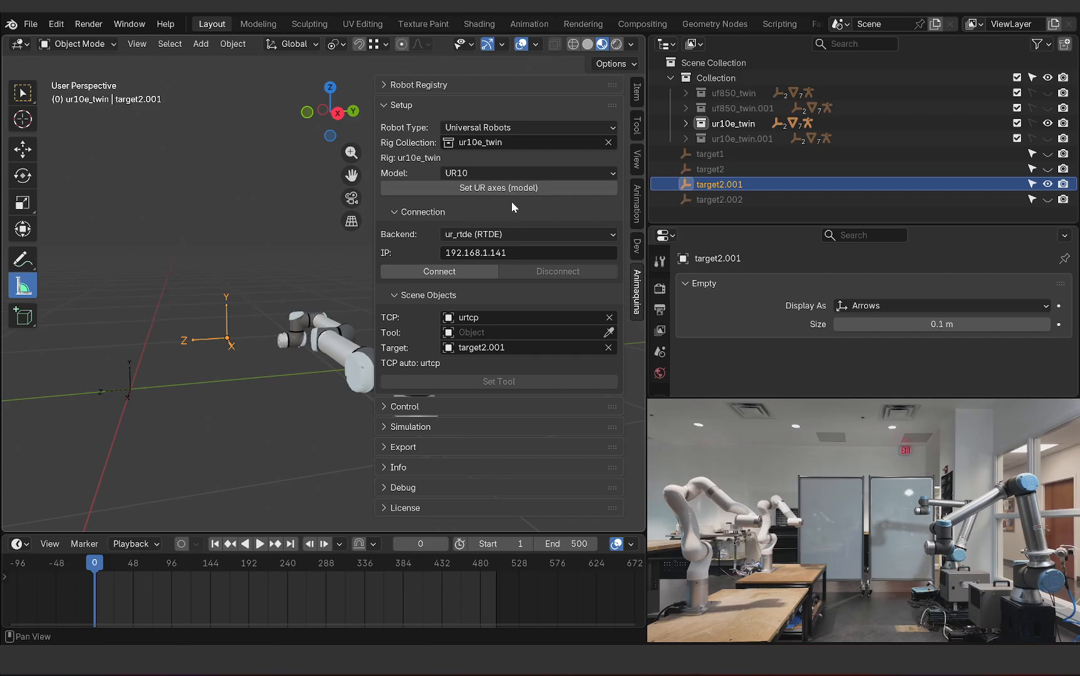
click(492, 253)
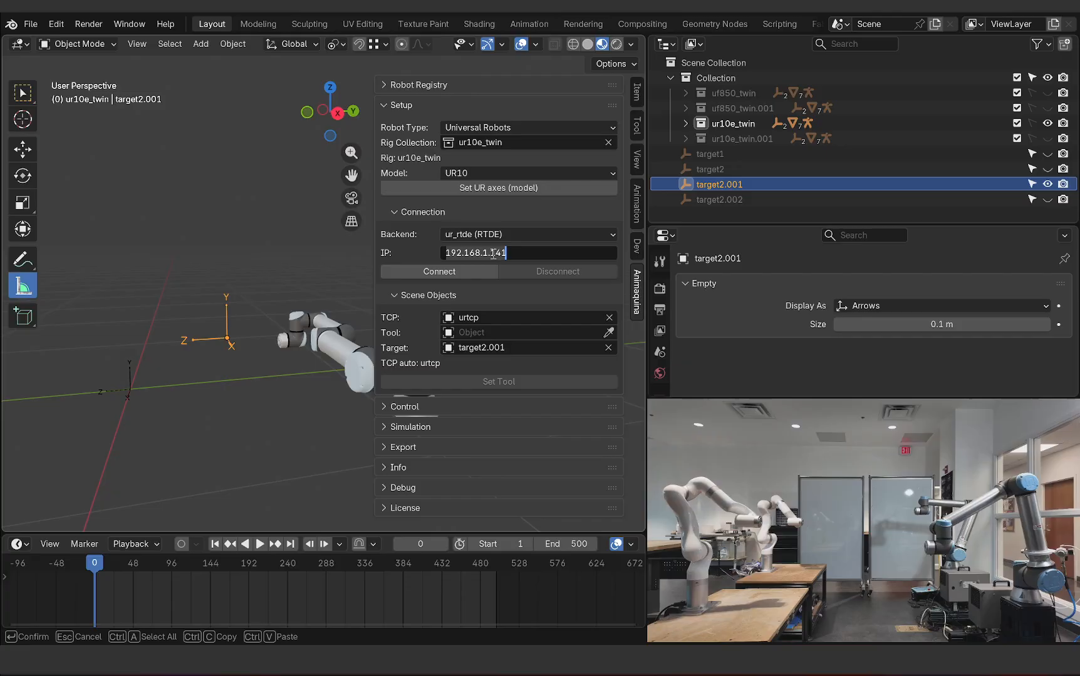
click(512, 253)
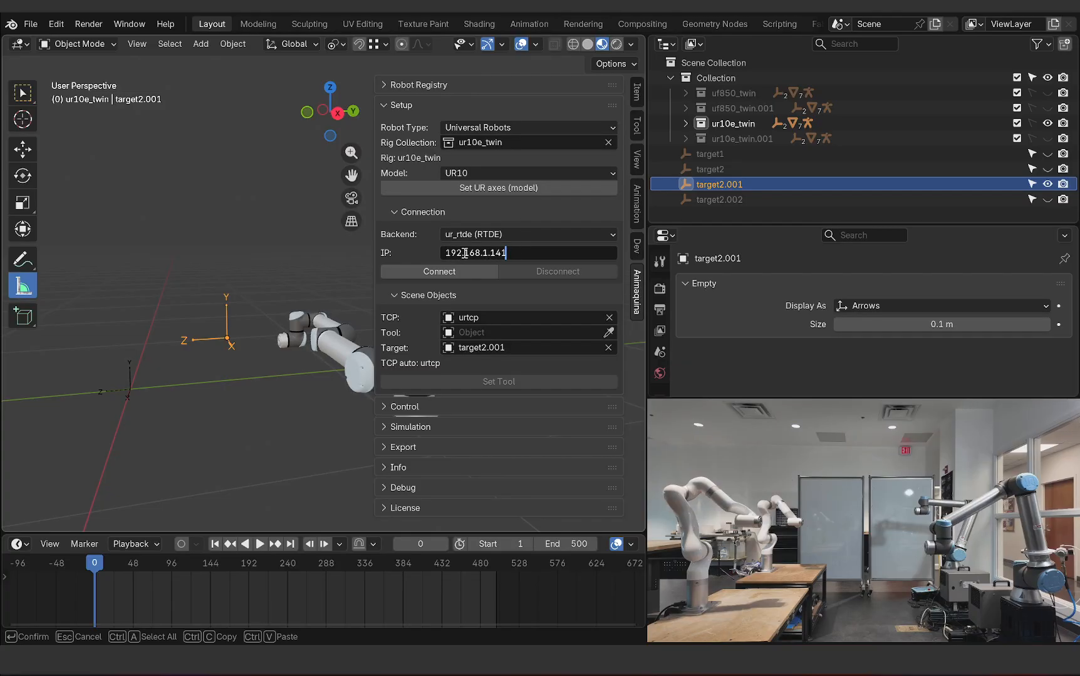
click(488, 285)
click(474, 272)
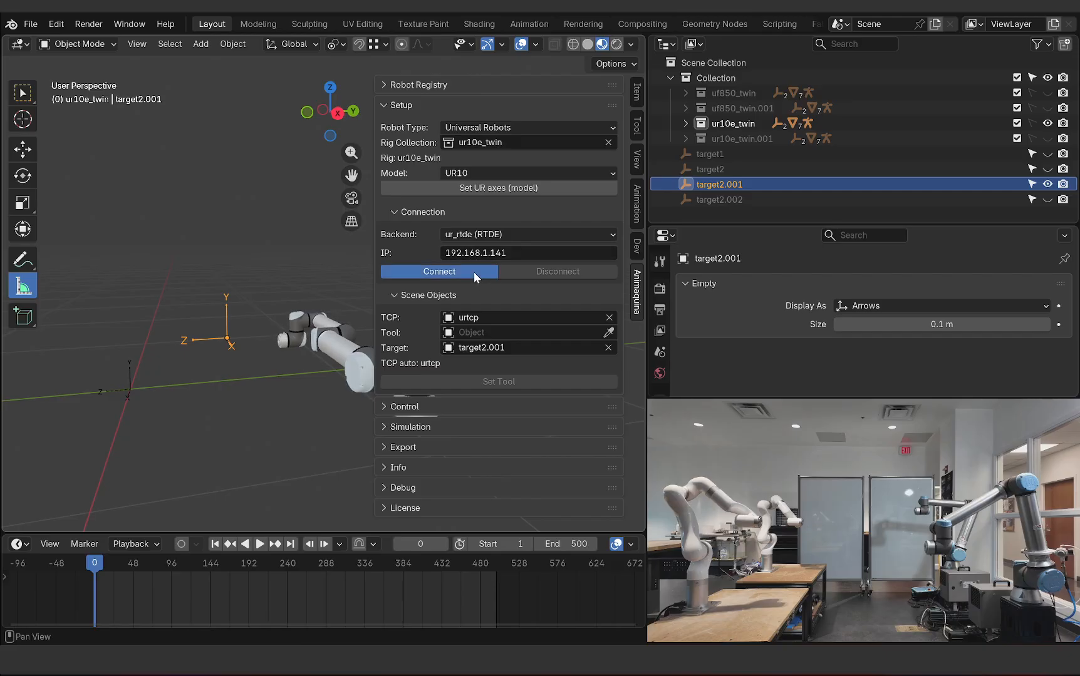
Step: Examine the digital twin's overall pose from different angles and compare it with the physical robot in the camera feed
scroll(222, 312, down, 4)
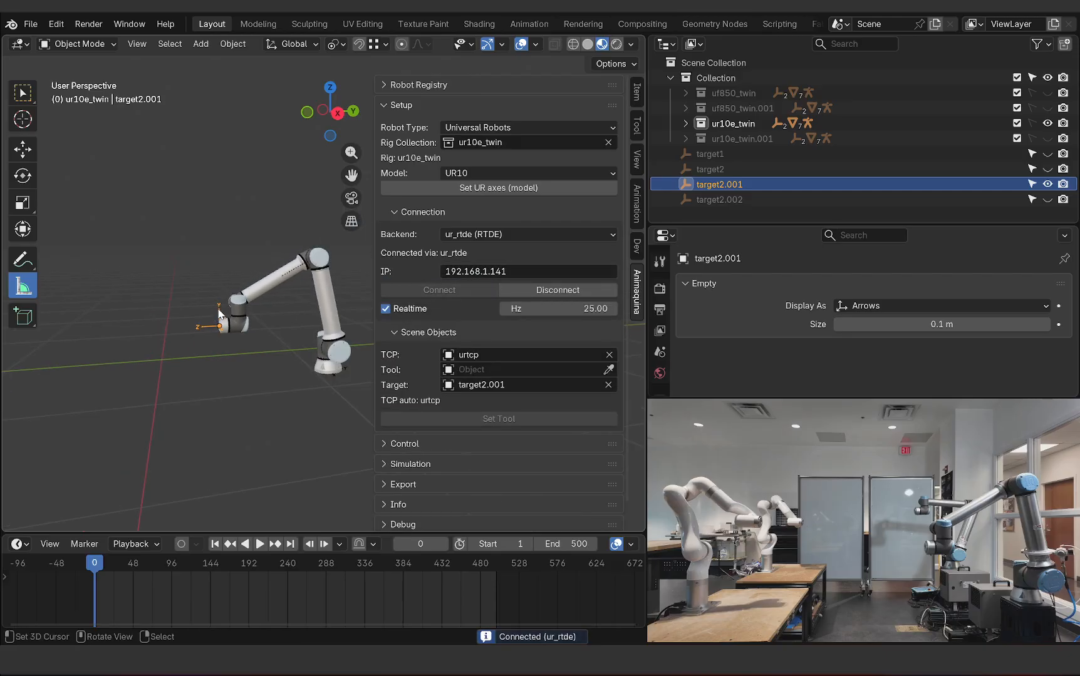
scroll(319, 327, up, 4)
middle_drag(319, 333, 285, 334)
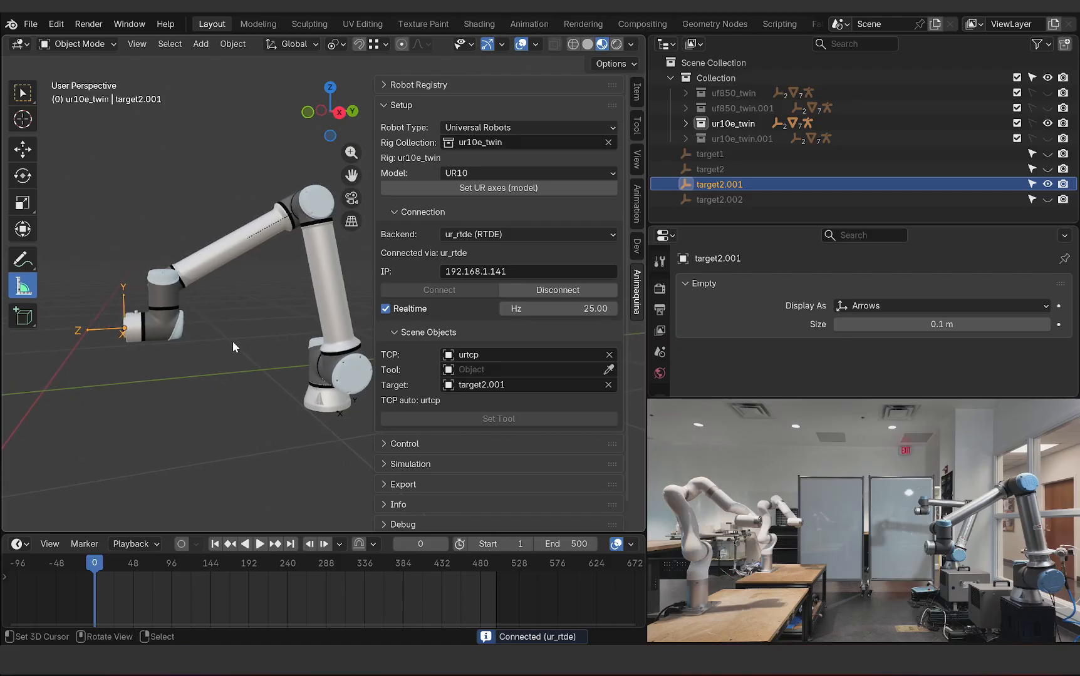
scroll(248, 360, down, 2)
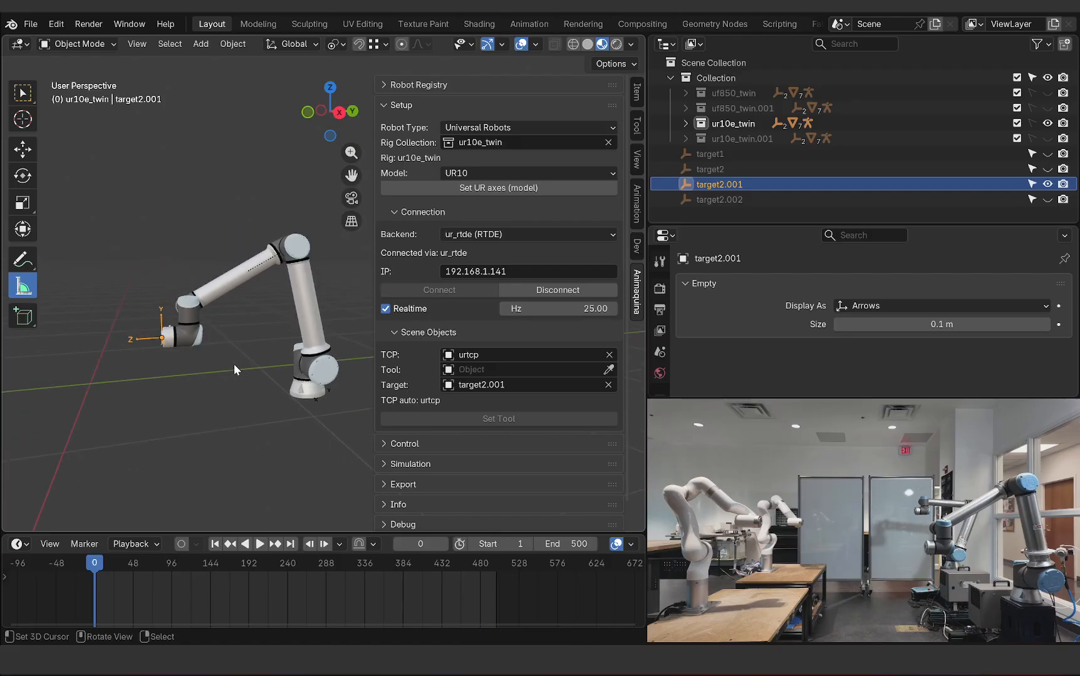
middle_drag(234, 363, 240, 359)
scroll(154, 339, up, 2)
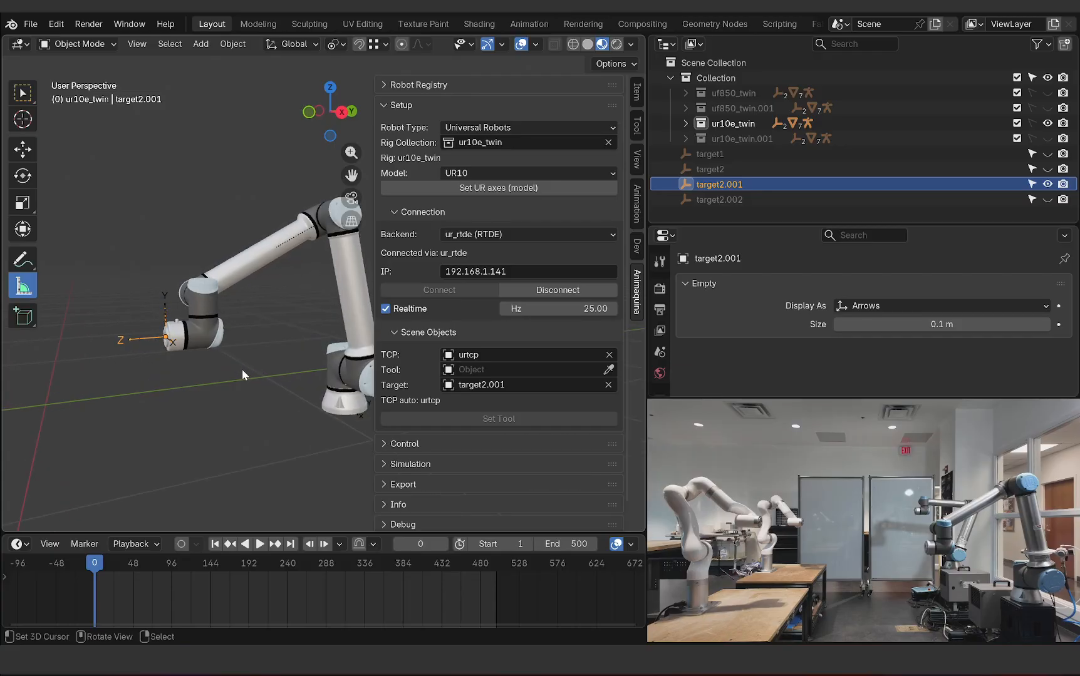
Step: Inspect the target frame's position and axes at the tool flange up close, and how it sits relative to the whole arm
middle_drag(161, 345, 175, 319)
scroll(175, 318, up, 5)
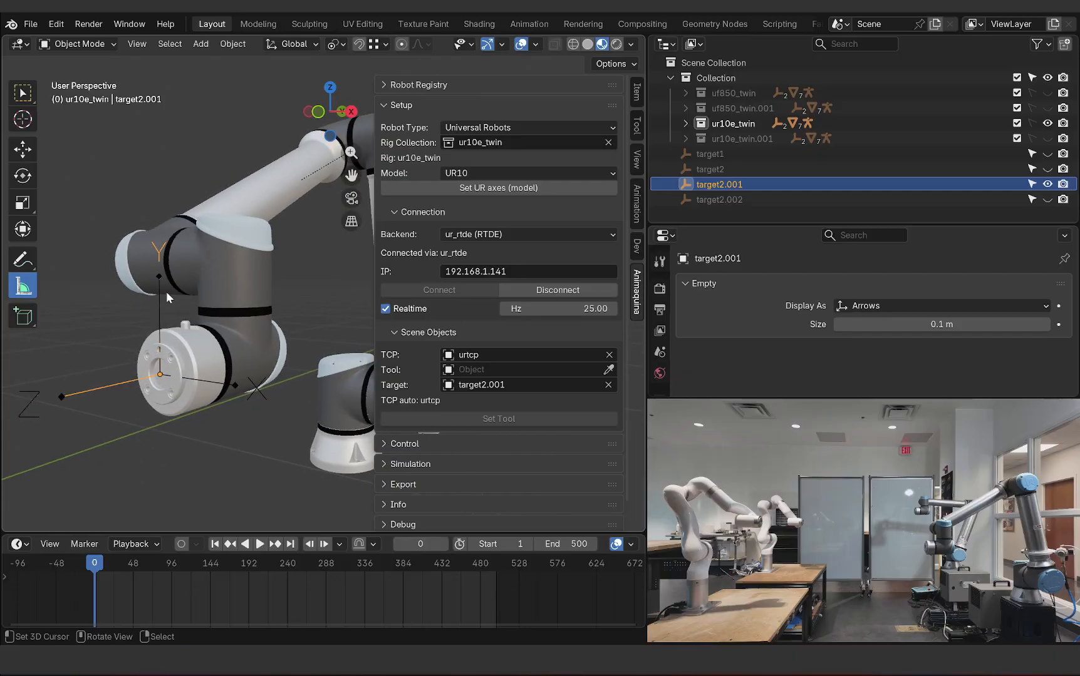
middle_drag(209, 377, 179, 374)
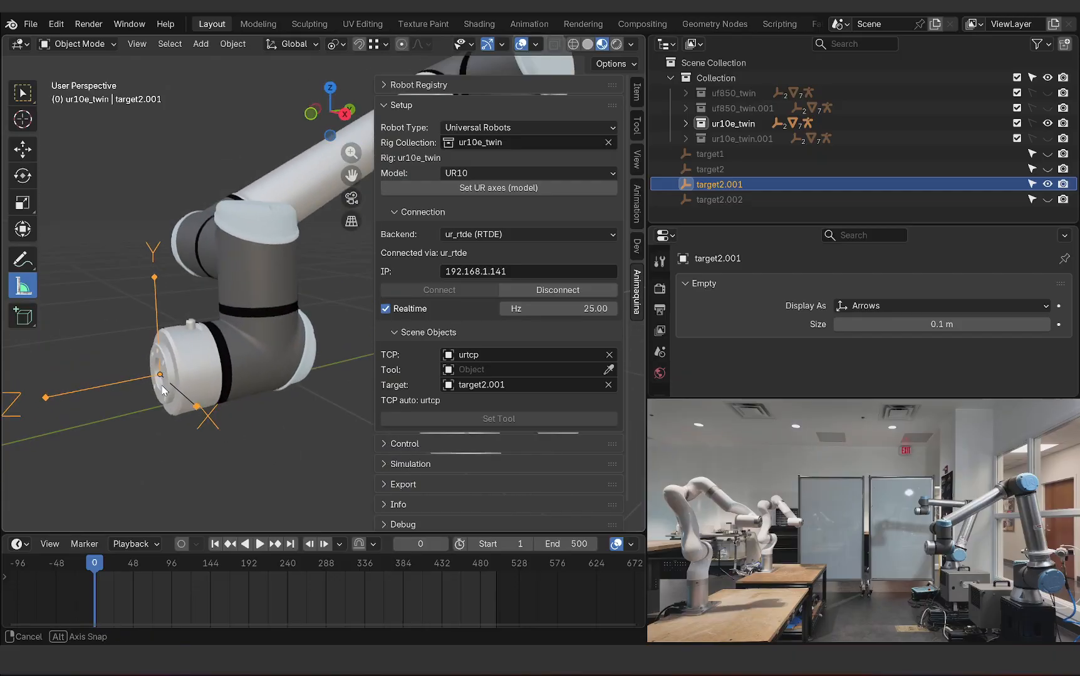
scroll(179, 374, up, 6)
scroll(179, 374, down, 9)
scroll(180, 374, up, 4)
scroll(179, 374, down, 6)
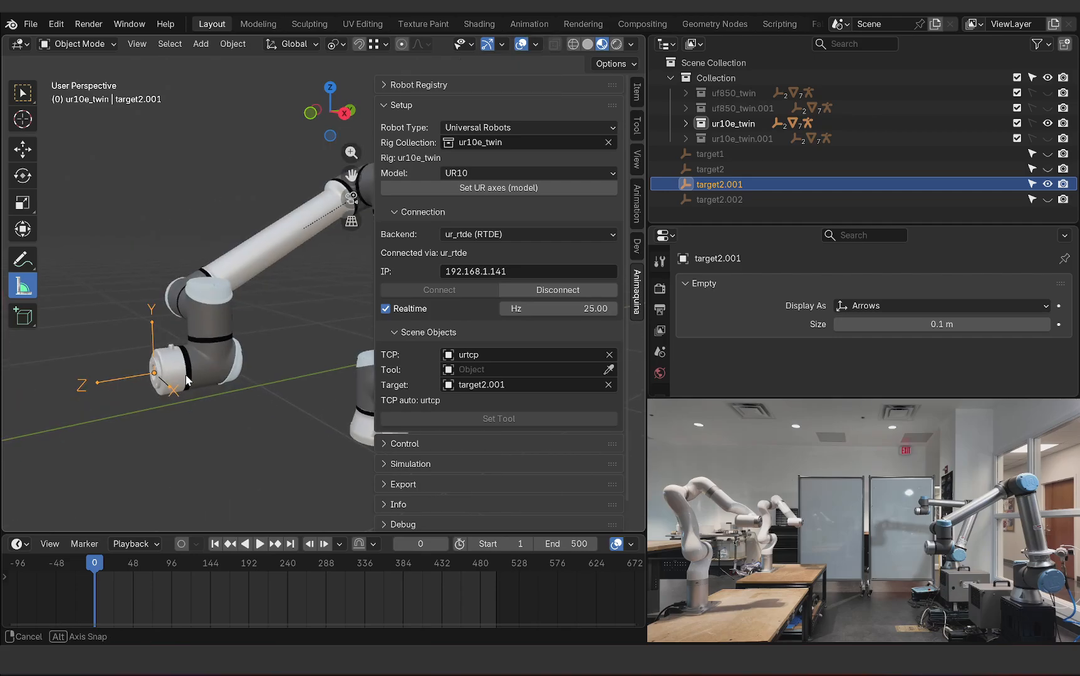
scroll(192, 349, up, 6)
scroll(165, 365, down, 5)
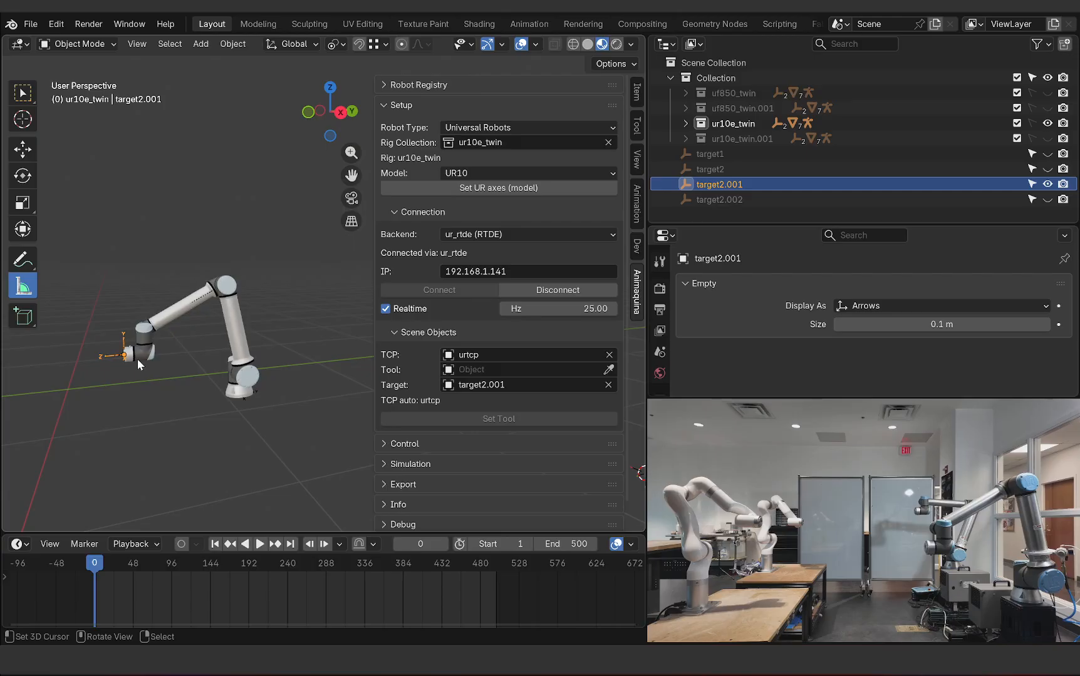
middle_drag(138, 359, 183, 355)
scroll(170, 354, up, 3)
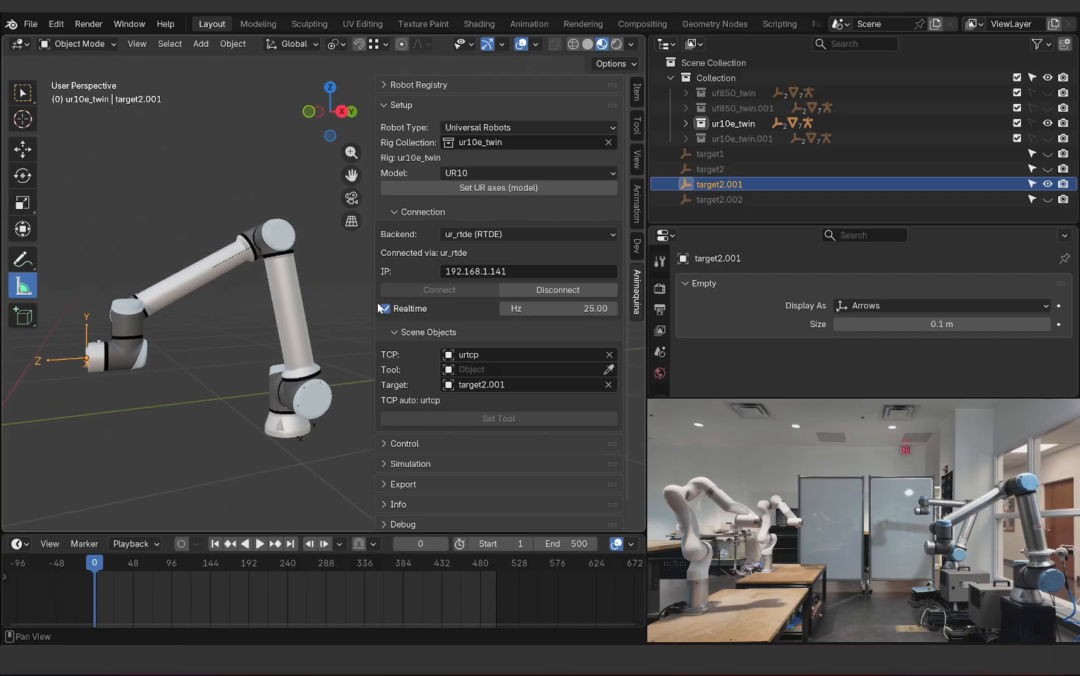
scroll(266, 336, down, 2)
middle_drag(205, 350, 212, 346)
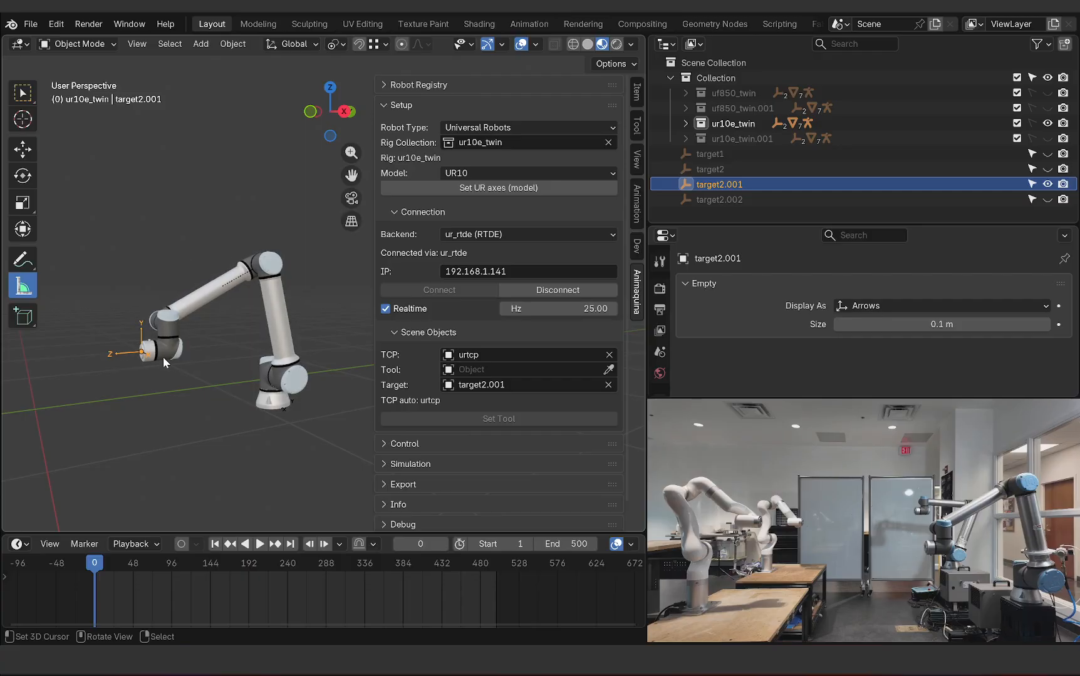
Step: Examine the digital twin's base frame up close and from different angles, along with its position on the world grid relative to the tool flange
middle_drag(163, 357, 212, 384)
scroll(258, 405, up, 2)
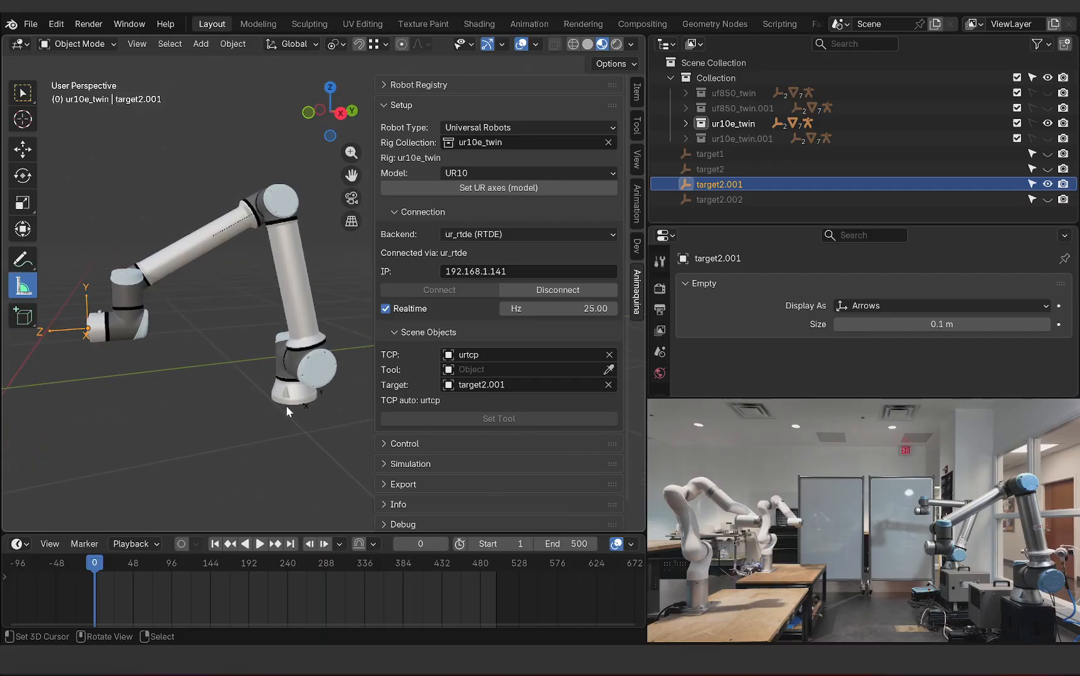
middle_drag(287, 407, 212, 378)
scroll(200, 374, down, 2)
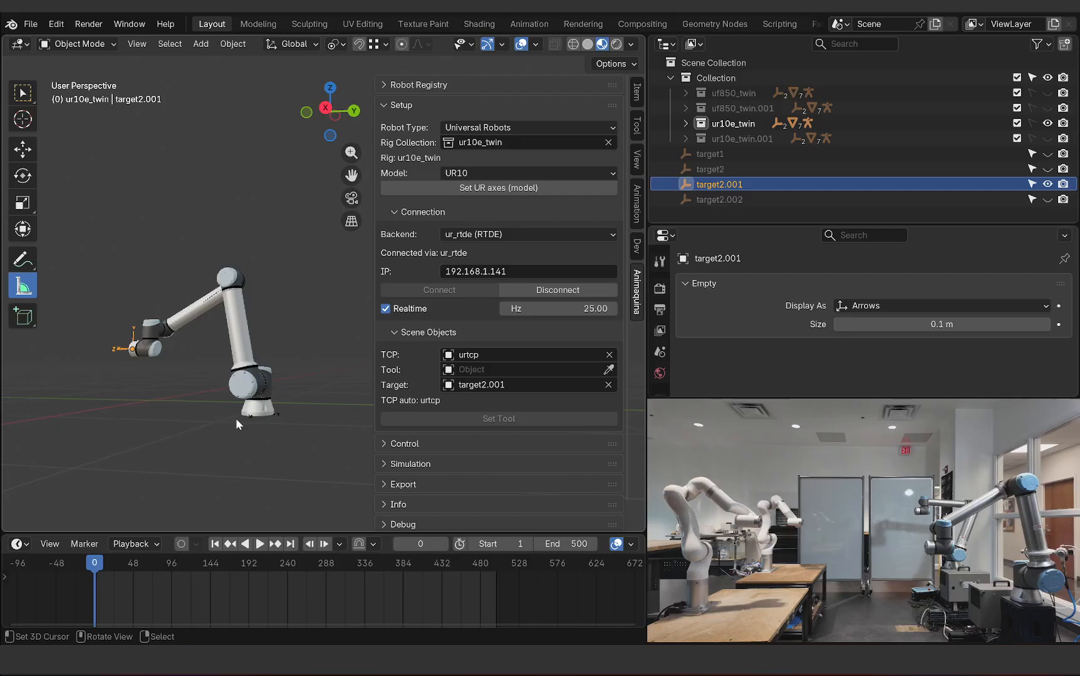
scroll(250, 416, up, 3)
click(250, 417)
middle_drag(250, 418, 241, 397)
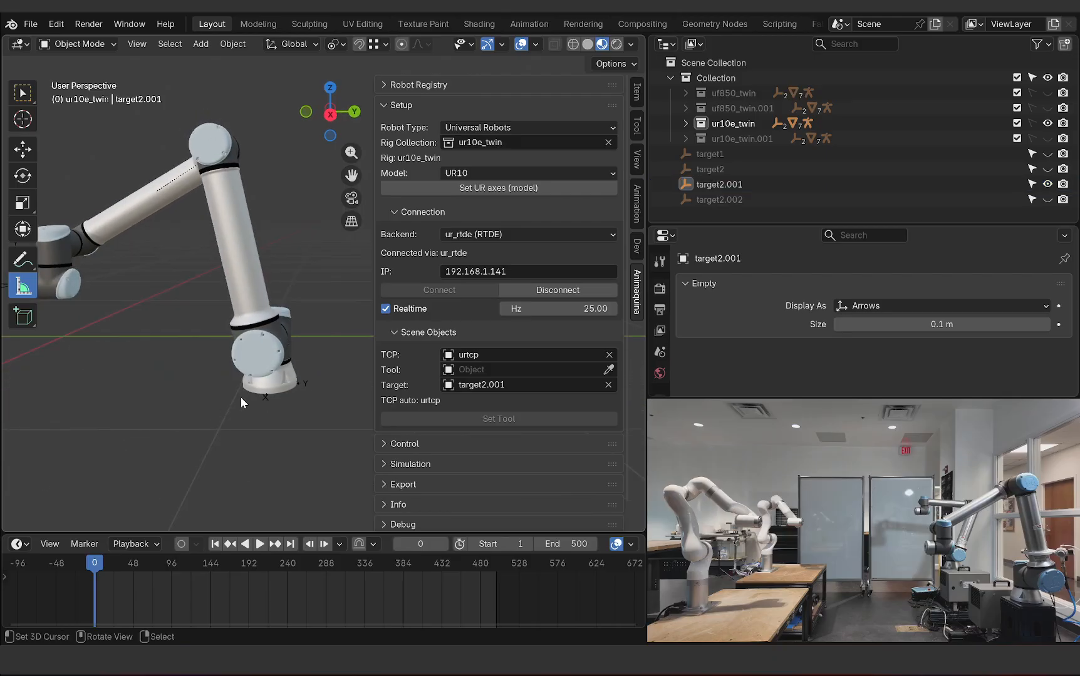
scroll(241, 397, down, 3)
middle_drag(102, 375, 99, 313)
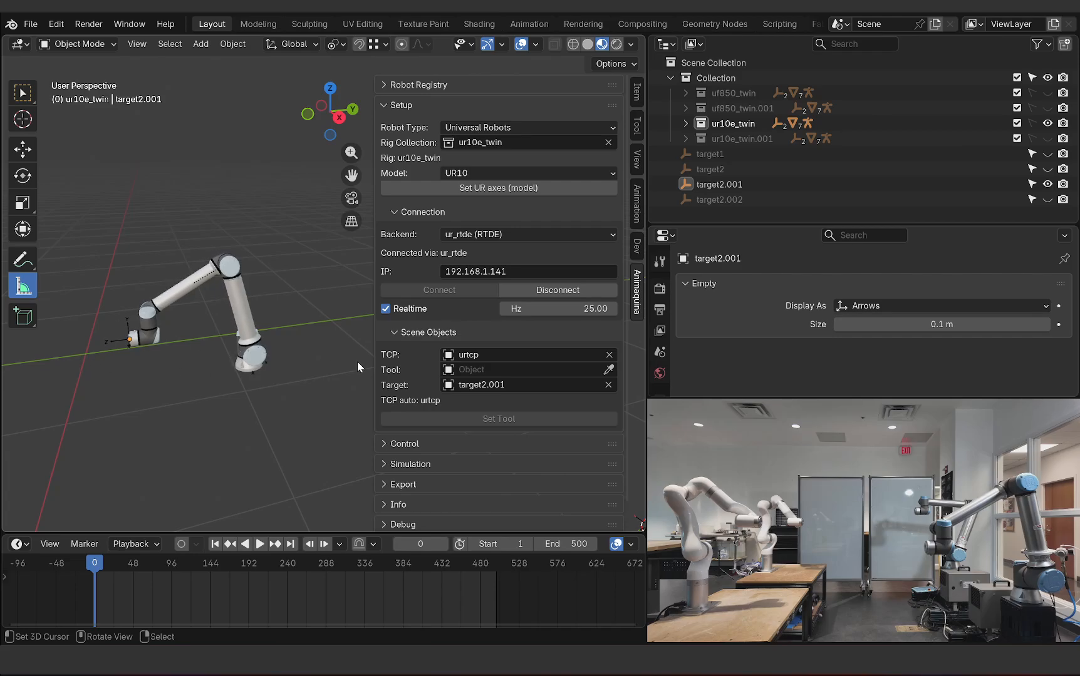
scroll(306, 333, up, 3)
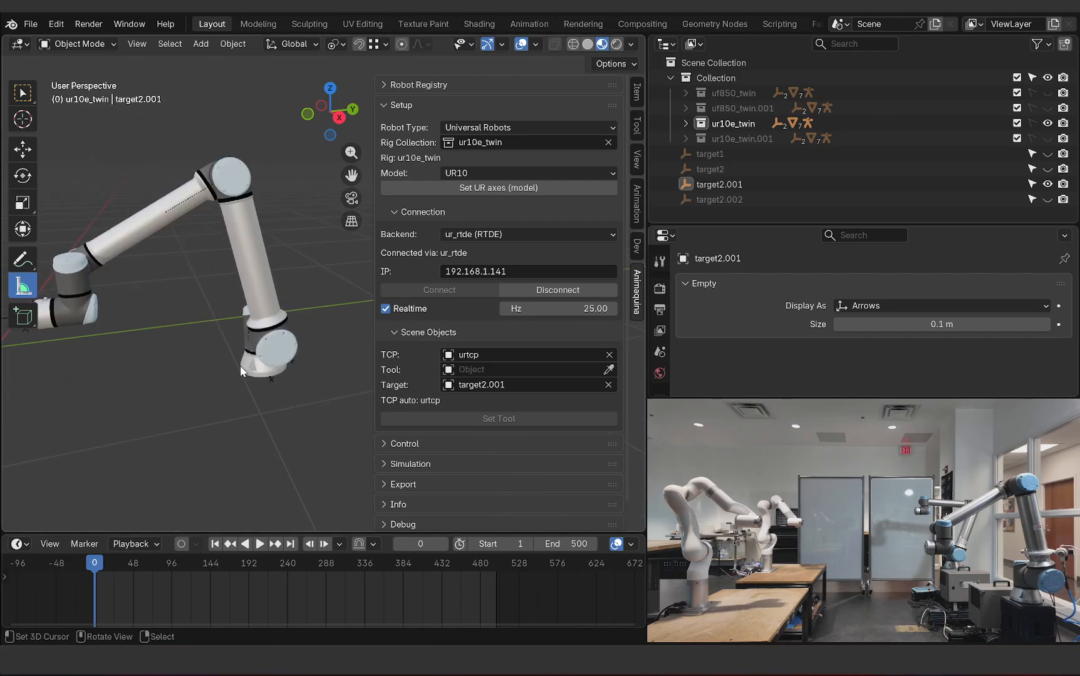
scroll(284, 379, down, 4)
scroll(284, 379, up, 2)
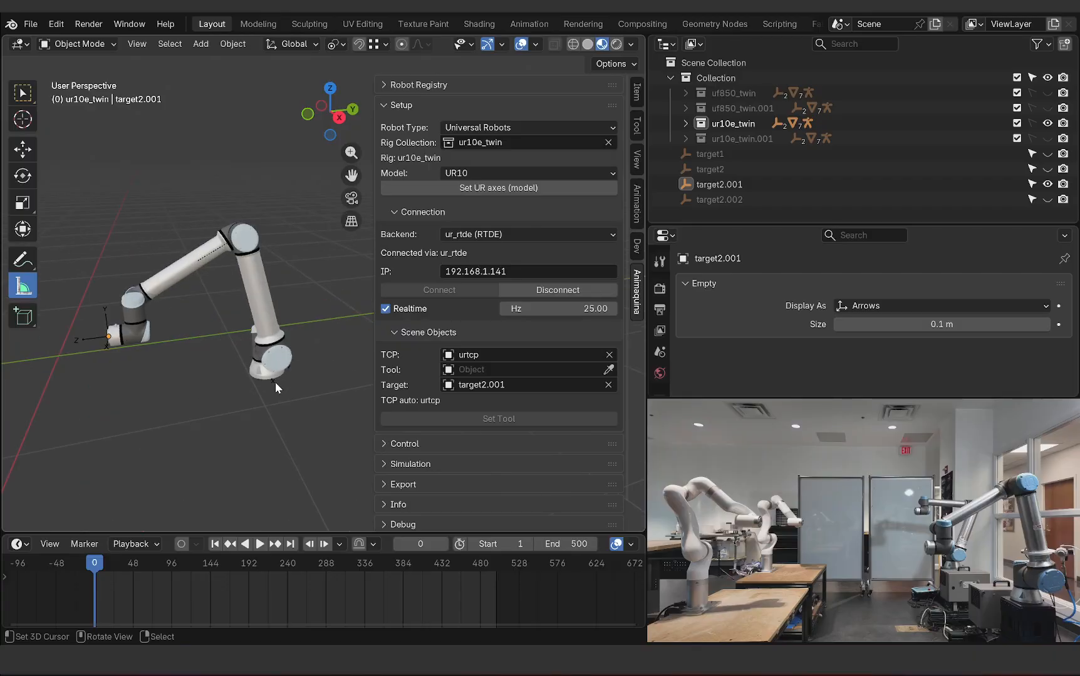
scroll(190, 318, down, 3)
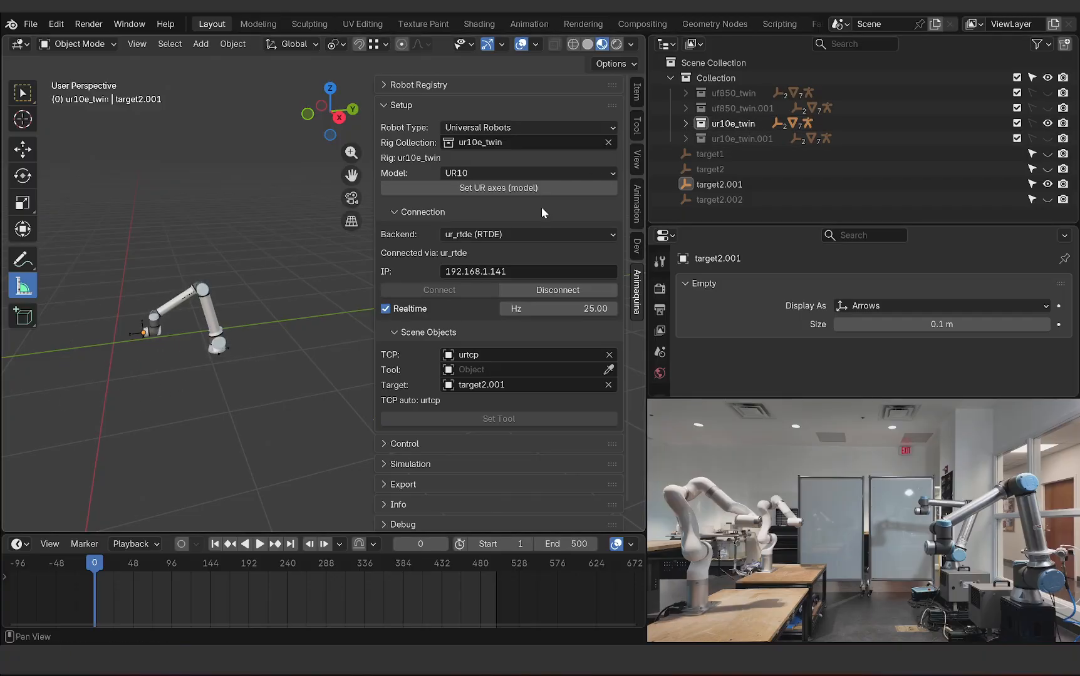
Step: Set the X and Y location of ur10e_twin_base in the ur10e_twin collection to 0 m
click(686, 124)
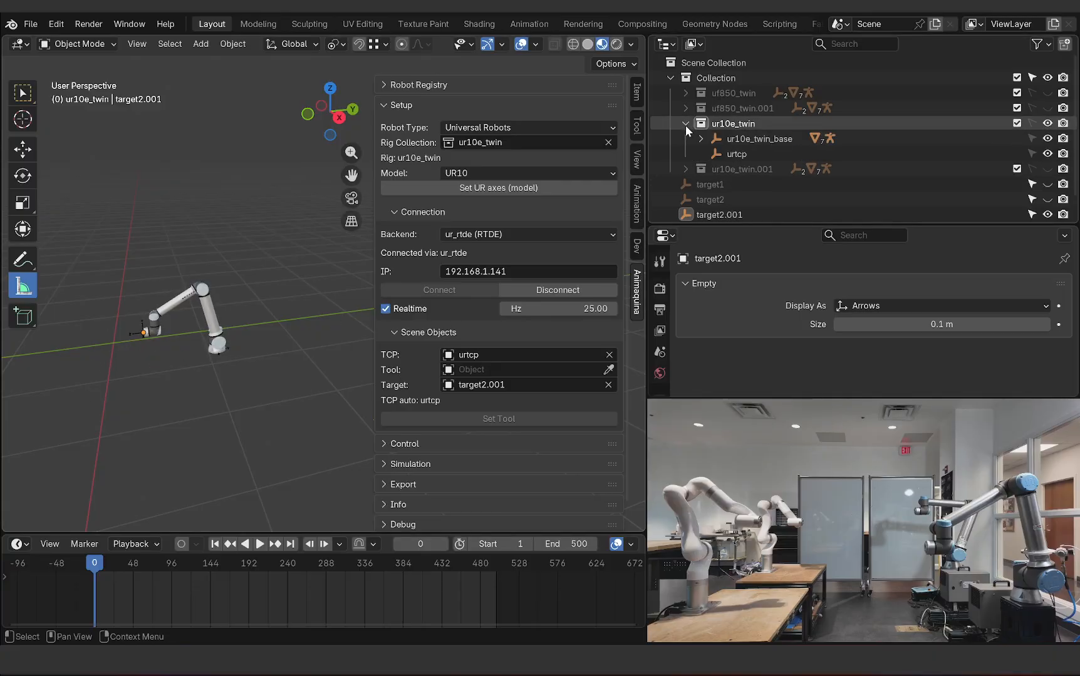
click(748, 141)
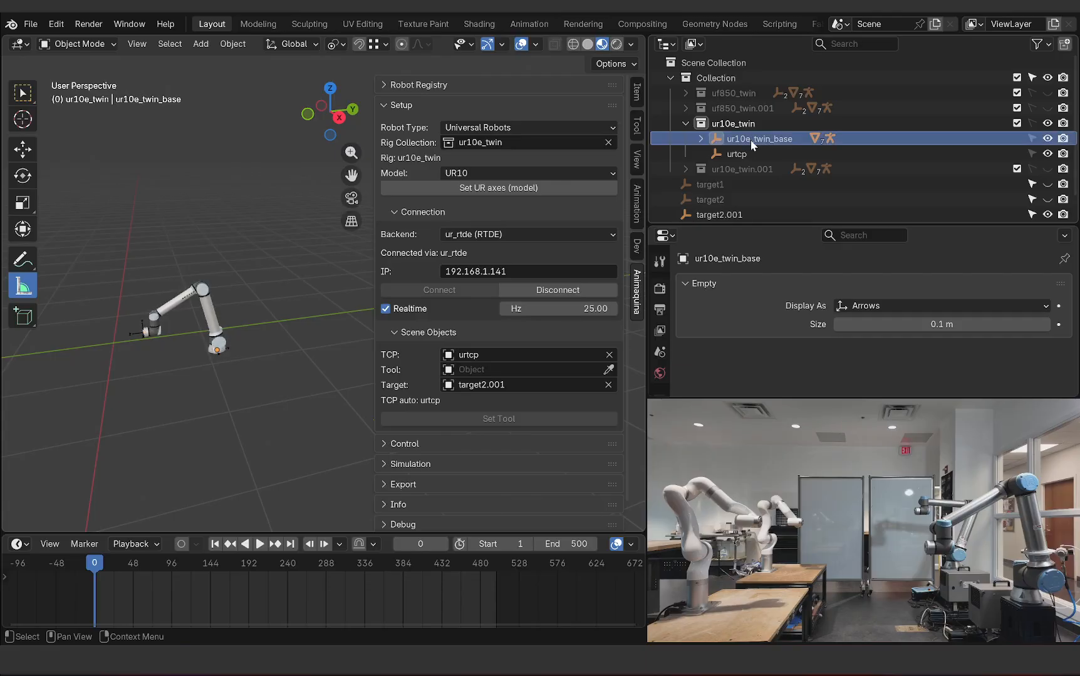
click(635, 94)
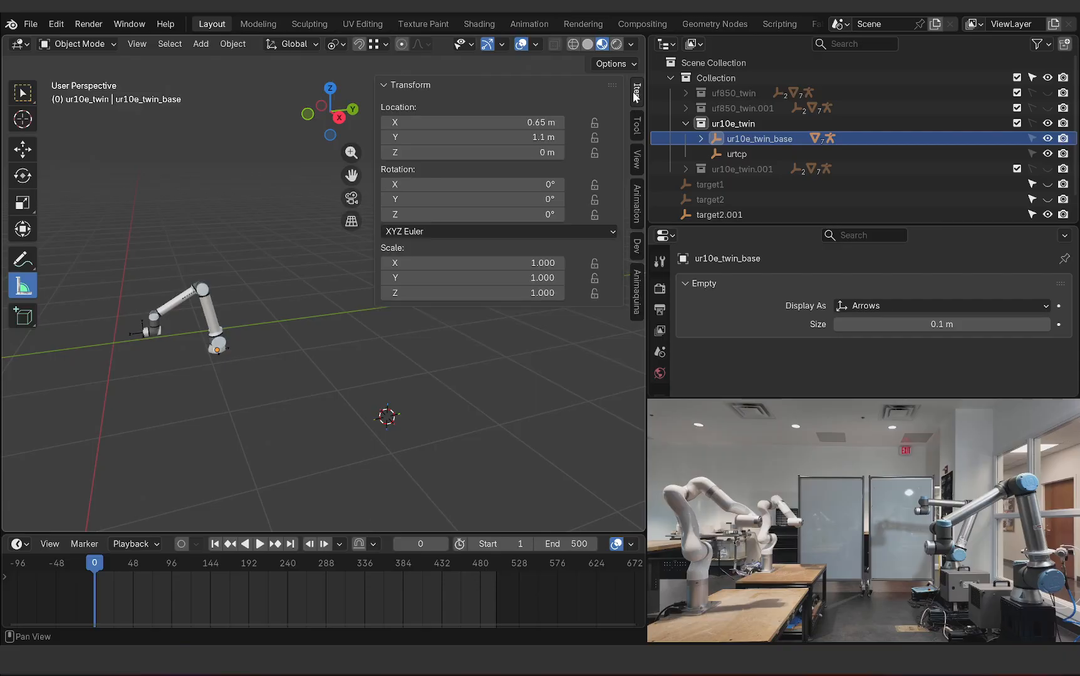
click(500, 122)
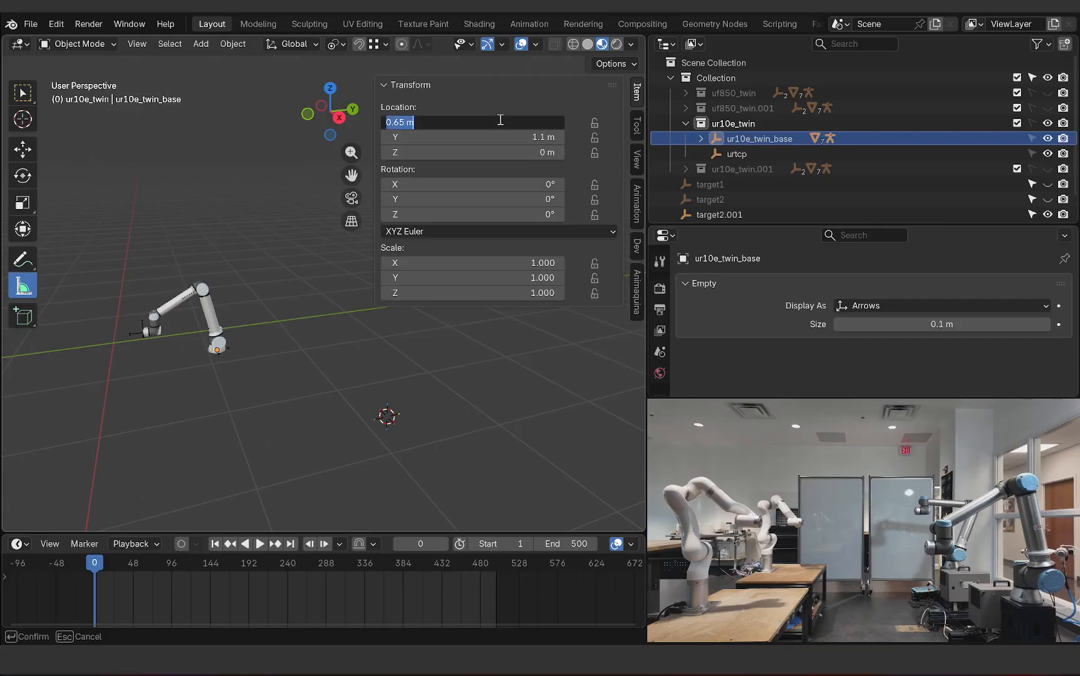
text(0)
key(Return)
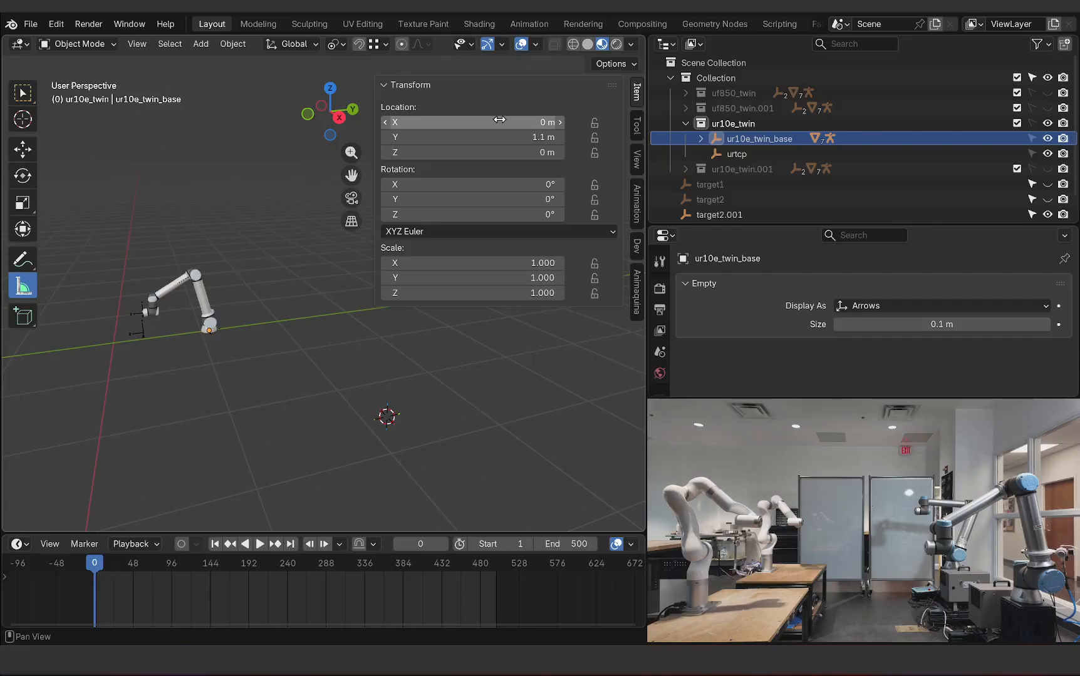
click(503, 136)
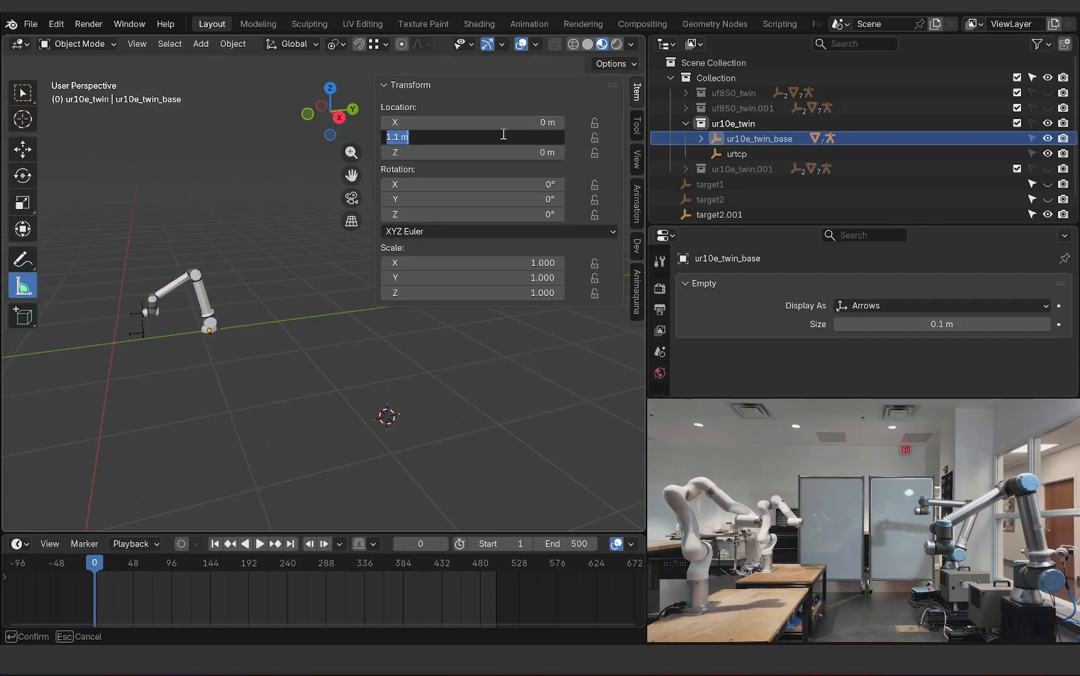
text(0)
key(Return)
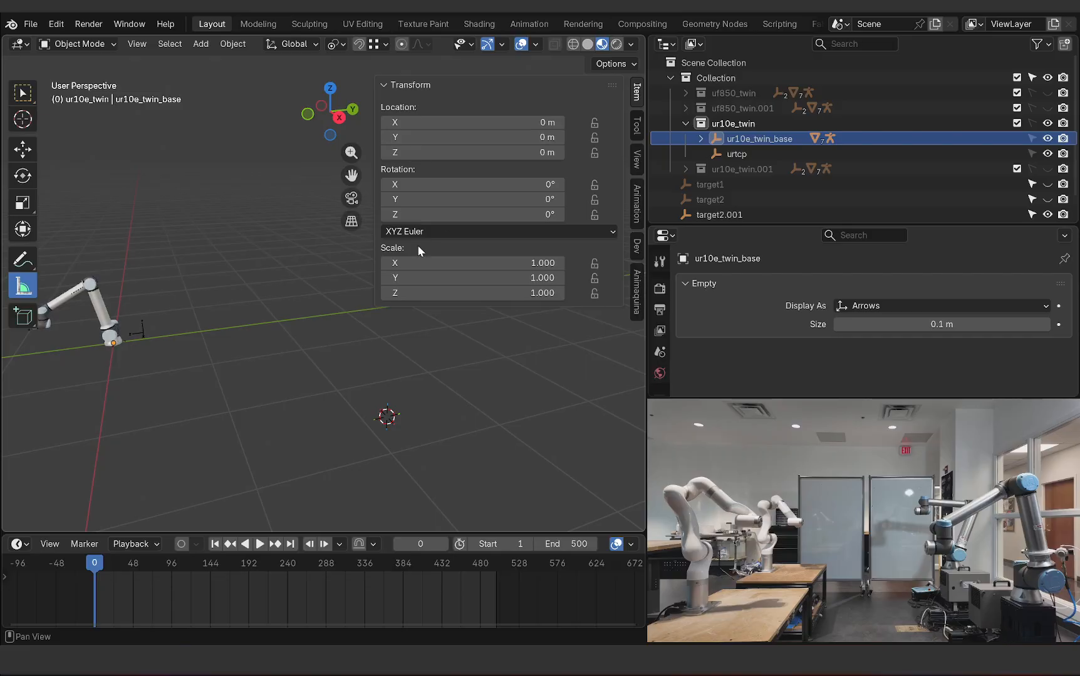
Step: Undo the X and Y location changes made to the twin's base
scroll(220, 356, up, 2)
key(shift+s)
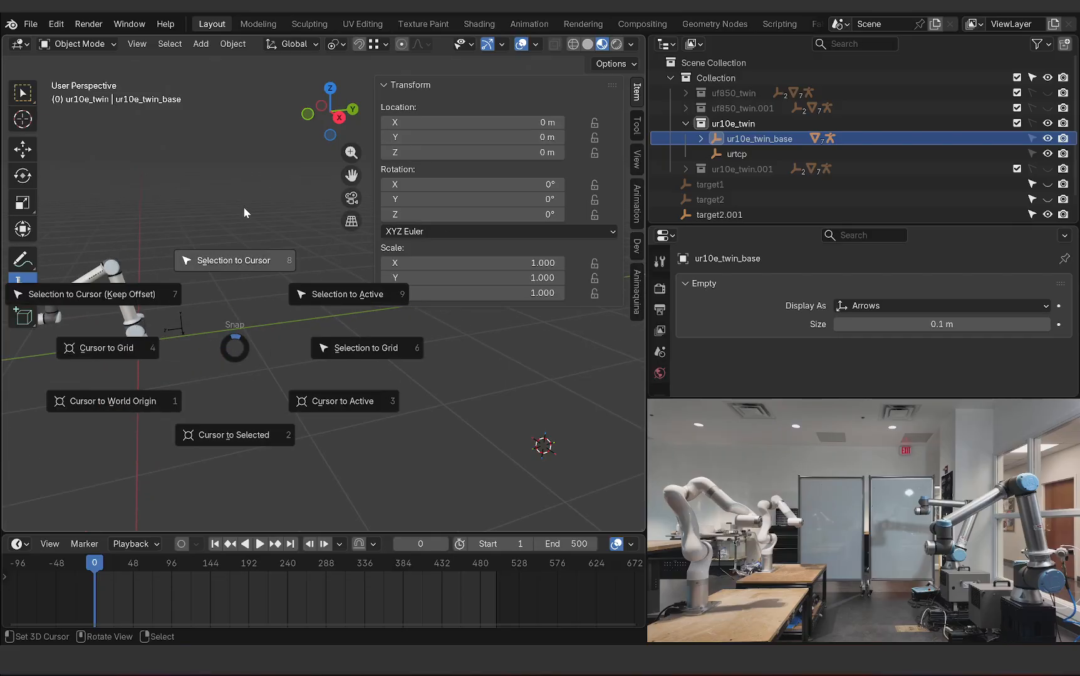
click(243, 207)
click(234, 236)
key(ctrl+z)
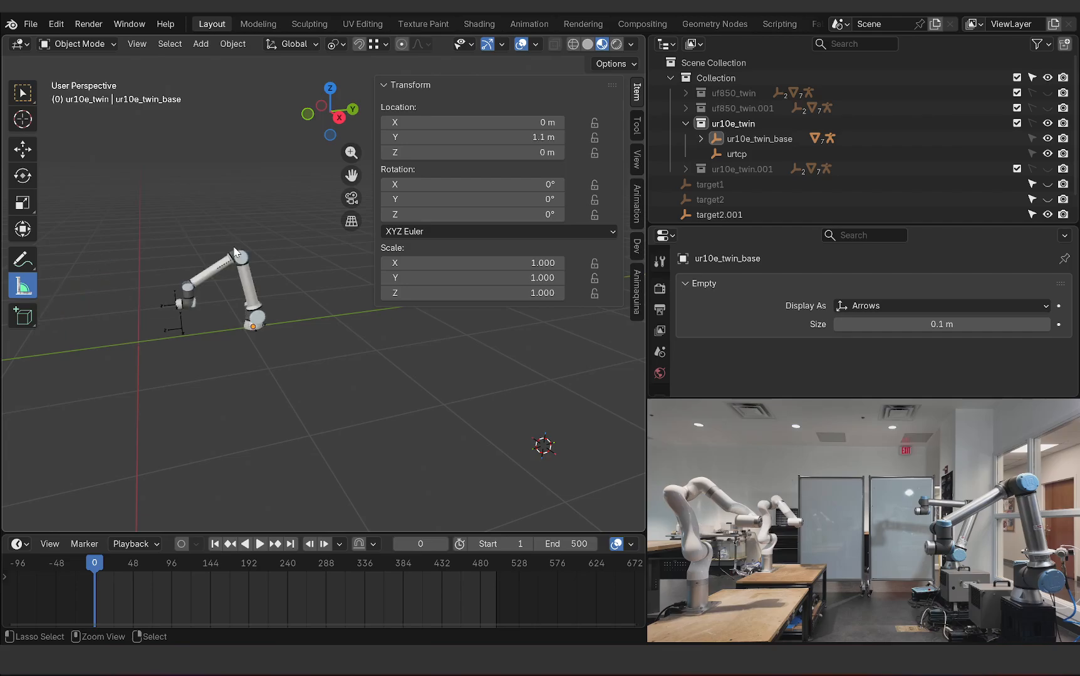
key(ctrl+z)
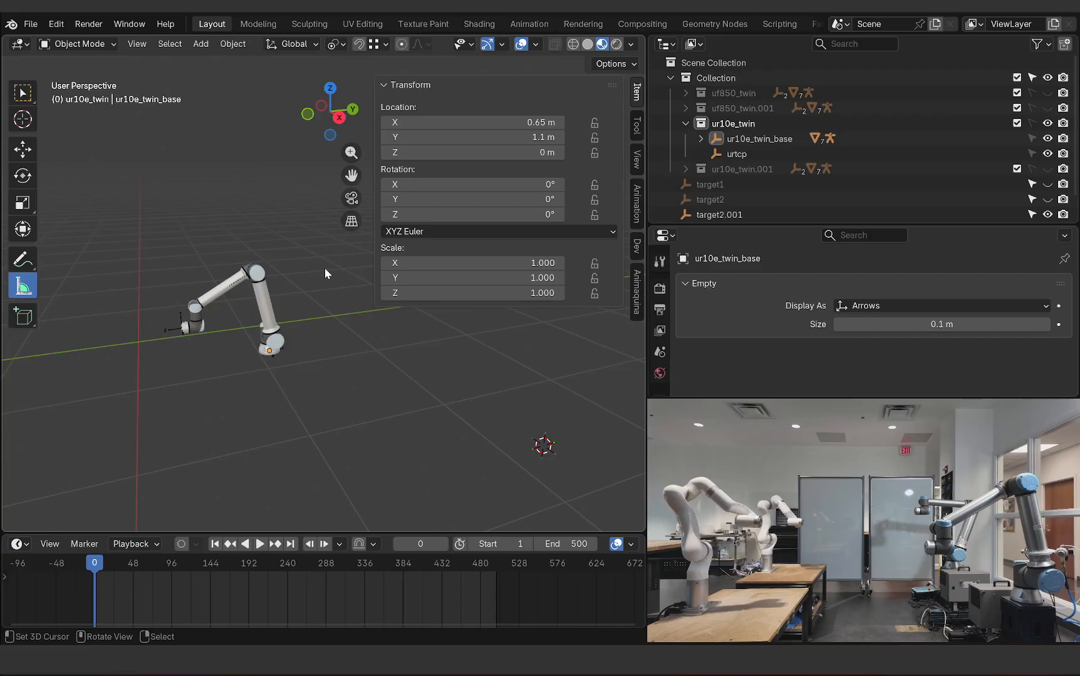
Step: Examine the tool flange frame relative to the robot base from several angles, and bring back the Animaquina settings
middle_drag(269, 307, 329, 324)
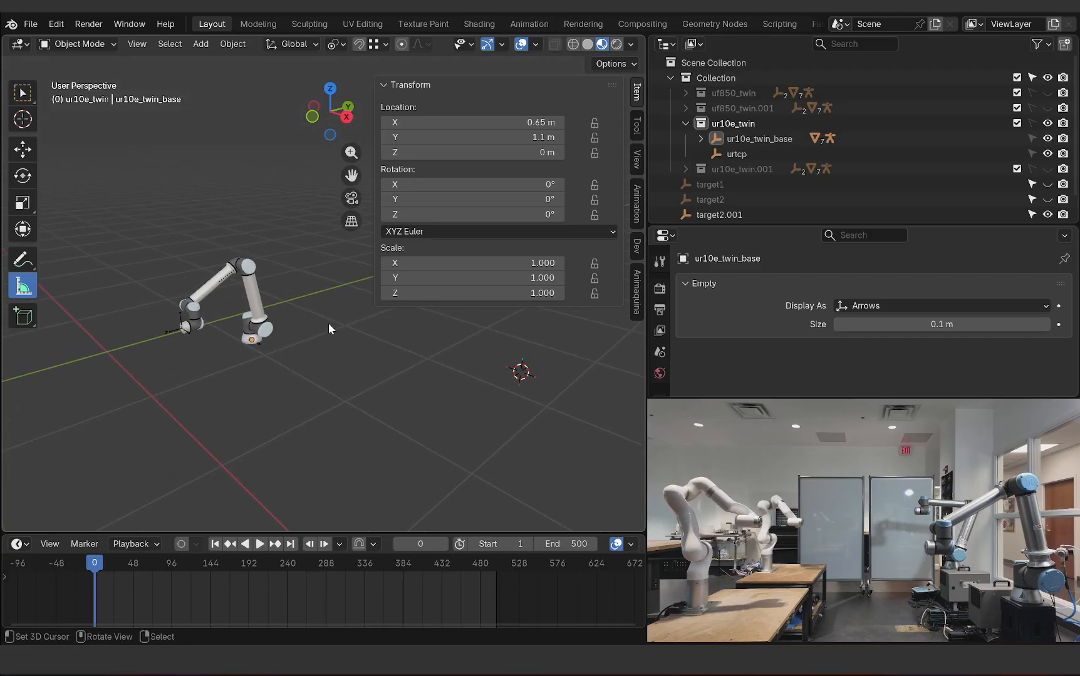
scroll(176, 335, up, 2)
scroll(182, 315, up, 4)
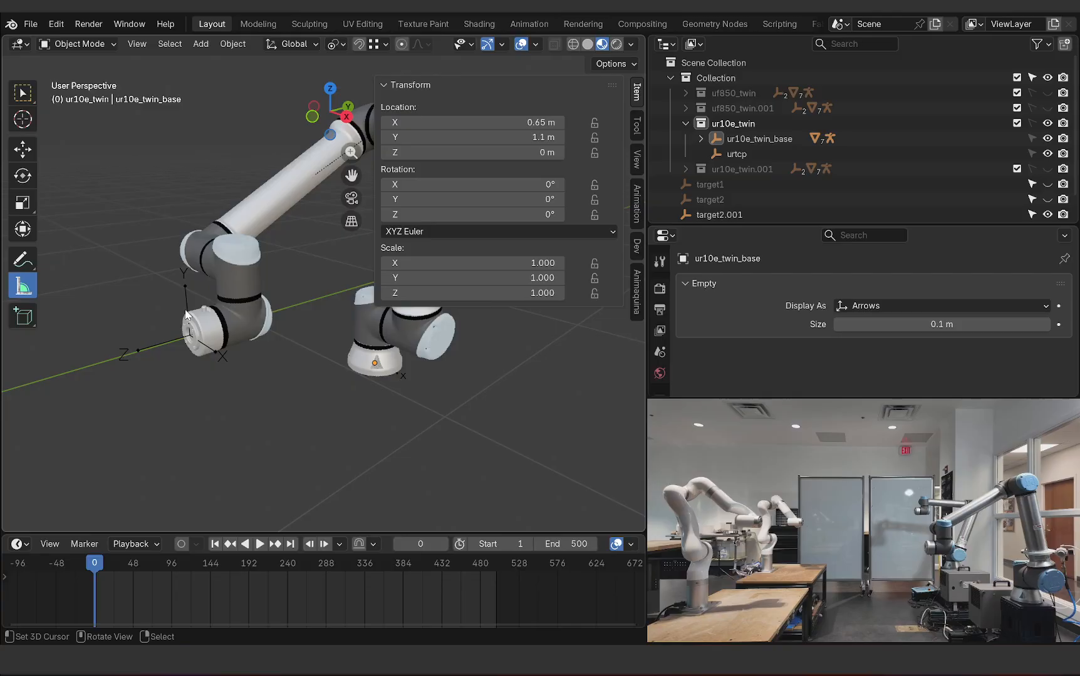
middle_drag(272, 357, 140, 353)
scroll(140, 353, down, 5)
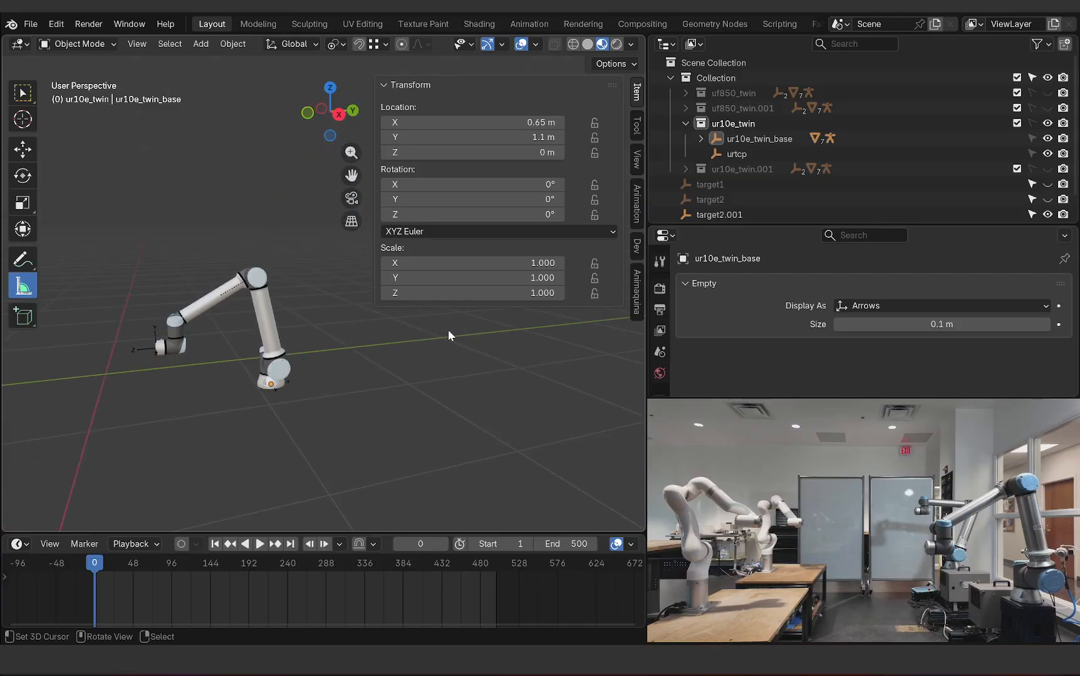
click(636, 289)
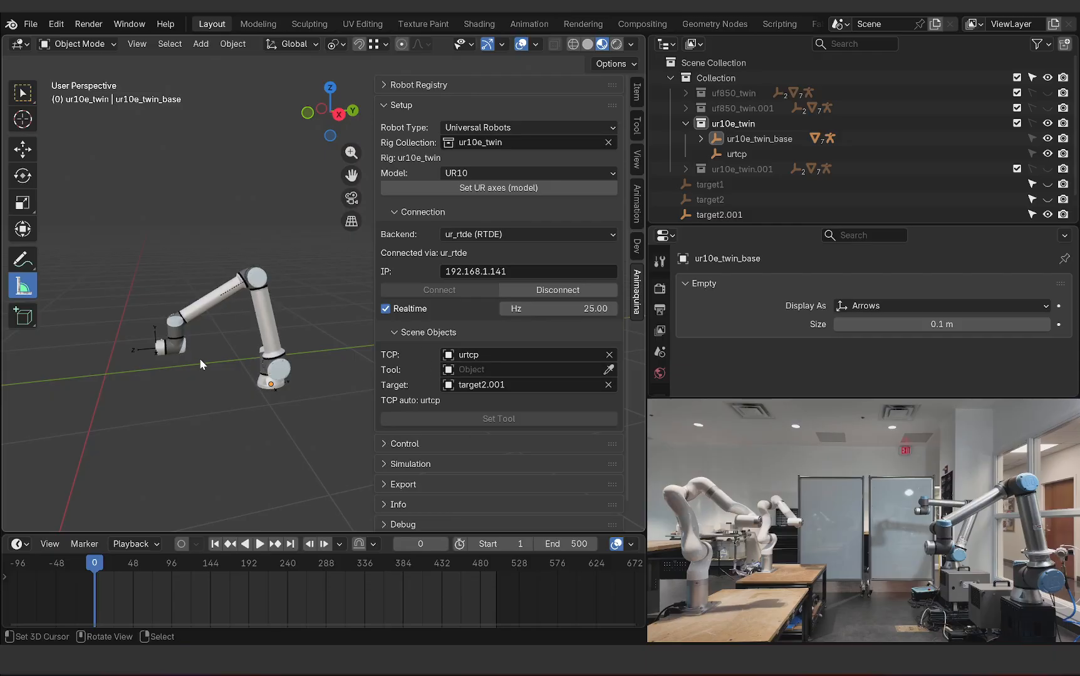
scroll(201, 365, up, 2)
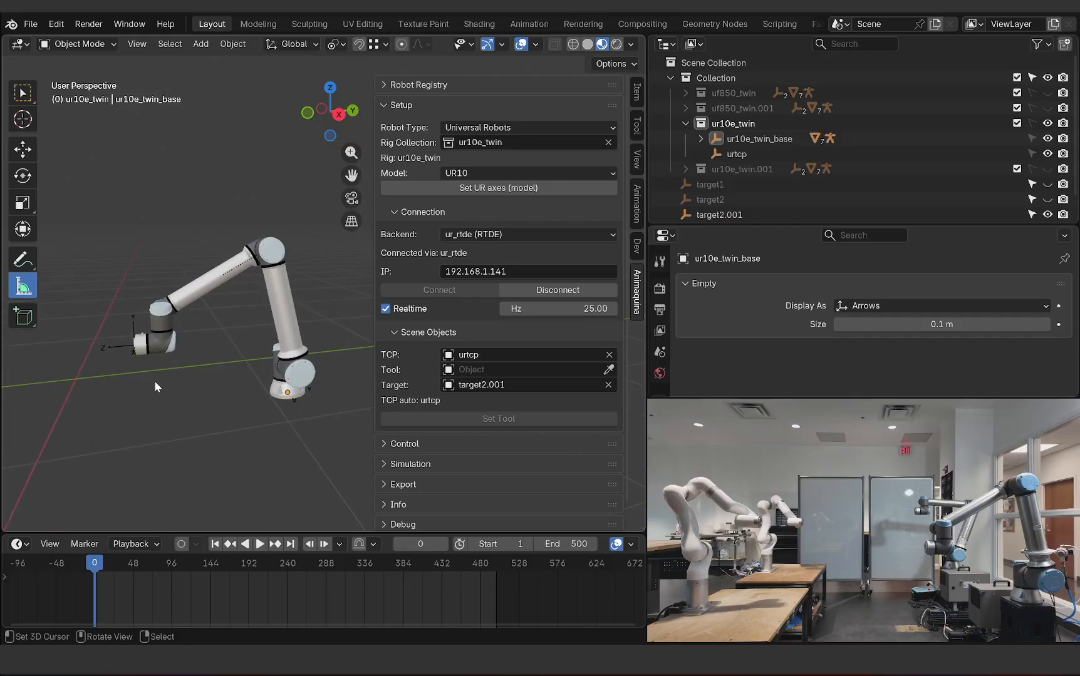
middle_drag(156, 382, 173, 374)
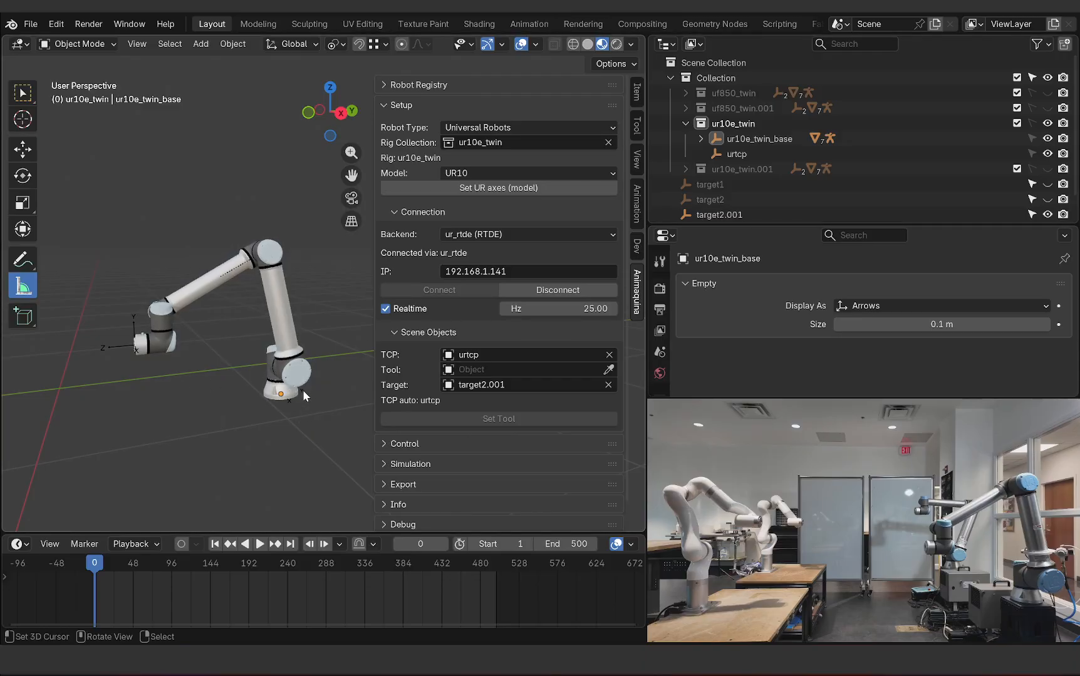
mouse_move(289, 401)
middle_down()
mouse_move(291, 383)
mouse_move(284, 409)
middle_up()
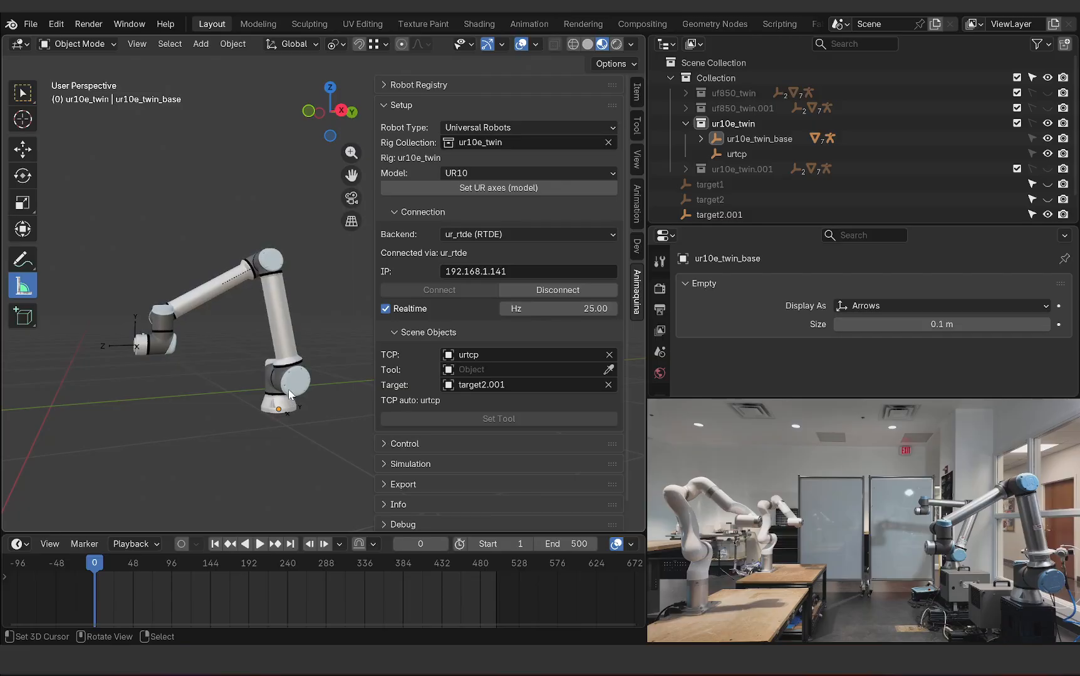
middle_drag(289, 390, 285, 389)
scroll(296, 388, down, 2)
scroll(172, 350, up, 4)
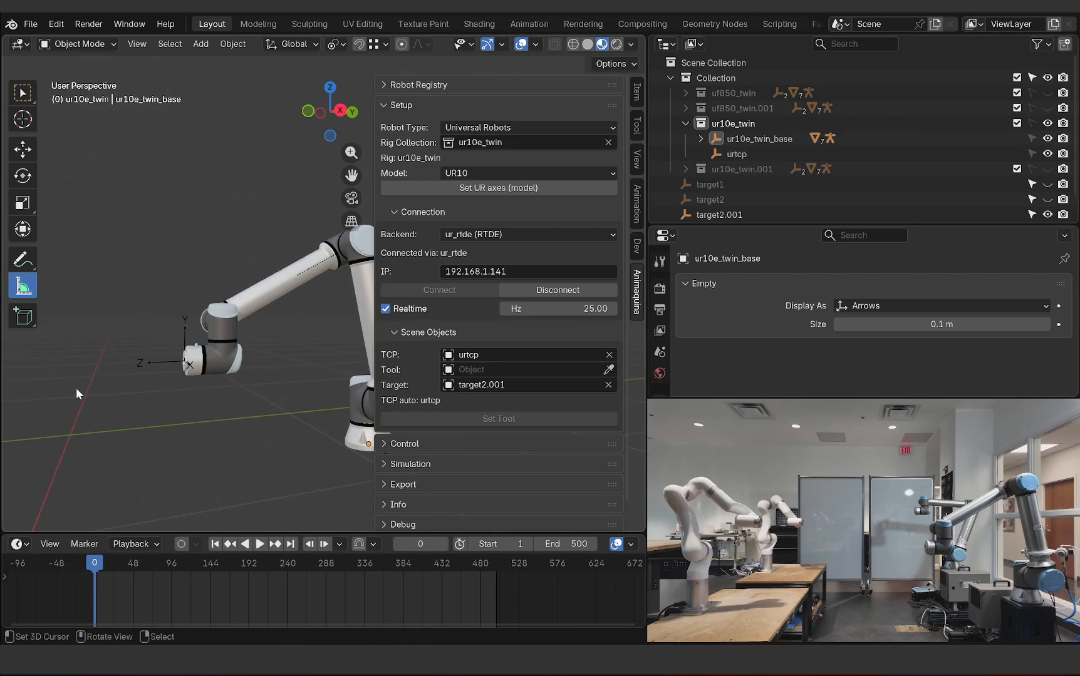
Step: Move the target2.001 empty freely off the tool flange to a spot above and in front of it
click(180, 345)
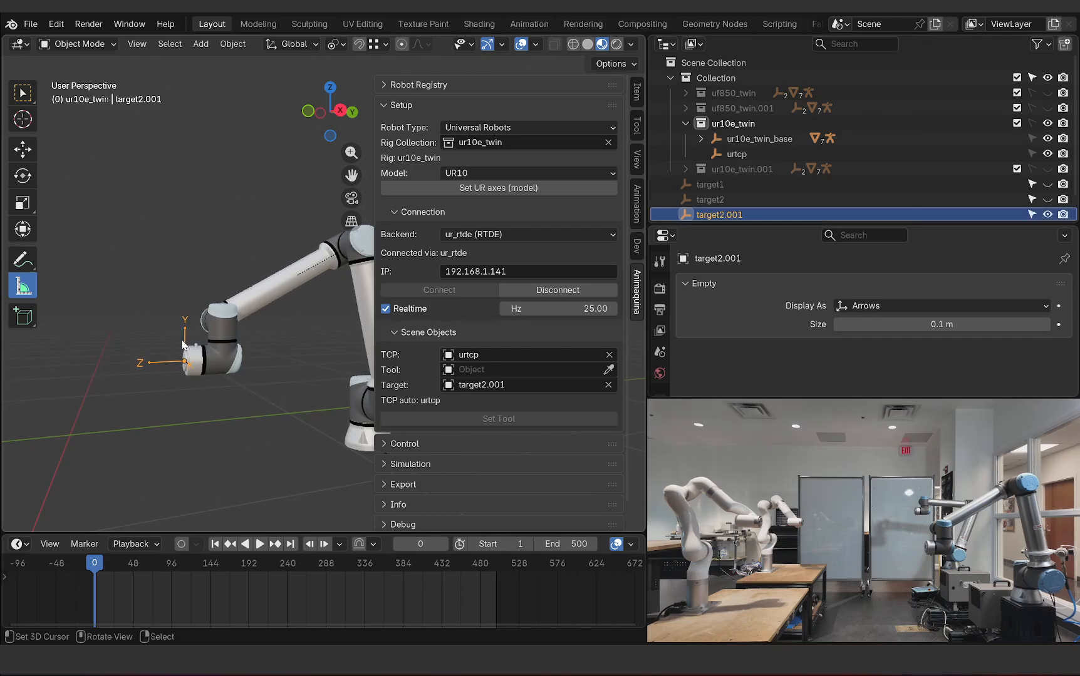
key(g)
click(144, 271)
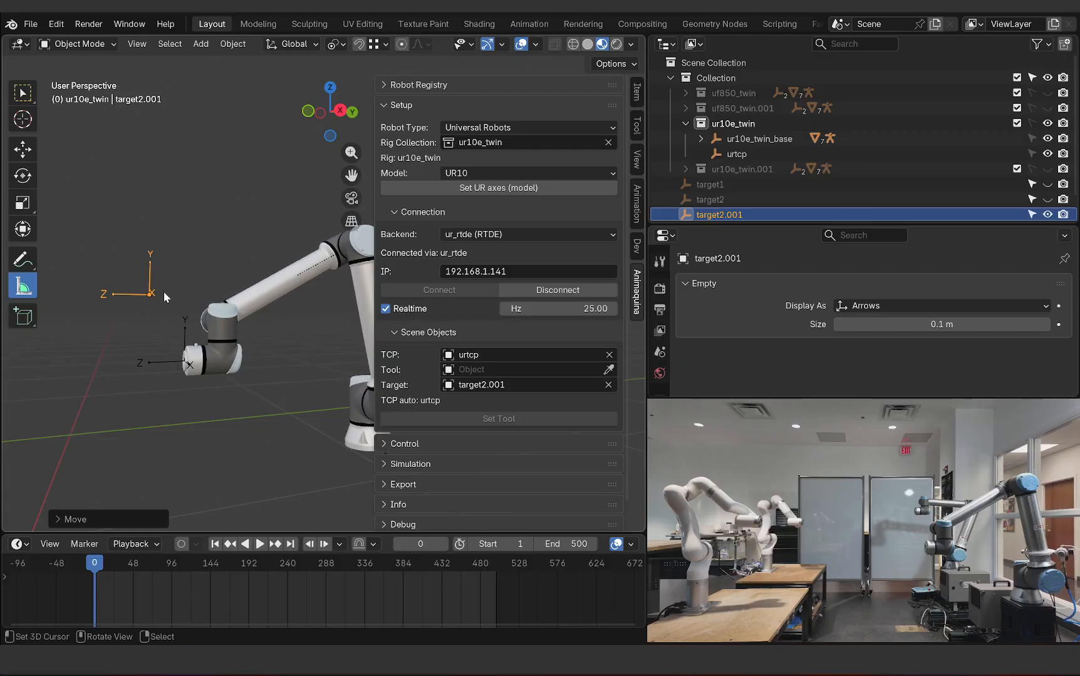
Step: Compare the moved target frame with the TCP frame at the tool flange from different angles and distances
mouse_move(164, 291)
middle_down()
mouse_move(186, 326)
mouse_move(161, 311)
middle_up()
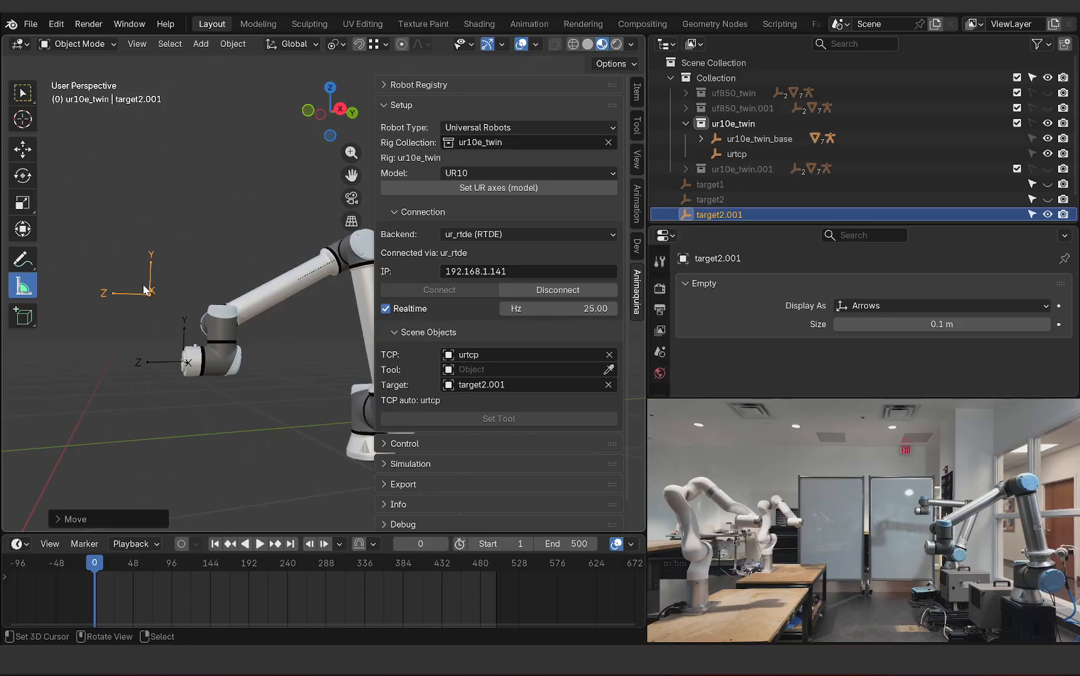
middle_drag(171, 303, 207, 349)
right_click(185, 330)
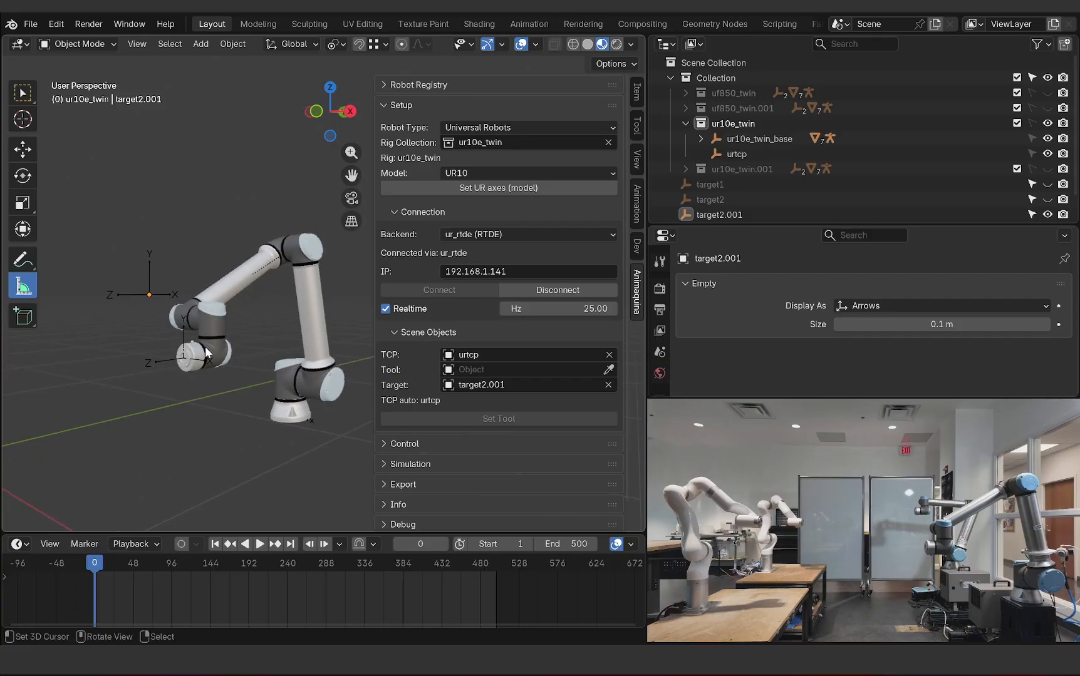
scroll(180, 330, up, 5)
scroll(187, 329, down, 3)
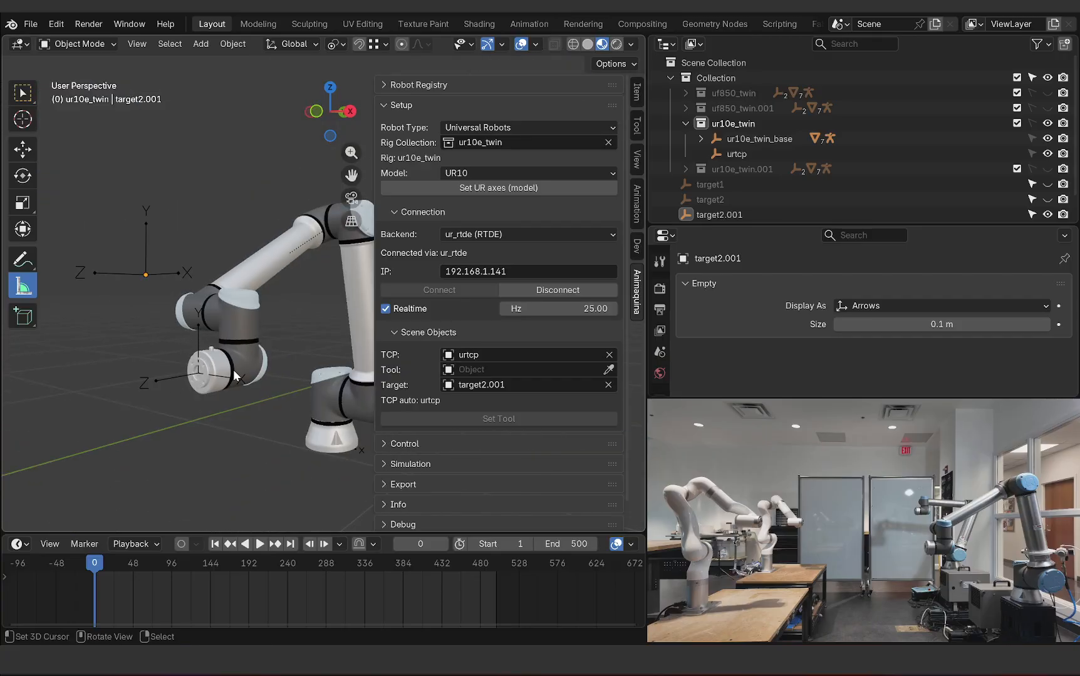
middle_drag(233, 375, 192, 337)
scroll(197, 346, down, 3)
scroll(191, 339, up, 3)
Step: Select the target2.001 empty, collapse Animaquina's Connection and Setup options and expand its Control options
click(182, 307)
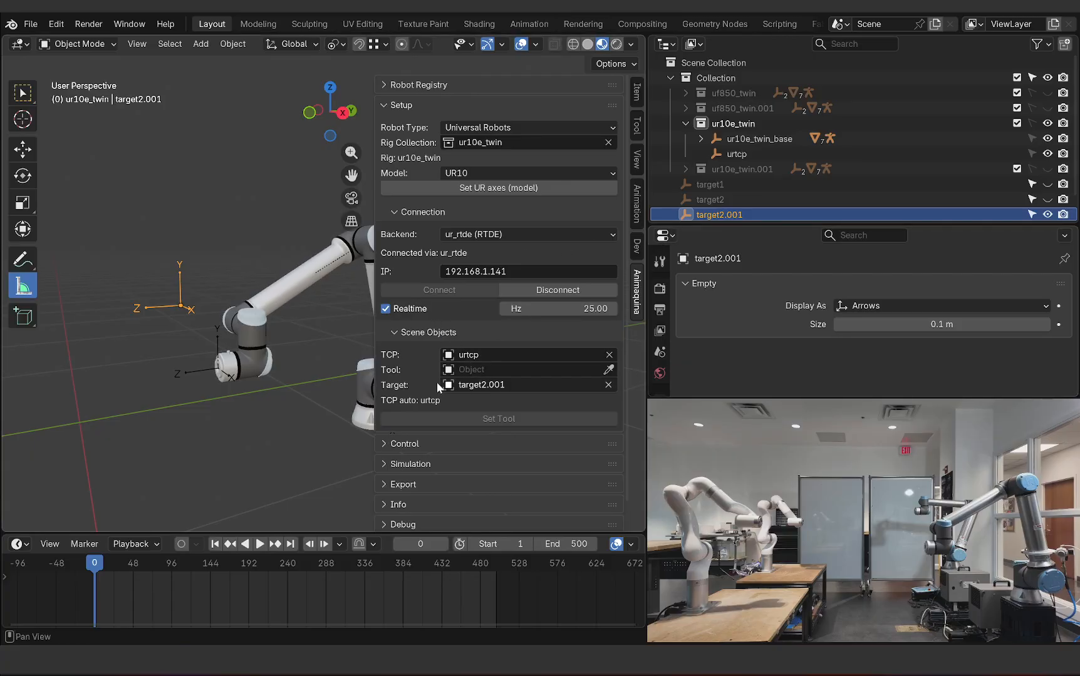
click(397, 214)
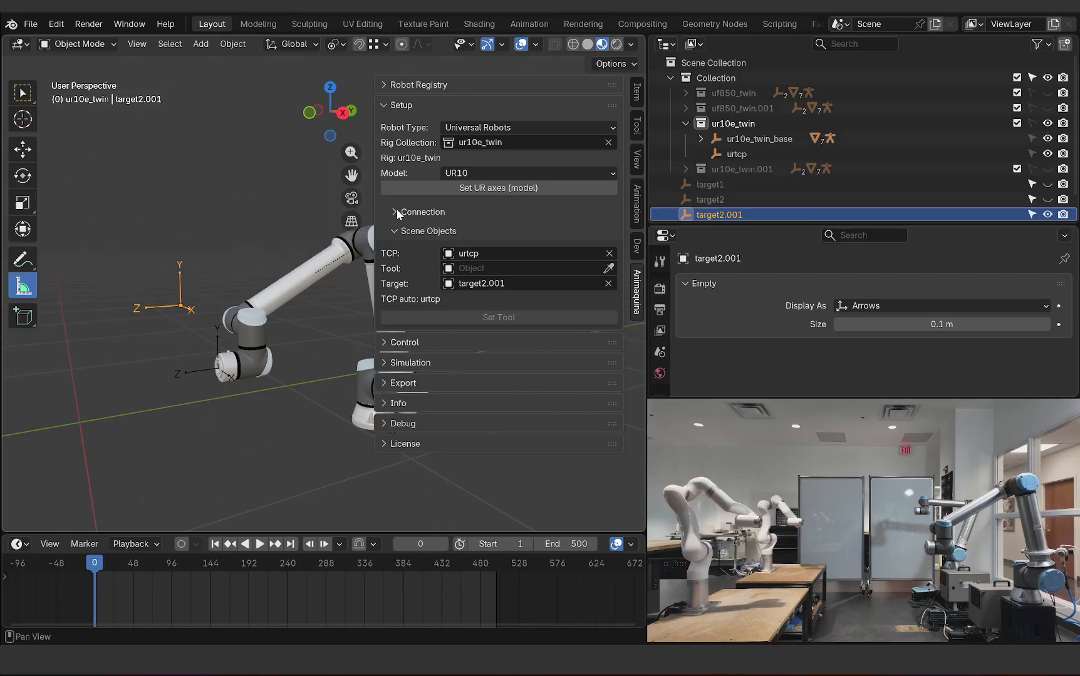
click(392, 105)
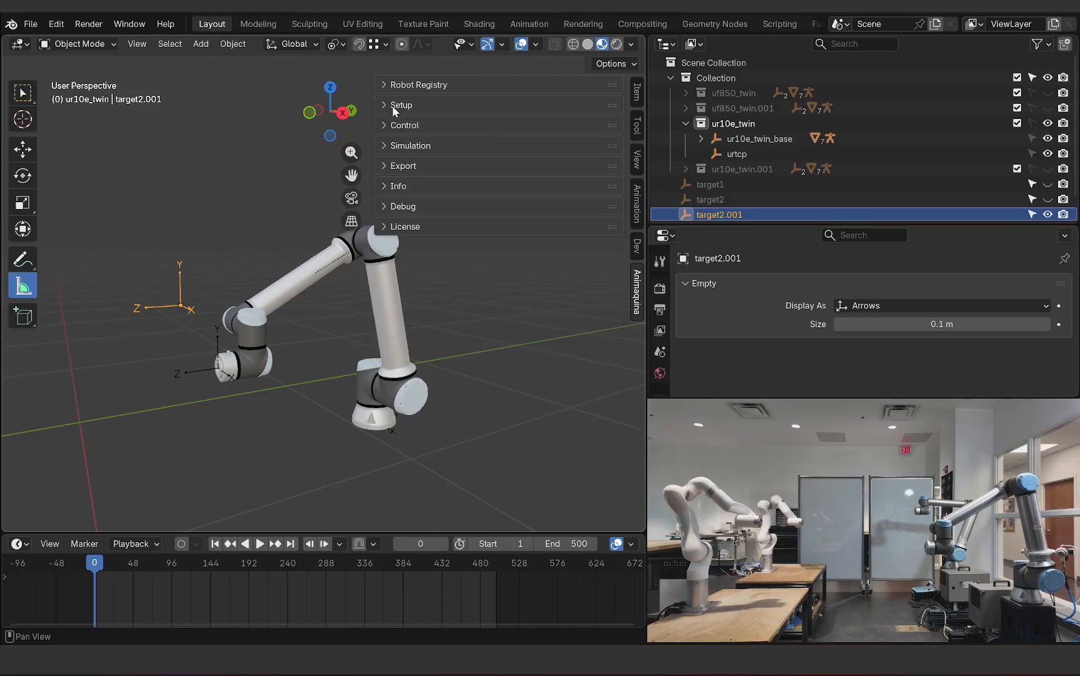
click(386, 123)
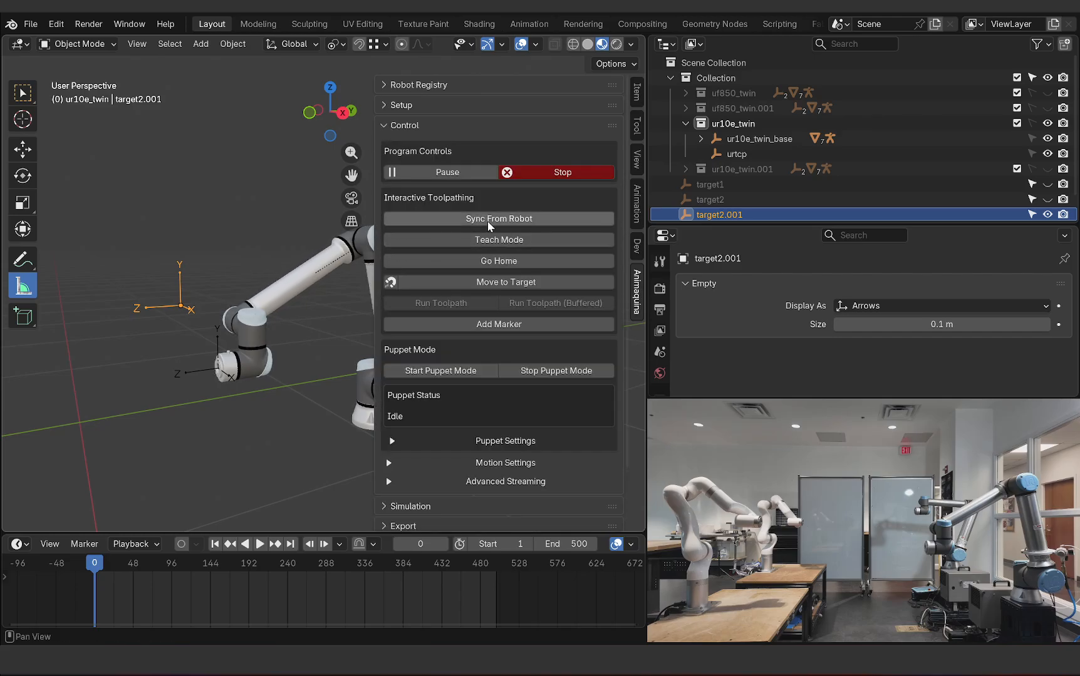
scroll(188, 306, down, 3)
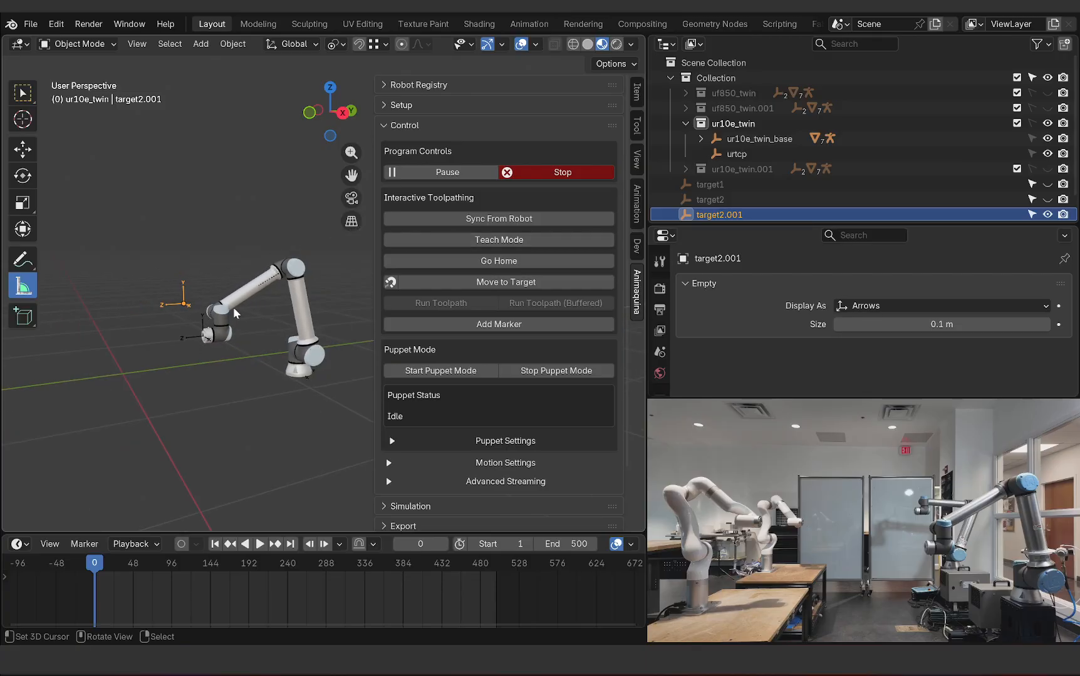
Step: Review Animaquina's robot setup, connection and scene object settings for the ur10e_twin rig, and collapse them again
scroll(170, 339, up, 2)
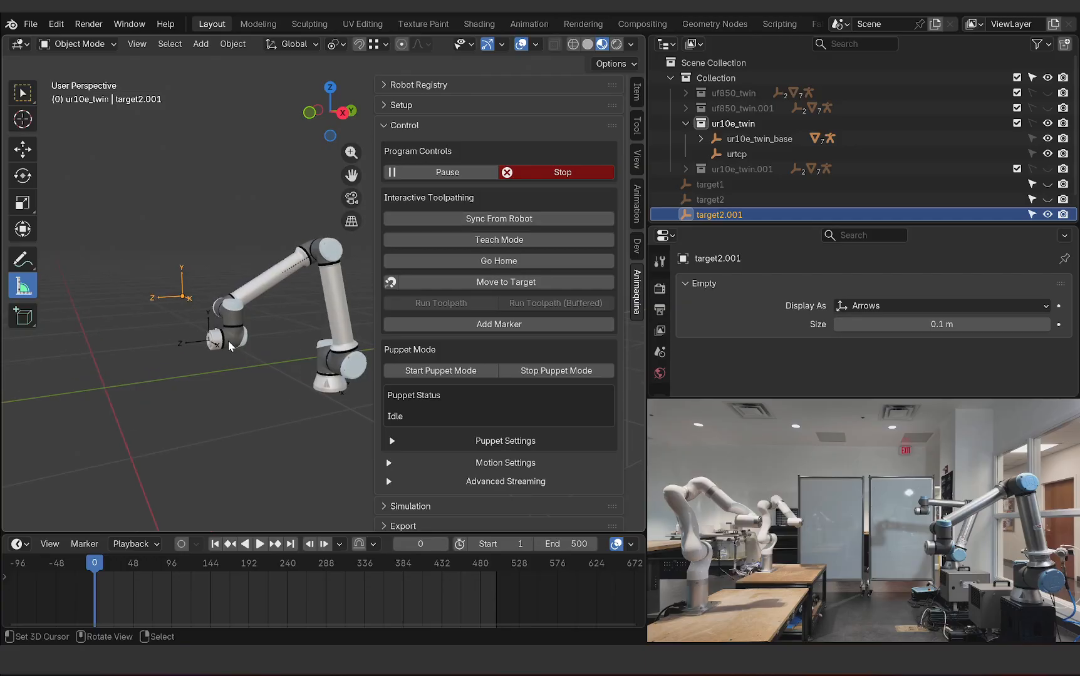
click(389, 105)
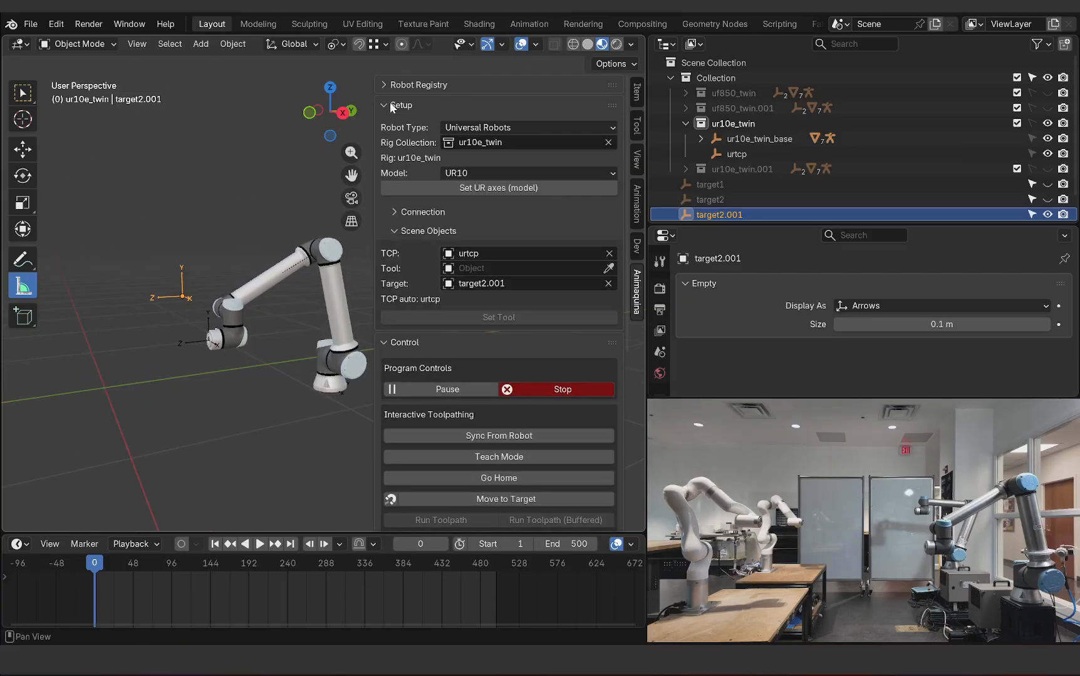
click(394, 212)
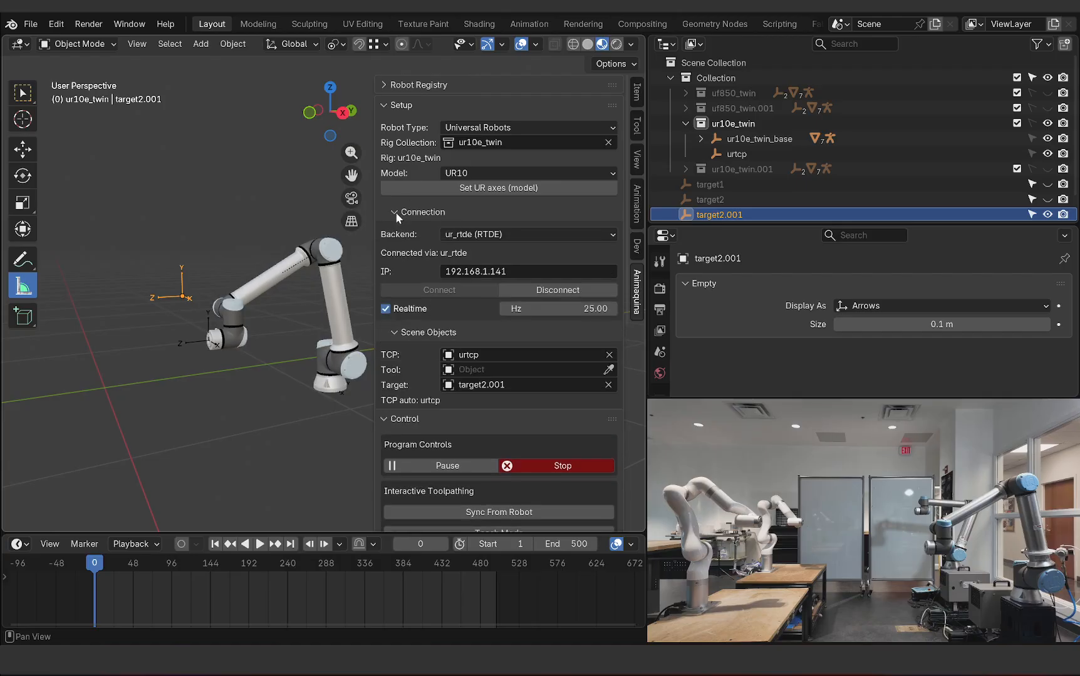
click(391, 105)
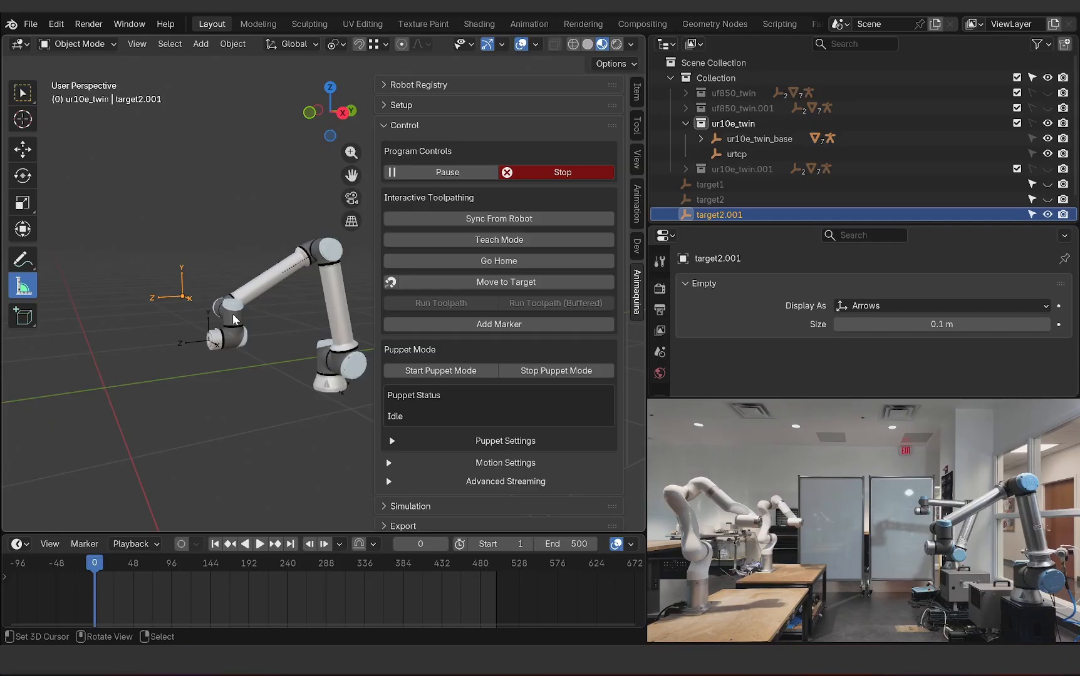
click(386, 111)
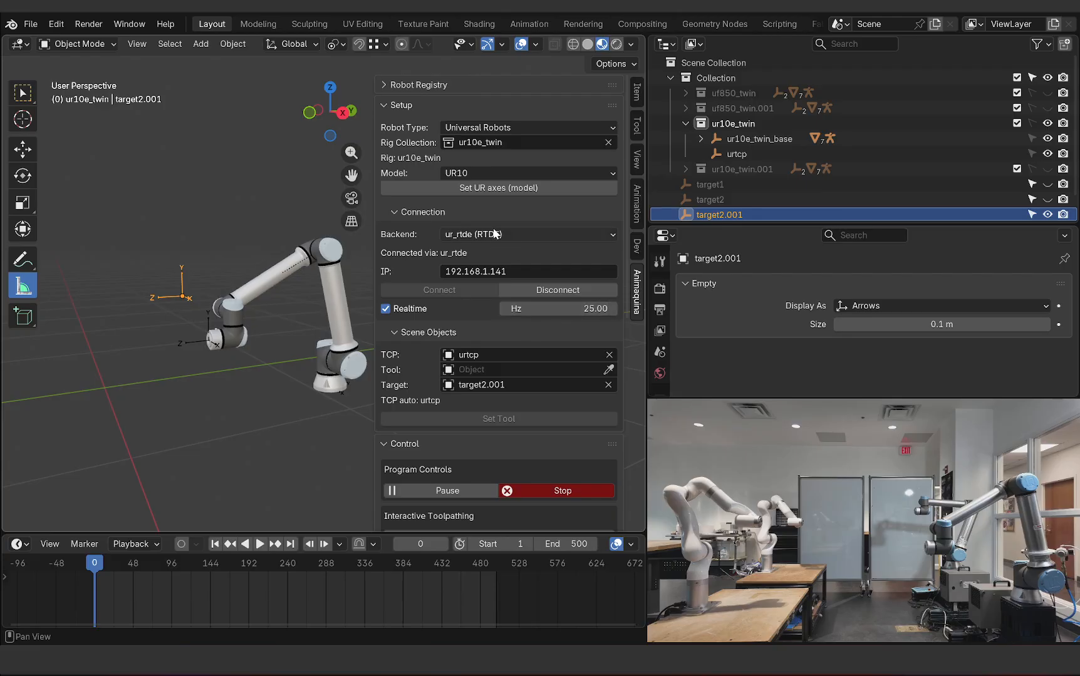
click(394, 105)
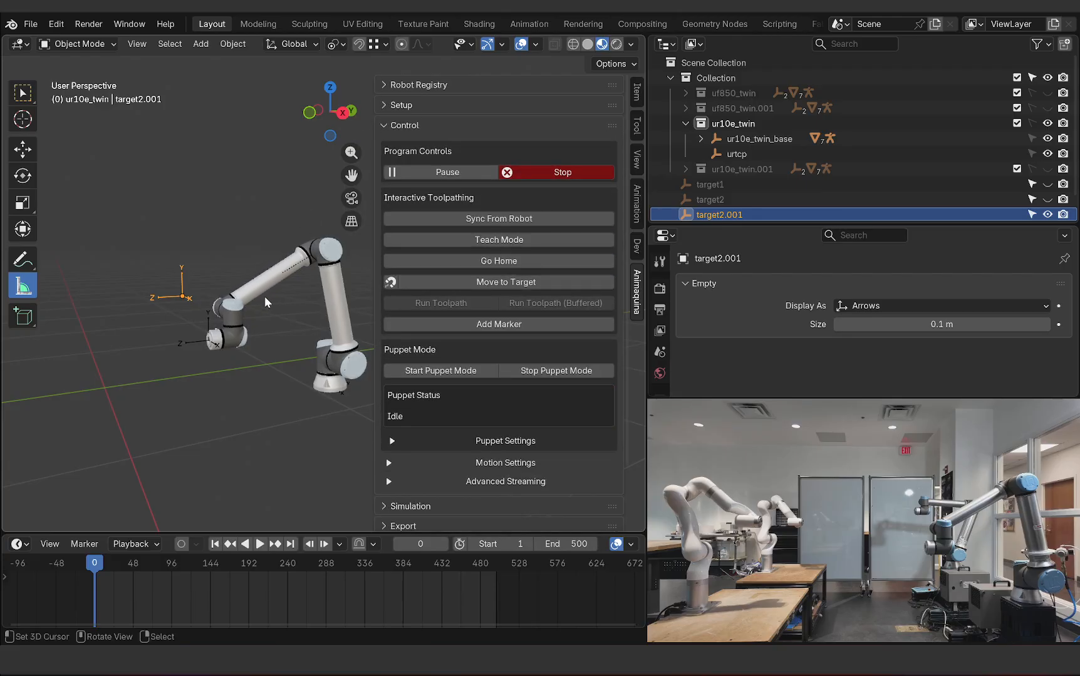
Step: Move the target2.001 empty freely to a spot below and in front of the tool flange, and send the robot to the target
scroll(184, 340, up, 2)
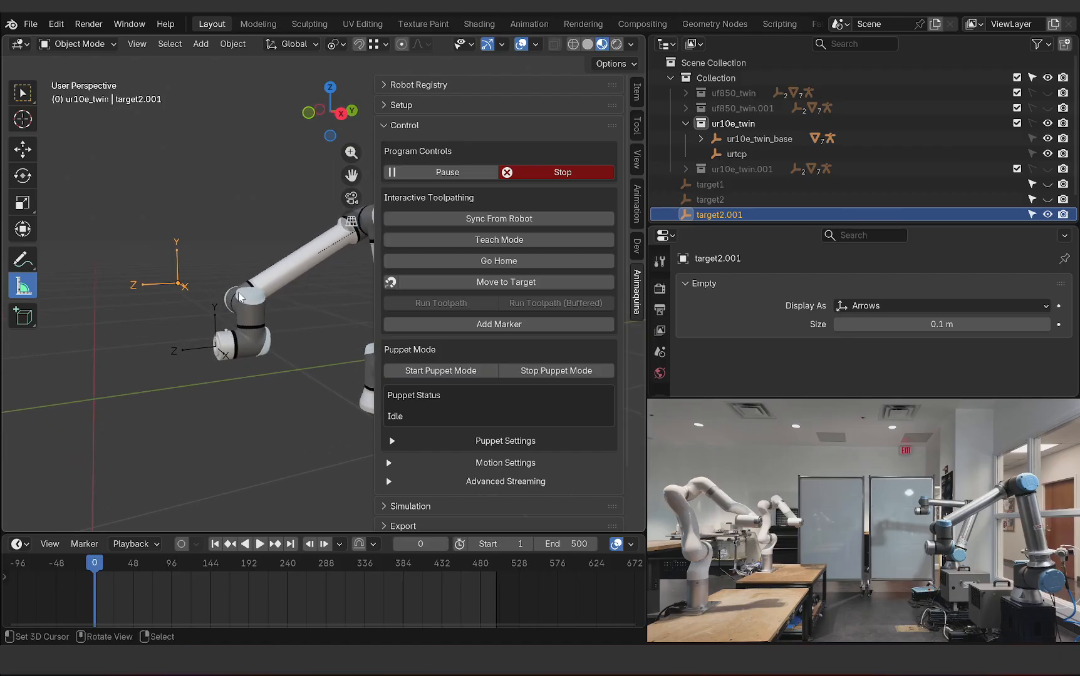
middle_drag(244, 325, 234, 302)
key(g)
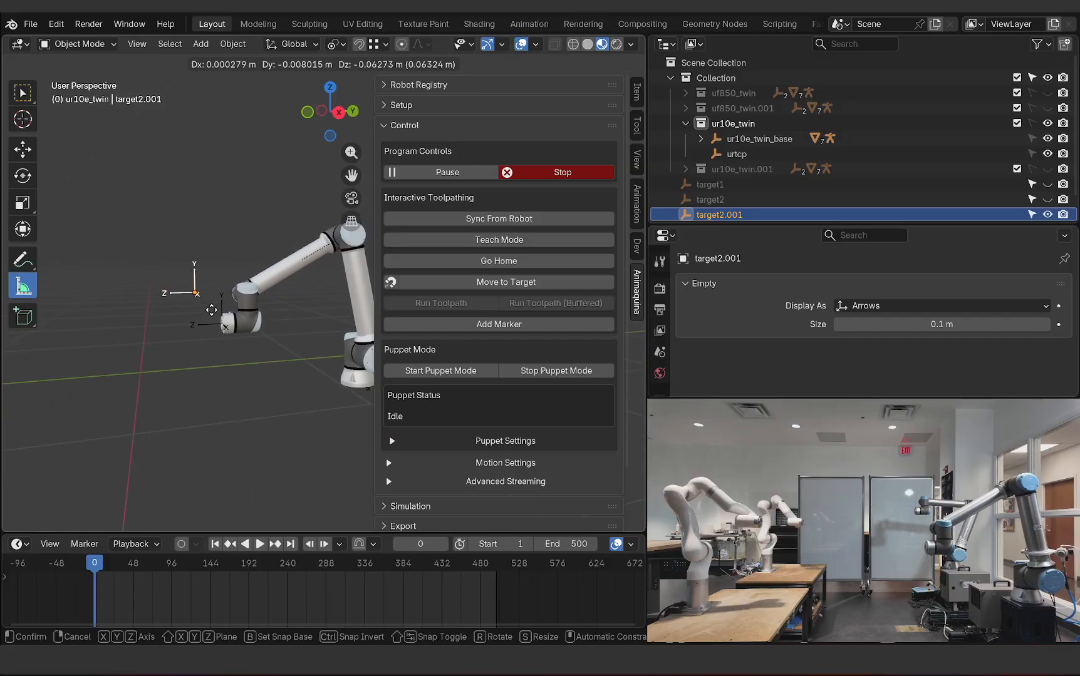
click(209, 294)
middle_drag(210, 294, 270, 295)
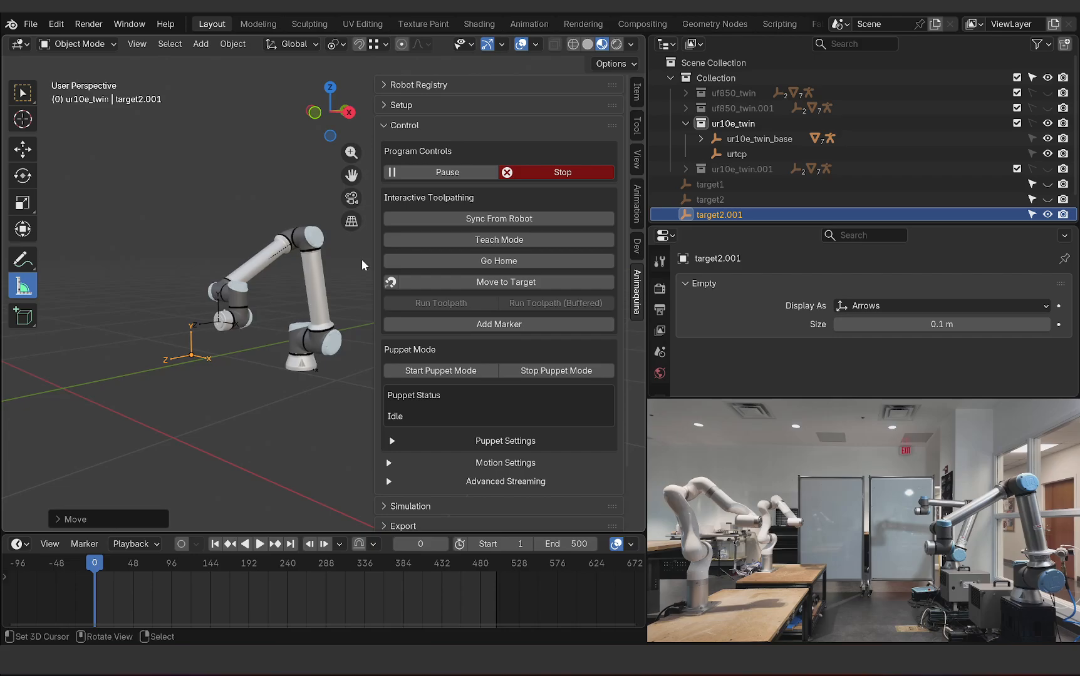
click(492, 283)
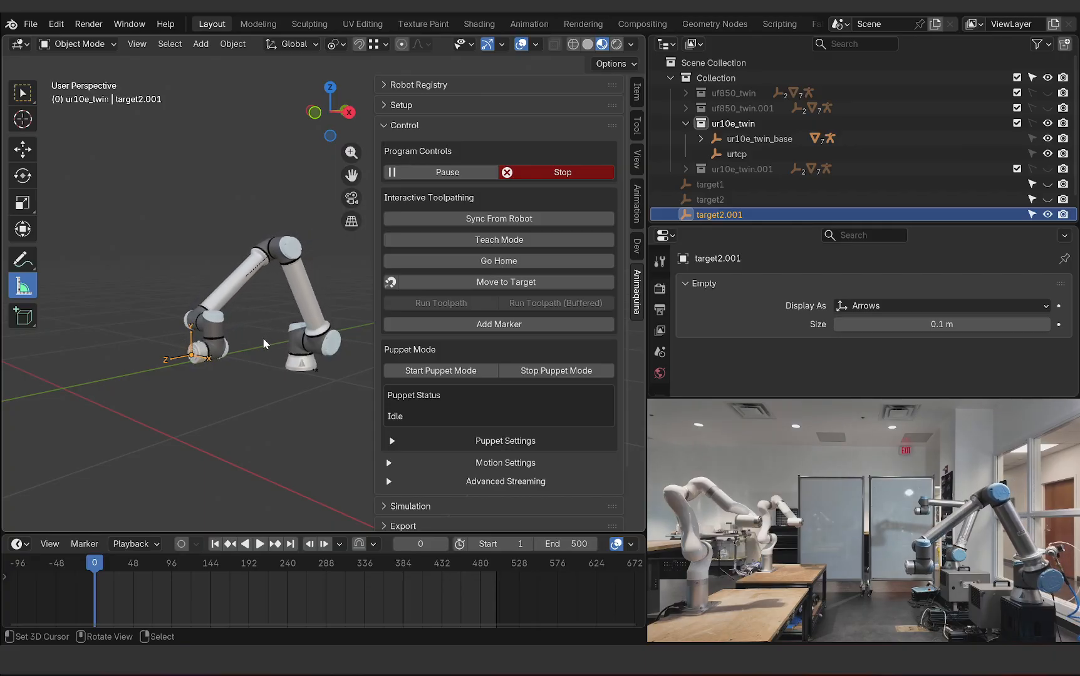
Step: Raise the target2.001 empty about 0.3 m above the tool flange and send the robot to the target
middle_drag(263, 343, 253, 367)
key(g)
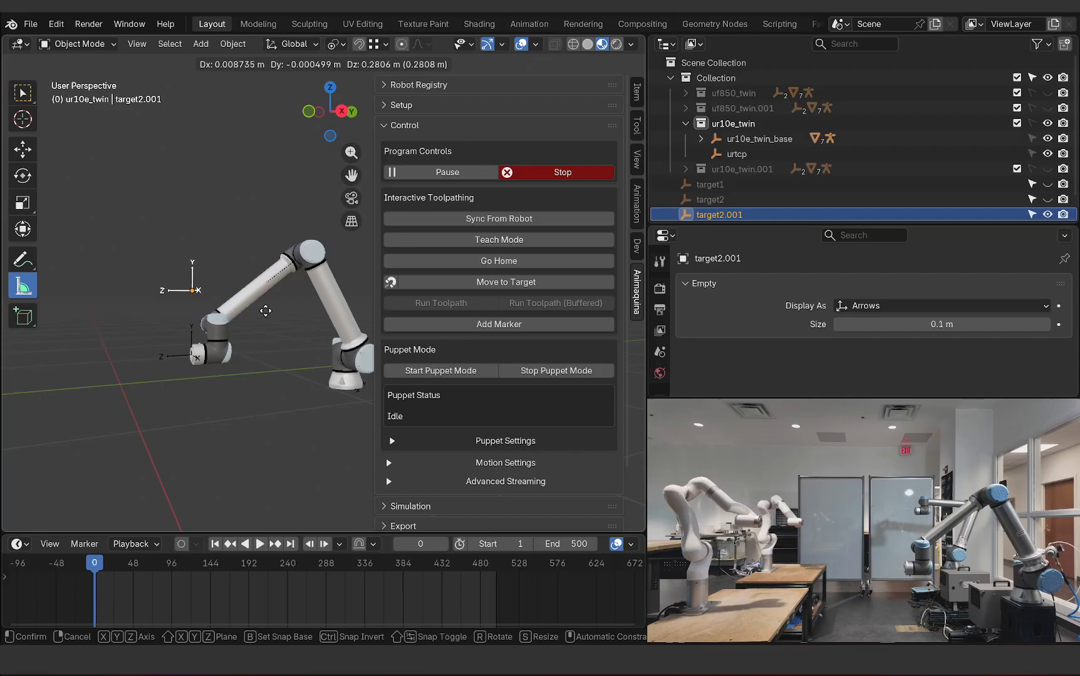
click(266, 305)
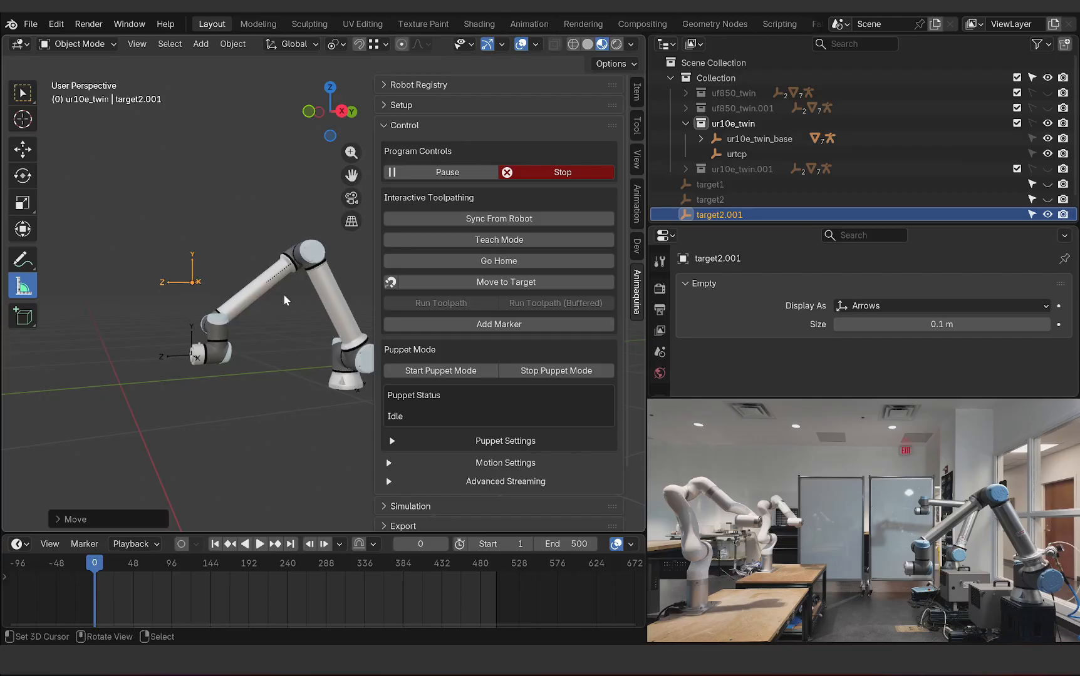
click(510, 280)
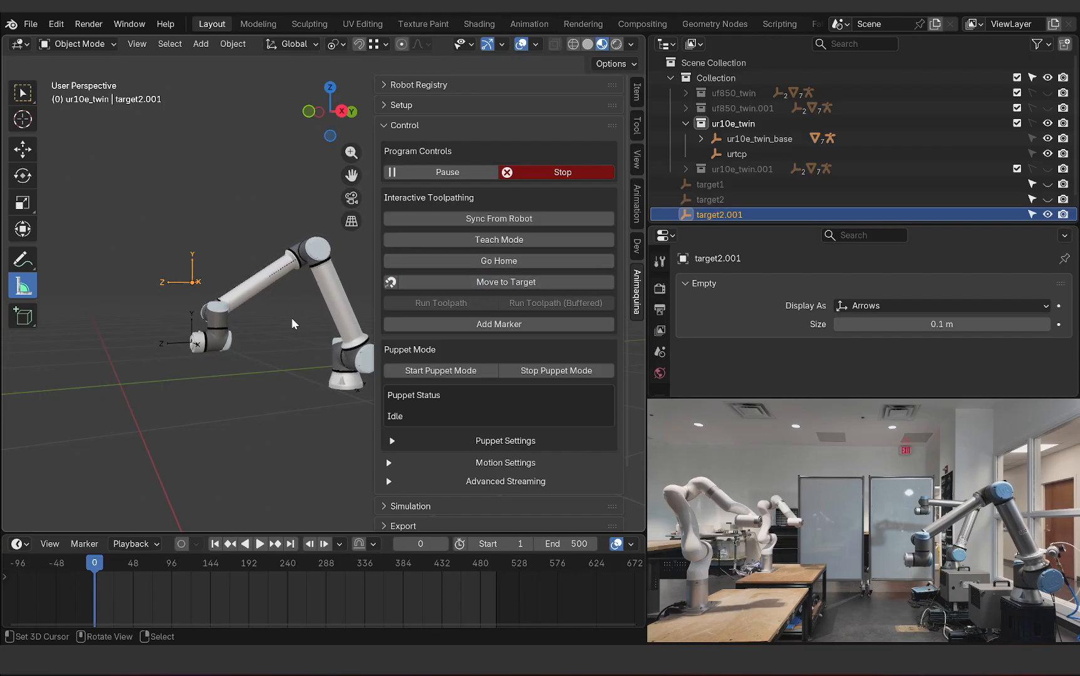
Step: Rotate the target2.001 empty freely so its Z axis tilts downward, and move the robot TCP to the target pose
middle_drag(236, 325, 201, 316)
scroll(208, 288, up, 4)
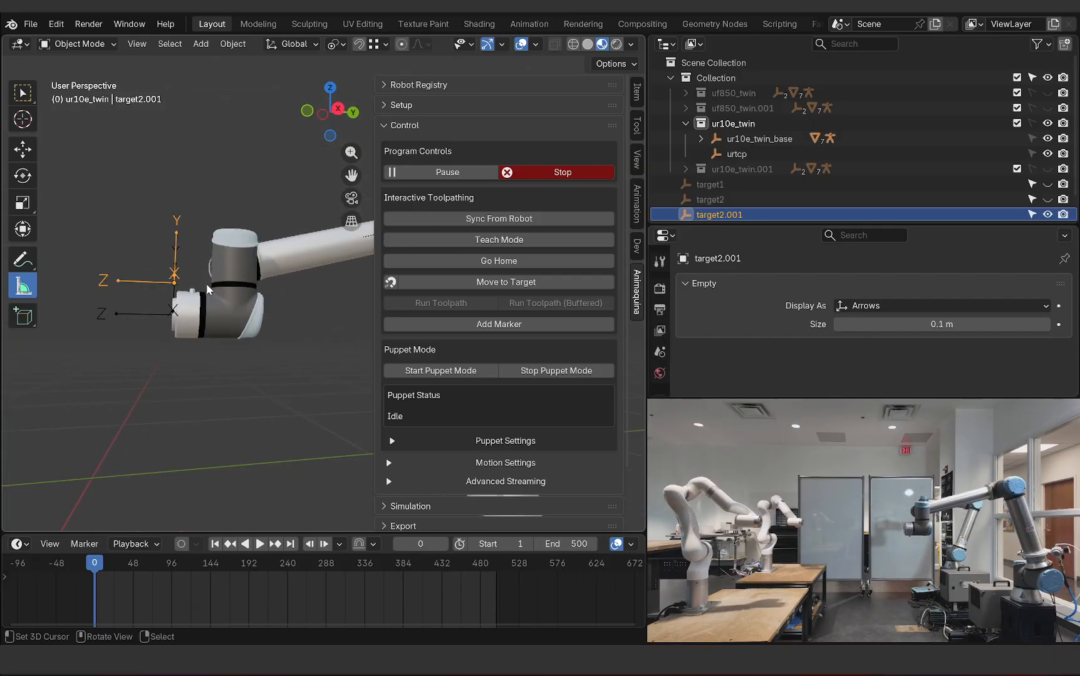
key(r)
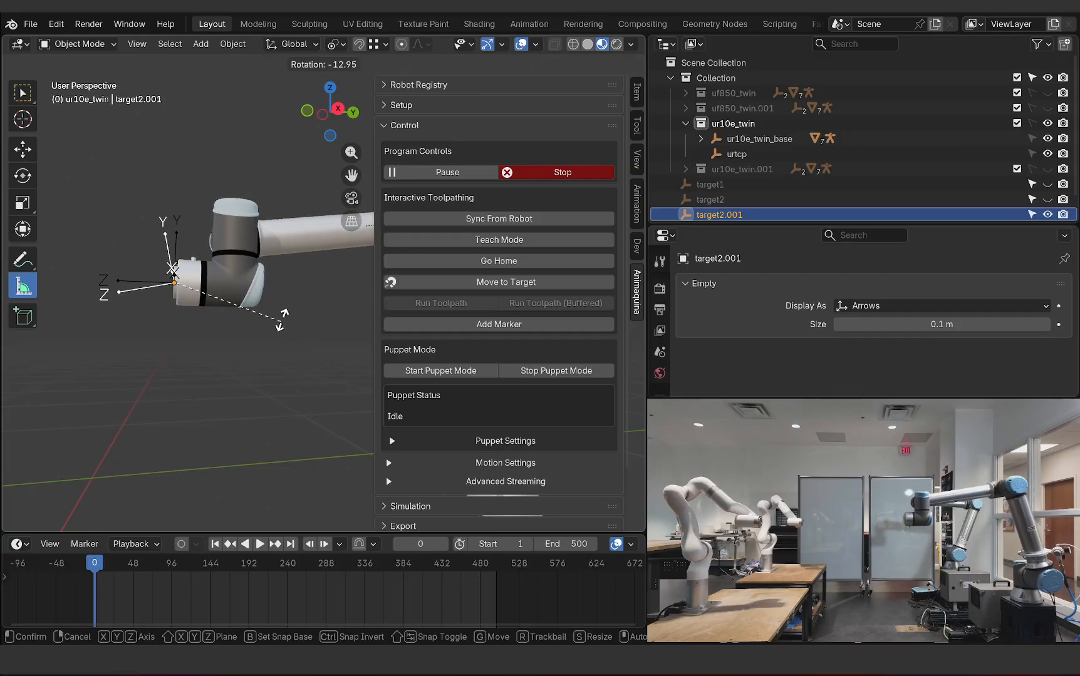
click(280, 283)
click(482, 286)
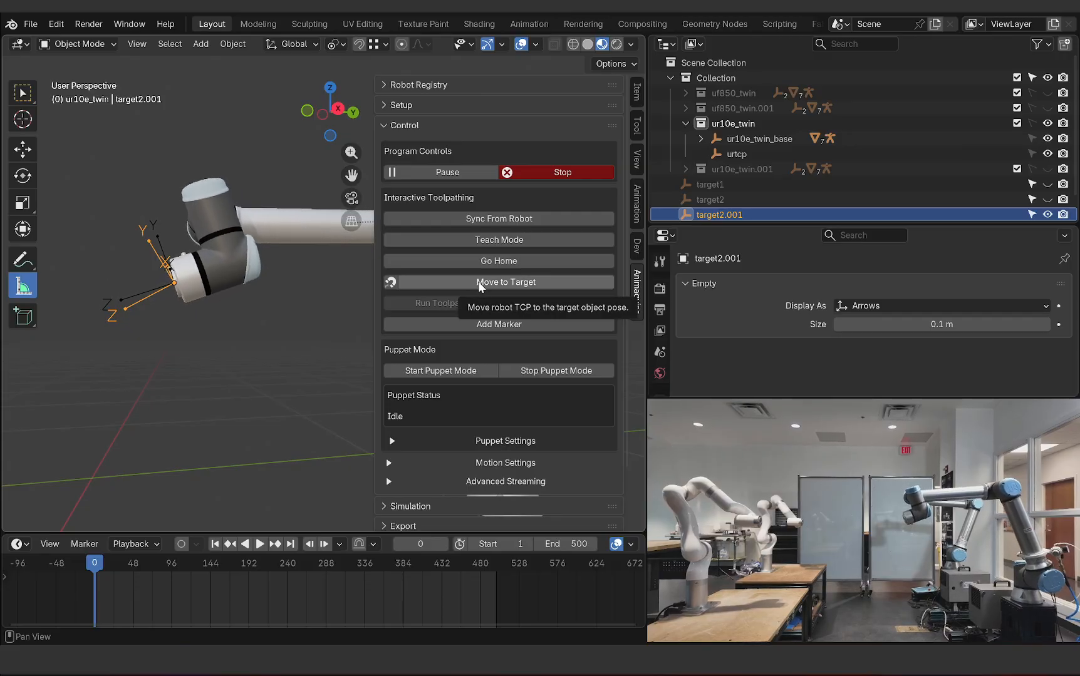
Step: Rotate the target2.001 empty back to roughly level and make the robot match the target pose
key(r)
click(317, 281)
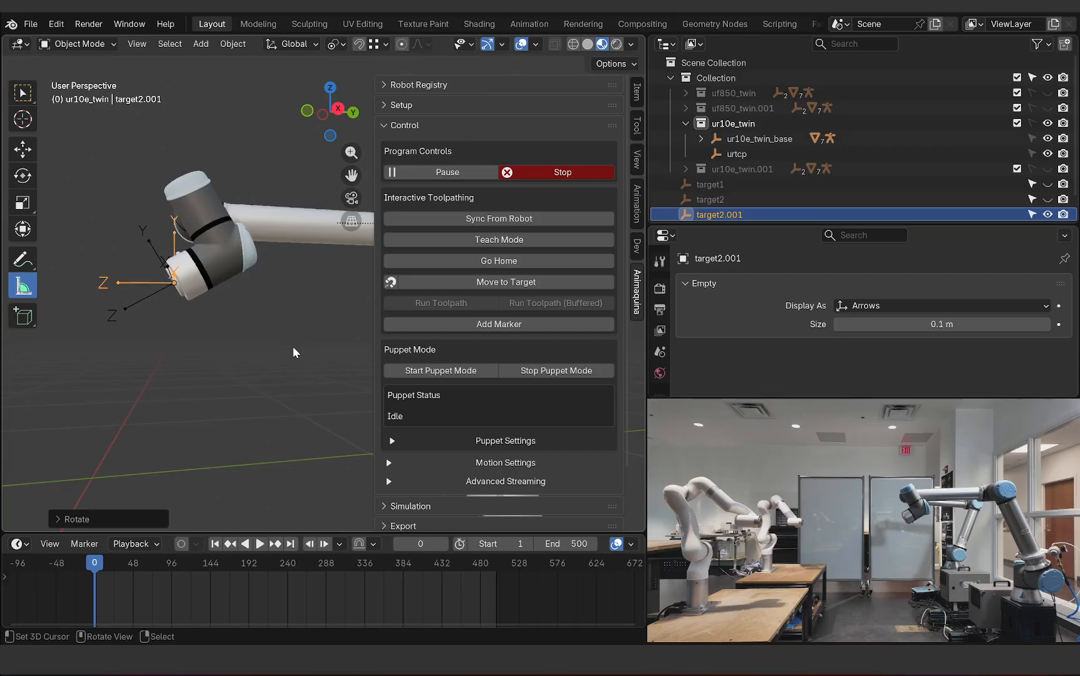
click(506, 283)
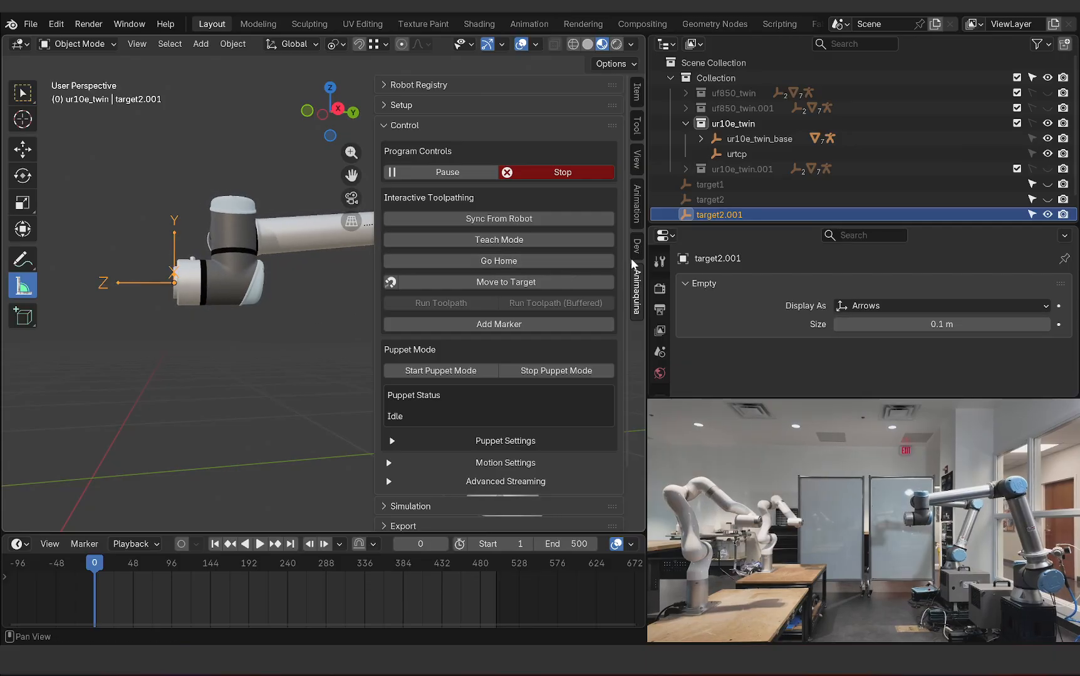
Step: Set the target2.001 empty's rotation to X 90°, Y 0° and Z 0°, and move the robot to the target
click(636, 91)
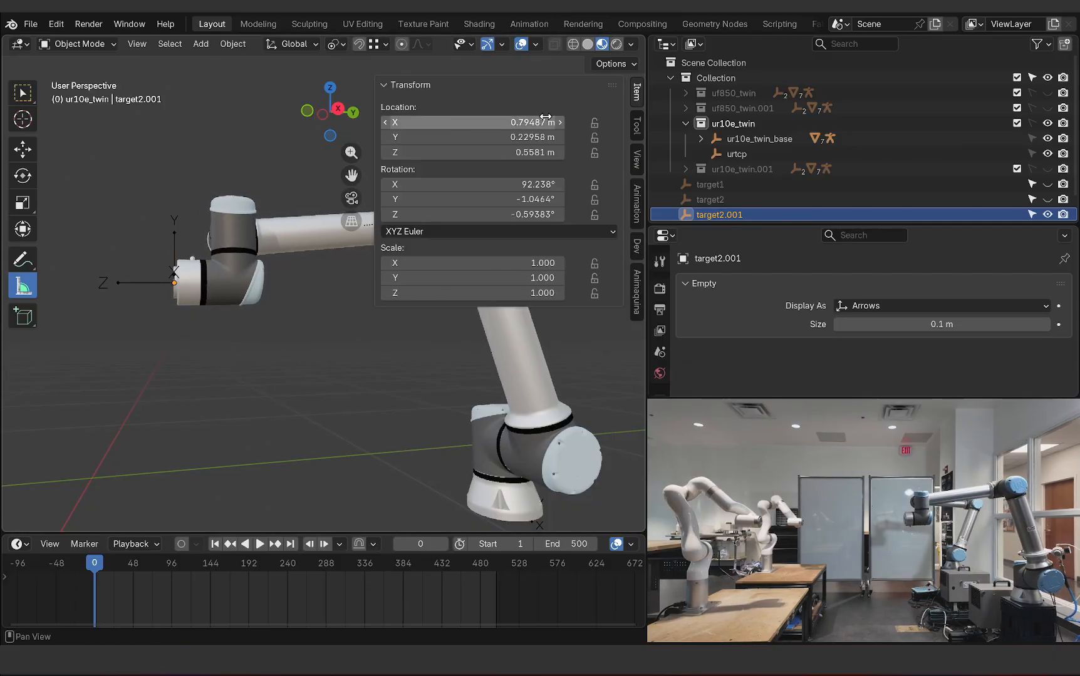
click(494, 183)
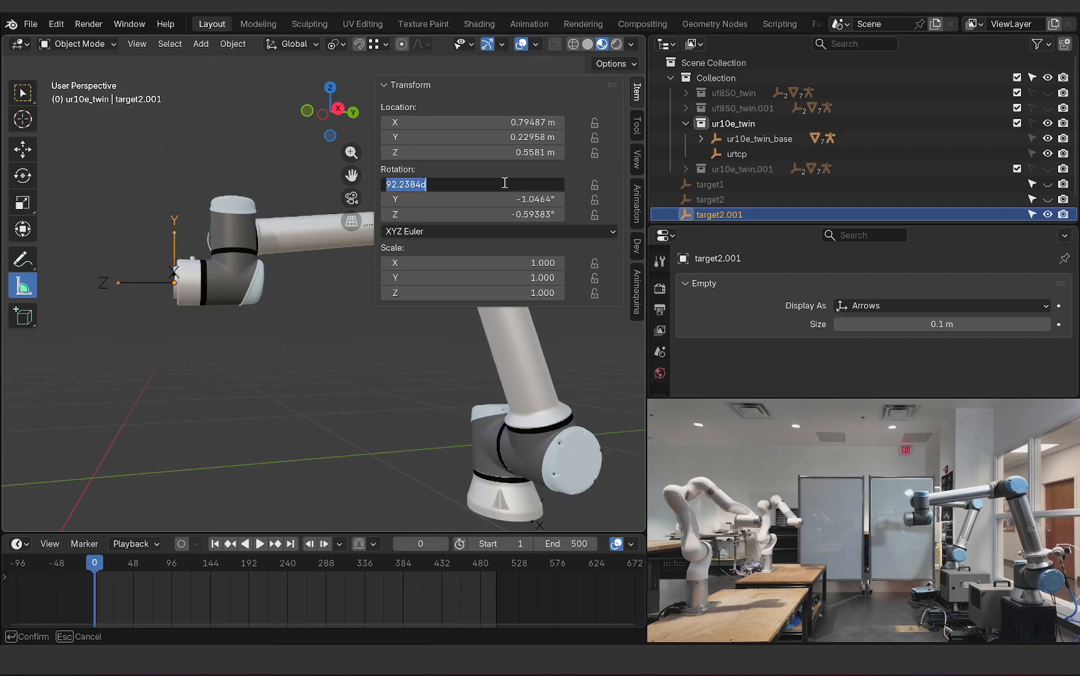
text(90)
key(Tab)
text(0)
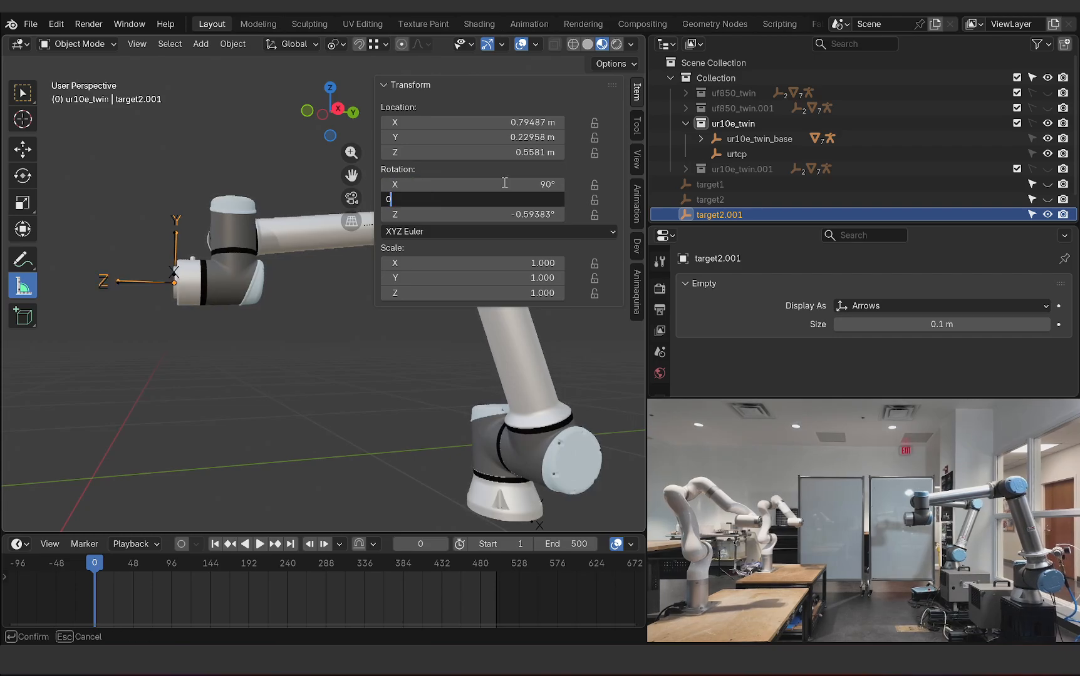
key(Tab)
text(0)
key(Return)
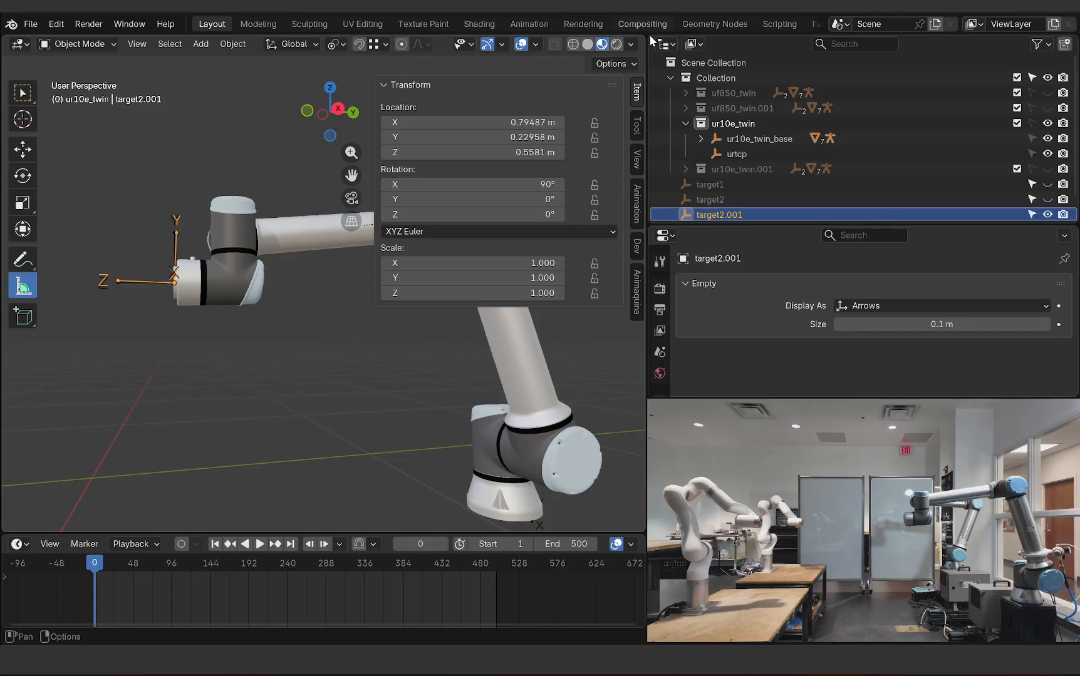
click(637, 294)
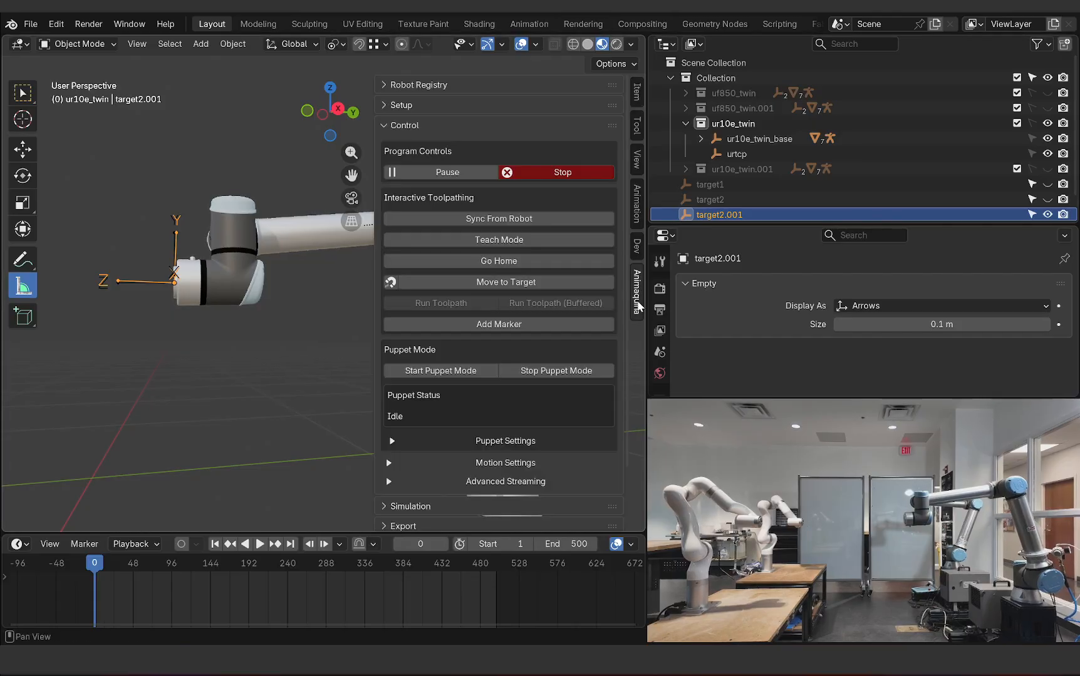
click(510, 282)
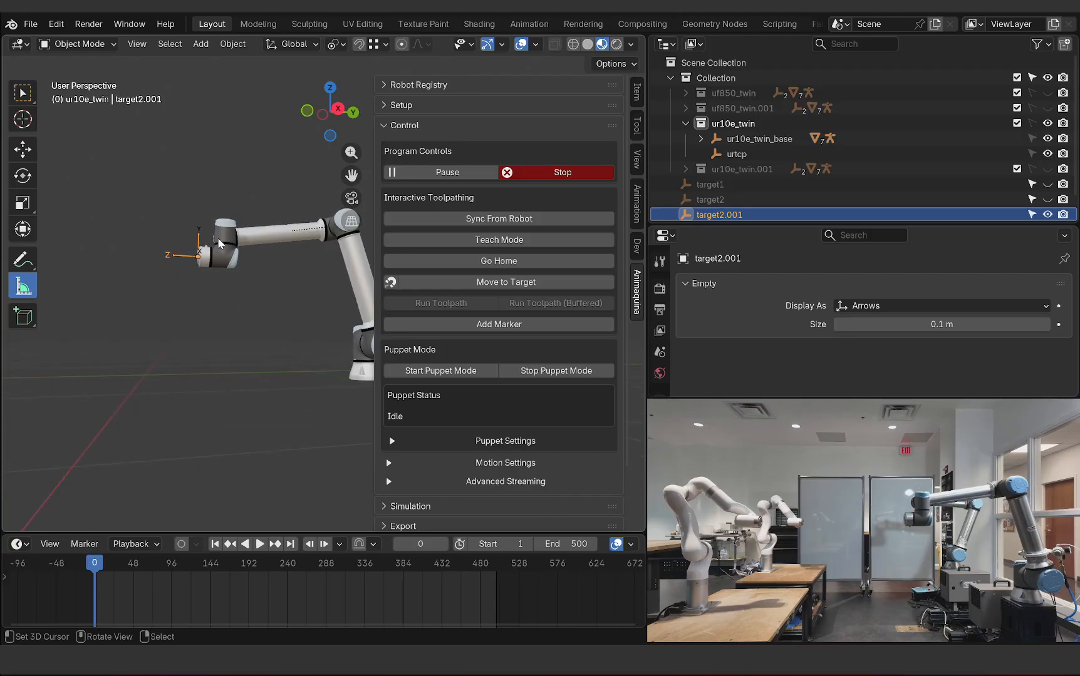
Step: Check the tool flange alignment with the target and turn on Teach Mode for the robot
mouse_move(218, 239)
middle_down()
mouse_move(264, 270)
mouse_move(303, 269)
mouse_move(200, 269)
mouse_move(229, 258)
middle_up()
scroll(197, 252, up, 2)
middle_drag(246, 263, 211, 265)
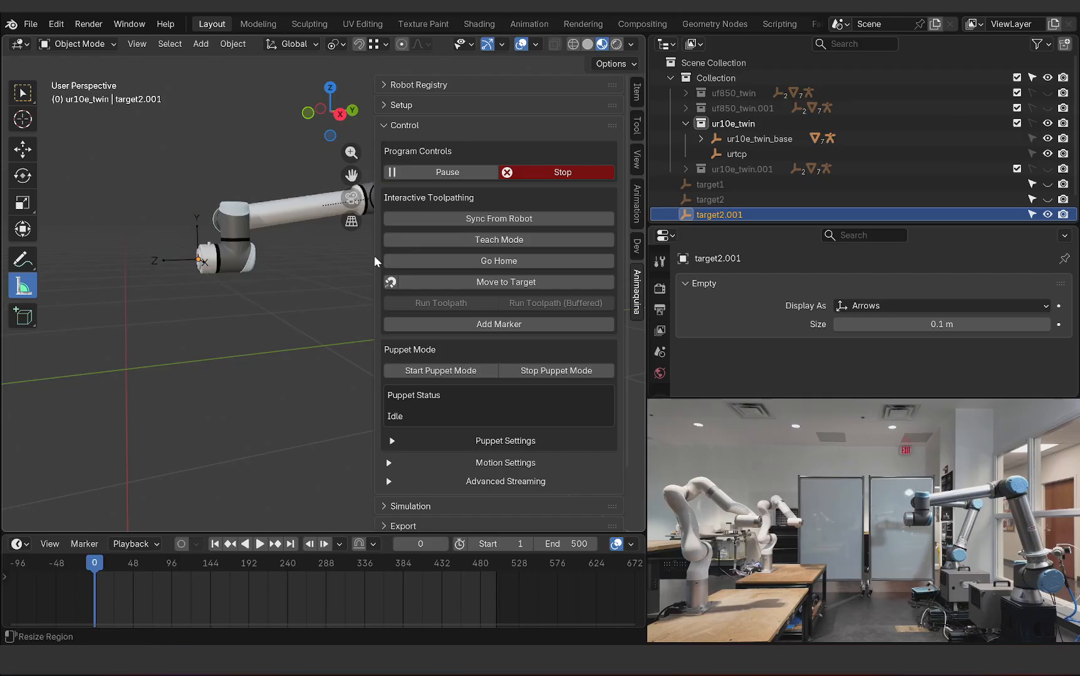
click(499, 241)
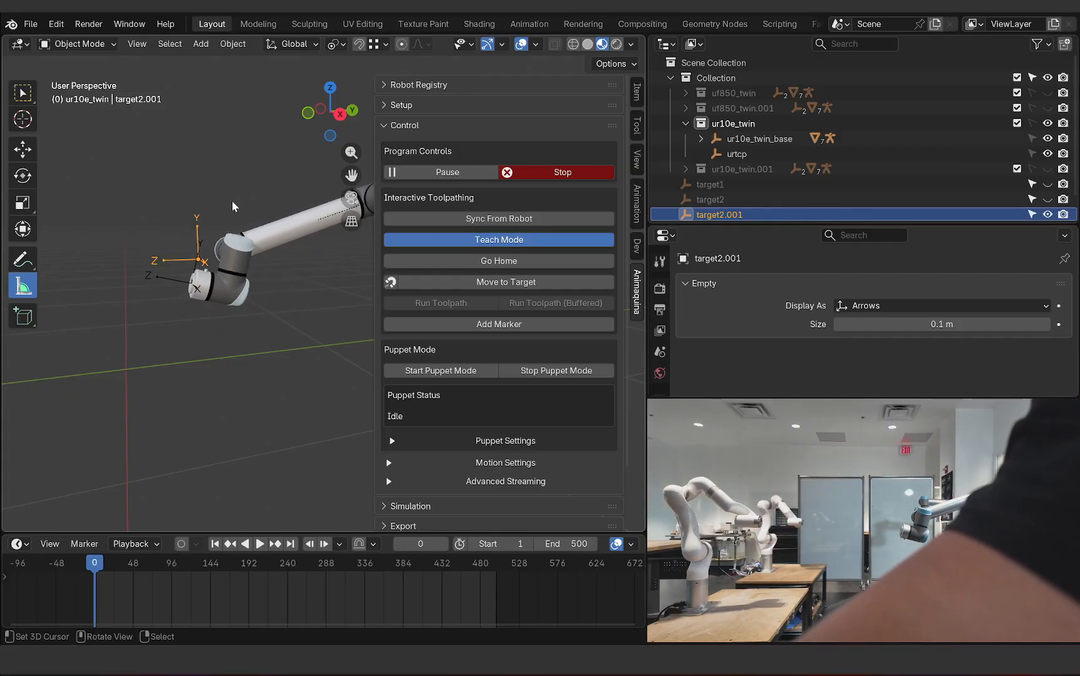
Step: Add a marker at the hand-guided robot's current TCP position and inspect it at the tool flange
scroll(241, 204, down, 5)
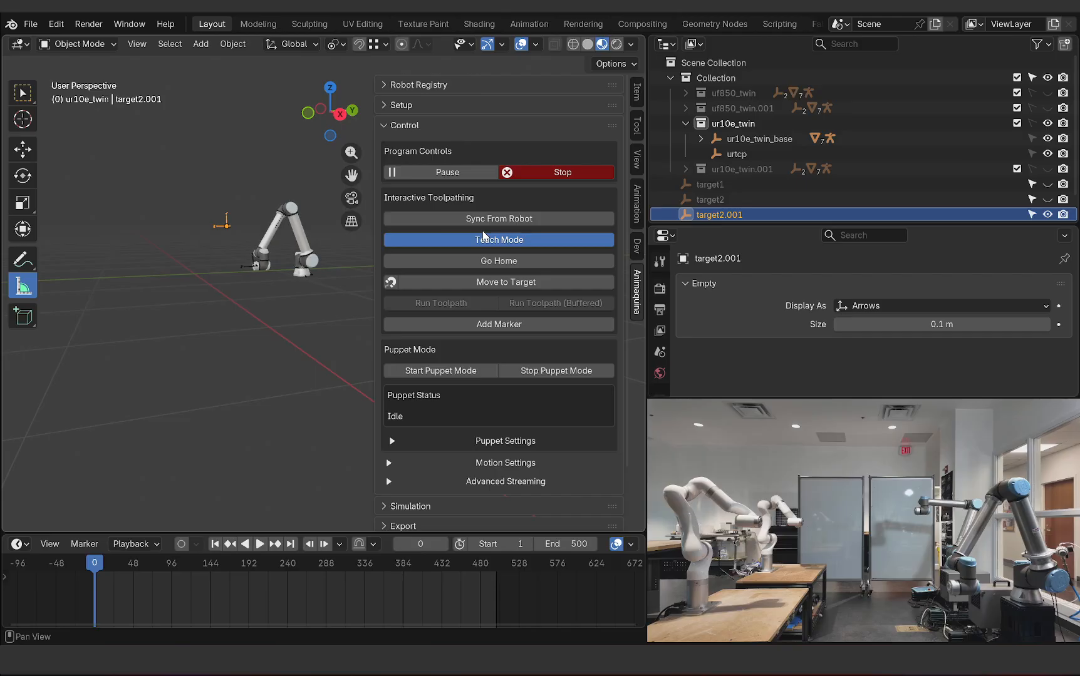
click(471, 328)
scroll(251, 279, up, 8)
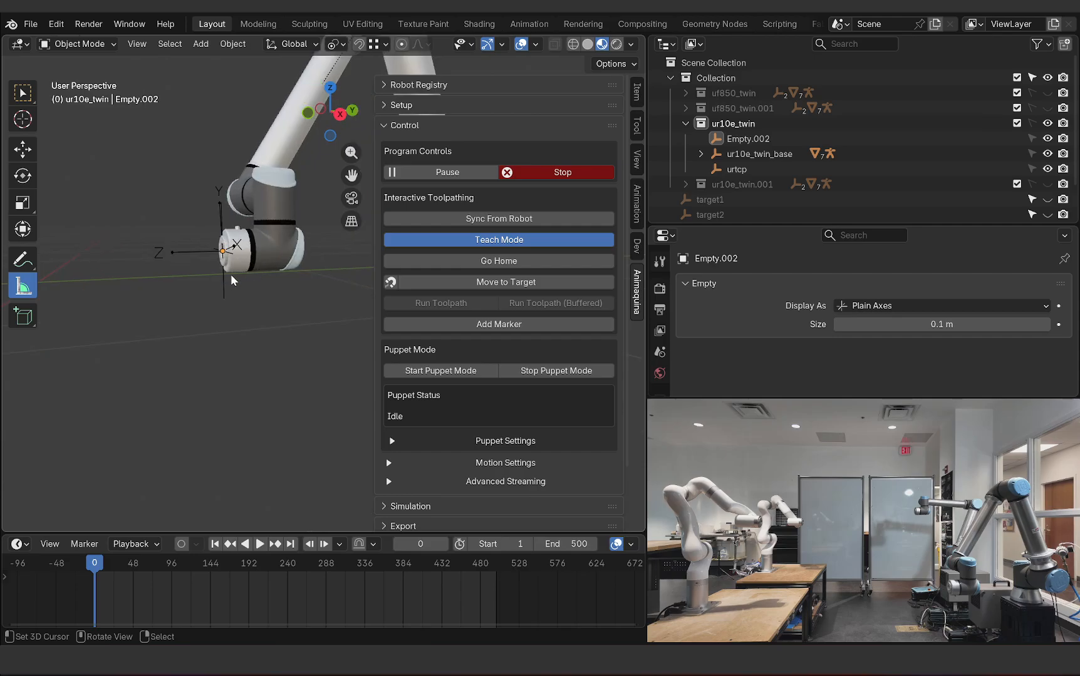
middle_drag(225, 280, 238, 281)
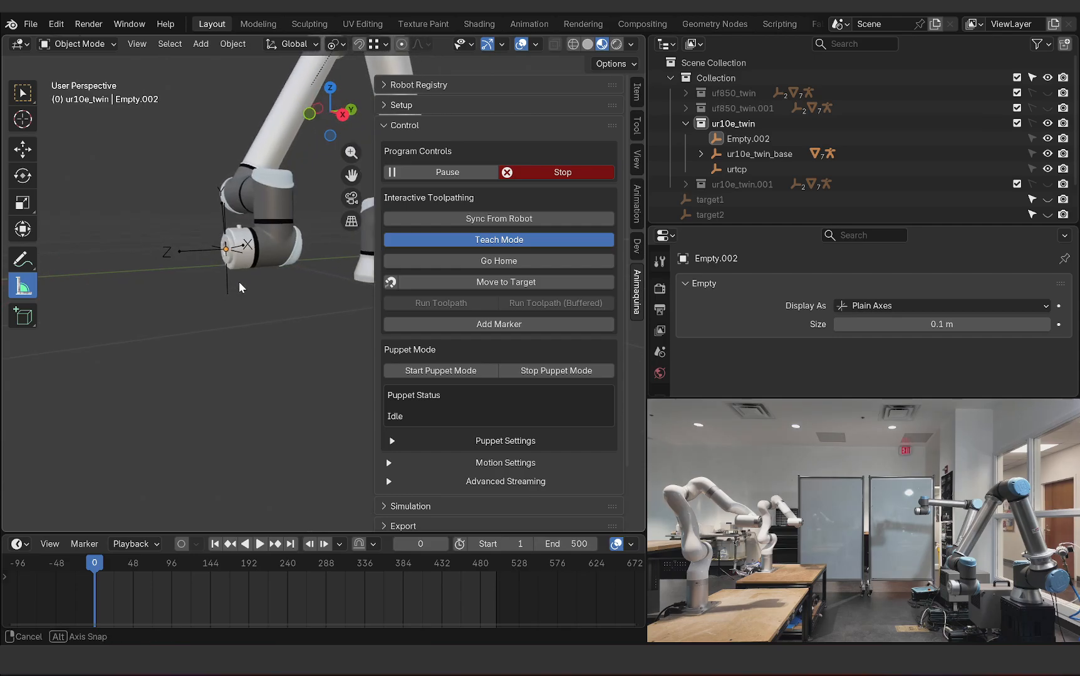
Step: Move Empty.002 from the ur10e_twin collection into the parent Collection, make Collection active, and select the empty
drag(719, 140, 723, 74)
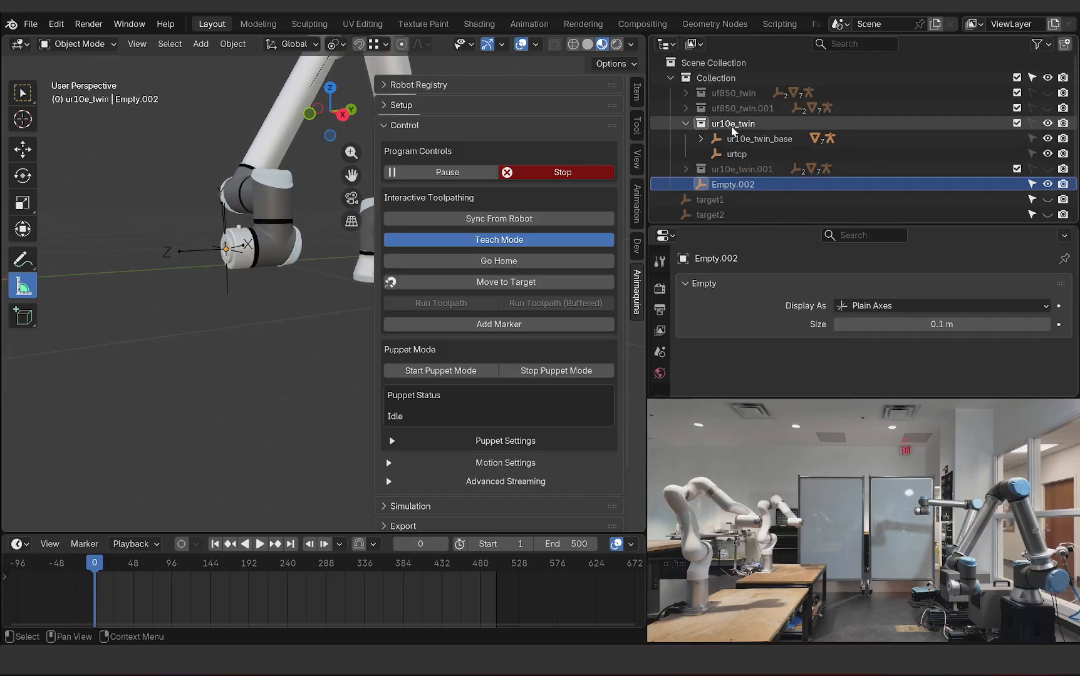
click(685, 124)
click(720, 79)
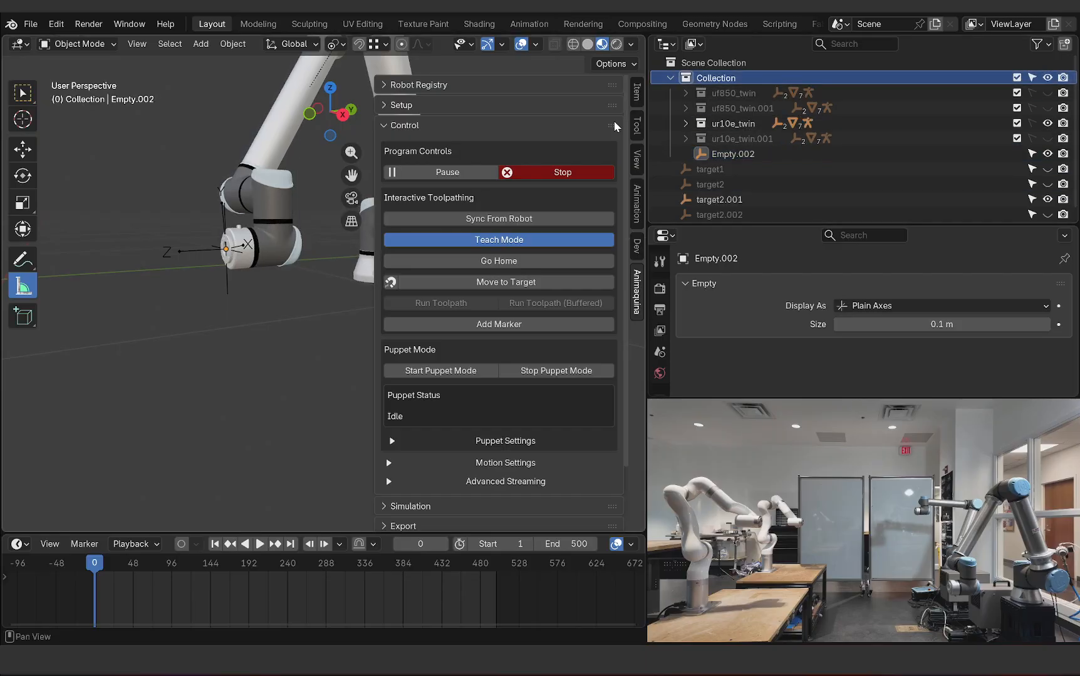
click(763, 156)
middle_drag(229, 289, 273, 288)
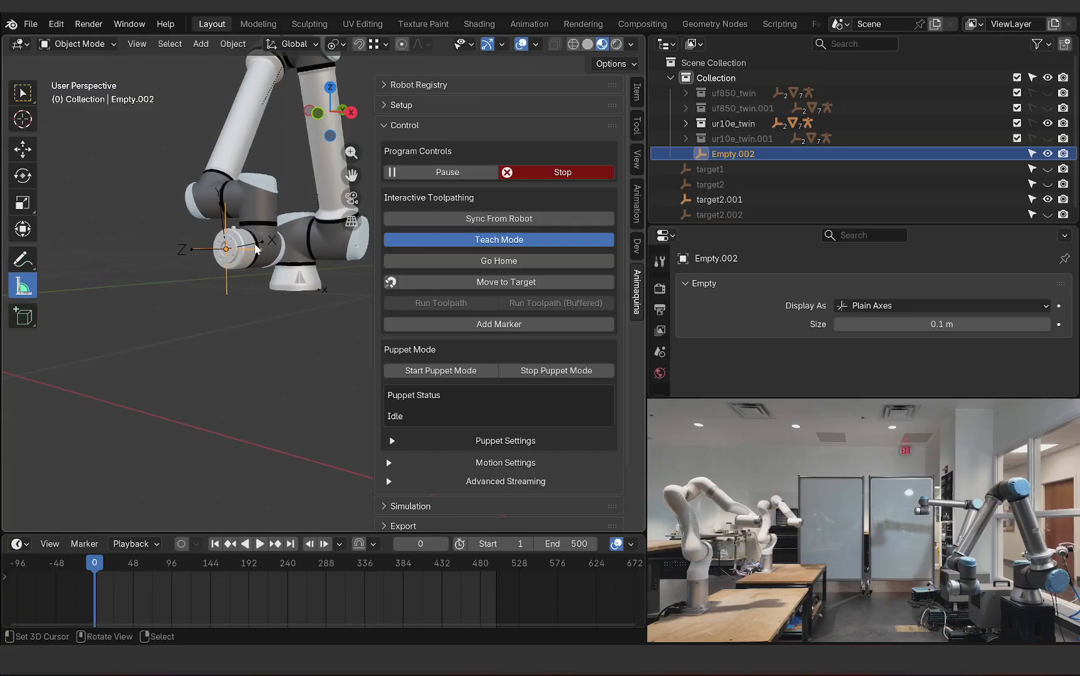
Step: Select the target2.001 empty and turn off Teach Mode for the robot
click(785, 196)
scroll(305, 296, down, 4)
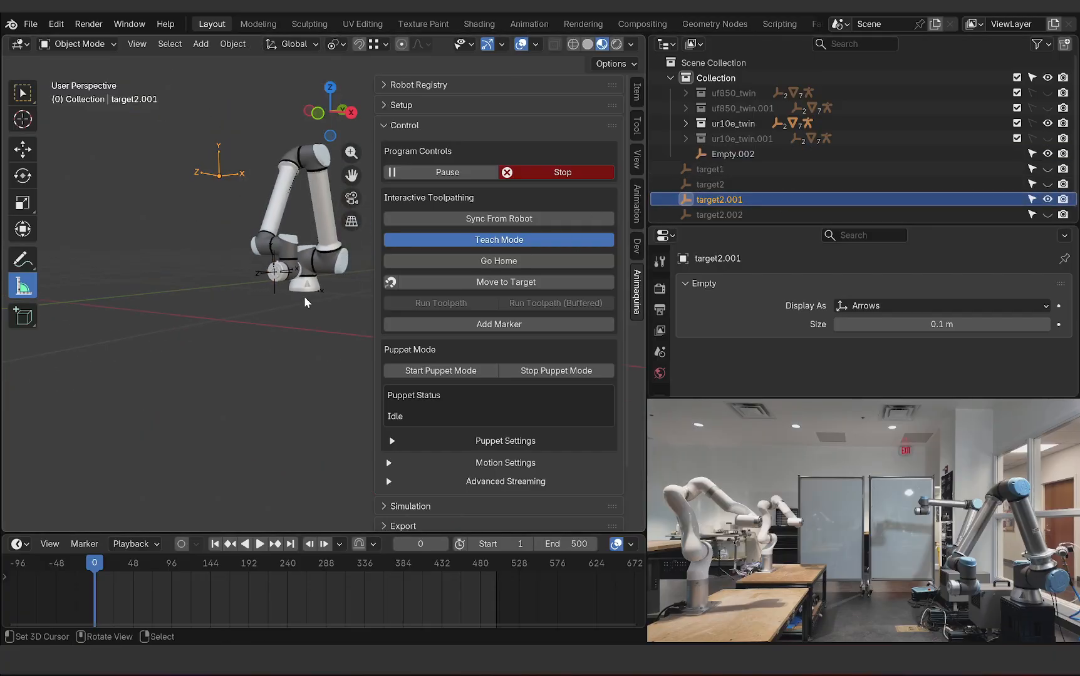
scroll(302, 269, up, 2)
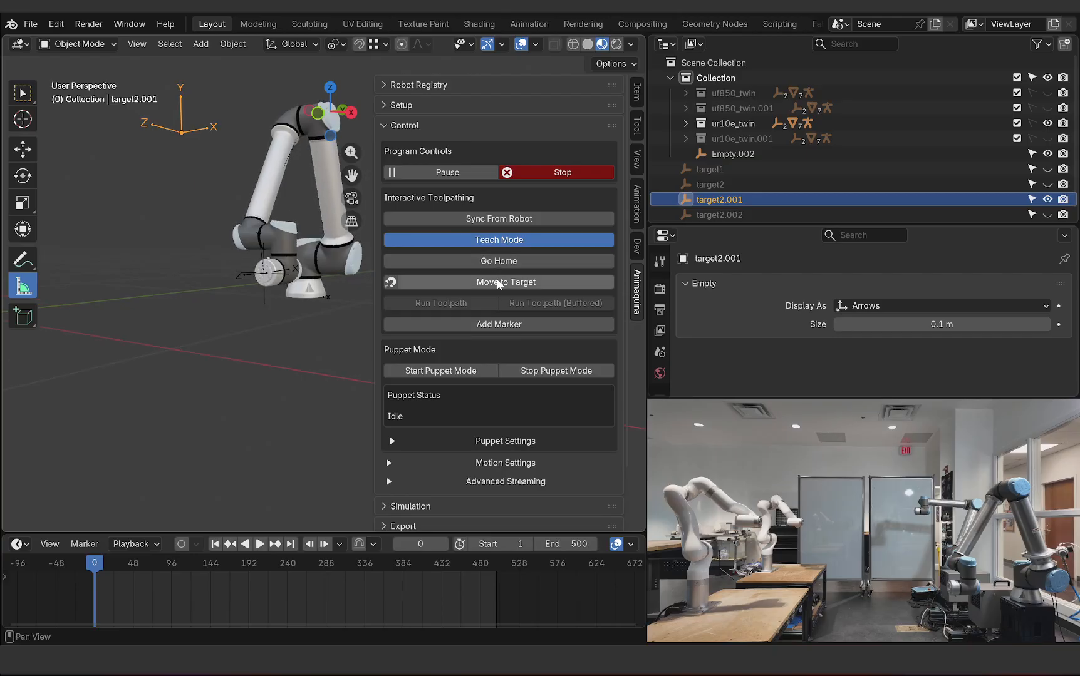
click(493, 240)
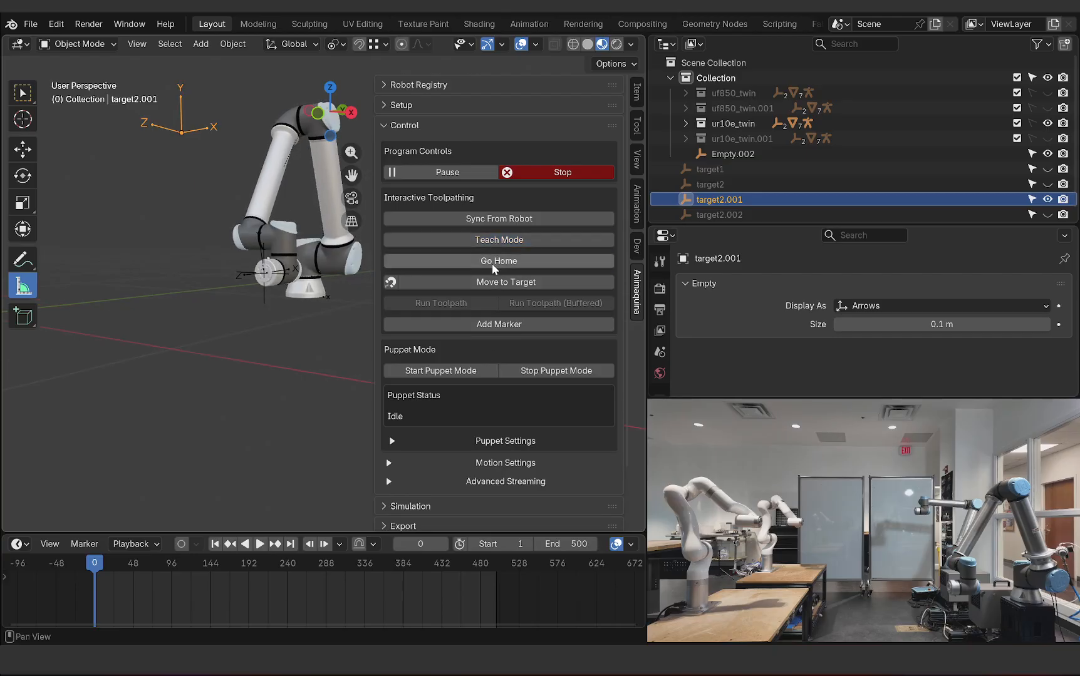
Step: Move the robot to the selected target2.001 empty and check the tool flange's alignment with it
click(493, 283)
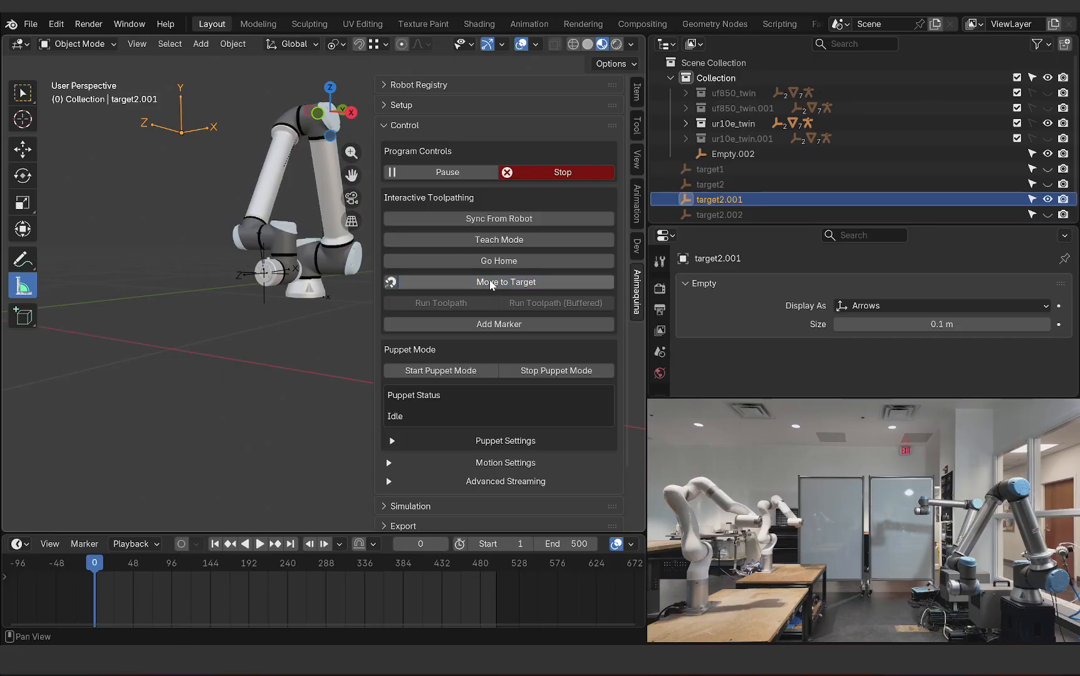
scroll(276, 278, up, 5)
middle_drag(275, 278, 245, 267)
scroll(252, 284, down, 9)
scroll(244, 267, up, 4)
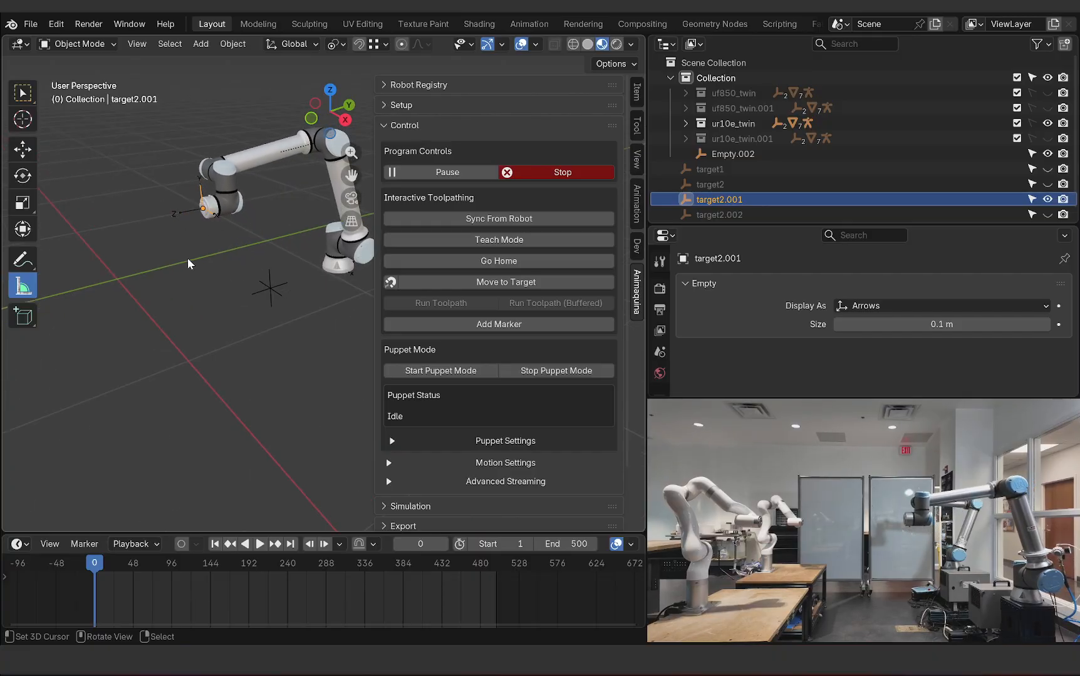
middle_drag(187, 258, 263, 251)
scroll(254, 252, up, 3)
scroll(201, 229, down, 2)
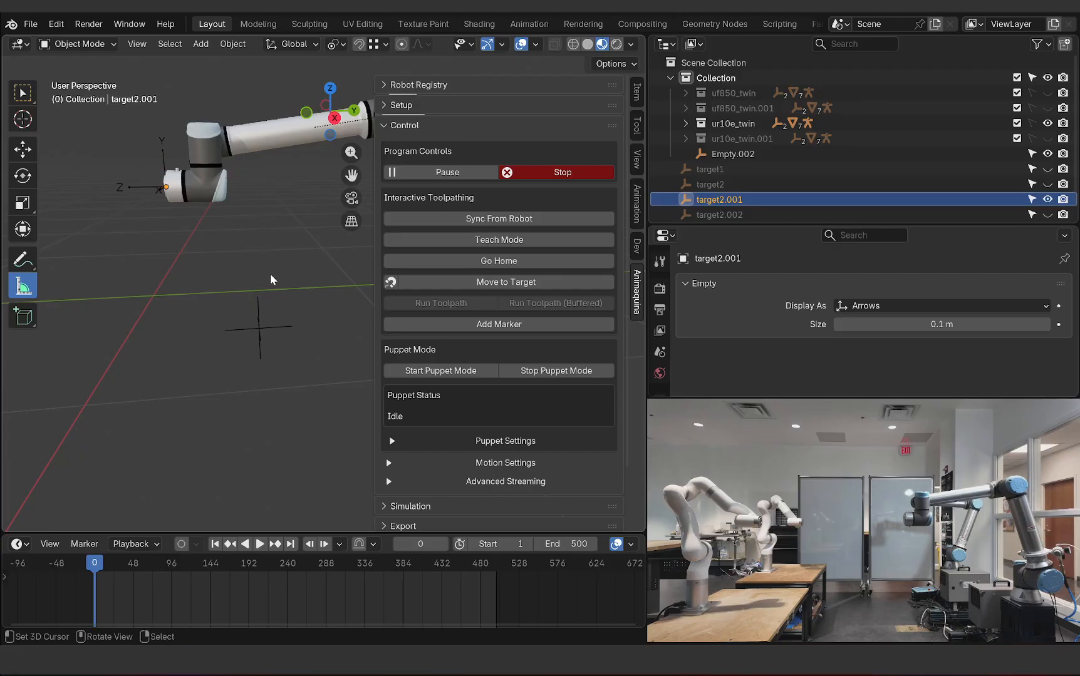
scroll(266, 278, down, 3)
scroll(294, 285, up, 2)
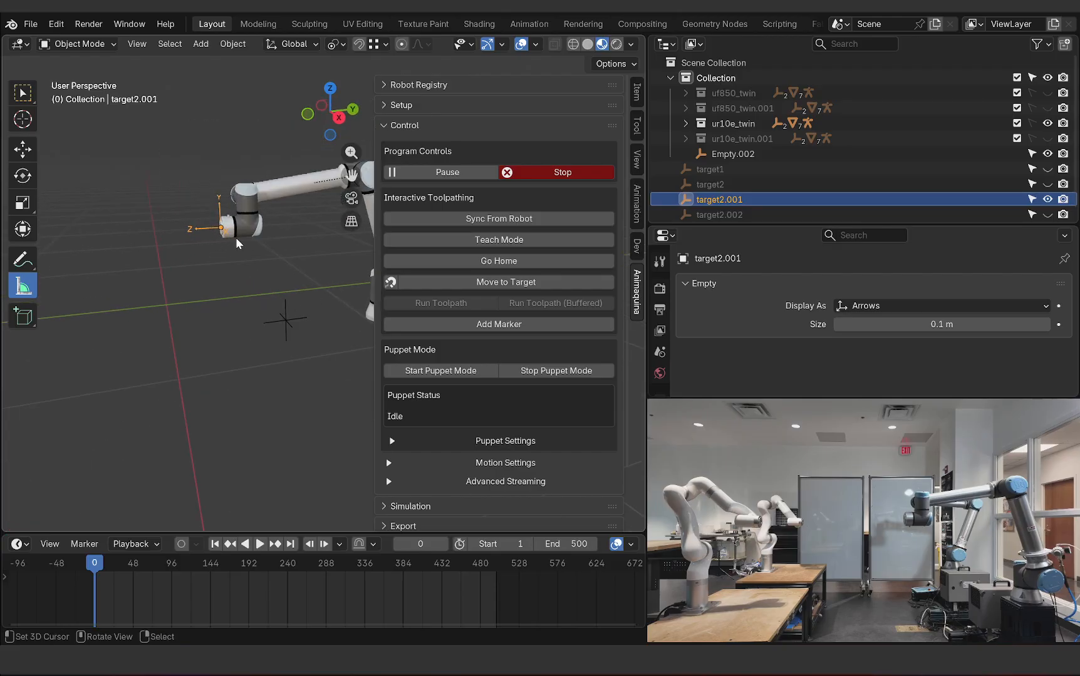
Step: Turn on snapping, move target2.001 onto Empty.002, and move the robot to the relocated target
click(377, 46)
key(g)
click(285, 320)
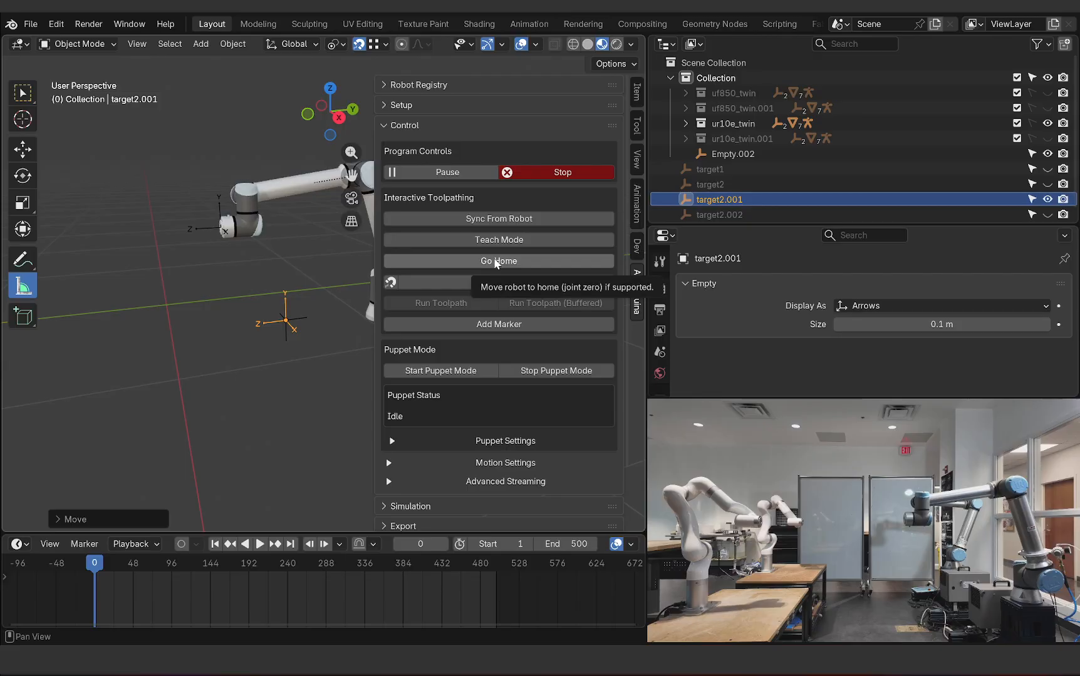
click(495, 282)
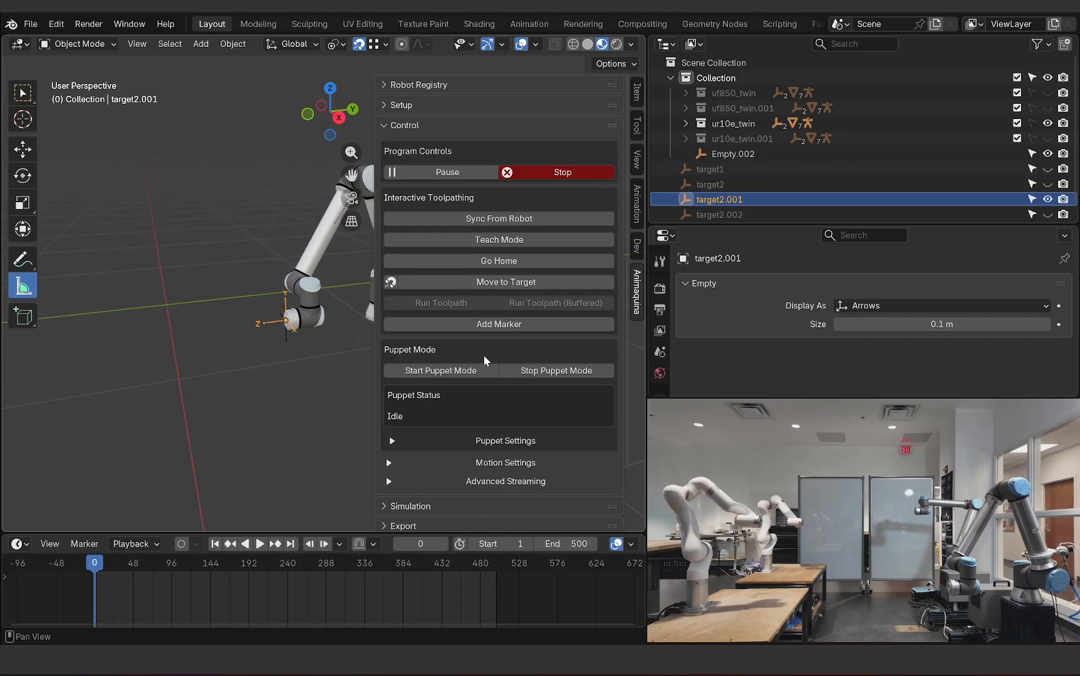
Step: Move target2.001 freehand to a higher spot away from the tool flange and move the robot to it
middle_drag(288, 339, 277, 320)
key(g)
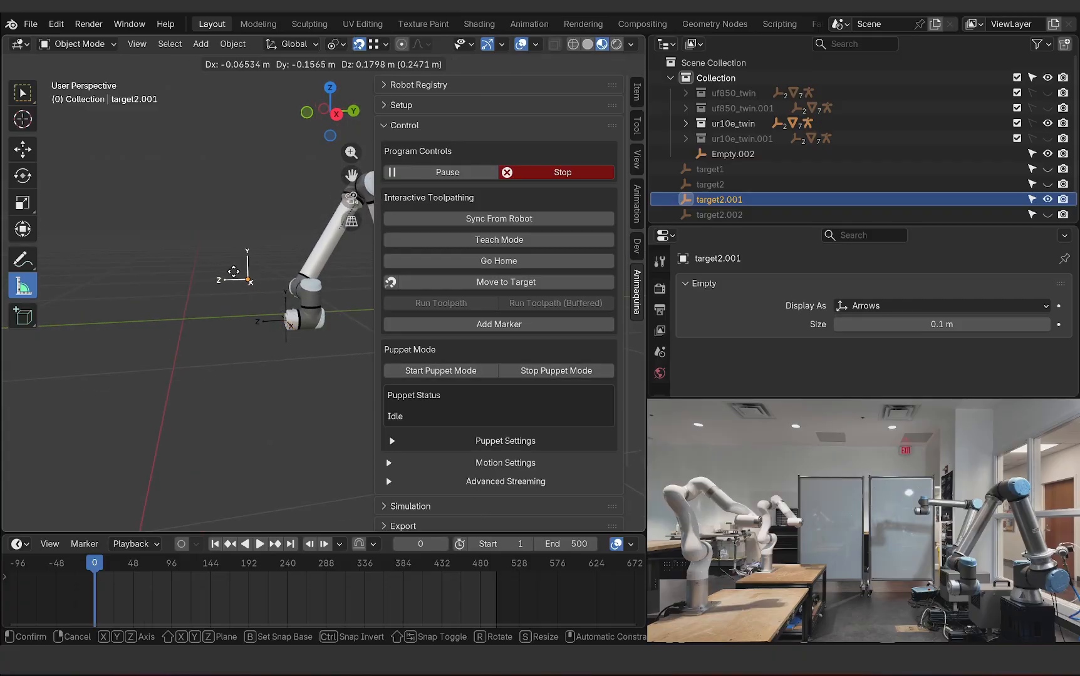
click(229, 249)
click(498, 285)
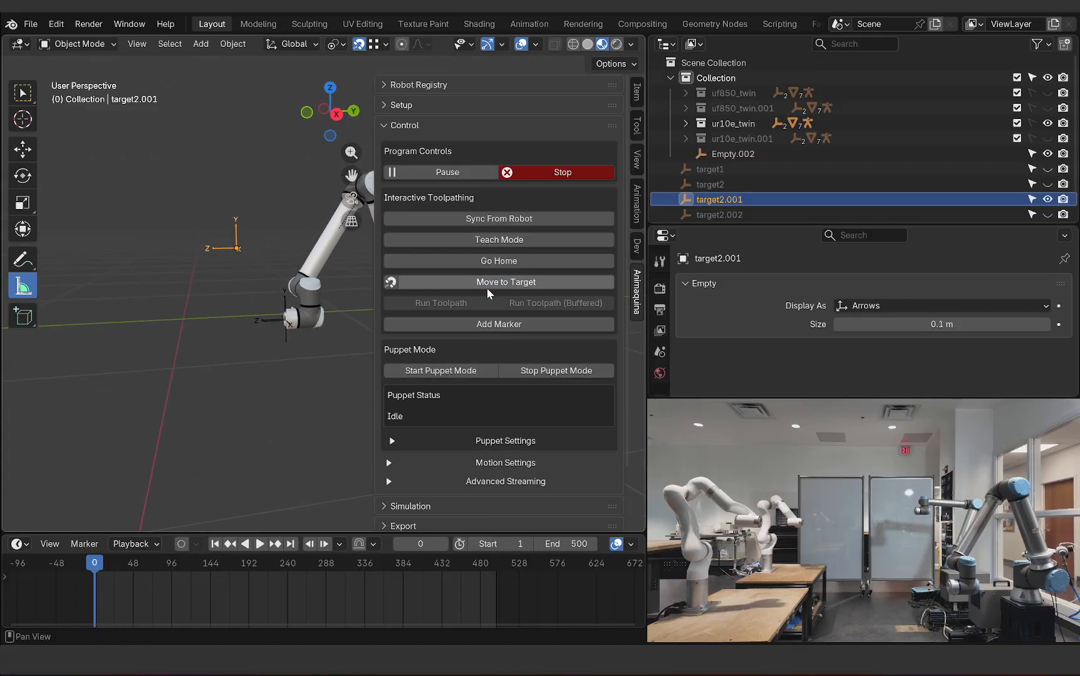
middle_drag(260, 317, 312, 330)
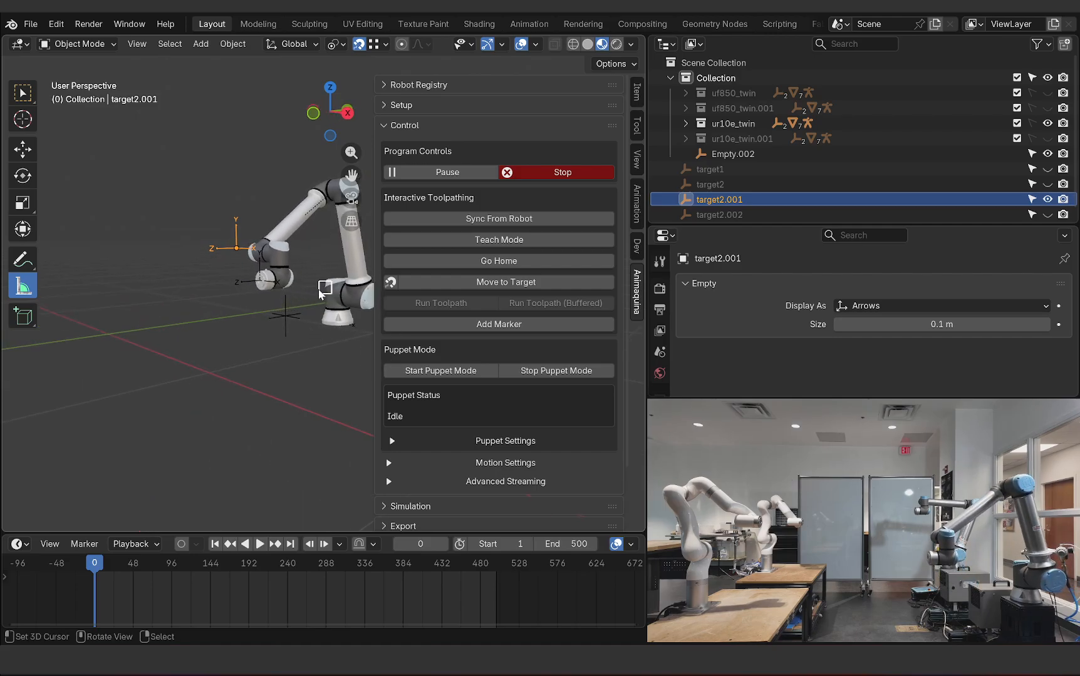
Step: Delete the Empty.002 object from the scene
click(300, 318)
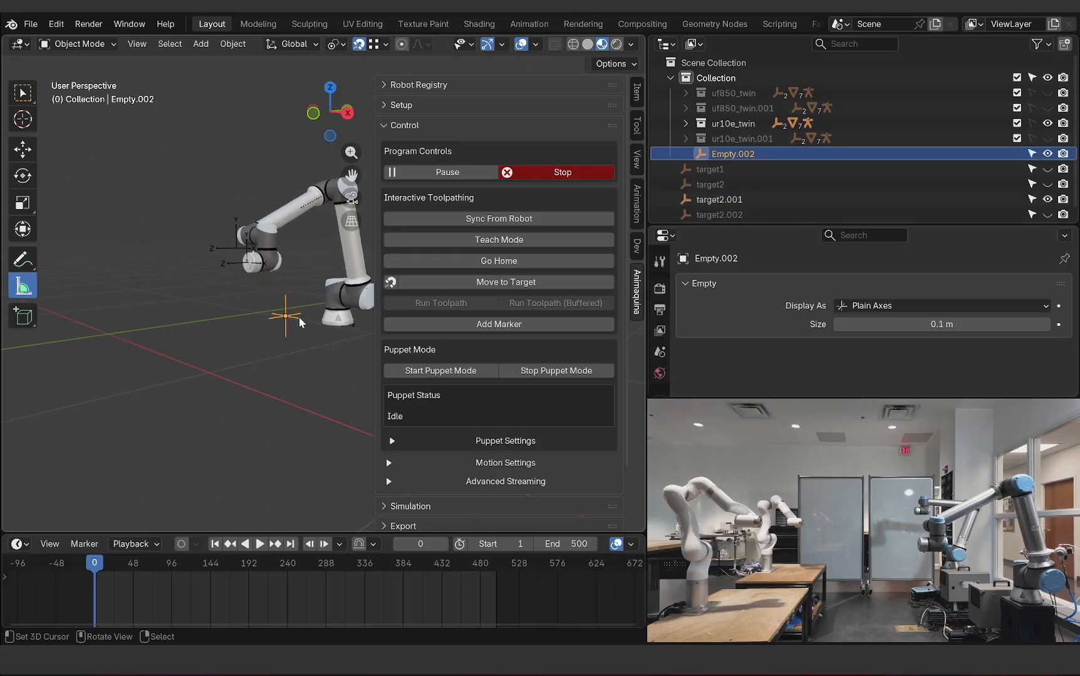
key(x)
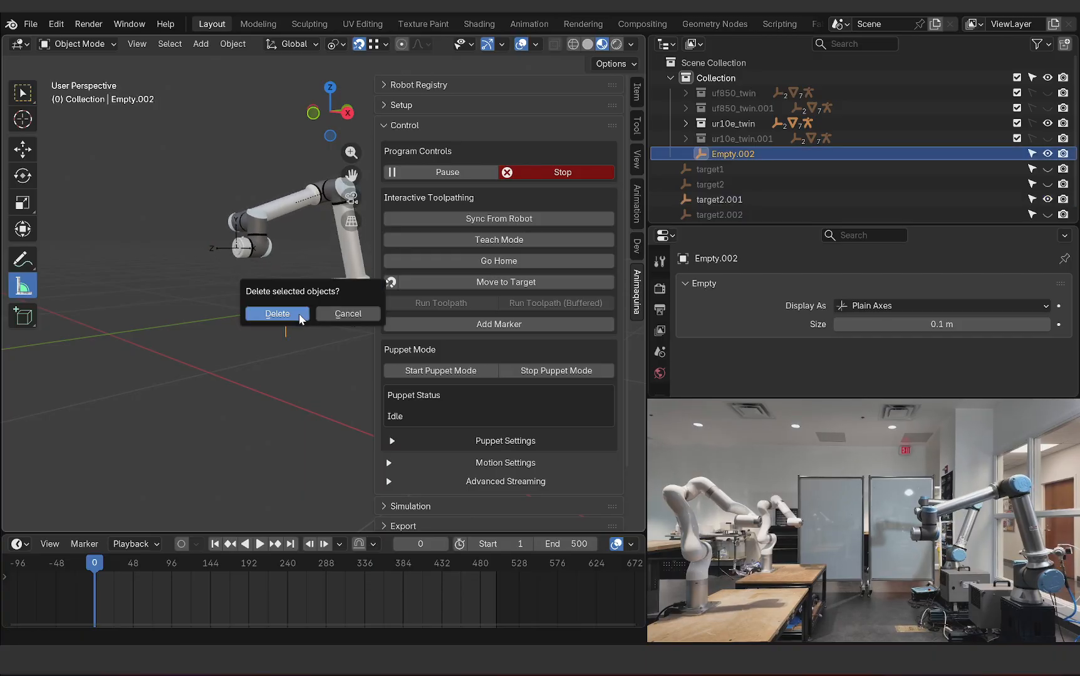
click(299, 313)
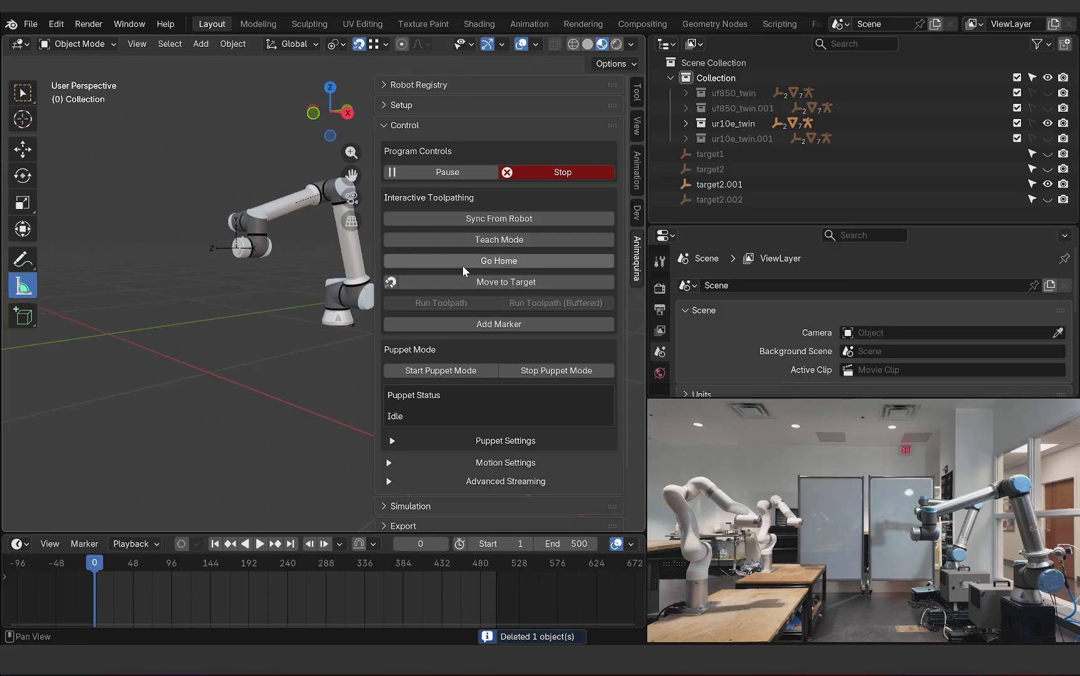
middle_drag(306, 284, 308, 299)
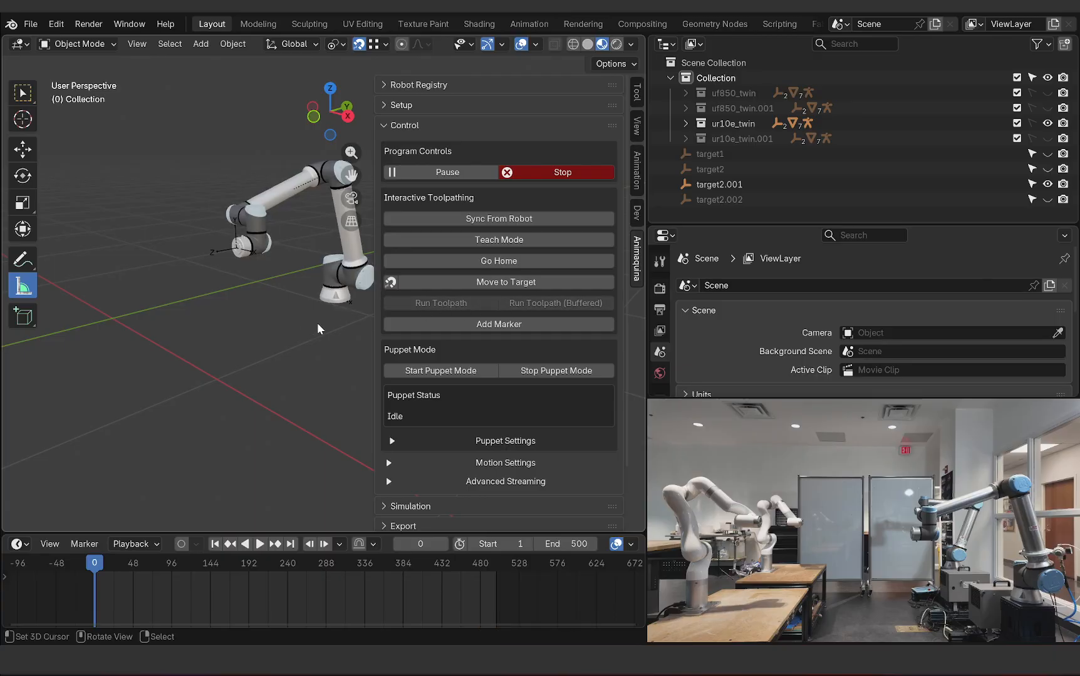
Step: Add a mesh circle at the 3D cursor and scale it down to about 0.2
middle_drag(318, 324, 272, 324)
key(shift+a)
mouse_move(253, 336)
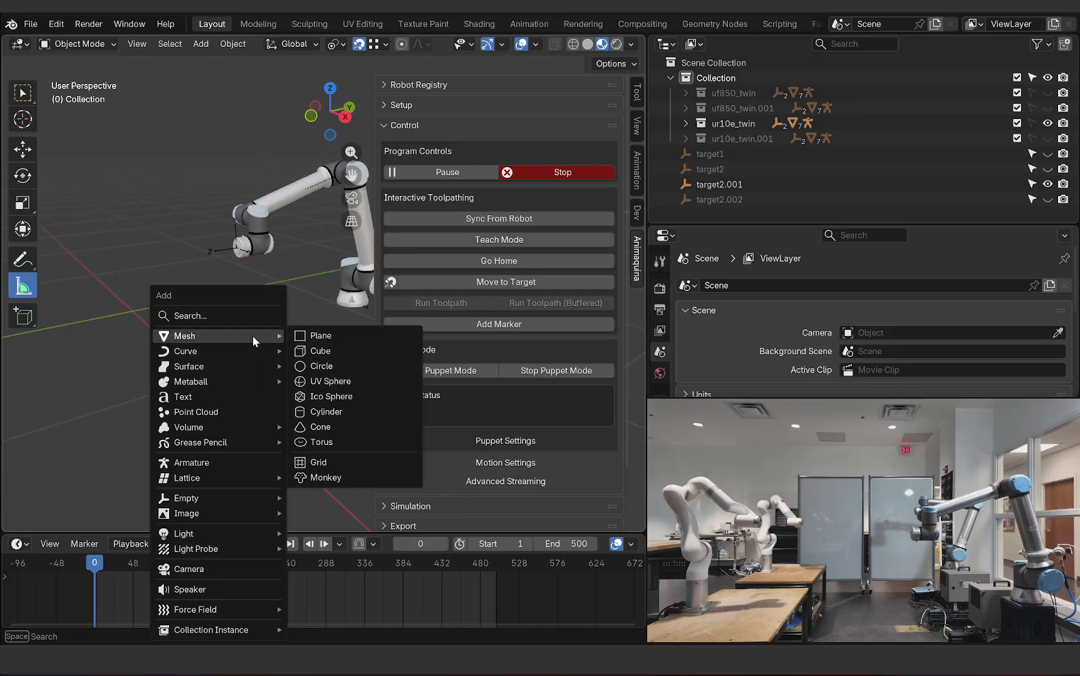
click(329, 366)
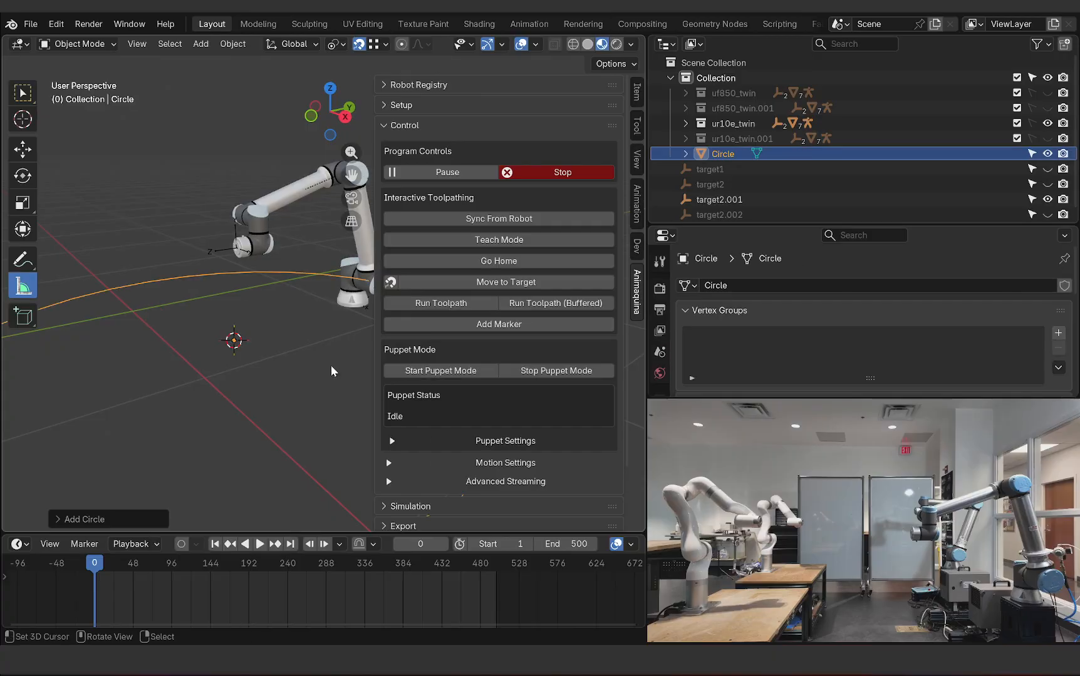
key(s)
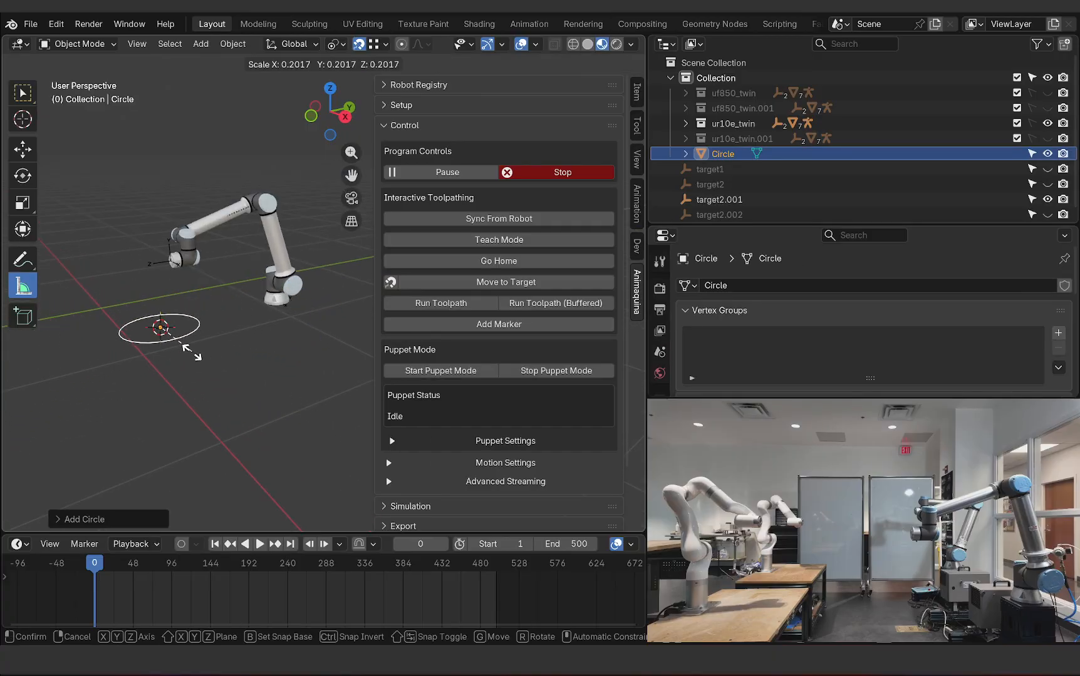
click(191, 350)
Step: Raise the circle to the robot's tool height and position it beside the tool flange
key(g)
click(188, 285)
middle_drag(136, 283, 252, 250)
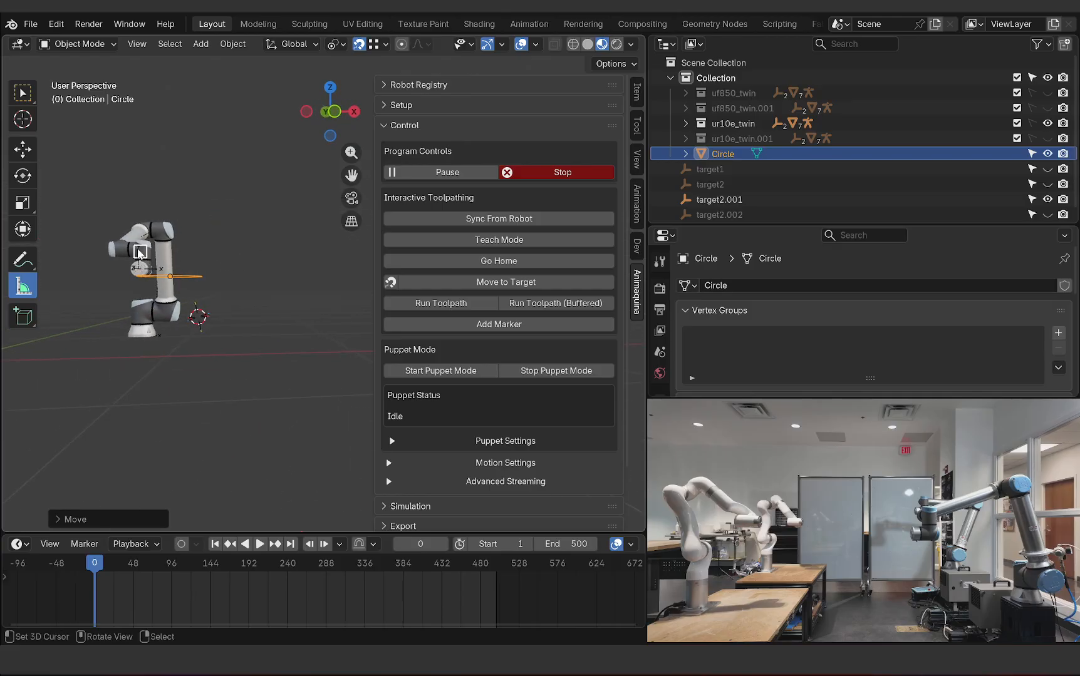
scroll(138, 252, up, 4)
middle_drag(139, 253, 253, 292)
scroll(254, 292, down, 4)
key(g)
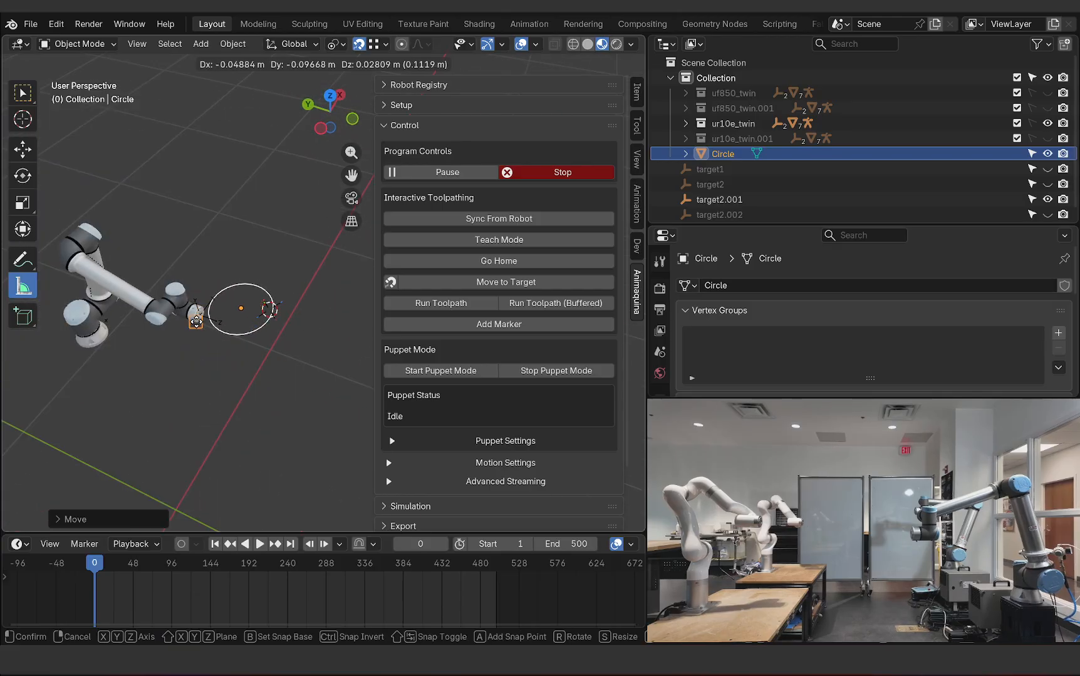
click(197, 331)
Step: Turn off snapping and move the circle so that it surrounds the robot's tool flange
middle_drag(198, 331, 236, 413)
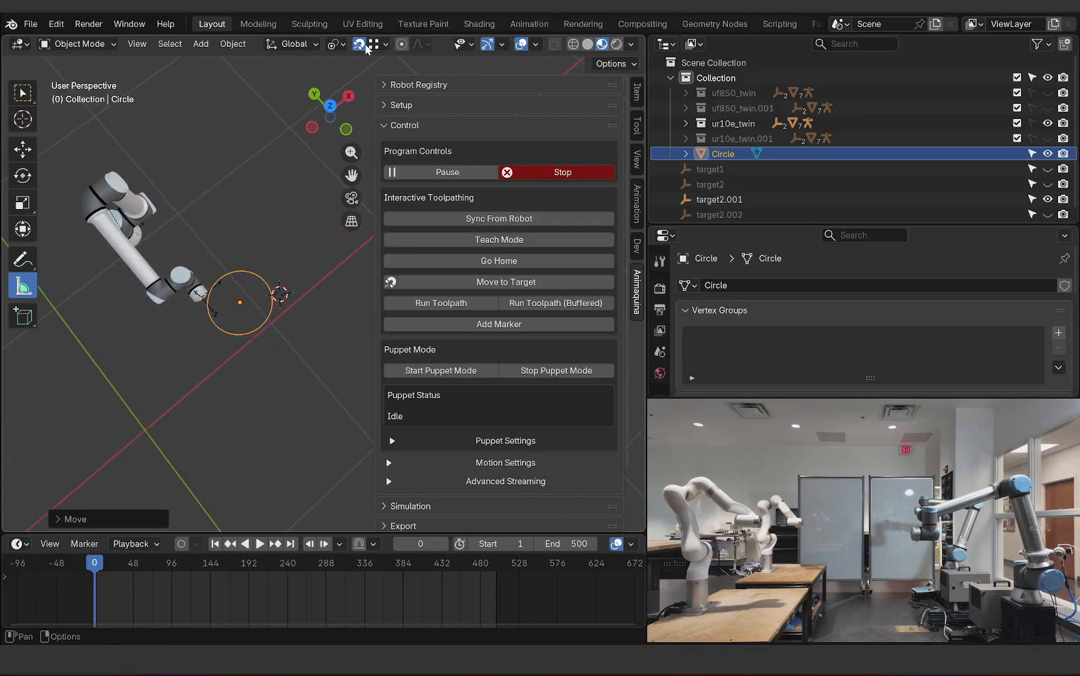
key(g)
click(232, 260)
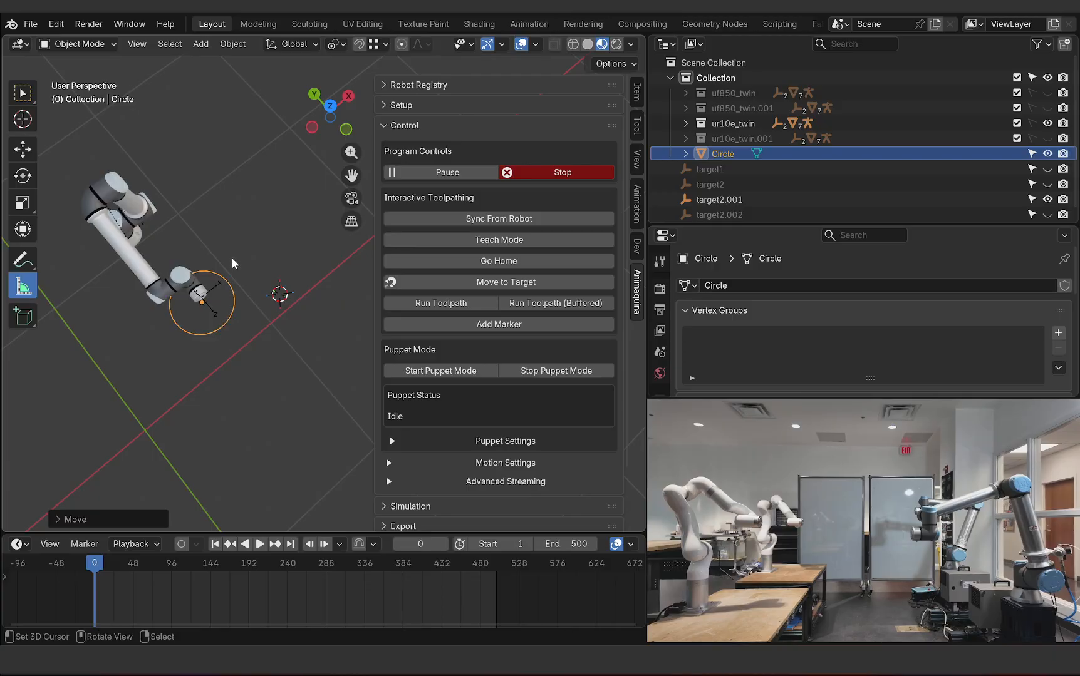
Step: Run the circle as a toolpath on the robot and watch the flange follow it
middle_drag(232, 259, 216, 306)
key(KP_Decimal)
scroll(189, 308, down, 5)
click(480, 304)
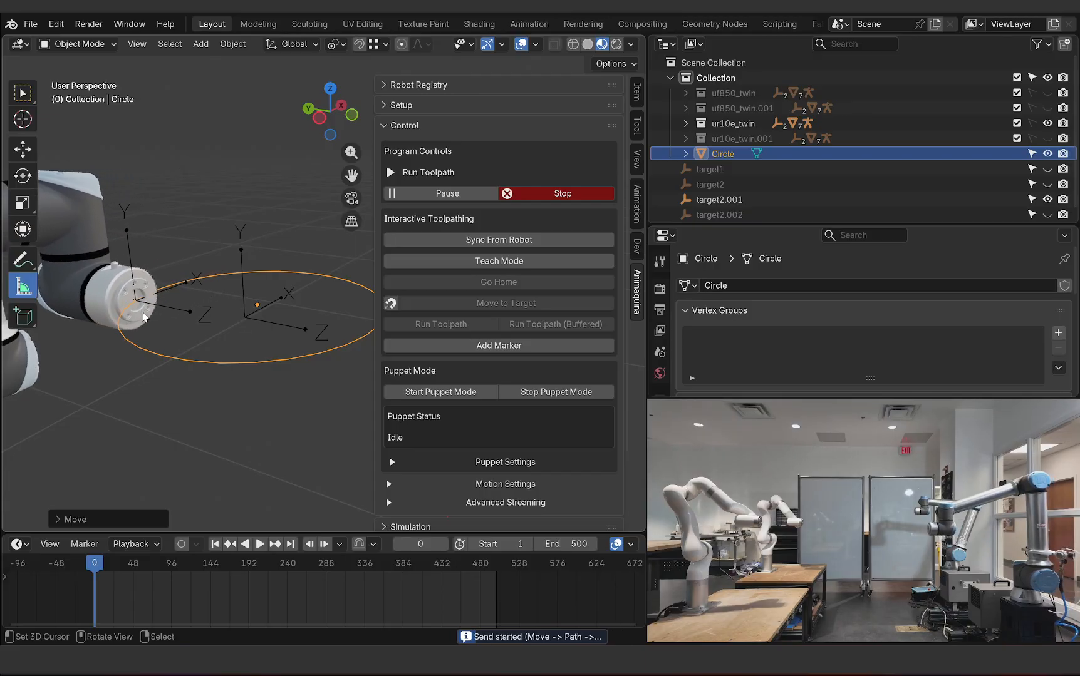
scroll(201, 326, down, 5)
scroll(182, 319, up, 2)
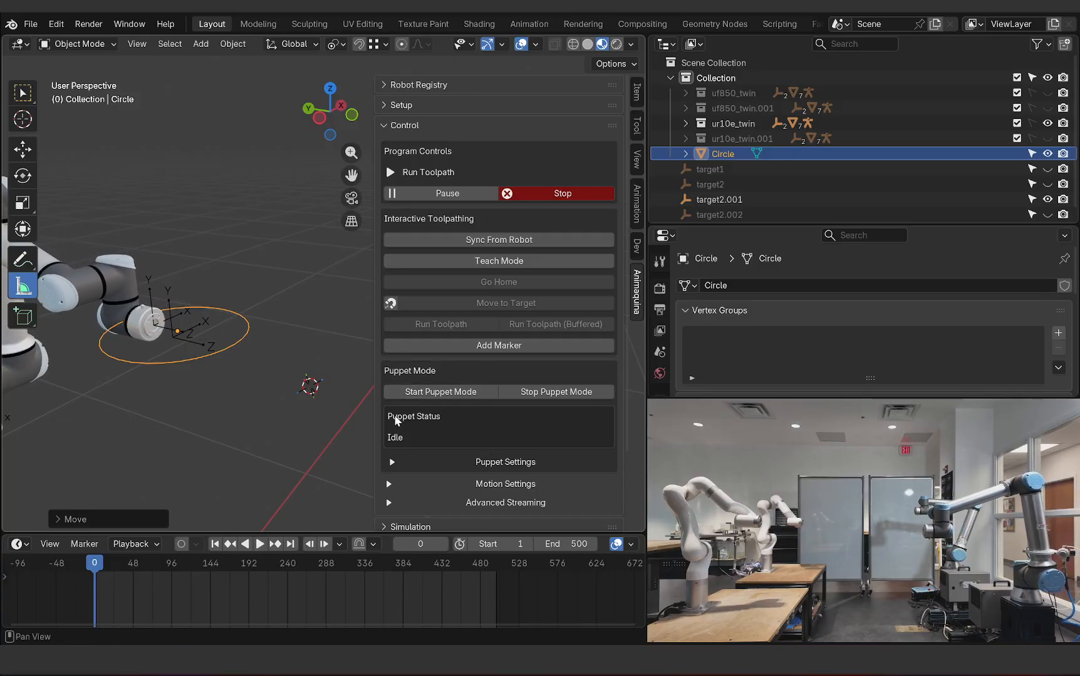
Step: Set the linear motion acceleration to 0.30 m/s² and the radius to 0.01 m, and run the circle toolpath again
scroll(432, 467, down, 2)
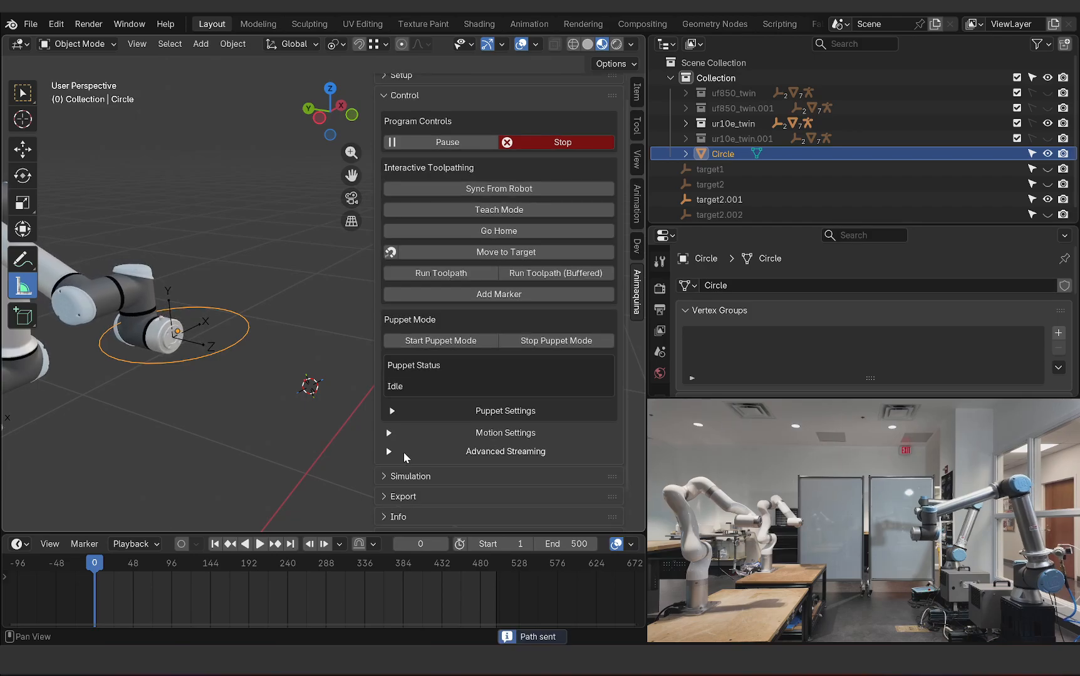
click(393, 430)
scroll(446, 433, down, 4)
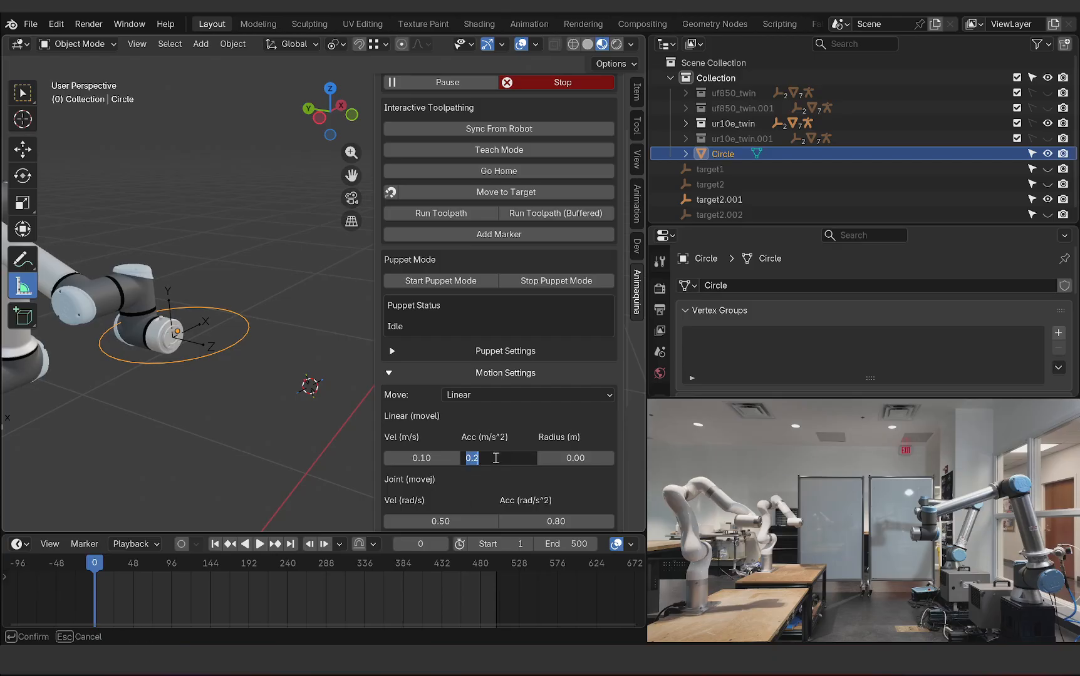
text(.2)
click(575, 458)
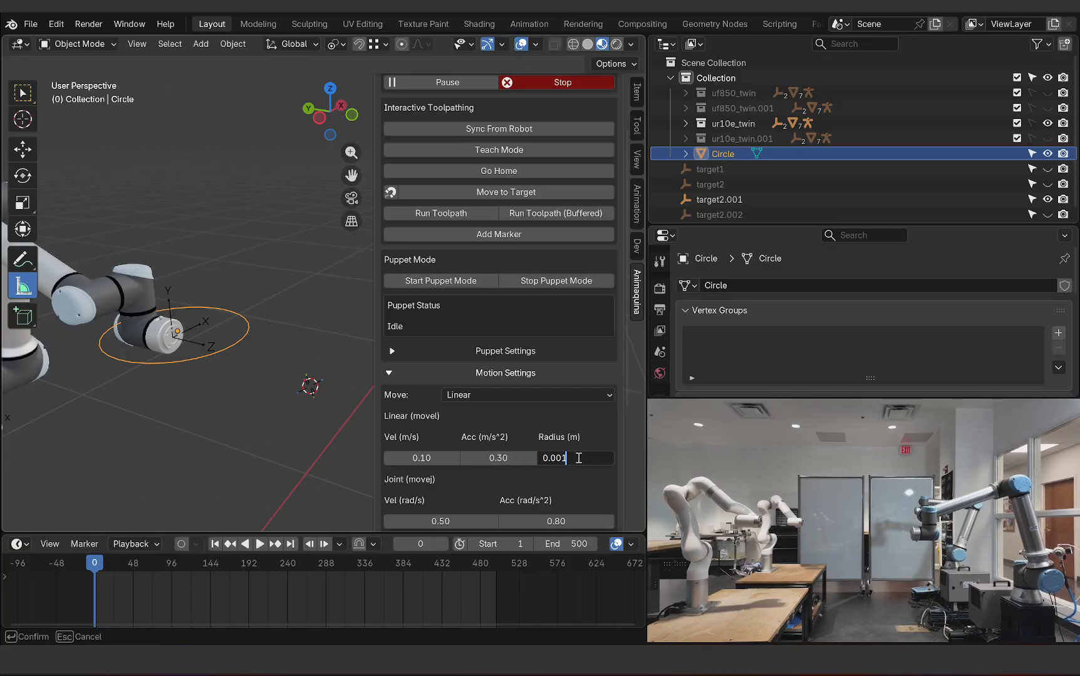
text(0.0)
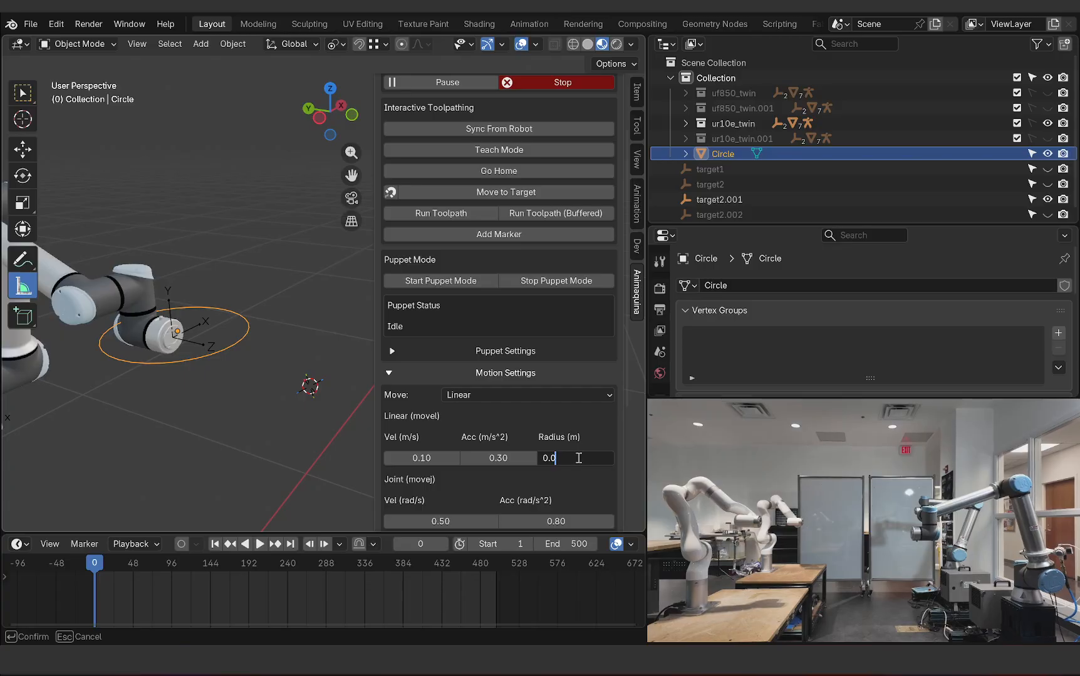
key(Return)
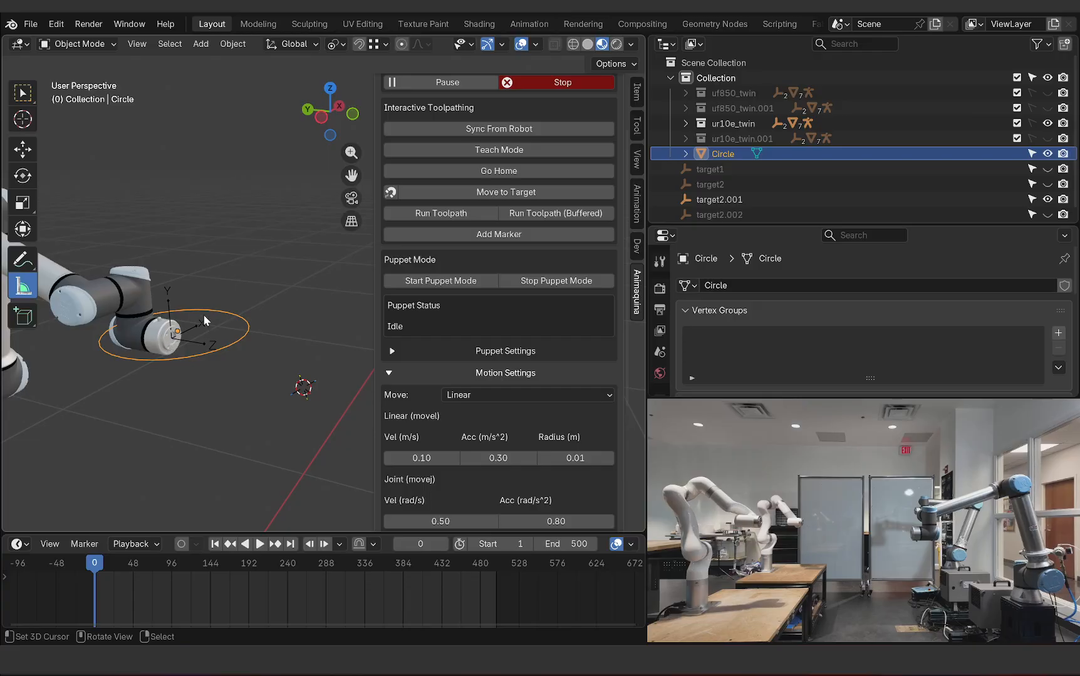
mouse_move(161, 341)
middle_down()
mouse_move(175, 320)
mouse_move(179, 330)
middle_up()
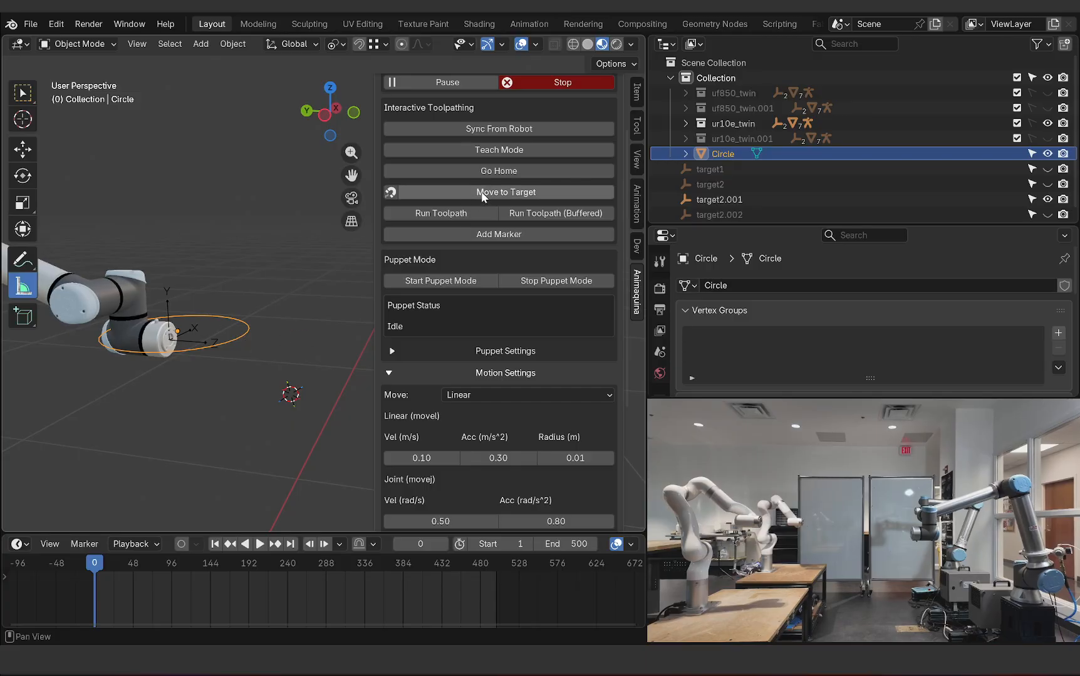
click(460, 213)
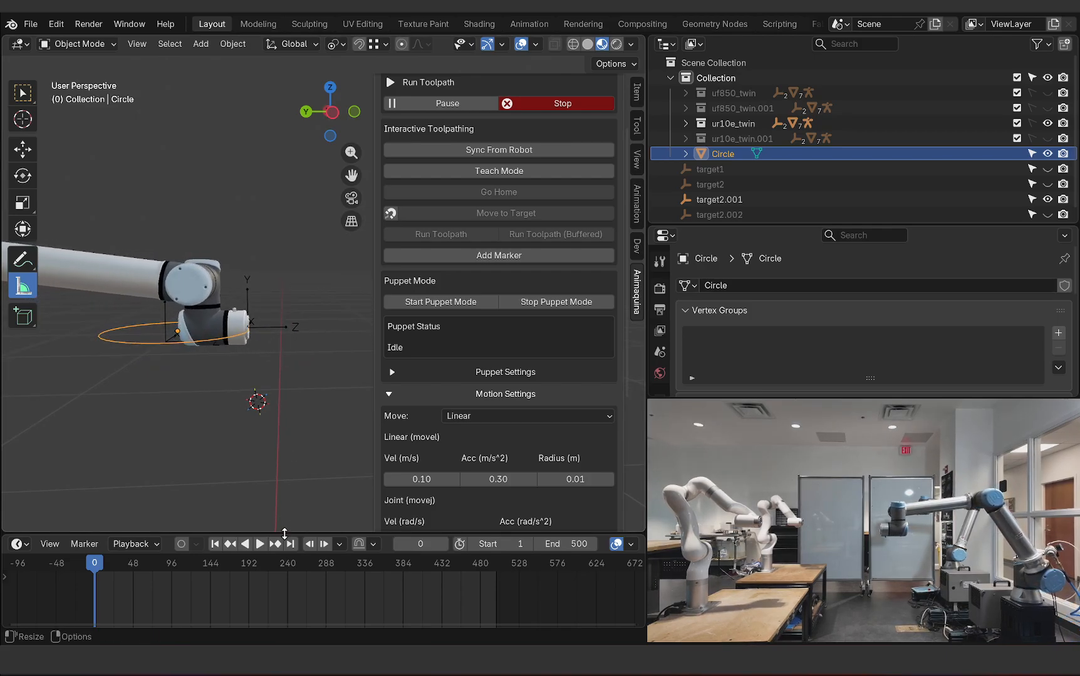
Step: Replace the timeline with an enlarged Spreadsheet editor showing the circle's vertex positions
drag(285, 533, 285, 507)
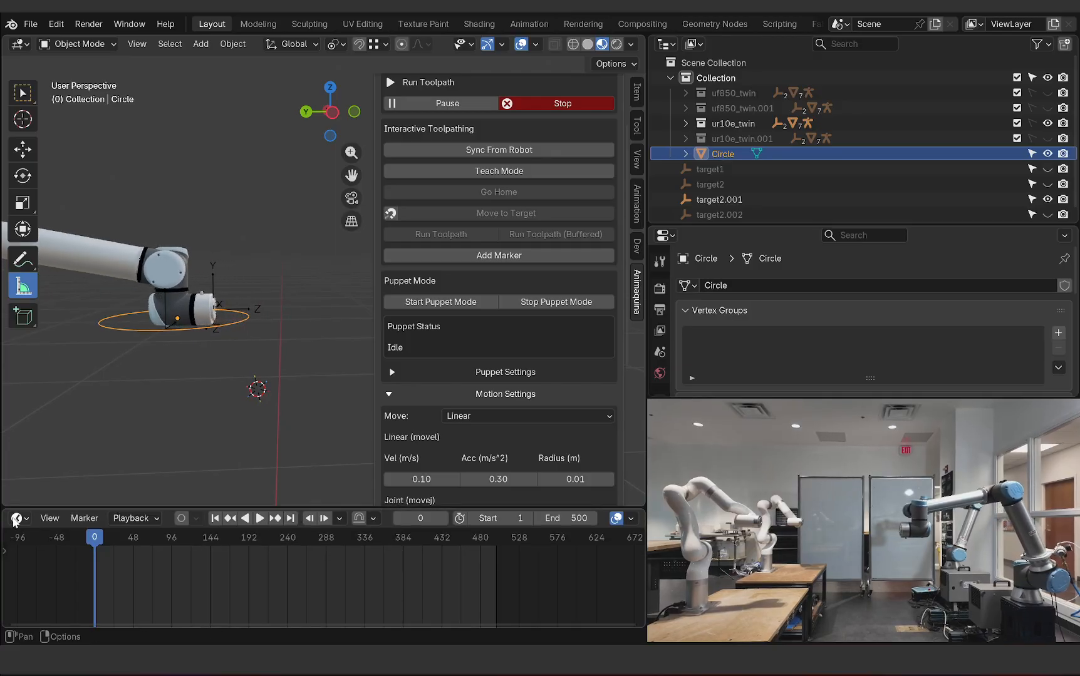
click(15, 518)
click(482, 438)
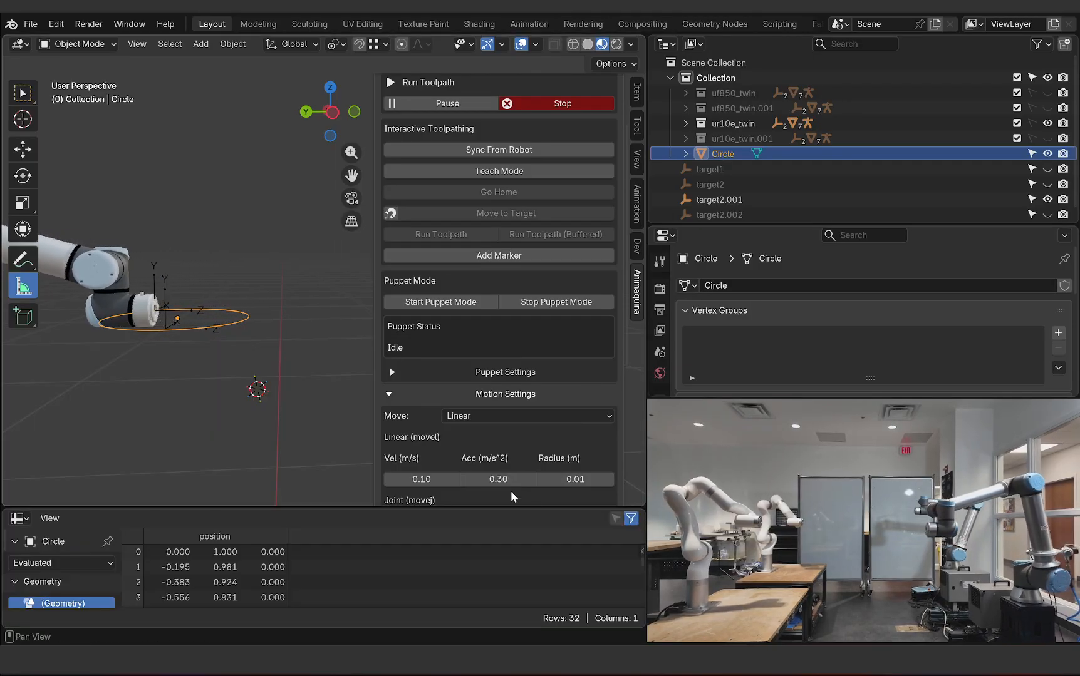
drag(239, 508, 239, 468)
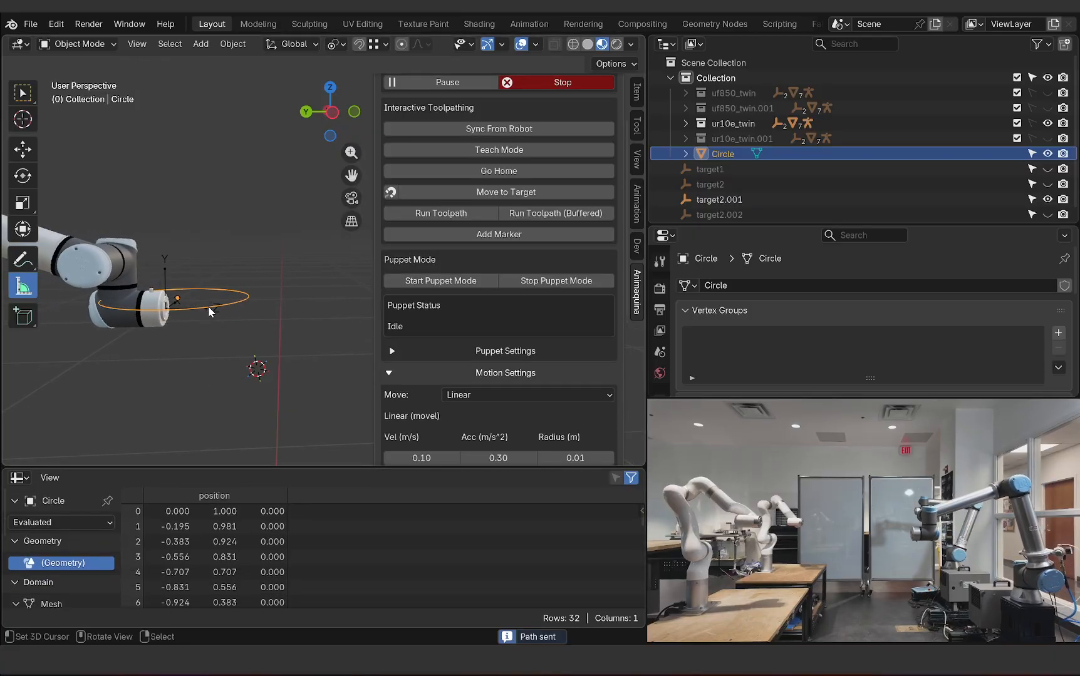
middle_drag(210, 311, 202, 340)
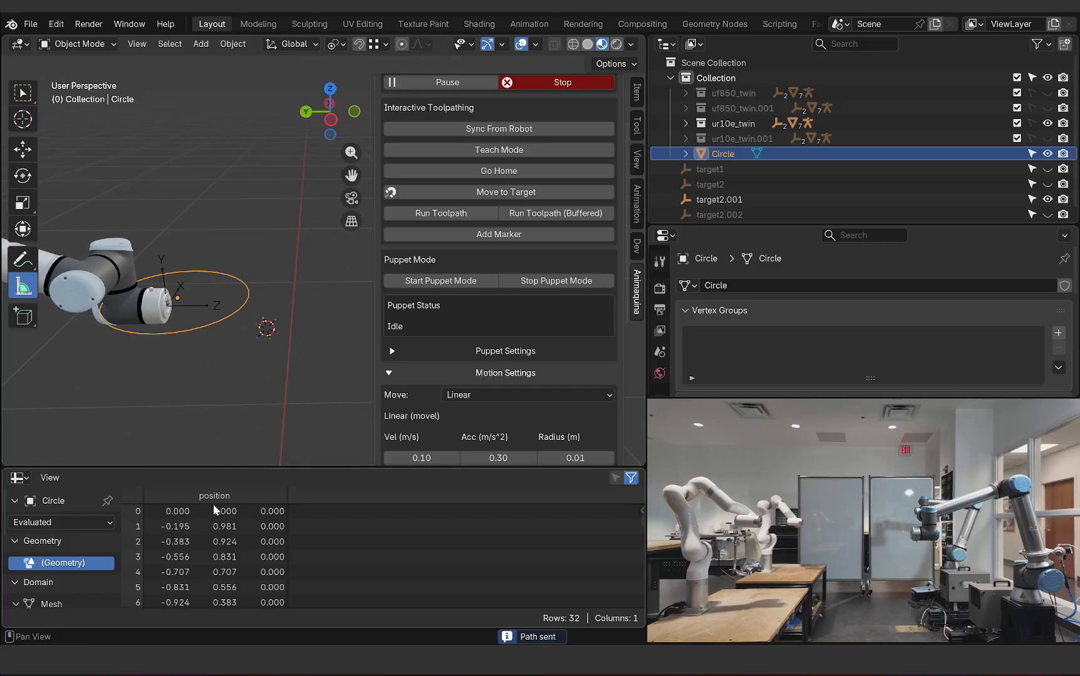
click(19, 478)
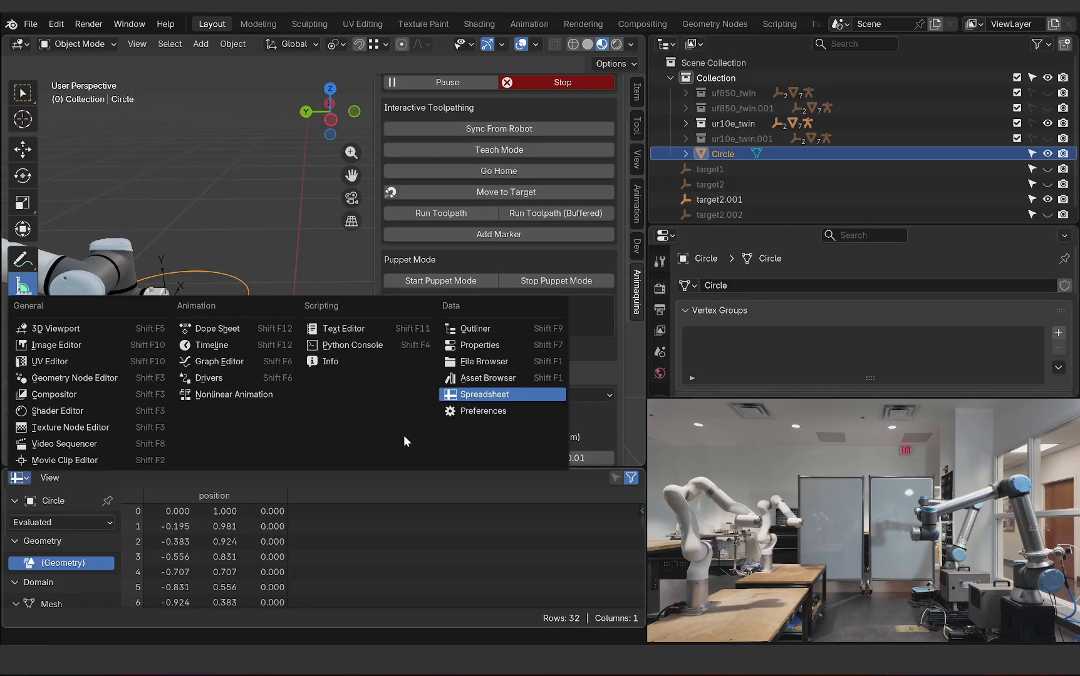
click(484, 396)
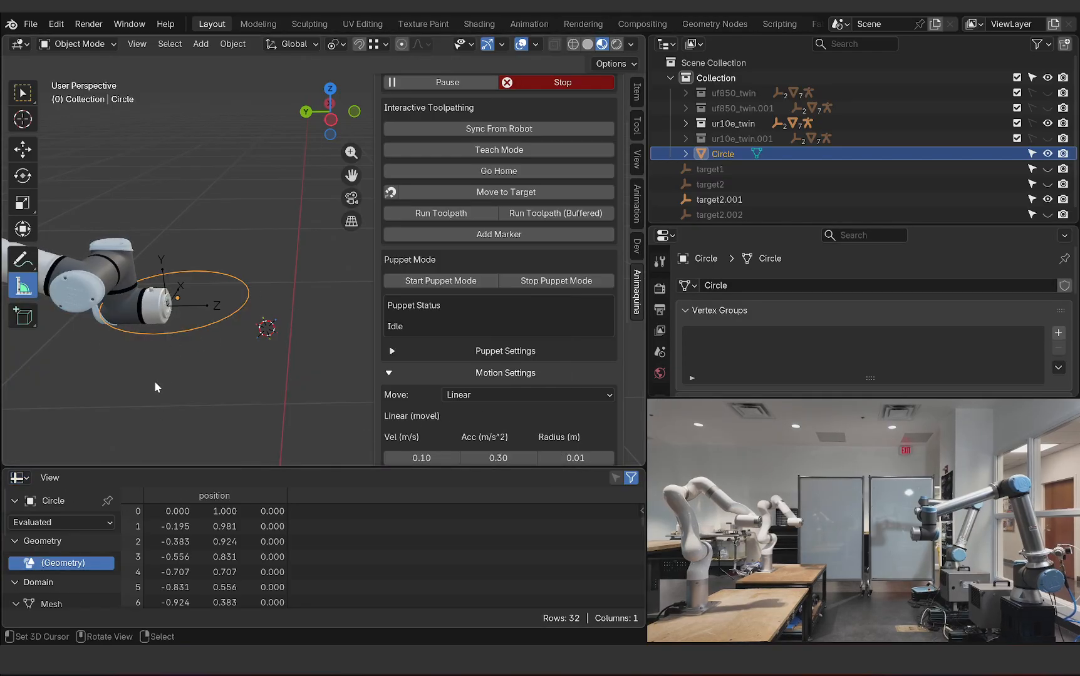
Step: Run the circle as a buffered toolpath on the robot and watch the flange trace it
scroll(210, 533, down, 3)
scroll(212, 540, up, 3)
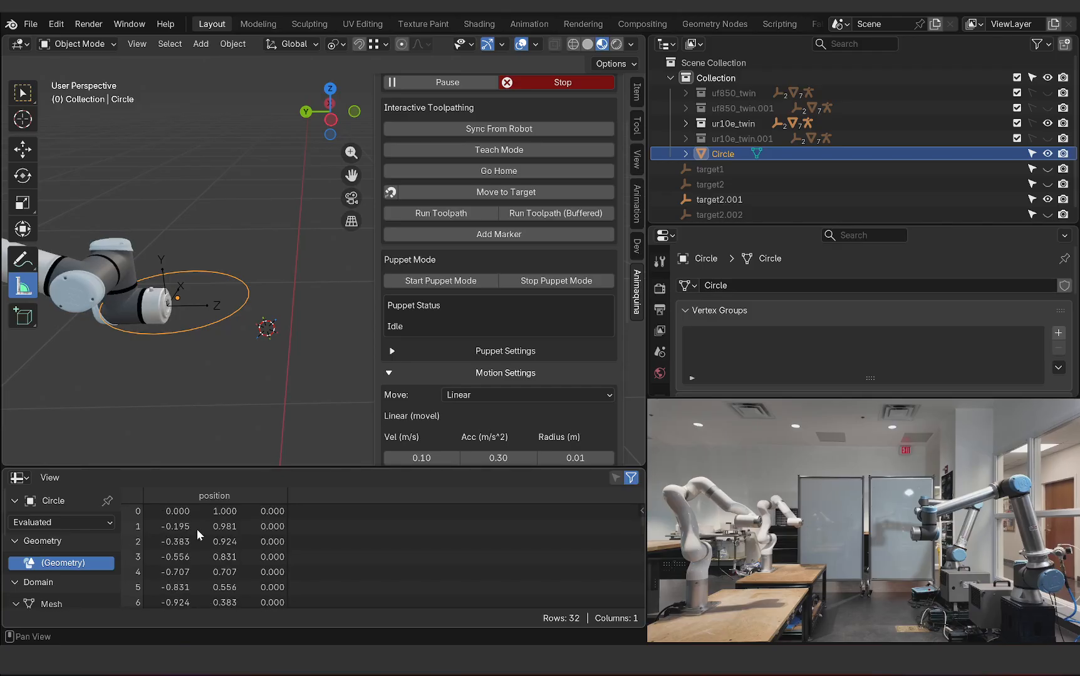
middle_drag(183, 360, 172, 331)
scroll(173, 316, up, 3)
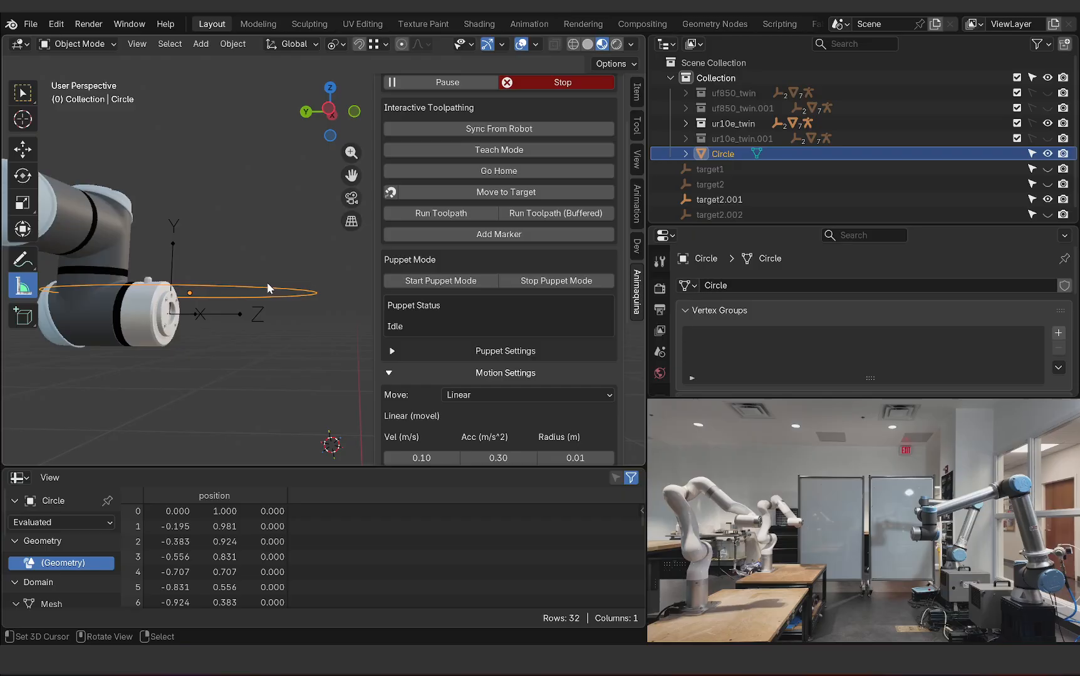
middle_drag(267, 285, 276, 311)
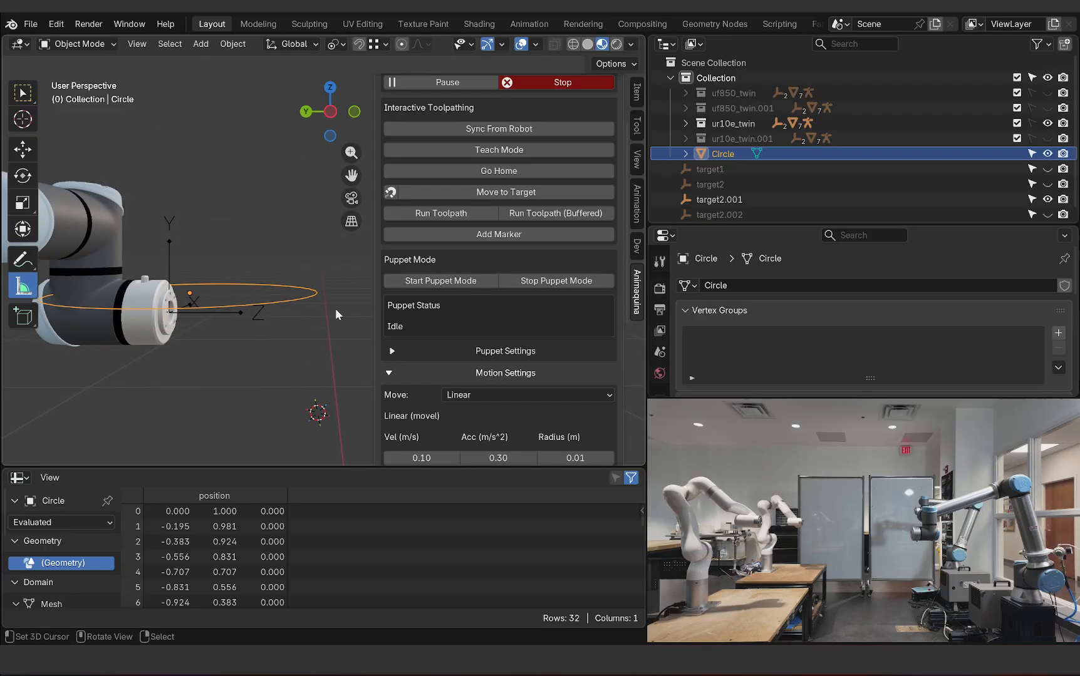
middle_drag(297, 308, 295, 314)
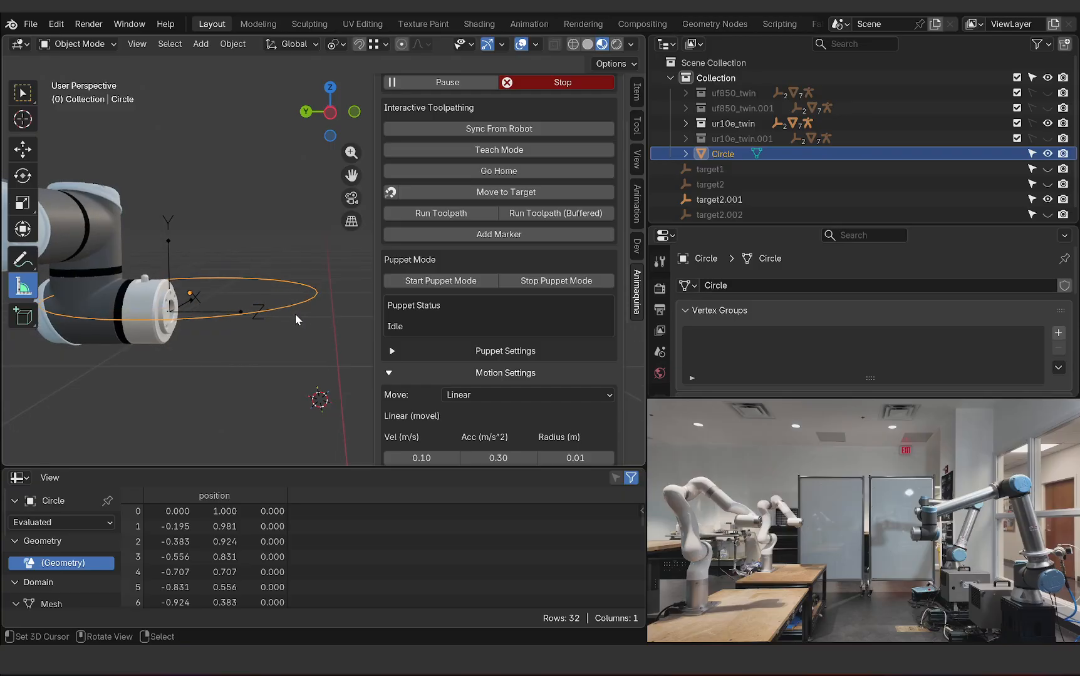
click(535, 214)
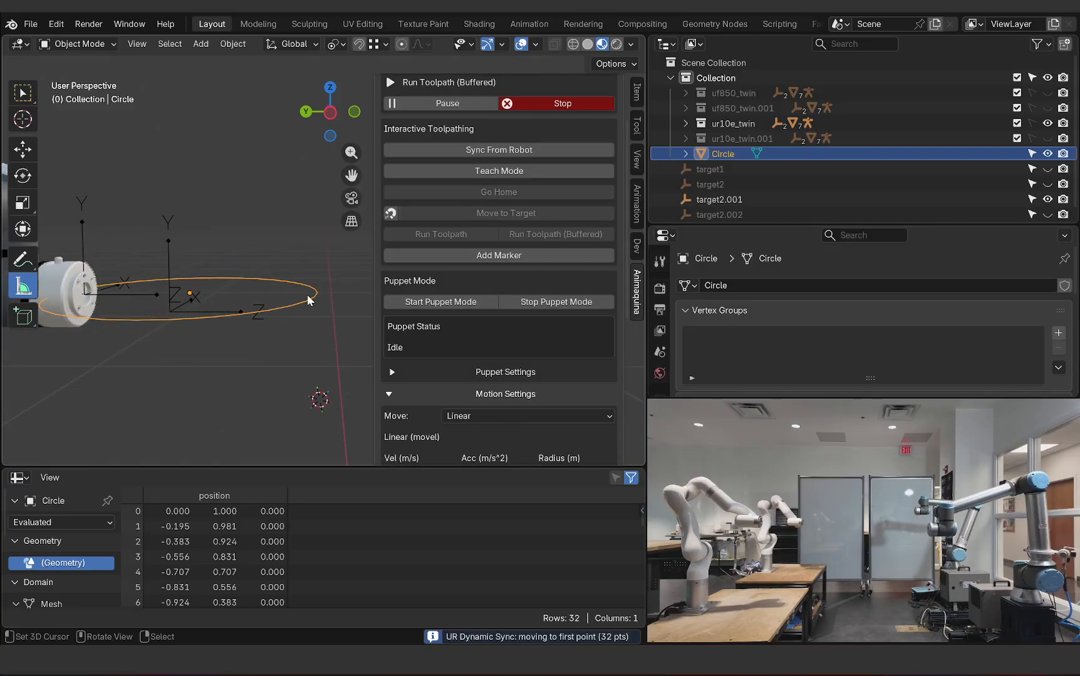
scroll(277, 321, down, 4)
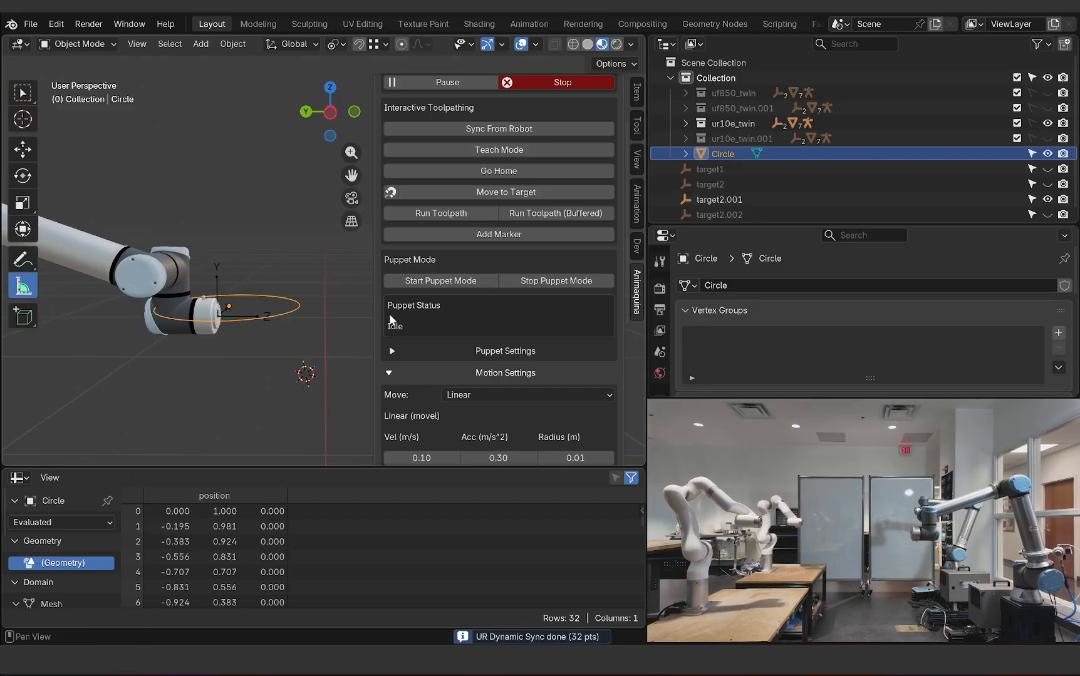
Step: Set the joint motion velocity to 0.20 rad/s and run the circle as a buffered toolpath again
scroll(445, 350, down, 5)
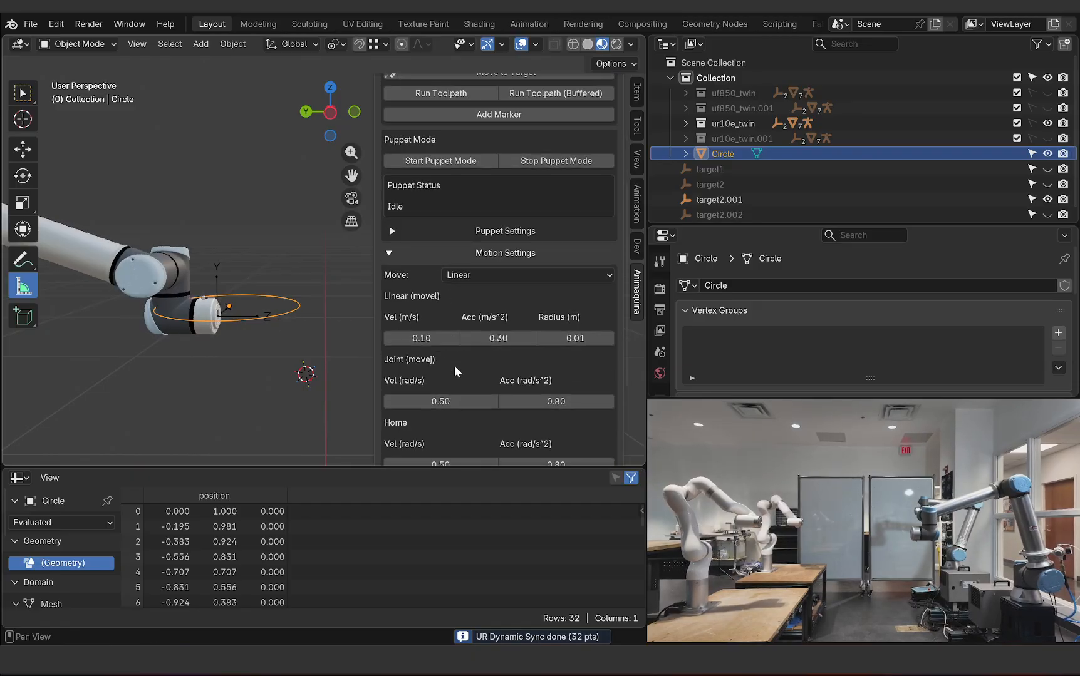
click(454, 400)
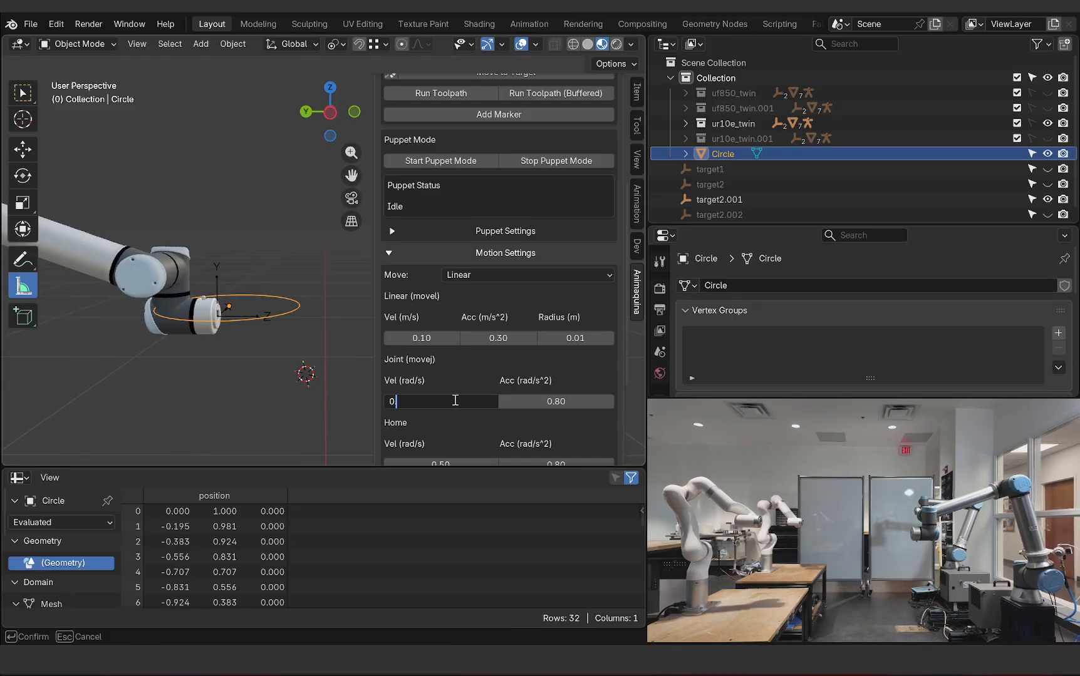
key(Escape)
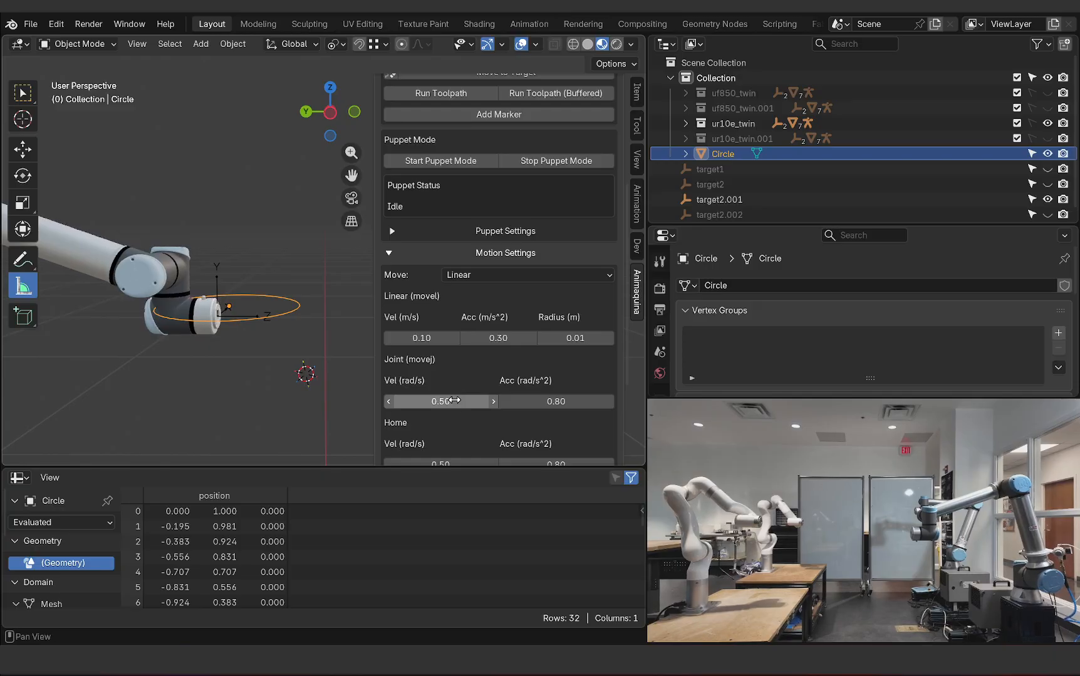
click(454, 400)
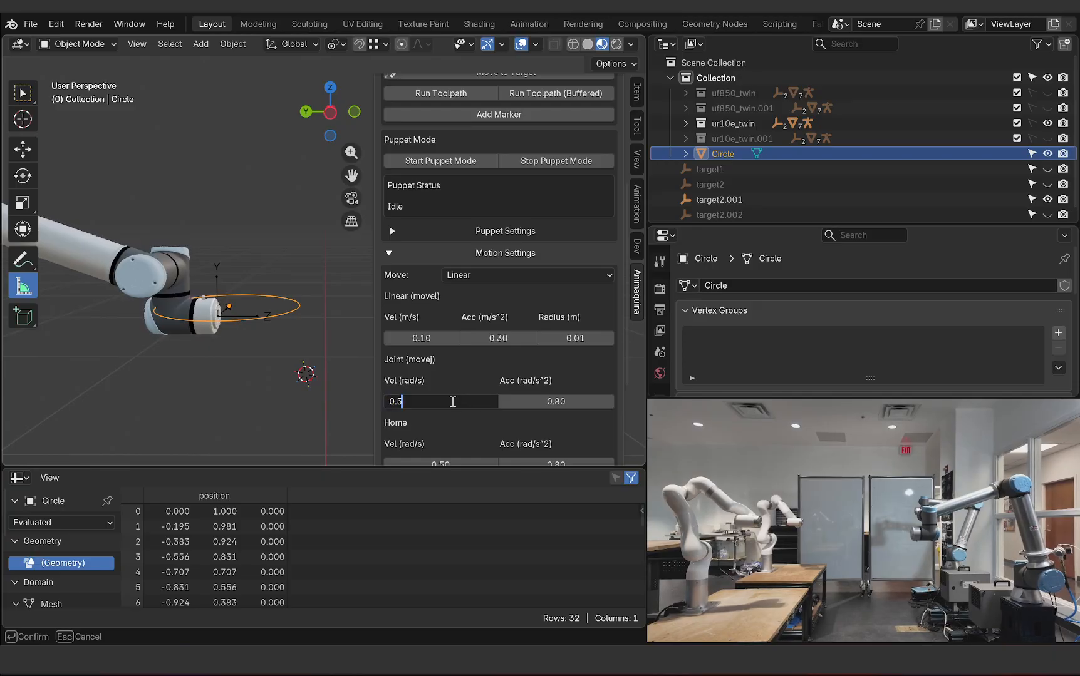
key(Return)
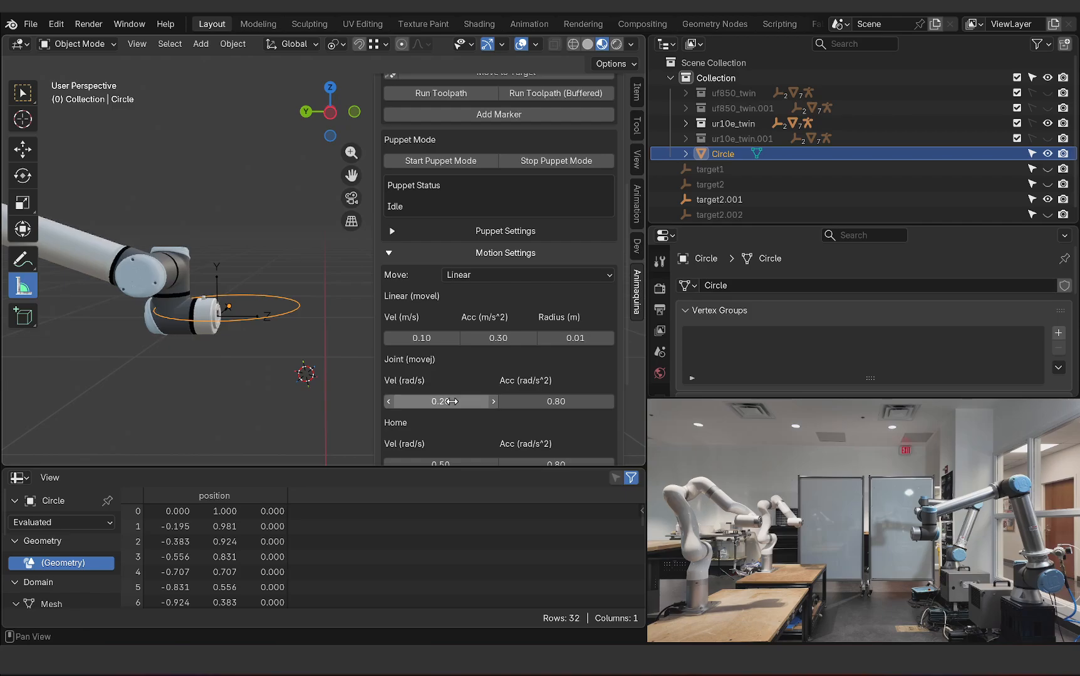
click(558, 402)
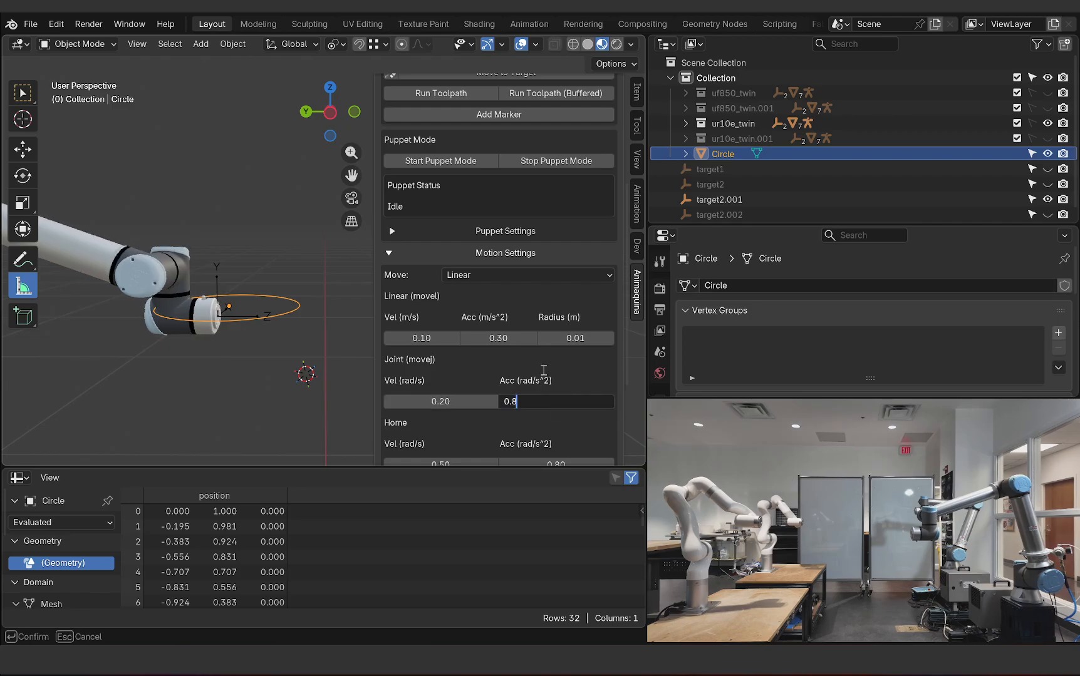
key(Return)
scroll(429, 183, up, 2)
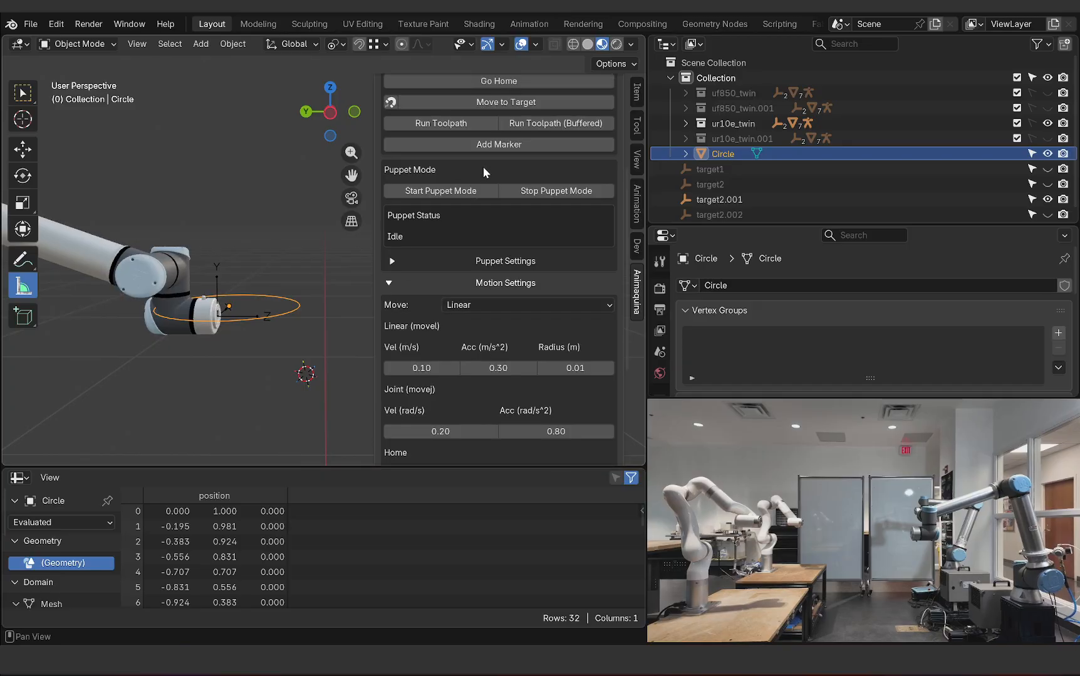
click(532, 126)
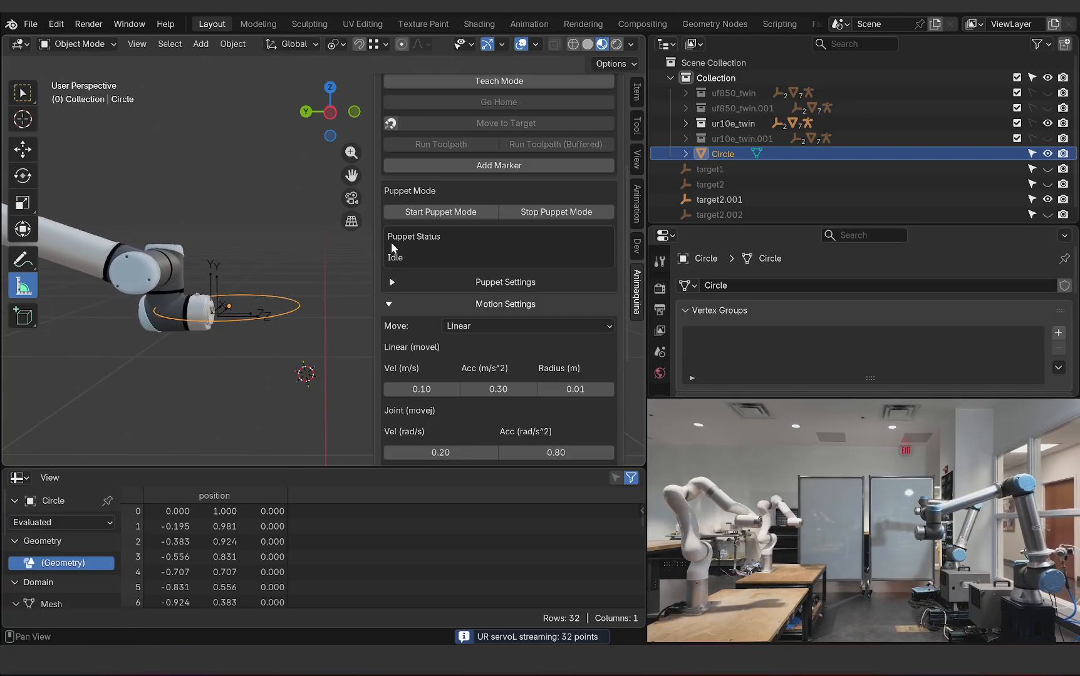
Step: Set the joint motion acceleration to 0.40 rad/s² and the linear motion velocity to 0.05 m/s
scroll(432, 294, down, 1)
scroll(520, 385, down, 1)
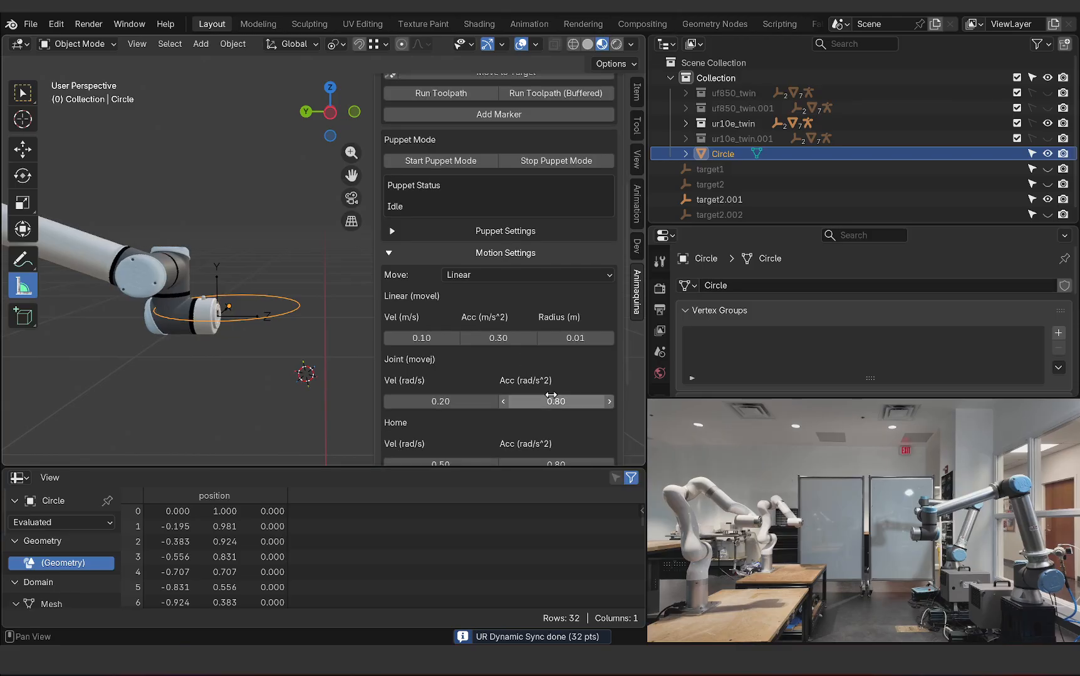
click(555, 402)
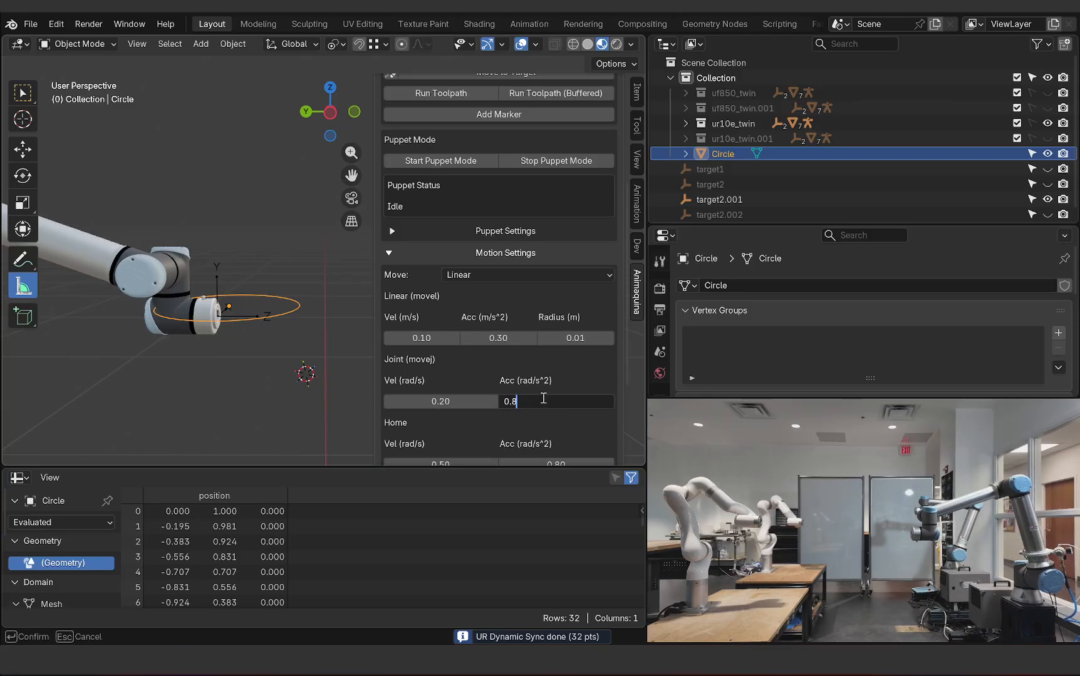
key(BackSpace)
text(4)
key(Return)
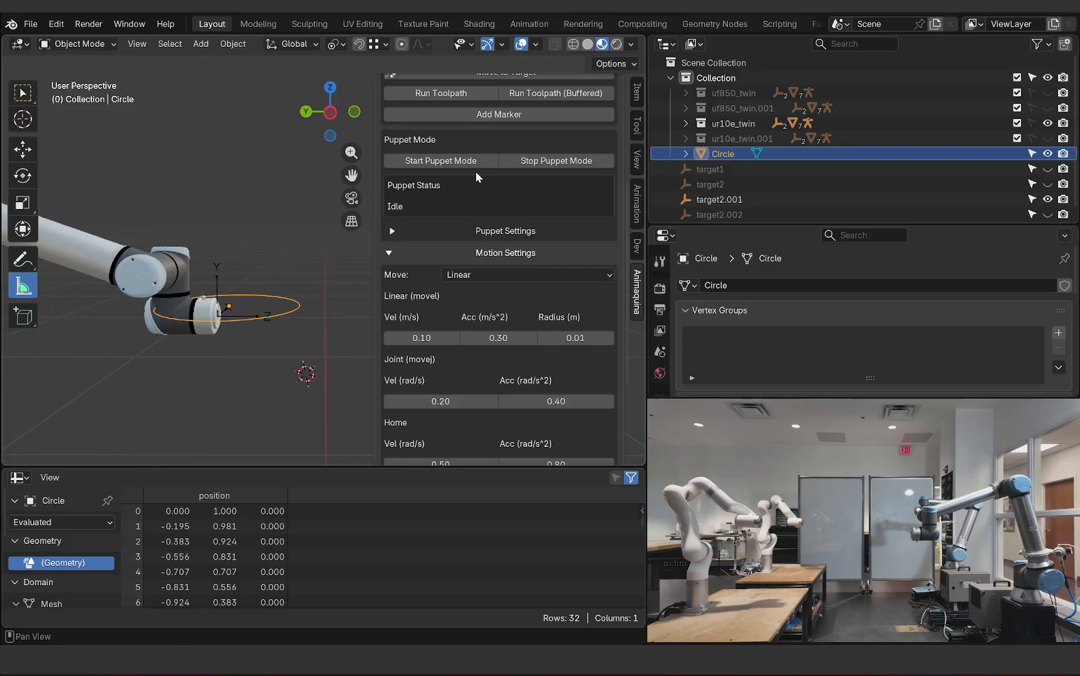
scroll(476, 171, up, 1)
scroll(514, 306, down, 1)
double_click(412, 338)
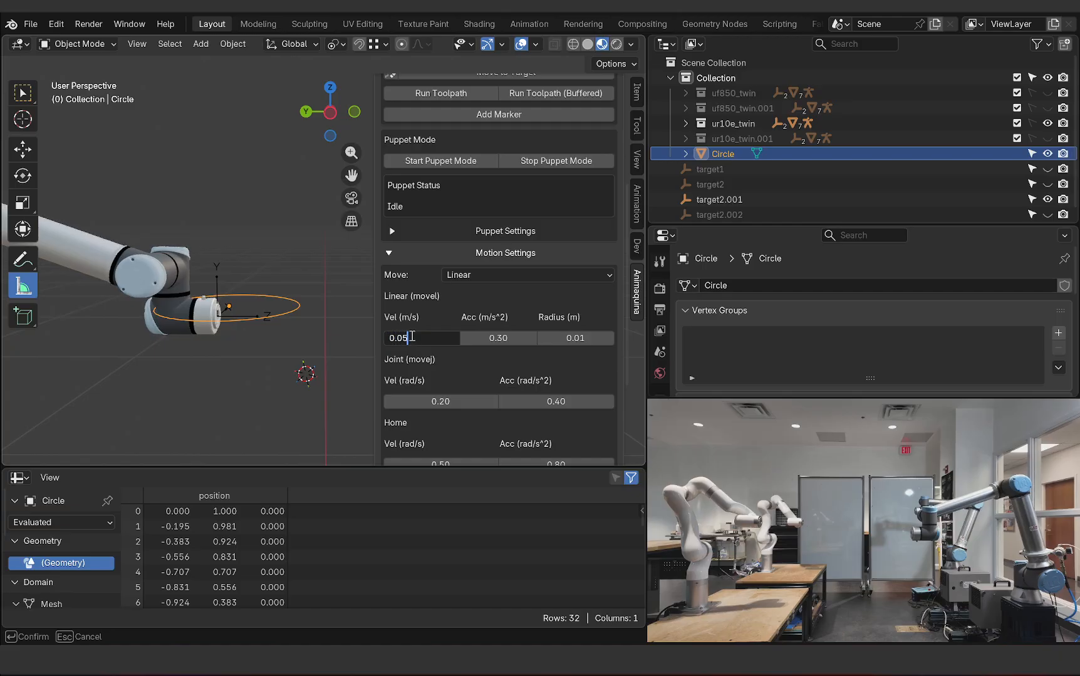
key(Return)
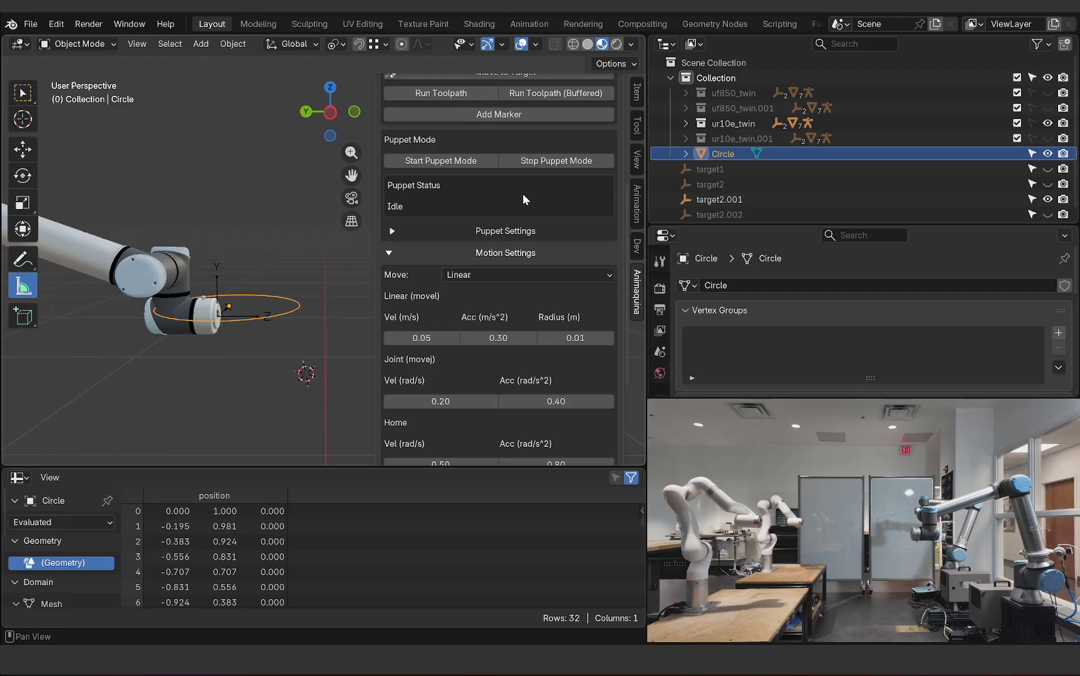
Step: Run the buffered circle toolpath with the reduced speed settings and watch the robot's motion up close
scroll(521, 197, up, 1)
click(543, 127)
scroll(542, 126, up, 1)
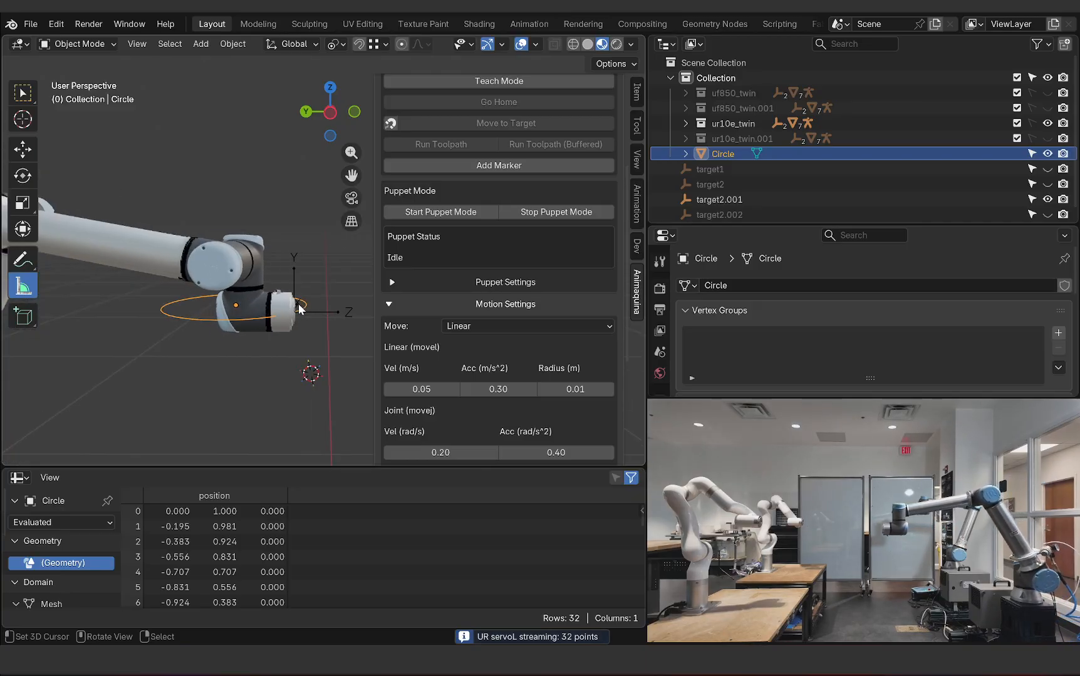
scroll(199, 292, up, 2)
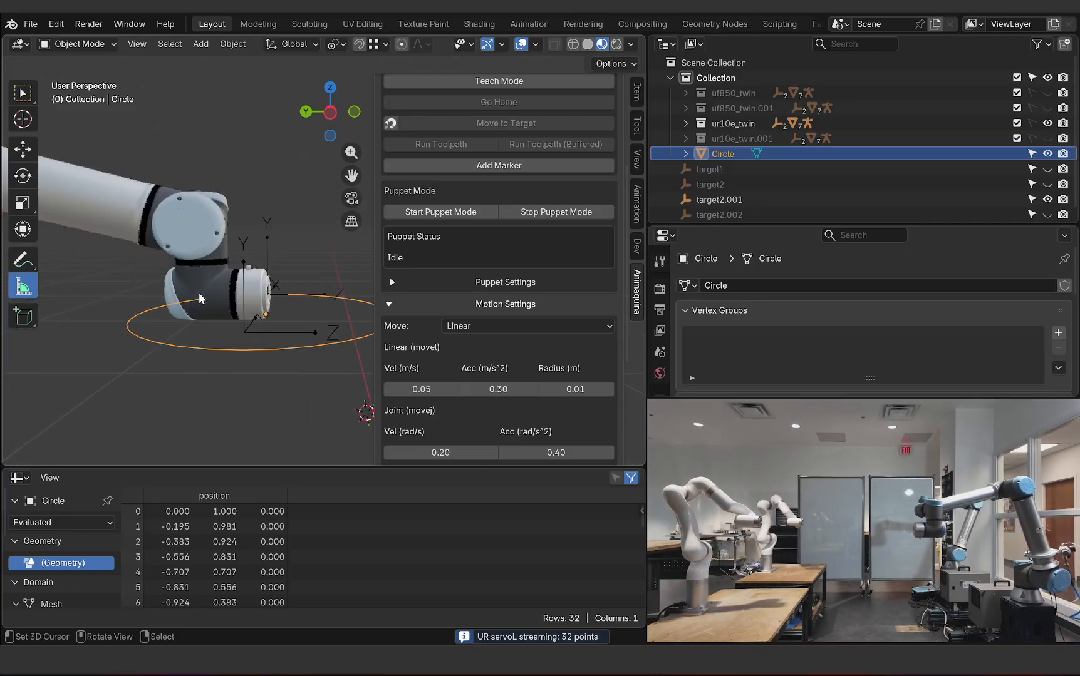
scroll(152, 312, down, 4)
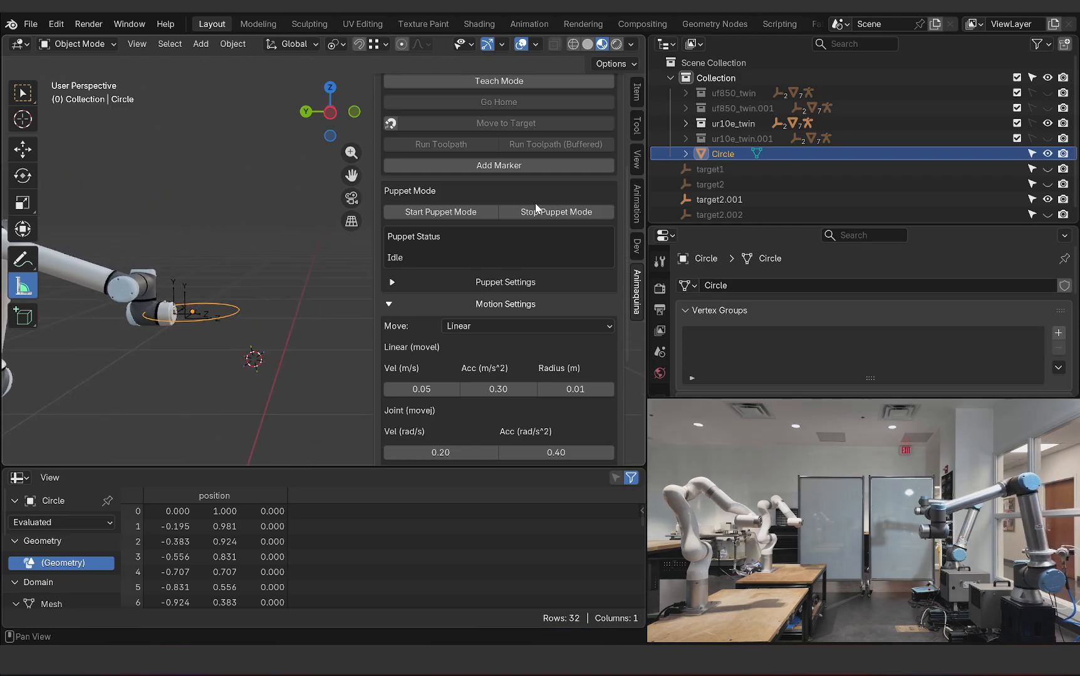
scroll(531, 191, up, 3)
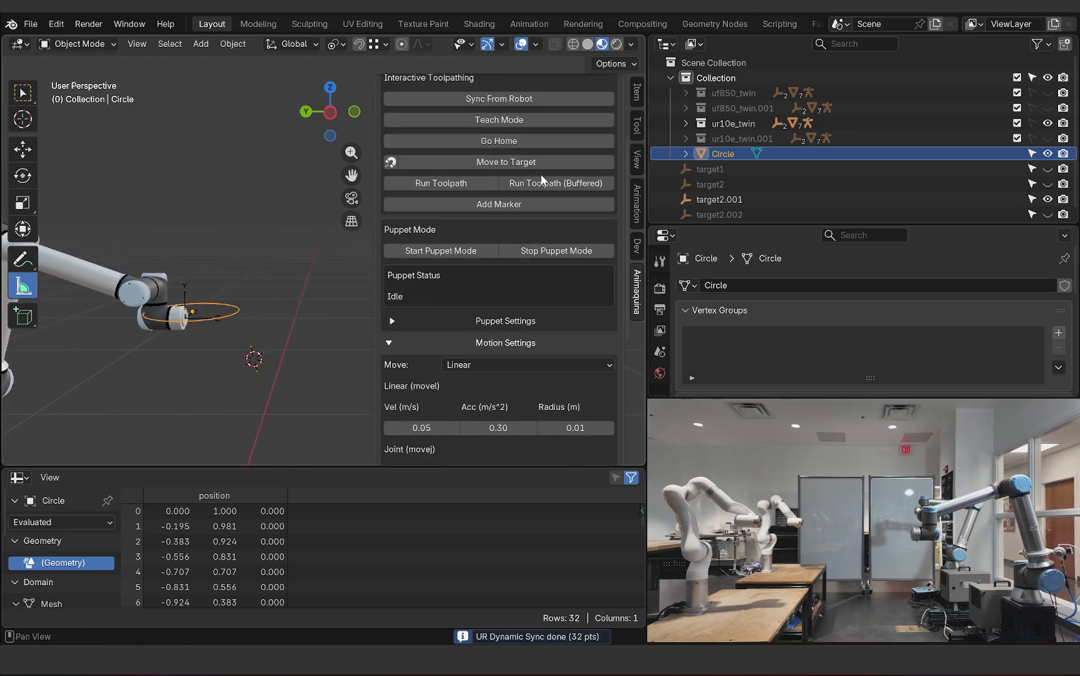
Step: Start another buffered run of the circle and move the circle slightly downward while the robot is following it
click(543, 182)
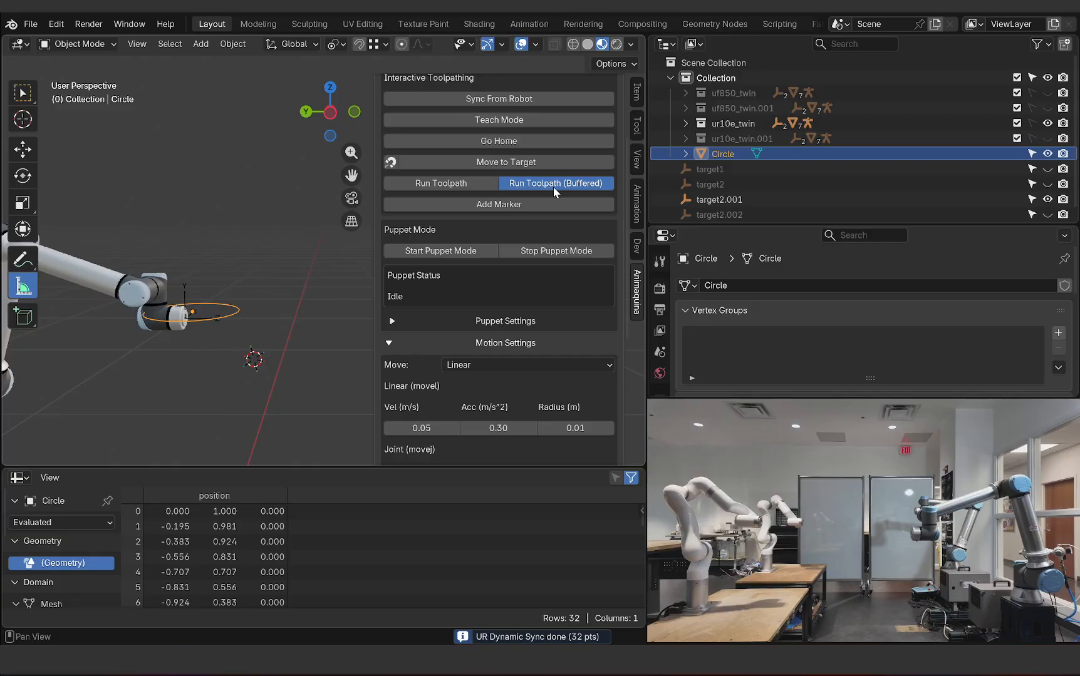
key(g)
click(260, 348)
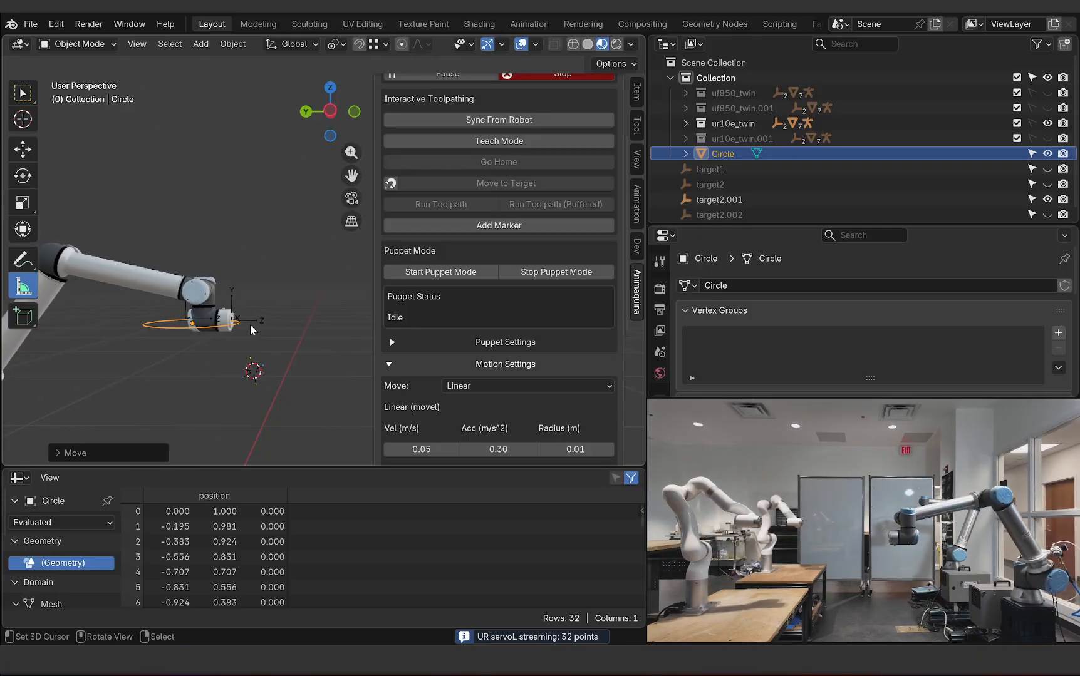
scroll(250, 325, up, 4)
scroll(223, 325, down, 2)
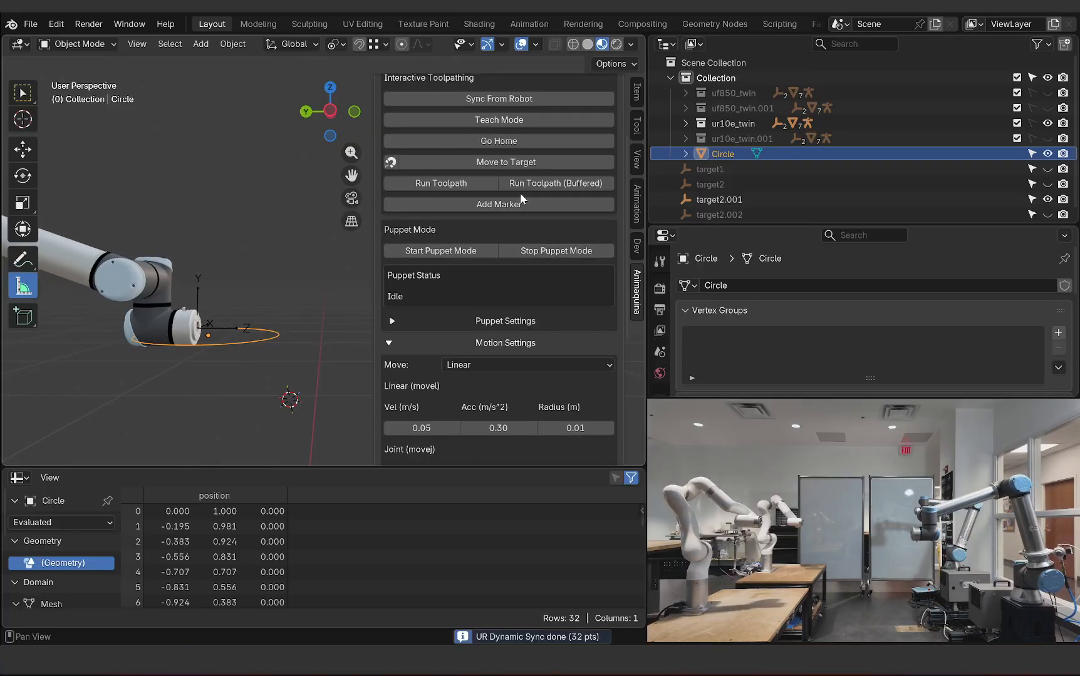
Step: Run the buffered circle toolpath once more and raise the circle above the flange during the run
click(528, 187)
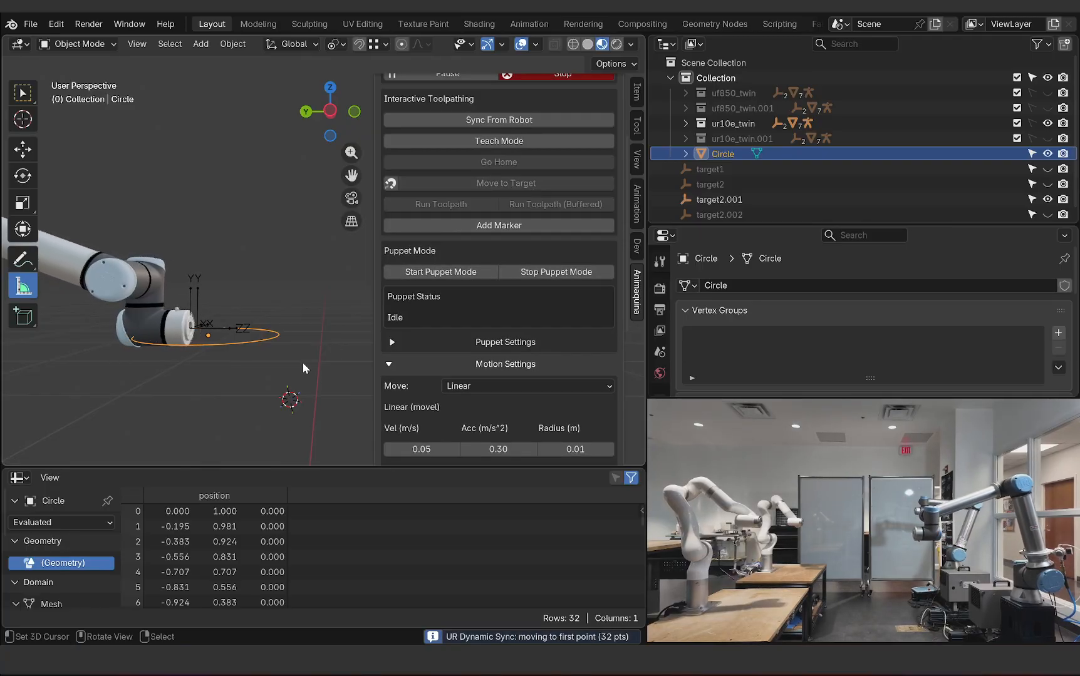
key(g)
key(z)
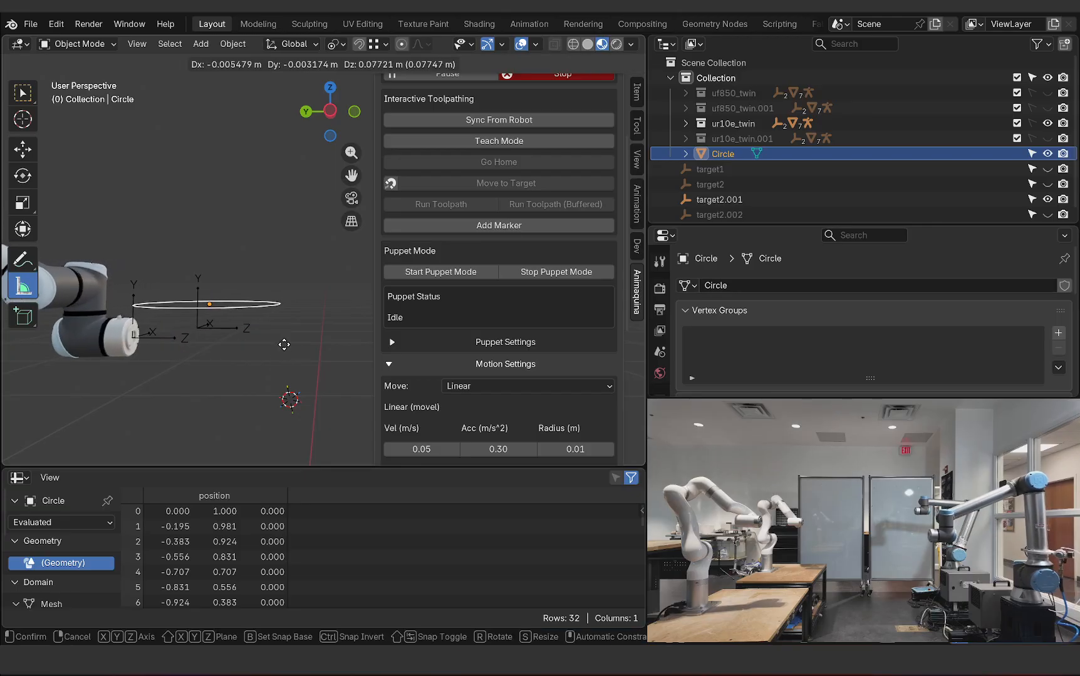
click(284, 333)
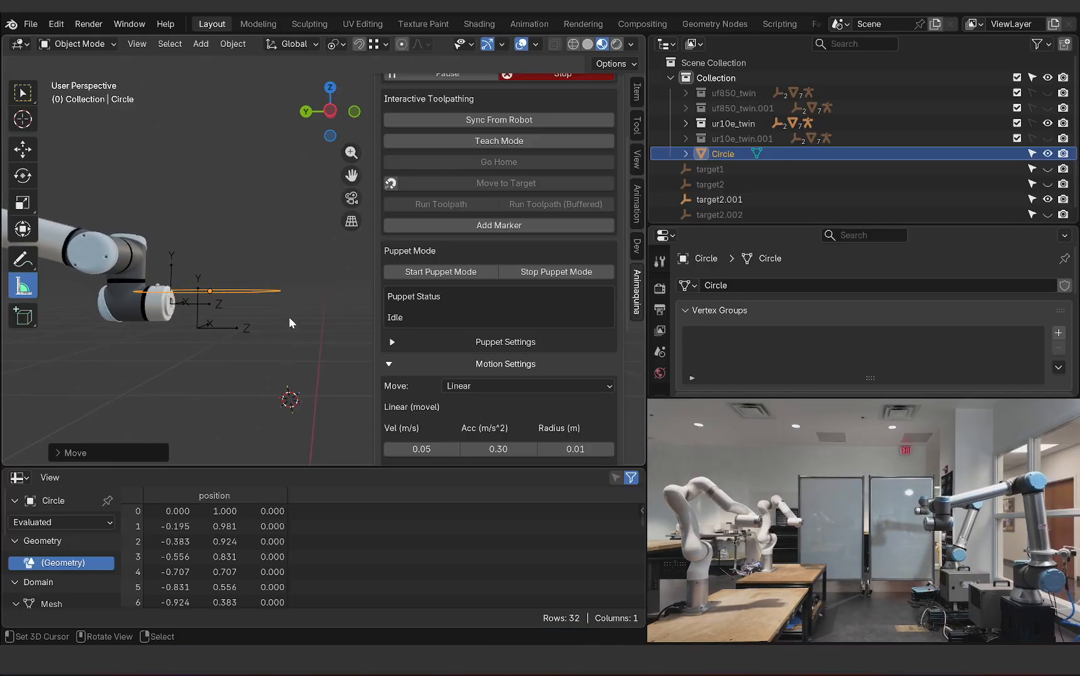
middle_drag(305, 314, 295, 360)
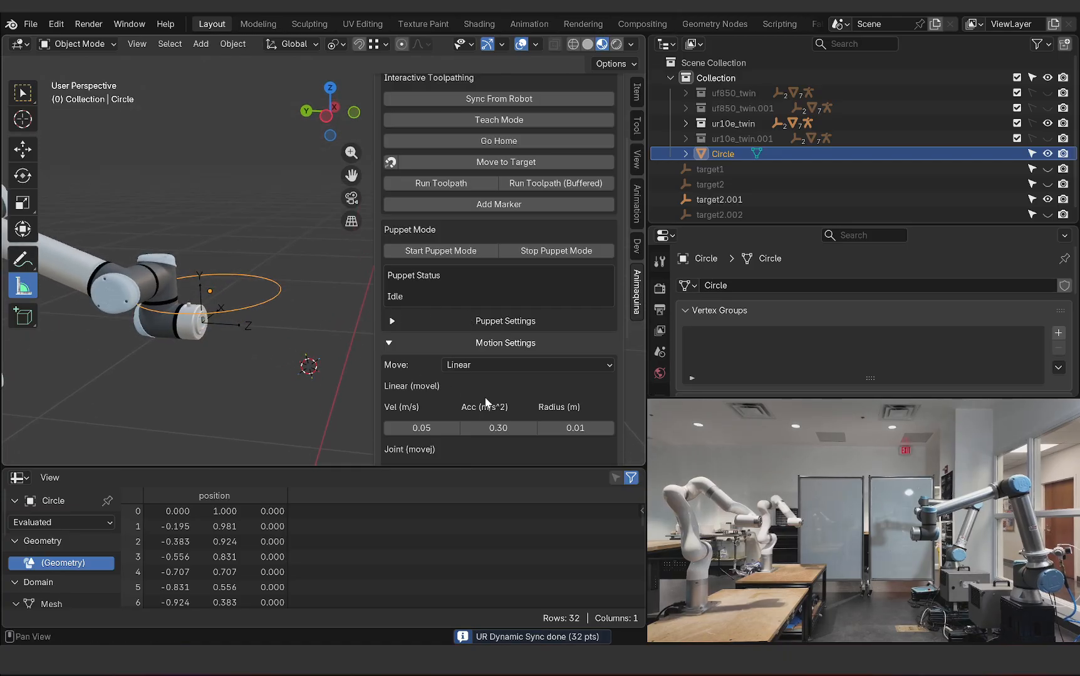
middle_drag(292, 361, 267, 325)
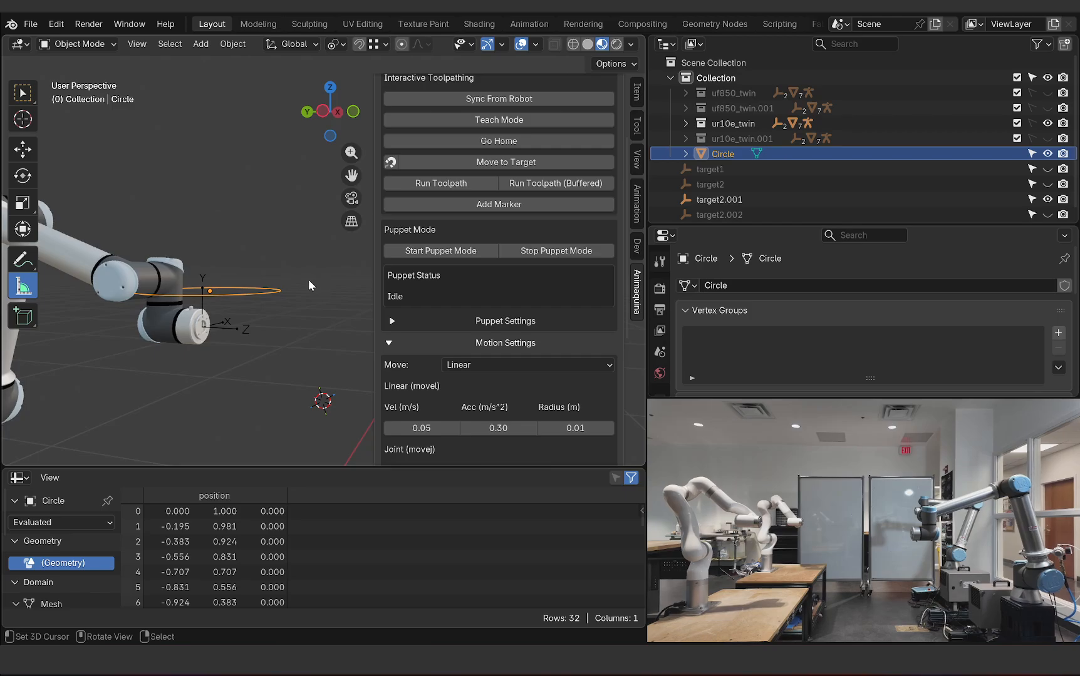
middle_drag(308, 286, 258, 295)
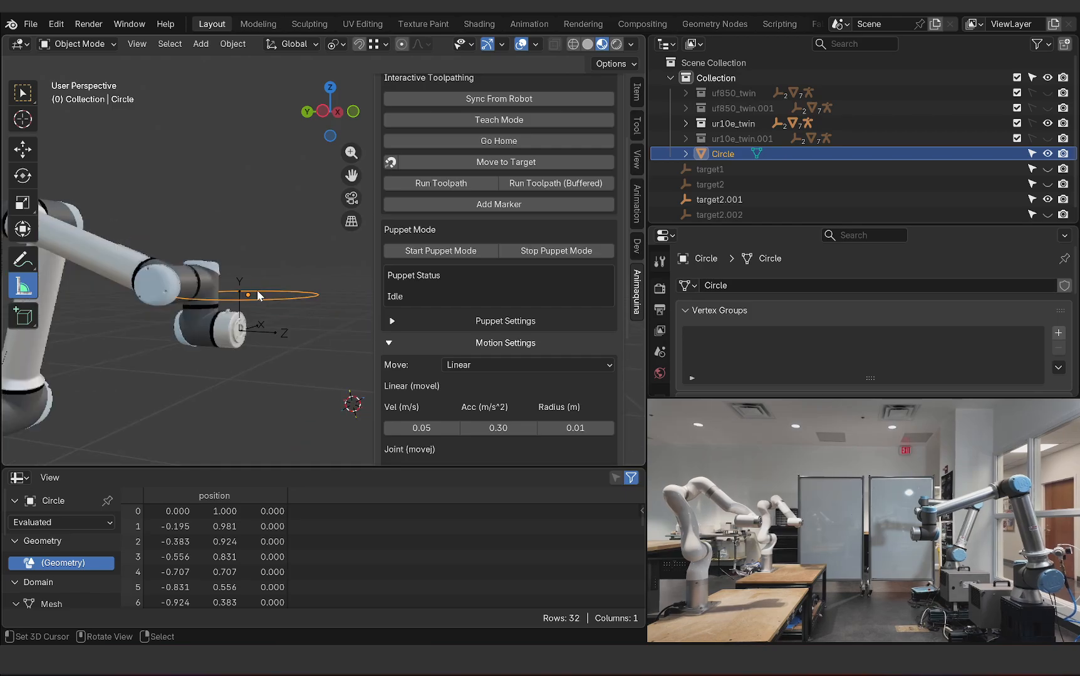
Step: Drive the robot in puppet mode by moving target2.001 about 0.033 m, and stop puppet mode
click(411, 253)
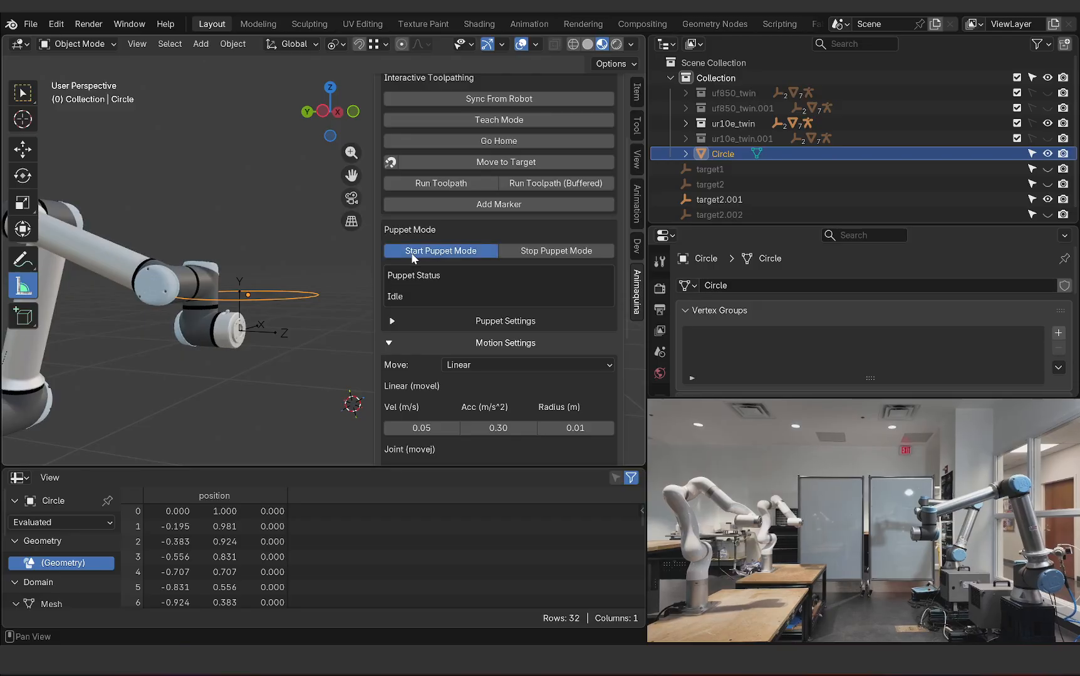
click(282, 336)
key(g)
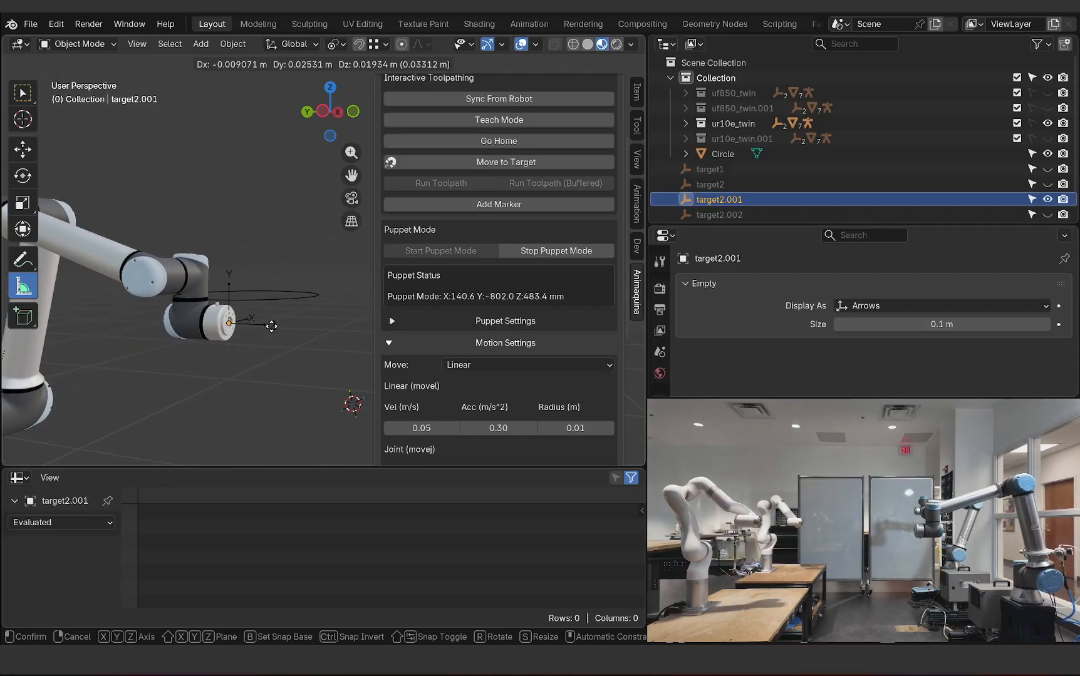
click(270, 325)
click(530, 251)
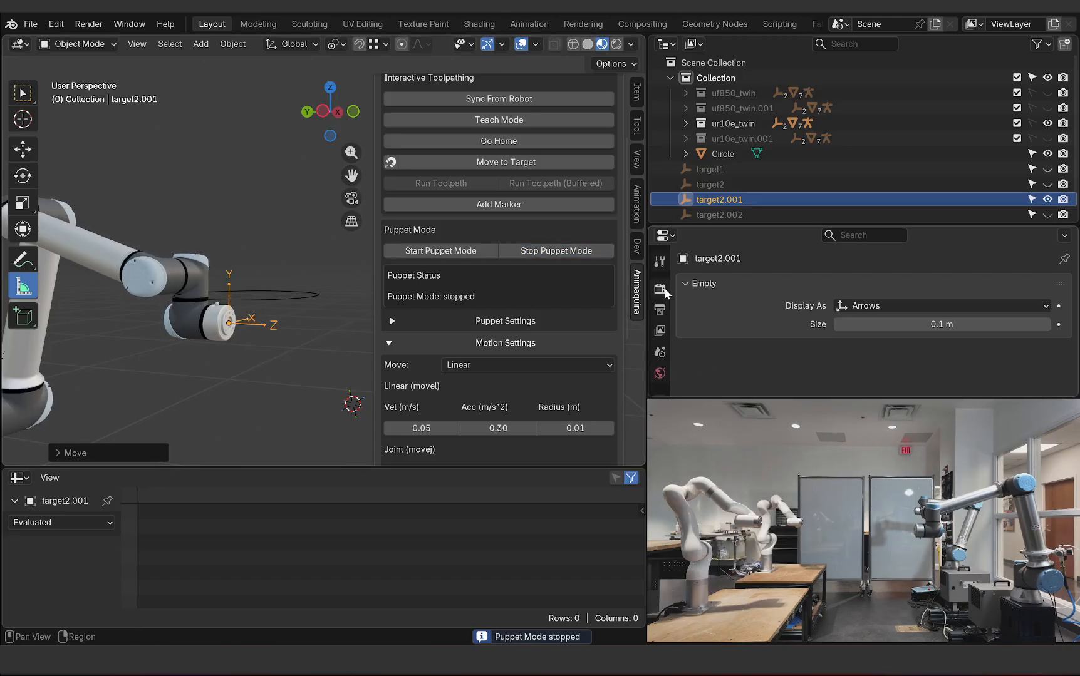
Step: Open the object constraint settings of target2.001 and bring up the available constraint types
scroll(665, 293, down, 3)
scroll(664, 363, down, 3)
click(659, 339)
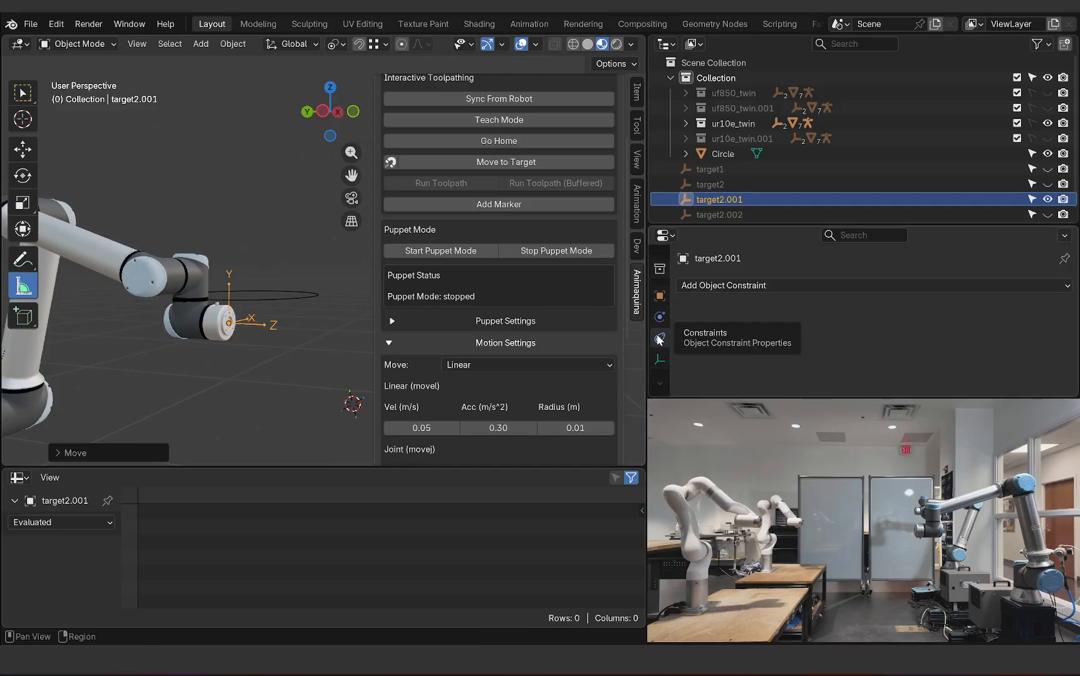
click(778, 285)
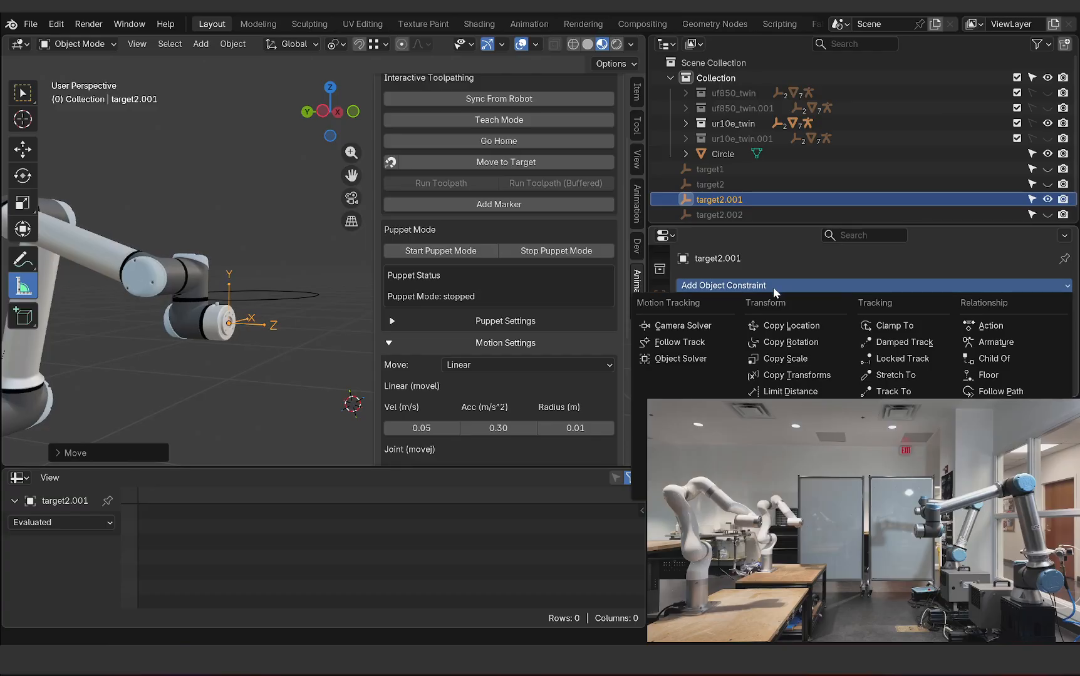
Step: Convert the Circle mesh object to a curve
click(315, 295)
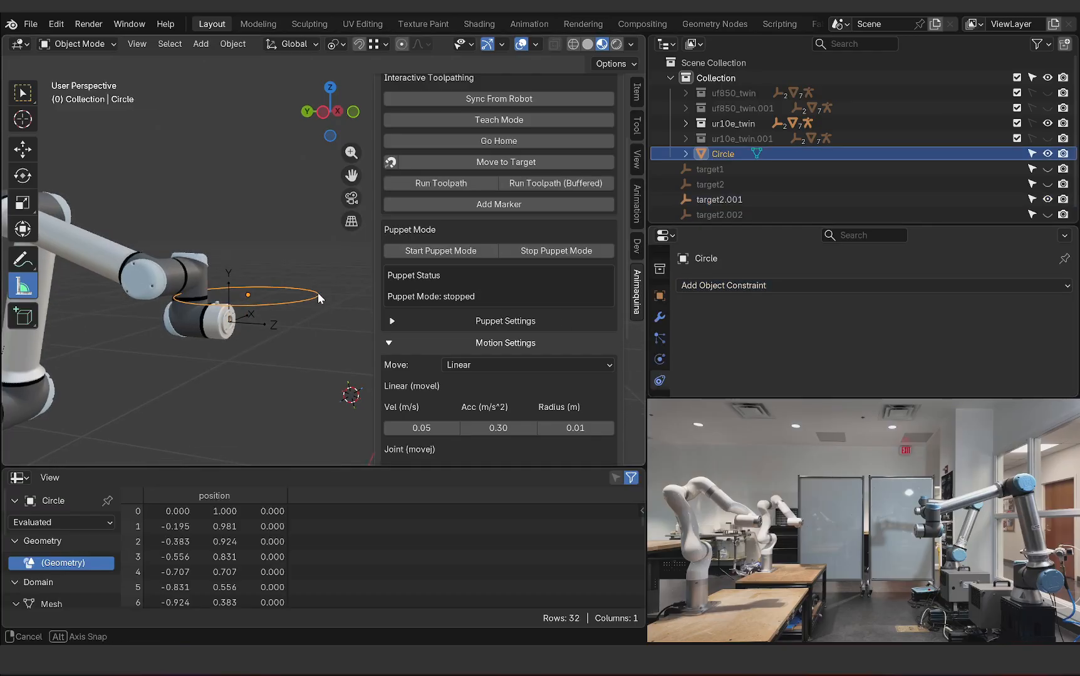
key(shift+a)
text(CONVERT)
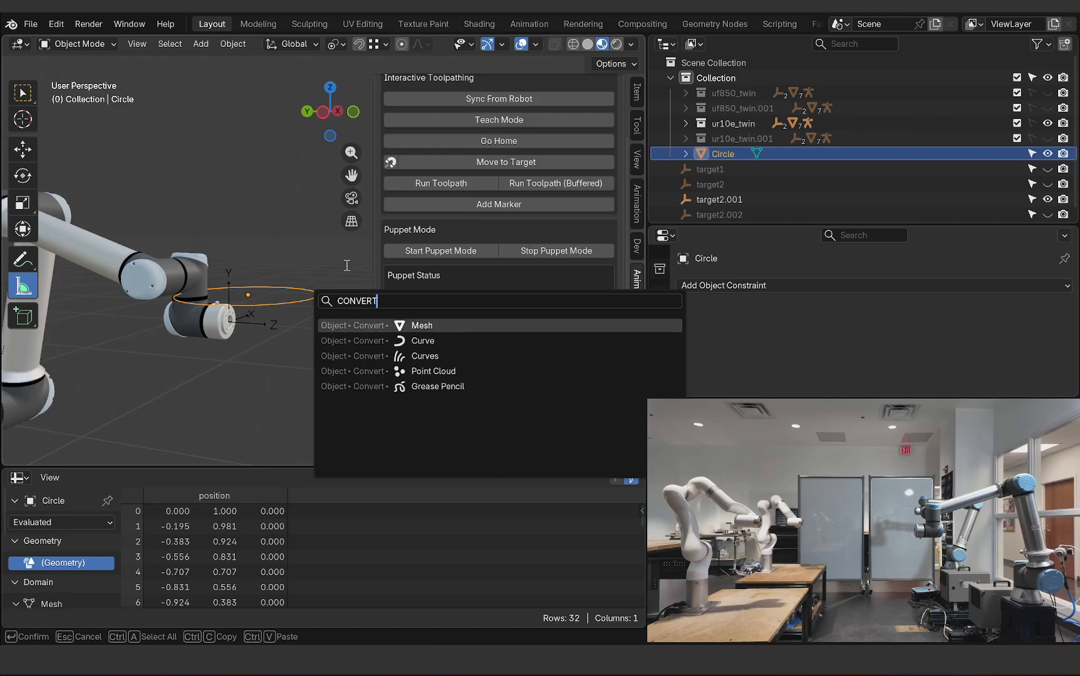
click(397, 341)
Step: Add a Follow Path constraint to target2.001 with Circle as its target
click(245, 323)
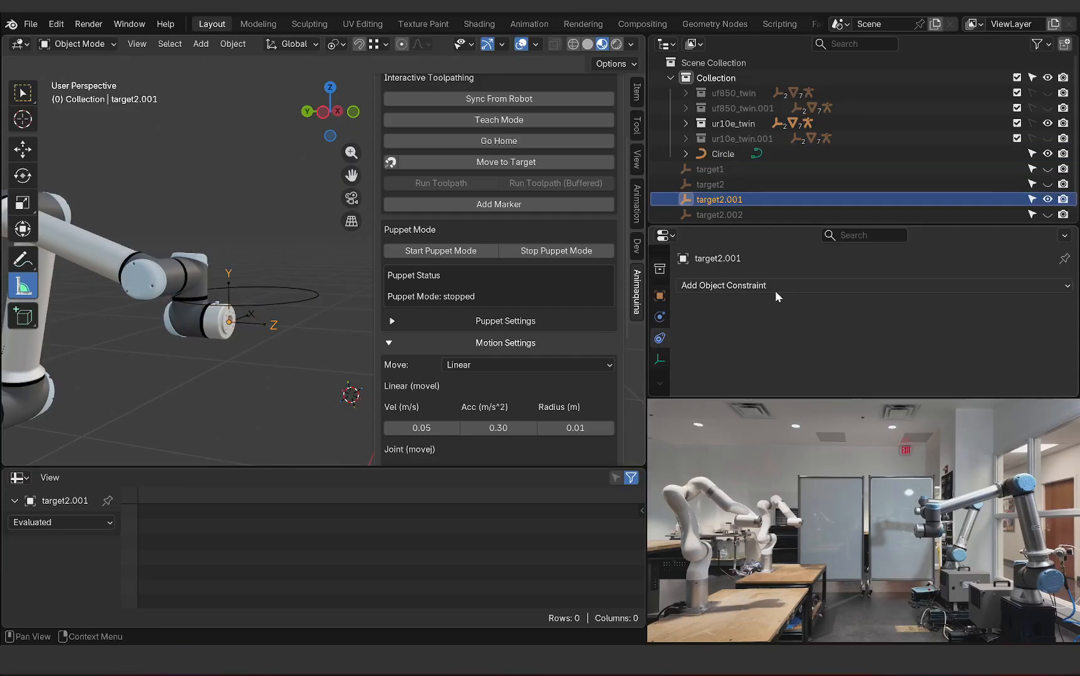
click(755, 287)
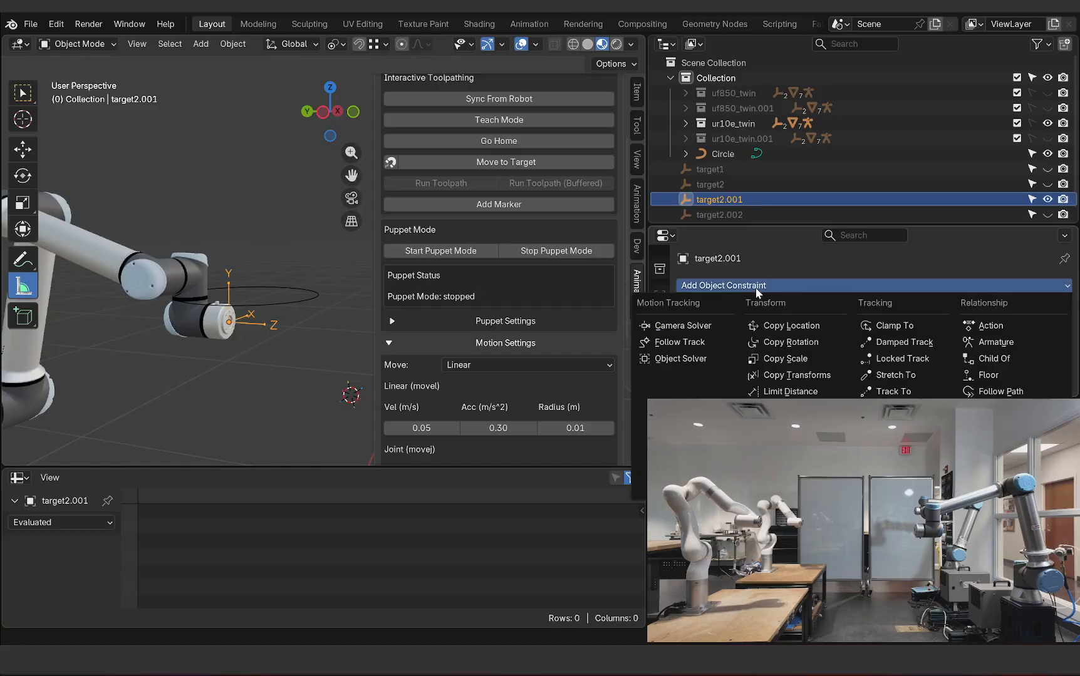
click(997, 389)
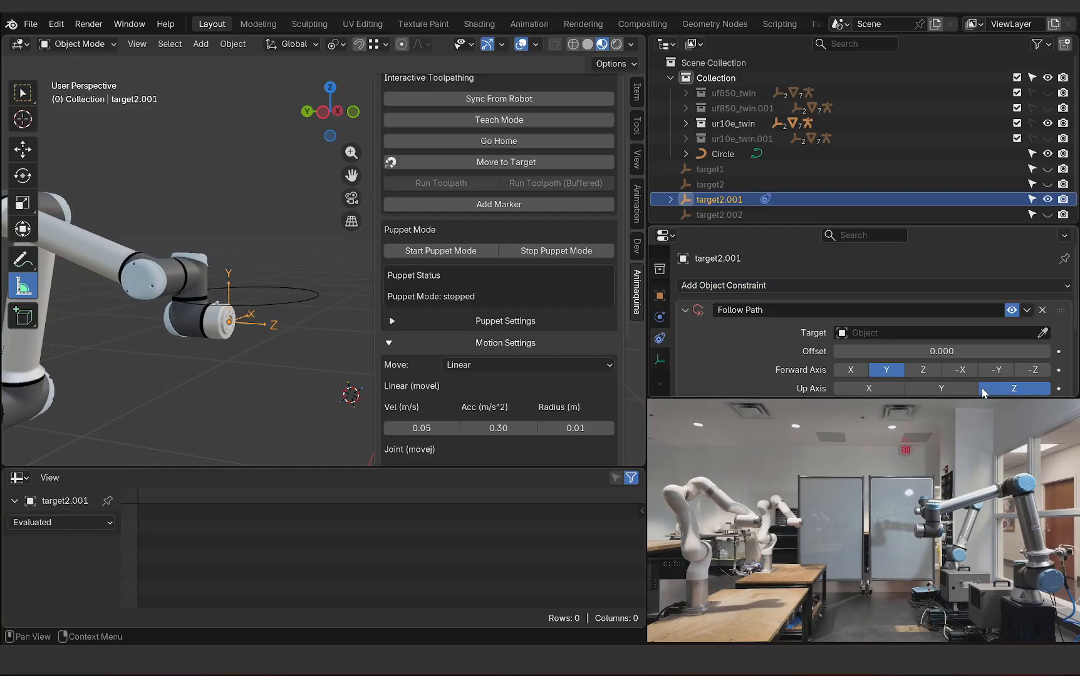
click(320, 293)
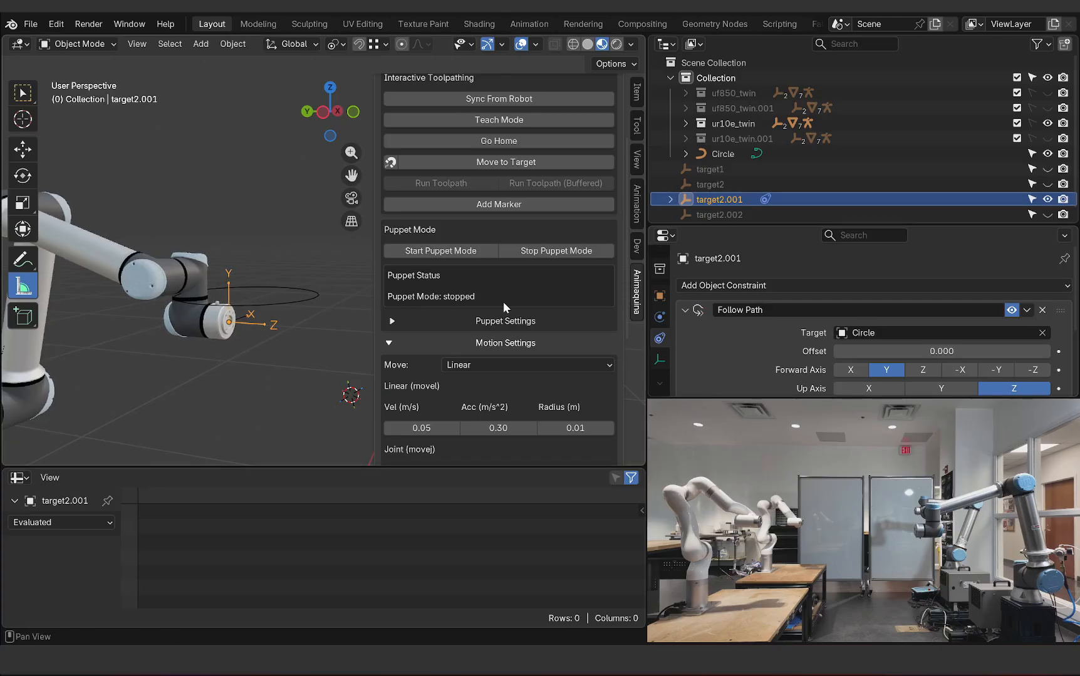
Step: Animate the path of target2.001's Follow Path constraint and clear the target's location so it sits on the circle
middle_drag(316, 337, 314, 333)
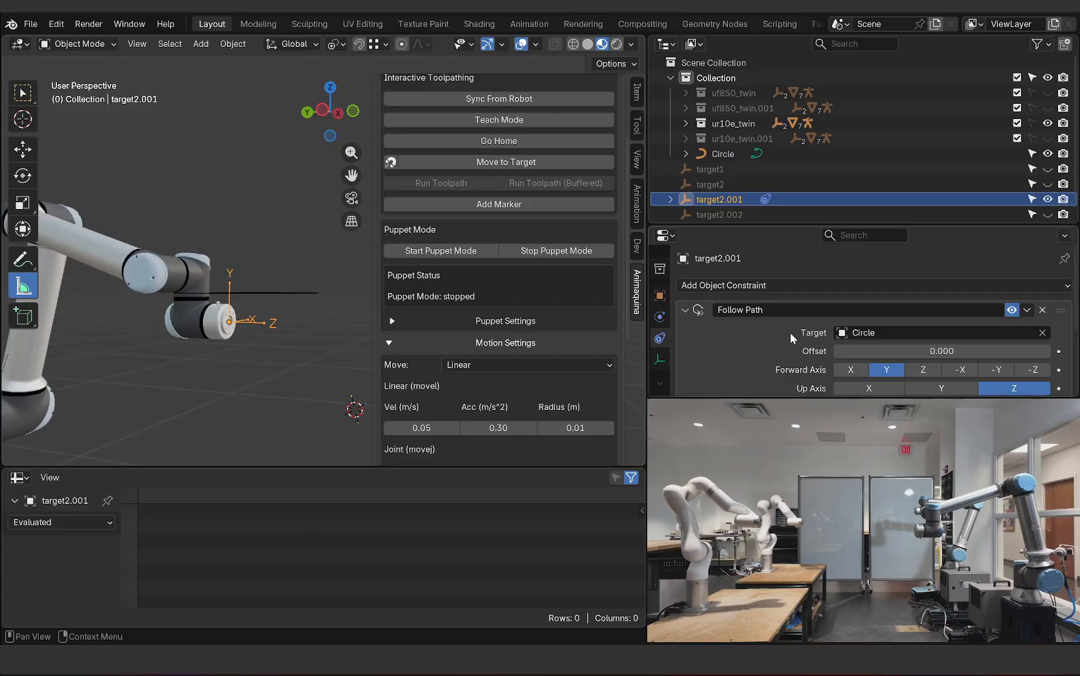
scroll(790, 332, down, 4)
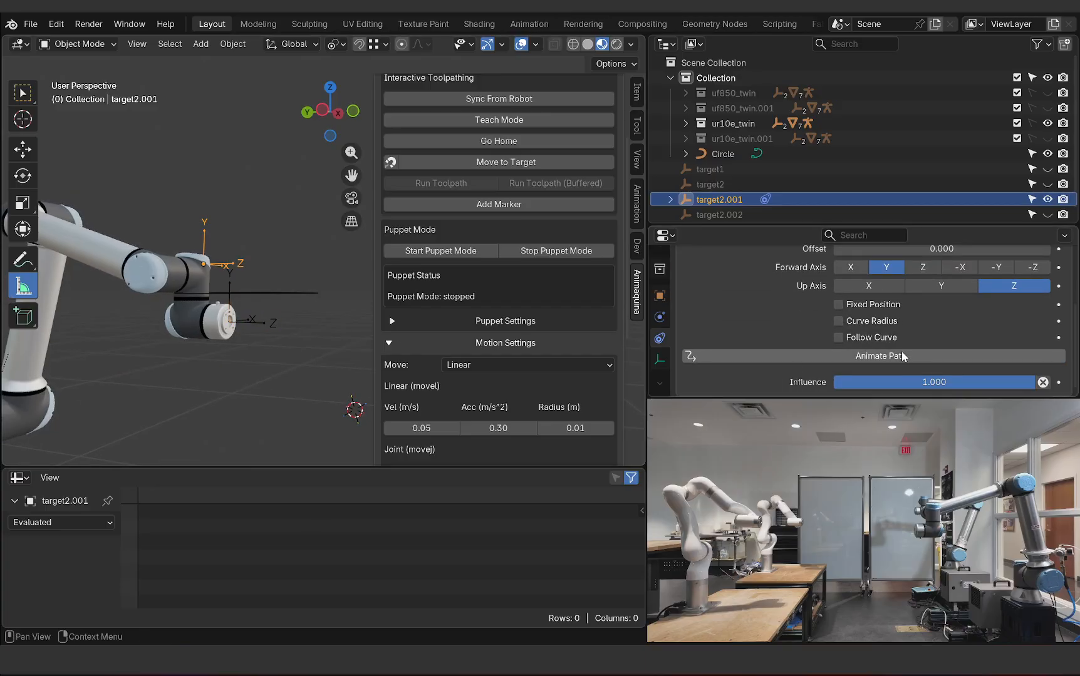
mouse_move(222, 258)
middle_down()
mouse_move(219, 286)
mouse_move(218, 249)
middle_up()
key(alt+g)
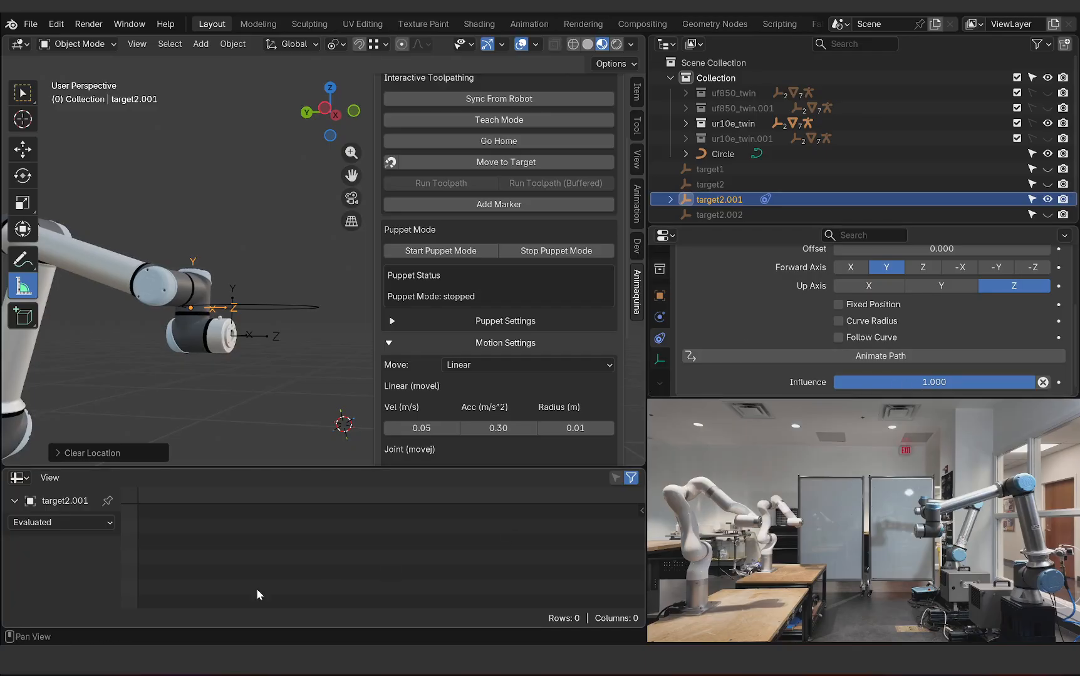
Step: Switch the spreadsheet area below the viewport to the Timeline editor
right_click(12, 471)
click(28, 481)
click(207, 345)
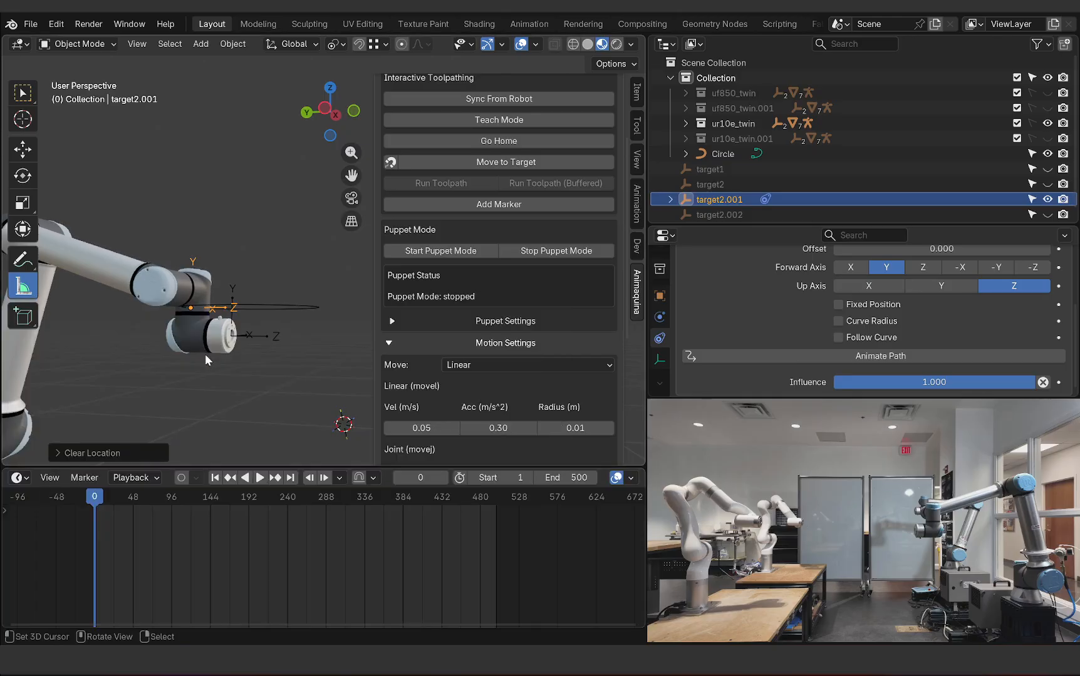
Step: Preview target2.001 travelling around the circle by scrubbing and playing the animation, and return to frame 0
drag(94, 530, 278, 530)
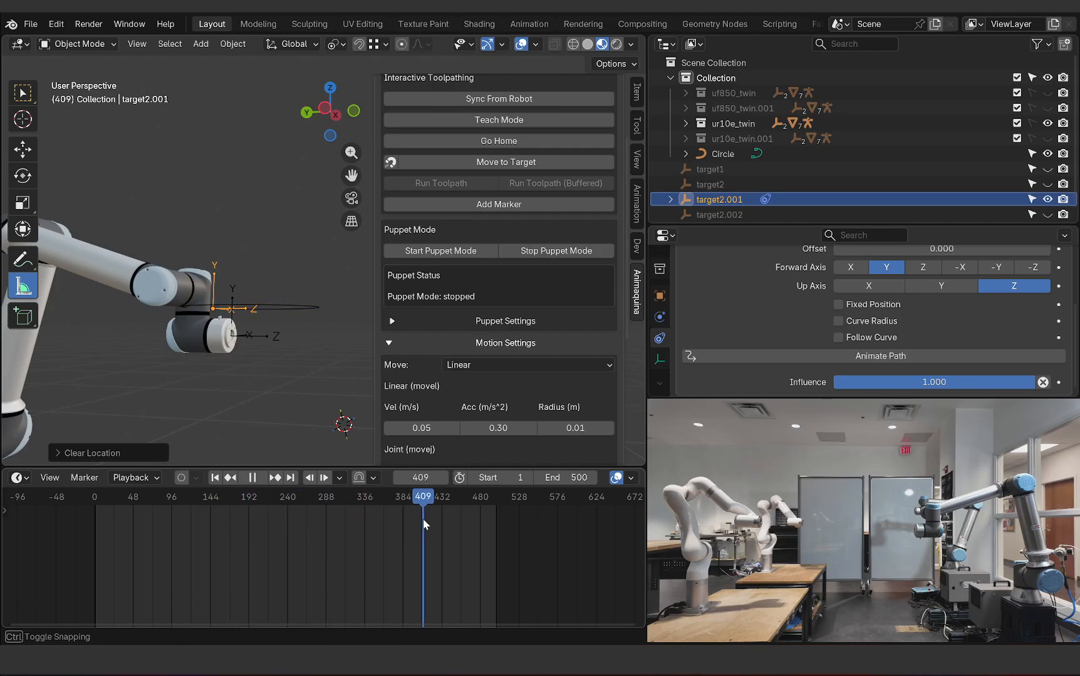
drag(423, 519, 77, 520)
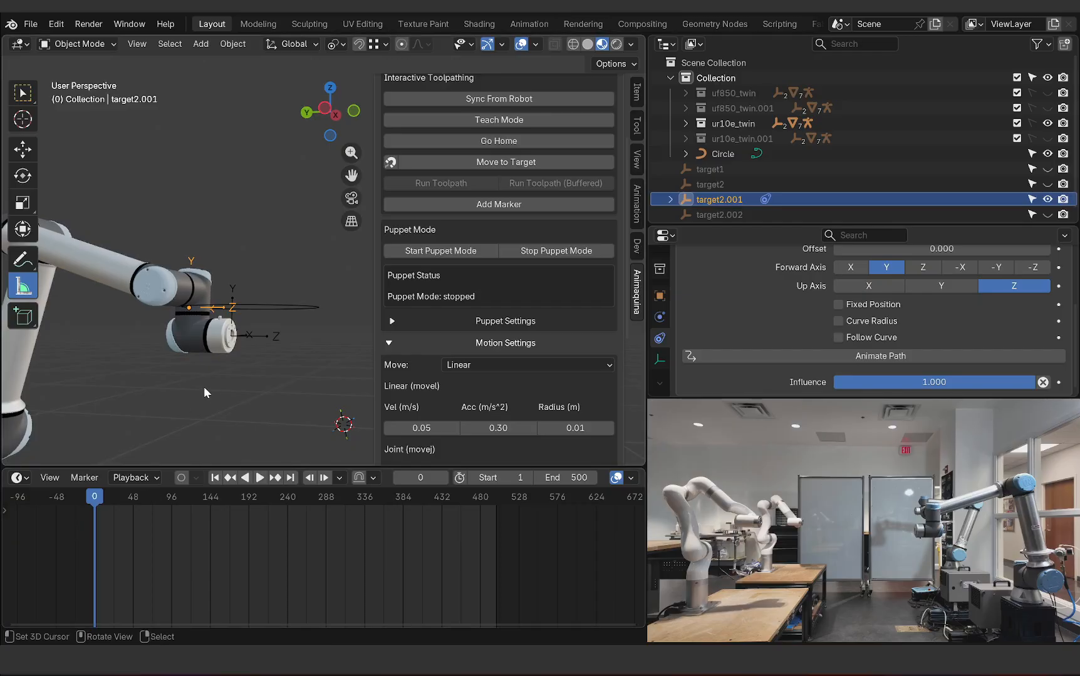
click(255, 477)
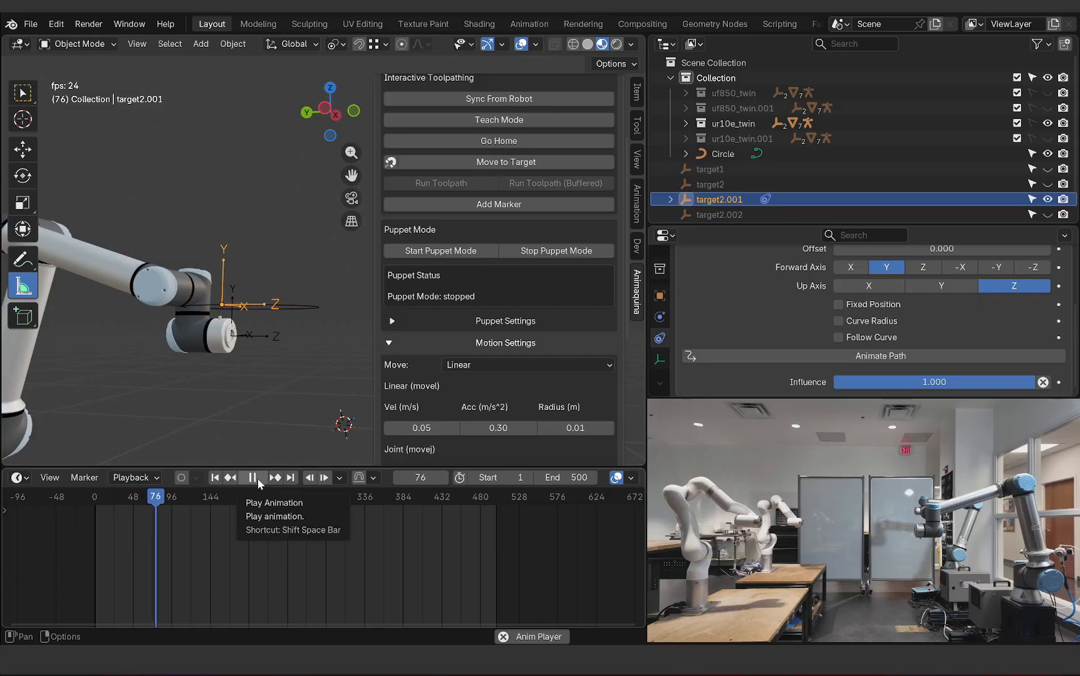
click(256, 477)
drag(173, 524, 80, 528)
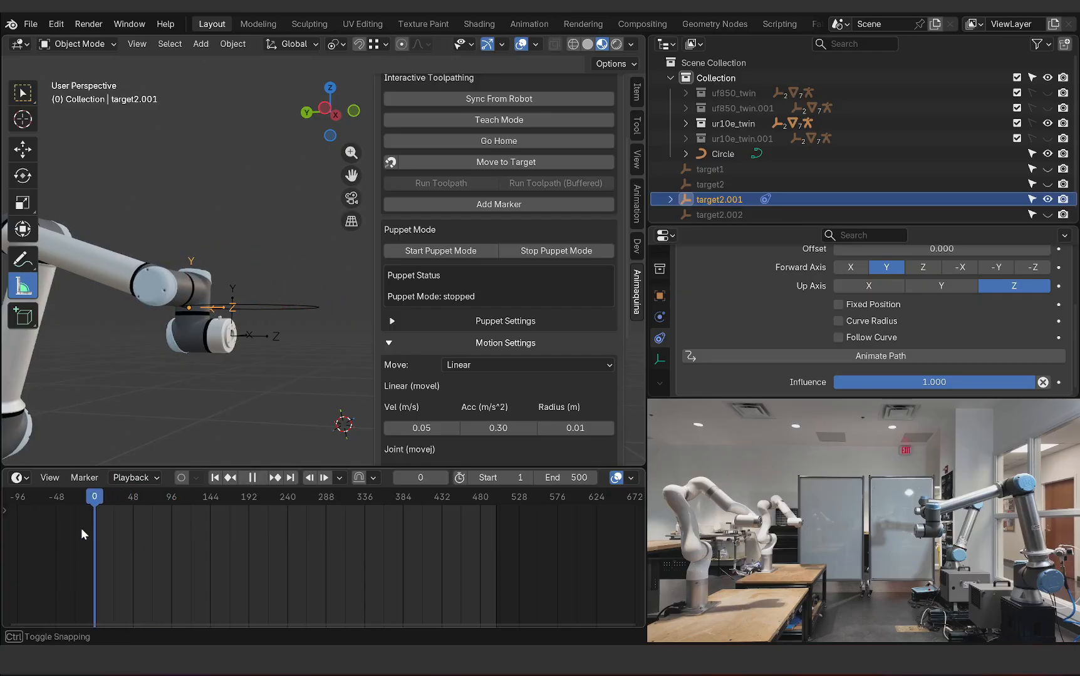
Step: Move the robot to target2.001 at its starting point on the circle
middle_drag(272, 300, 272, 350)
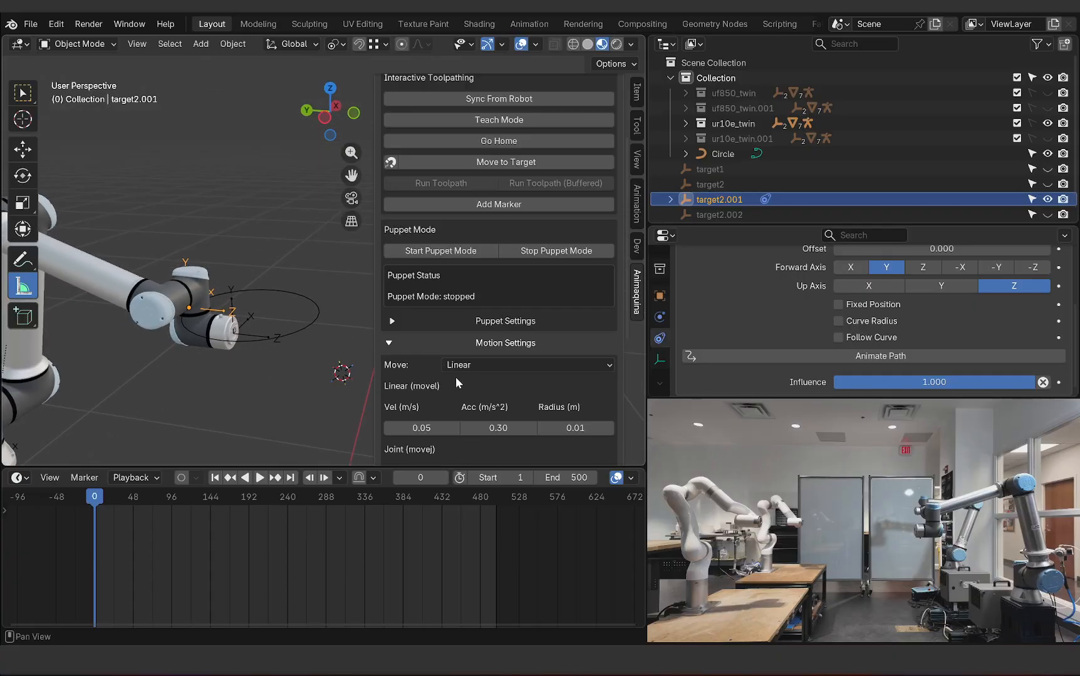
scroll(475, 202, up, 1)
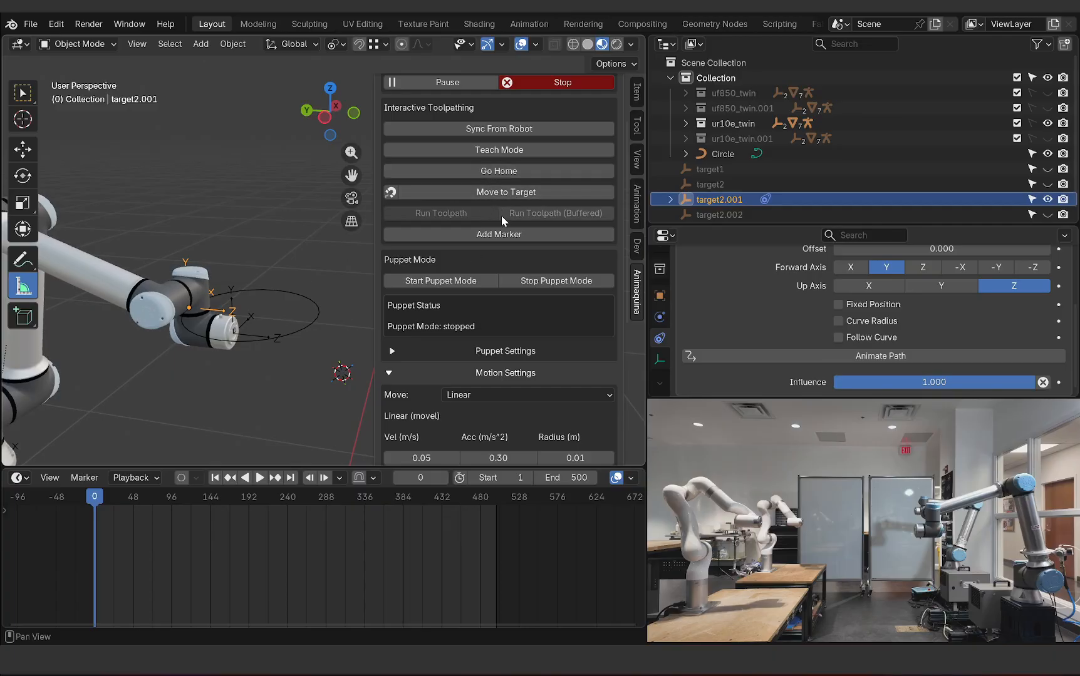
click(501, 193)
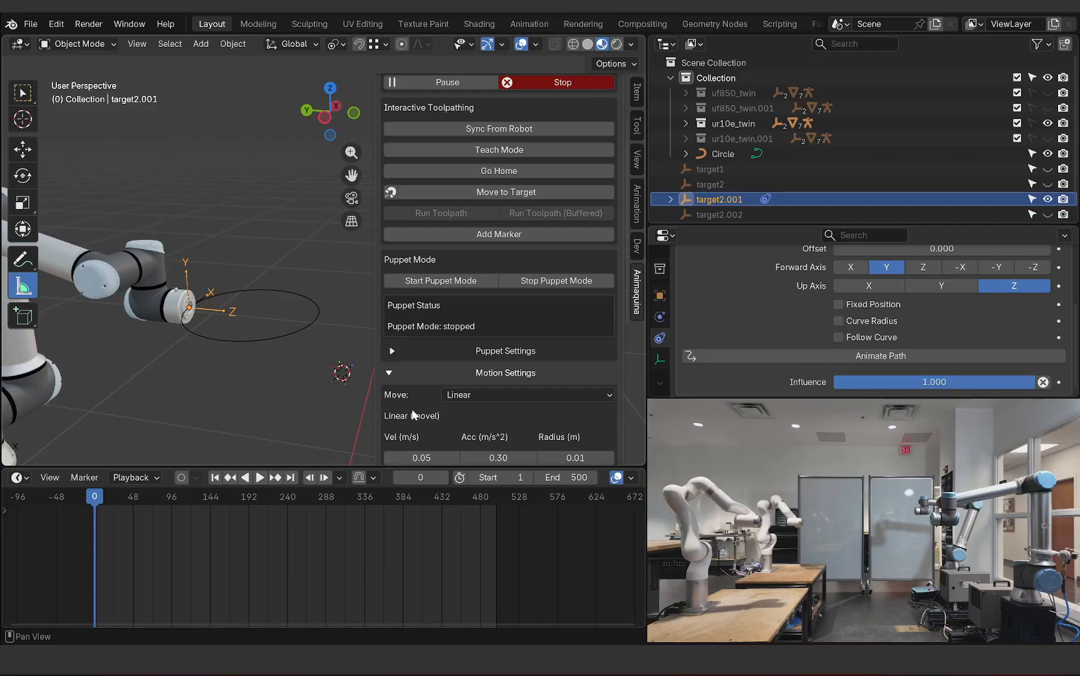
Step: Start puppet mode and clear target2.001's location offset to put it back on the circle
click(441, 281)
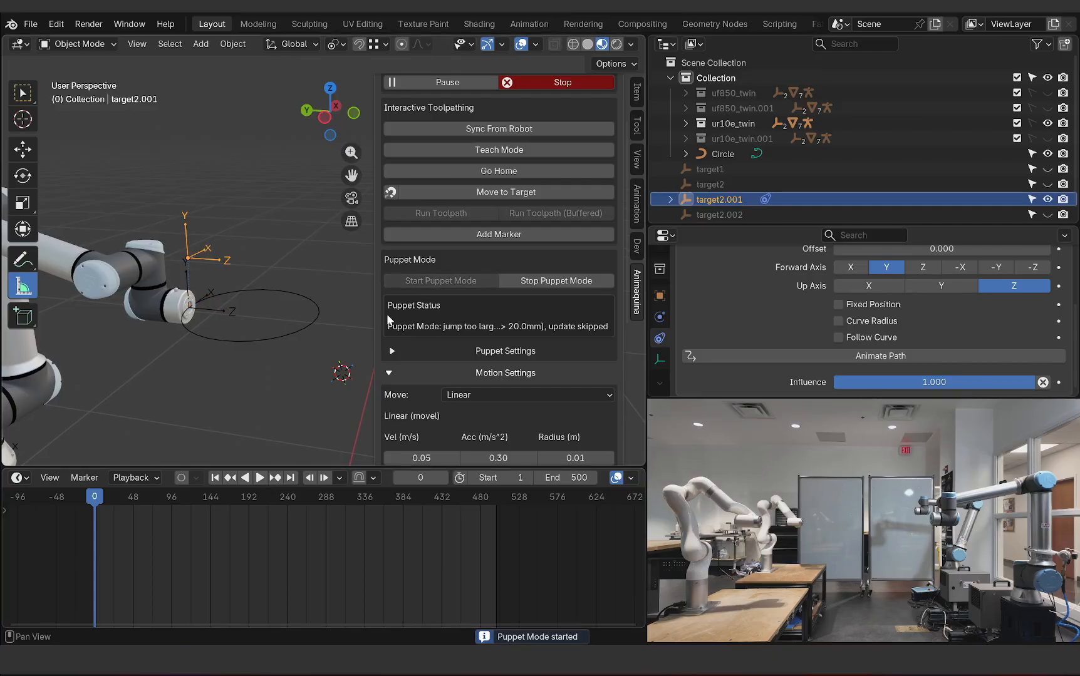
key(alt+g)
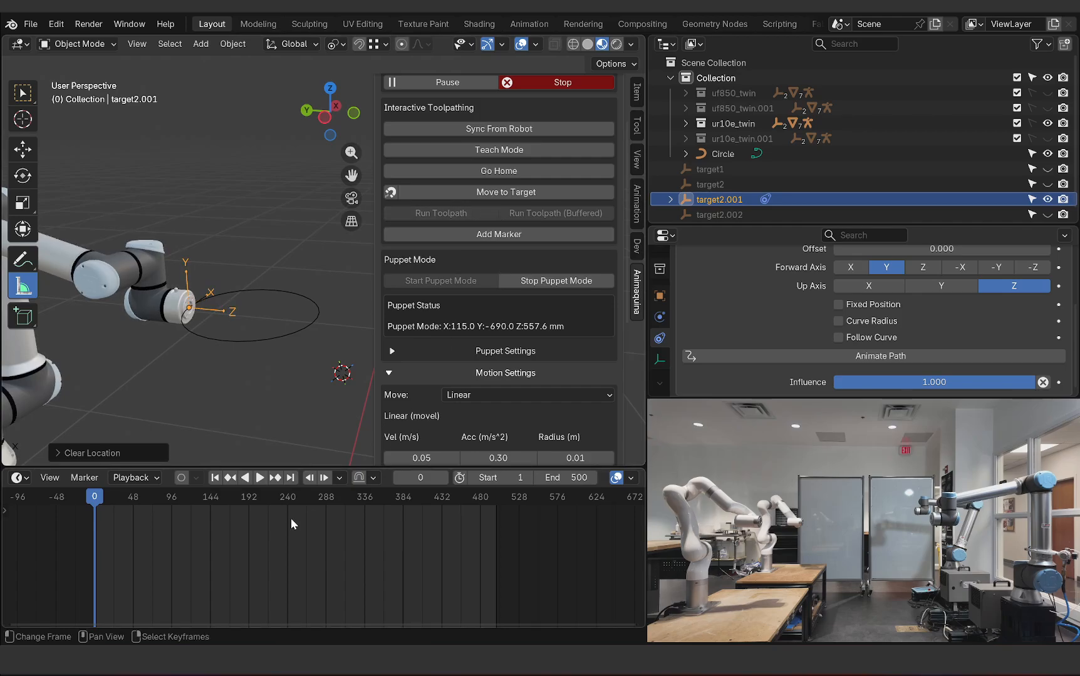
Step: Play the animation in puppet mode so the robot follows the circle, and watch its motion up close
click(259, 478)
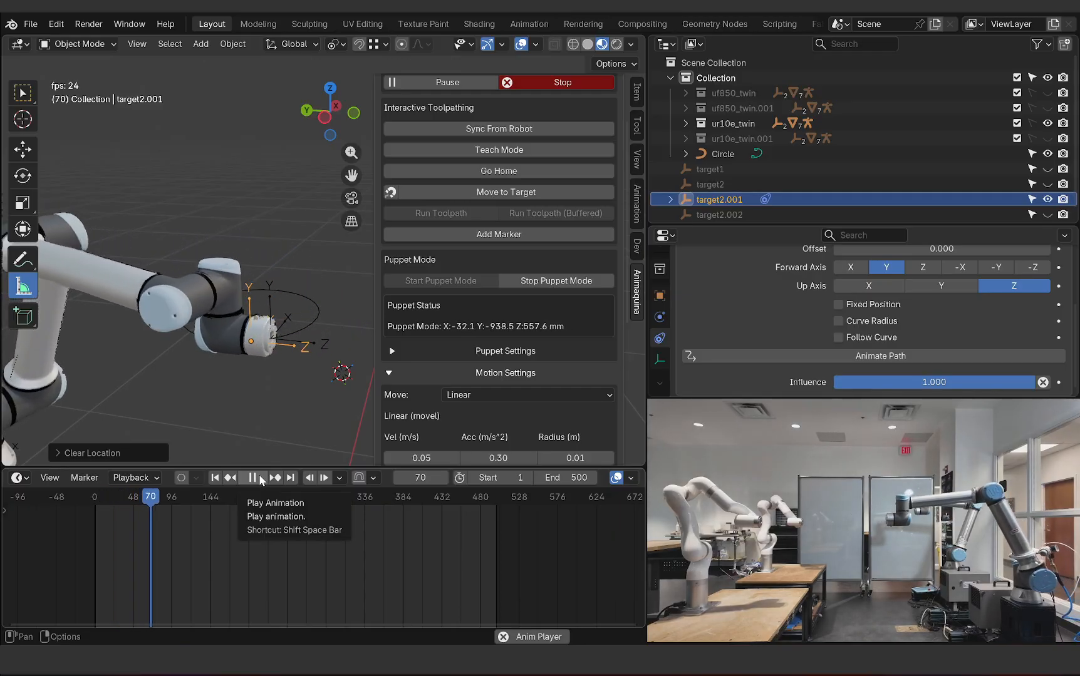
scroll(220, 299, up, 8)
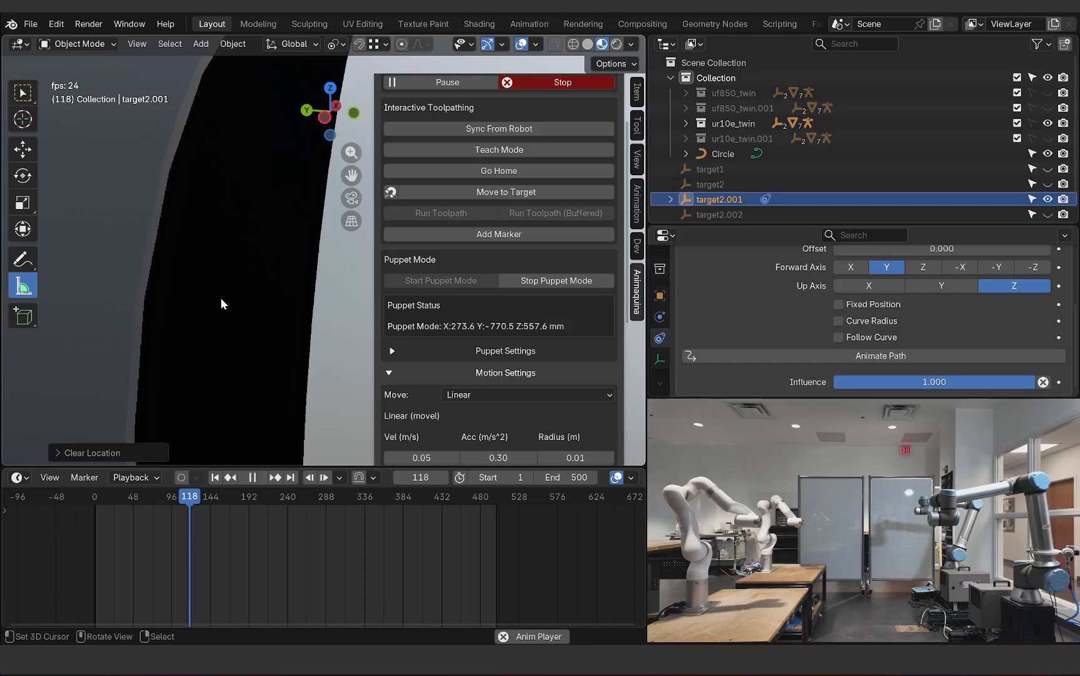
scroll(183, 316, down, 8)
middle_drag(245, 354, 228, 343)
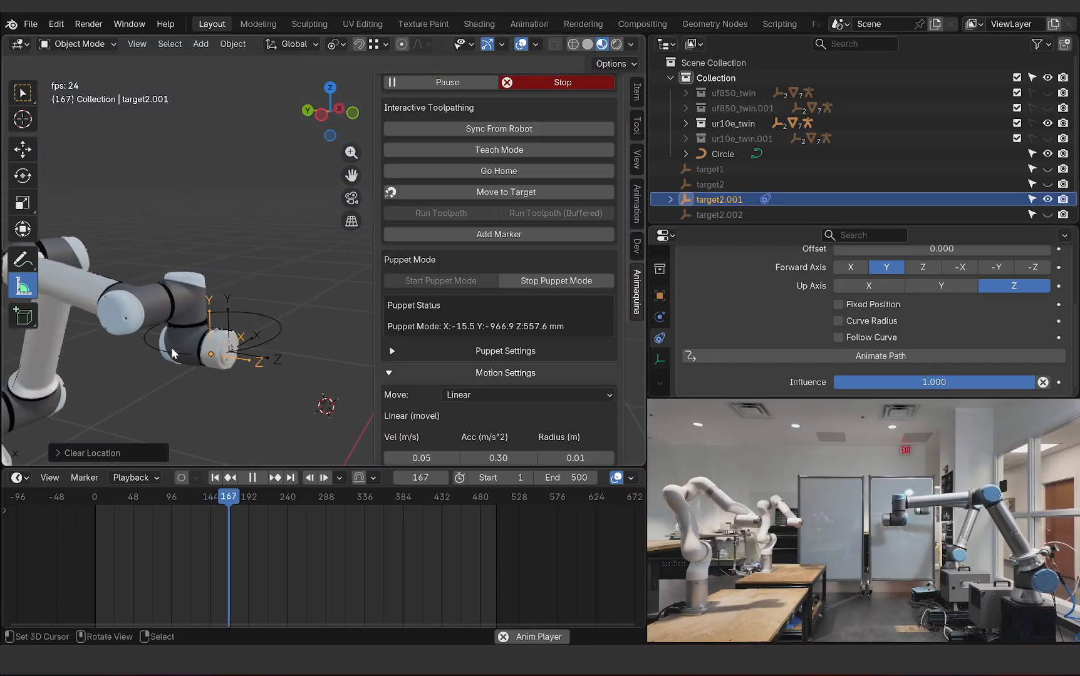
scroll(180, 347, up, 3)
scroll(188, 338, down, 3)
Step: Rotate the circle freely while the animation plays so the robot follows the tilted path
click(256, 360)
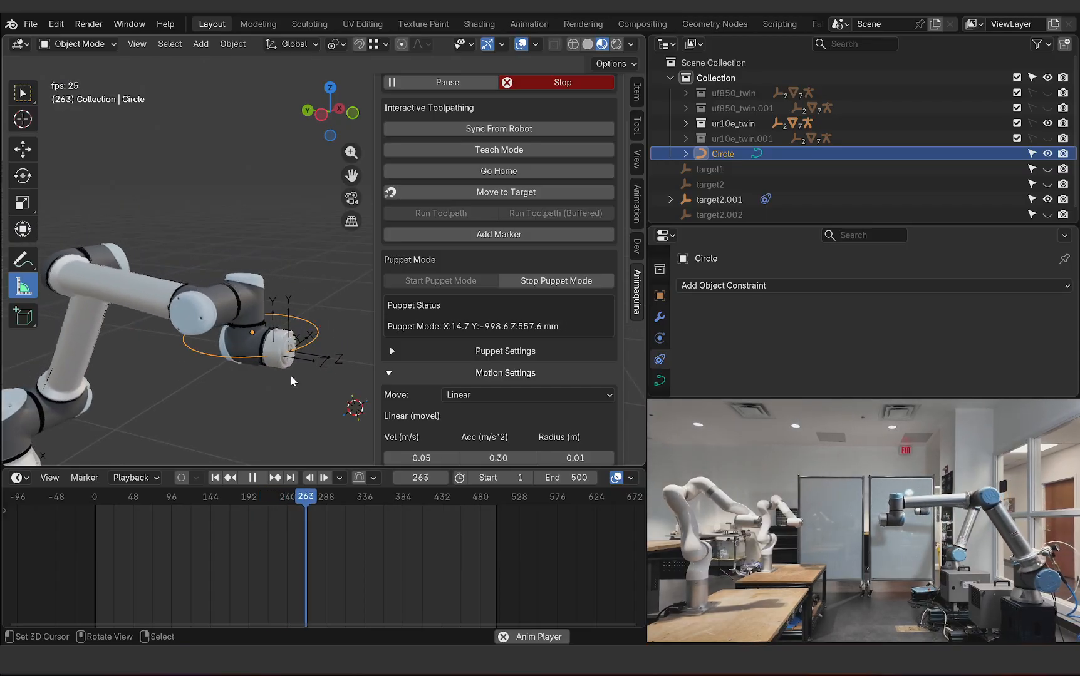
key(r)
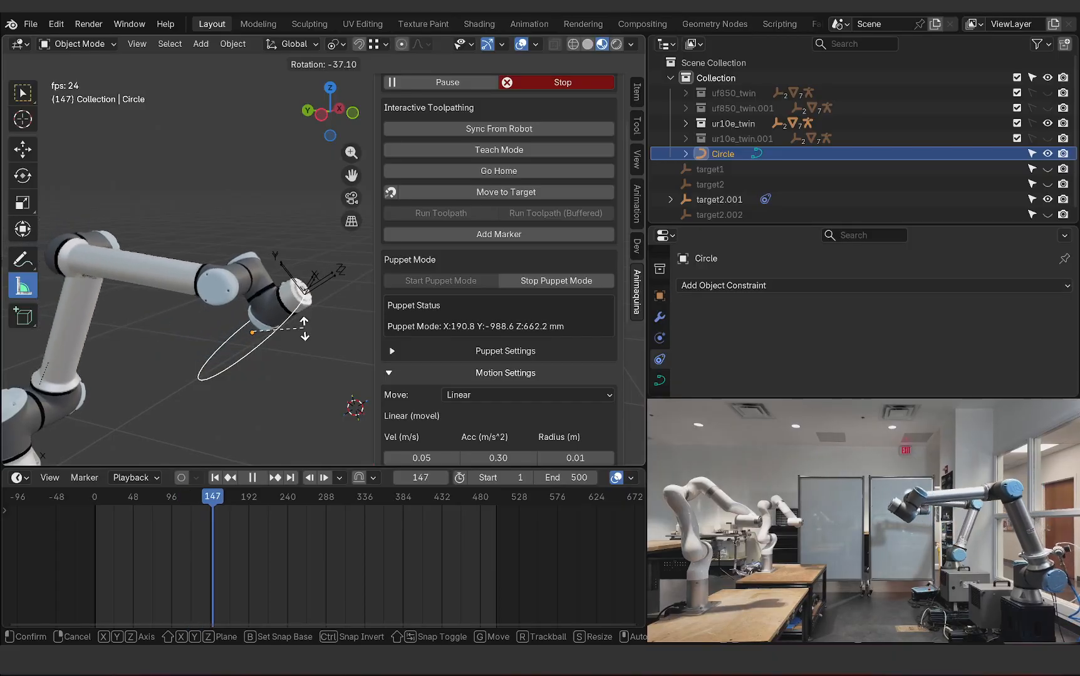
click(304, 361)
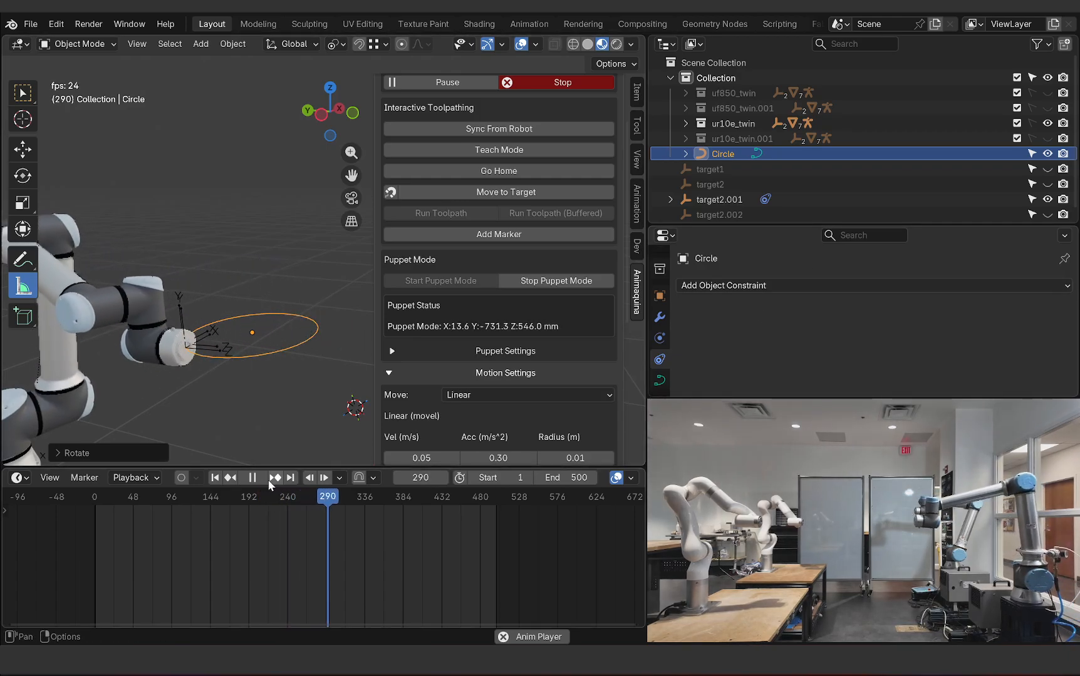
Step: Stop the animation playback and puppet mode
key(space)
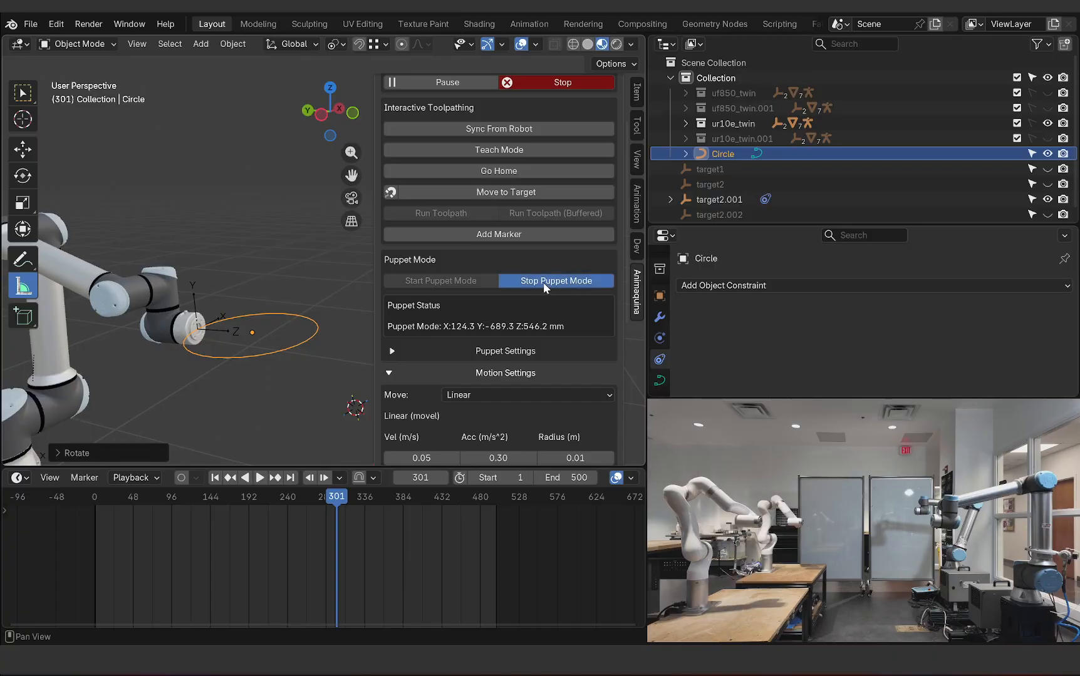
click(542, 282)
Step: Remove the Follow Path constraint from target2.001 and return the timeline to frame 0
click(220, 332)
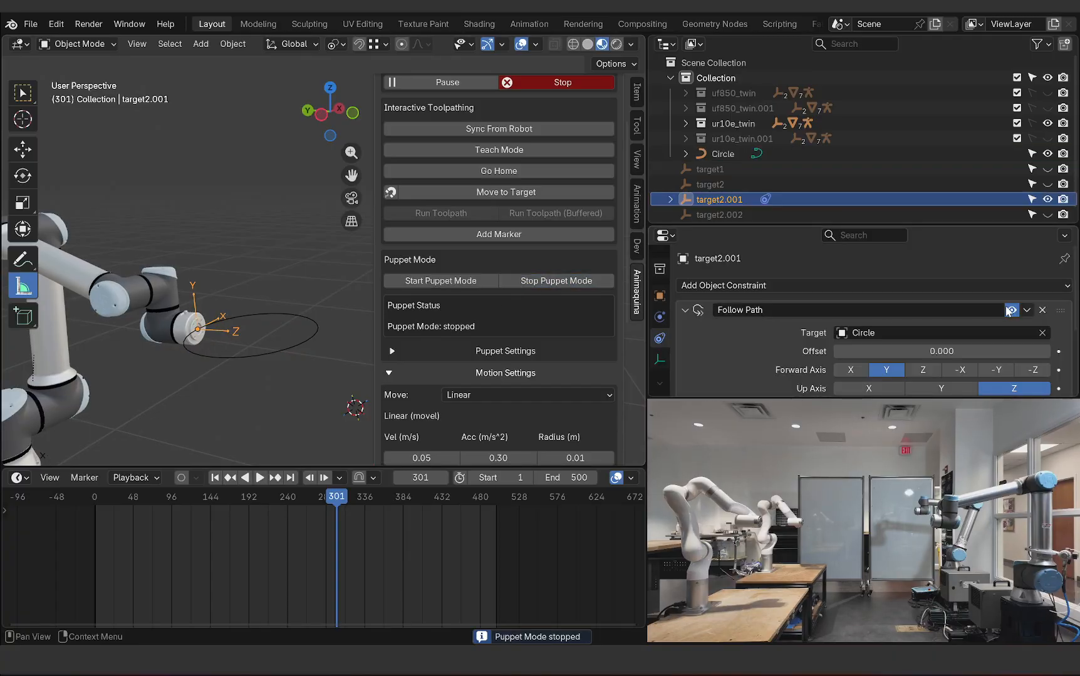
click(1042, 311)
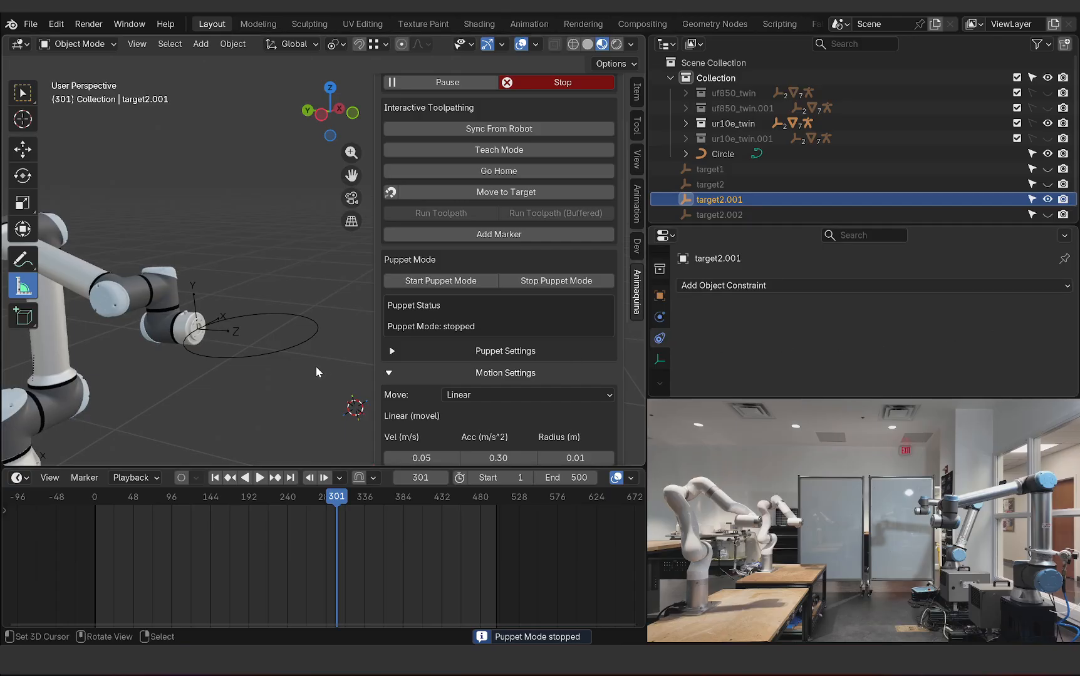
scroll(182, 310, down, 2)
scroll(136, 330, up, 2)
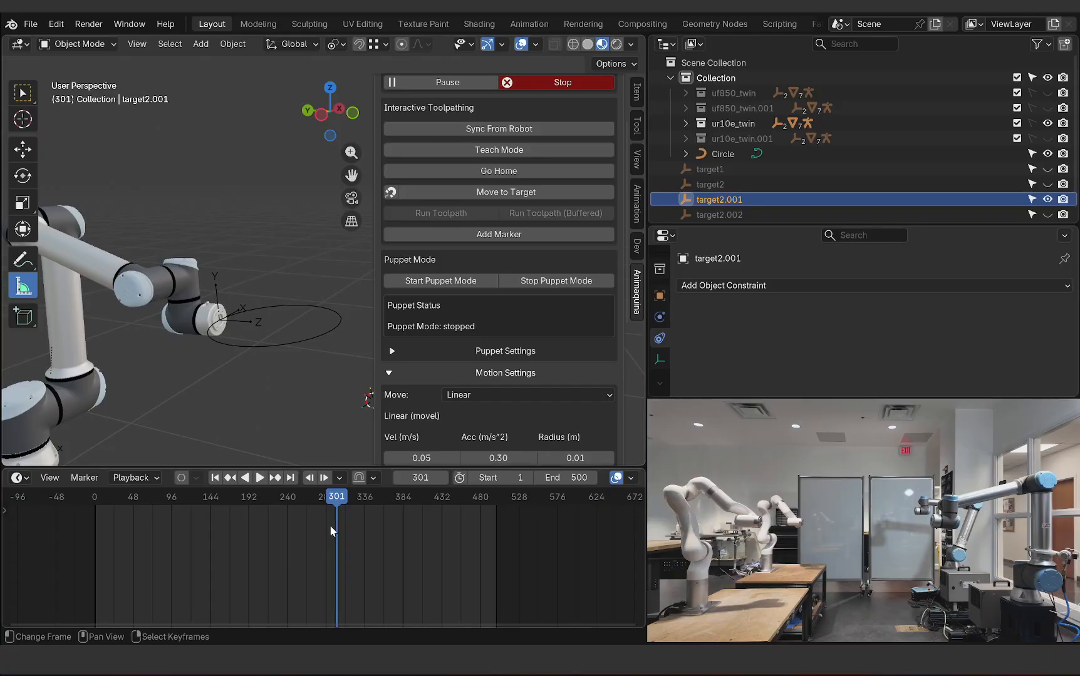
drag(330, 525, 80, 547)
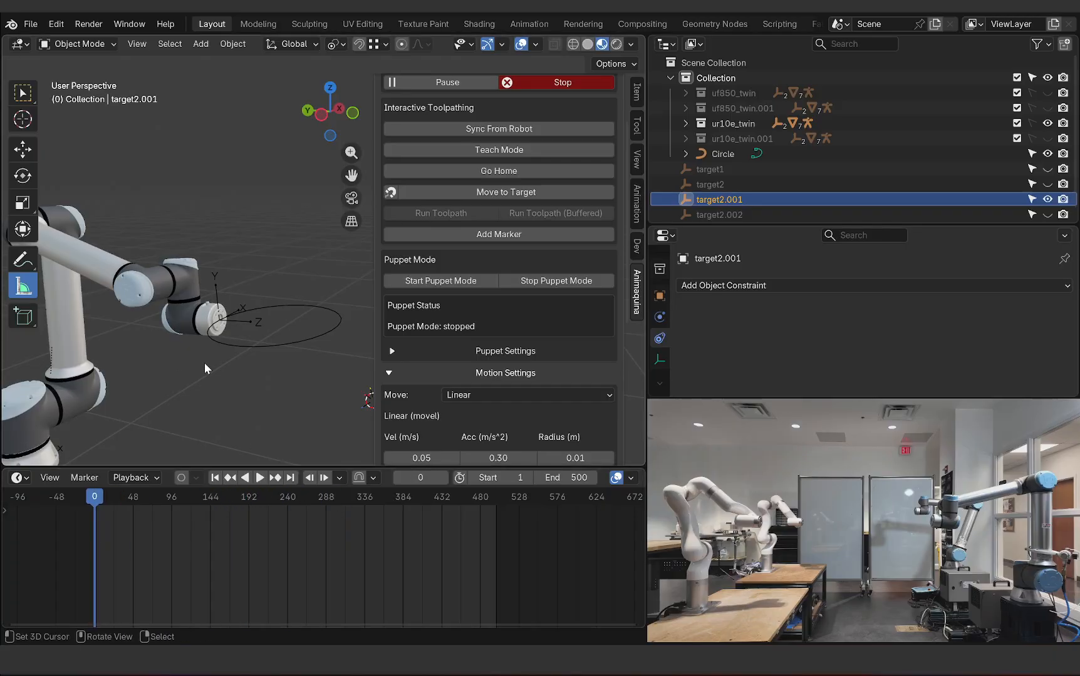
Step: Snap target2.001 to the robot's flange and move it a short distance above and away from the flange
click(243, 323)
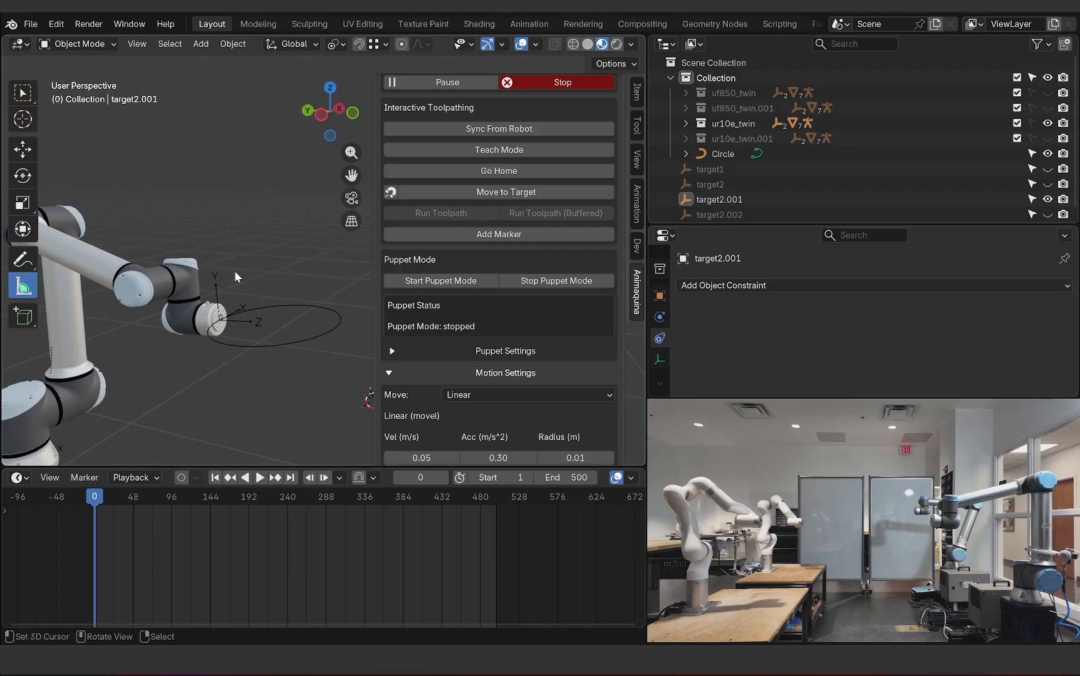
click(390, 194)
click(253, 323)
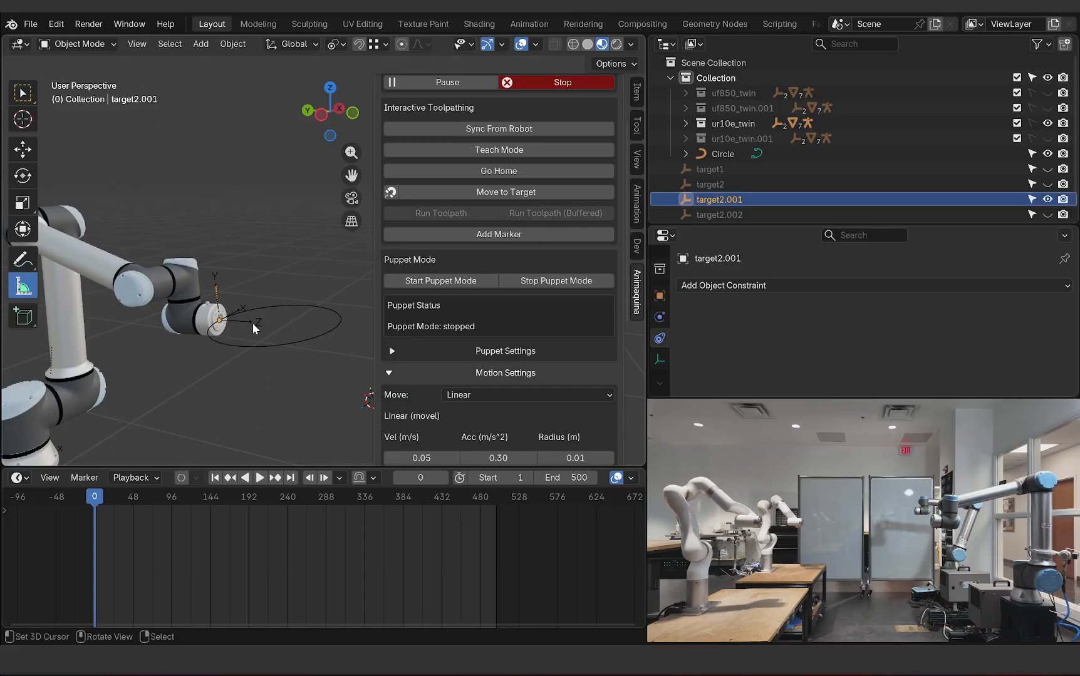
key(g)
click(286, 291)
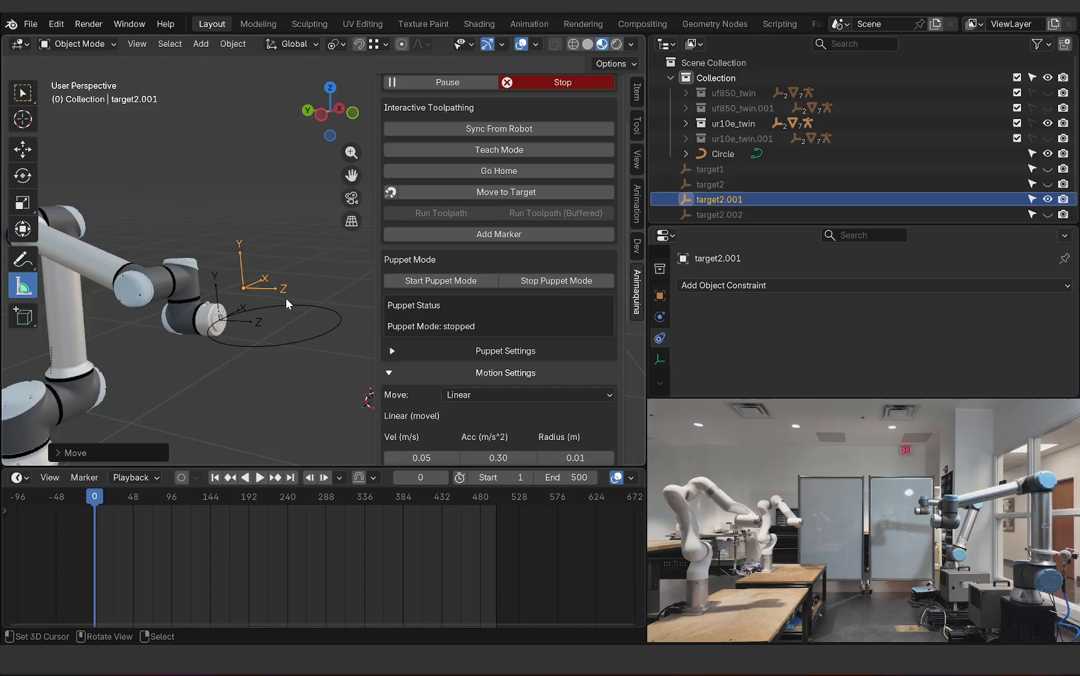
Step: Move the robot to target2.001 and start puppet mode from that position
click(488, 193)
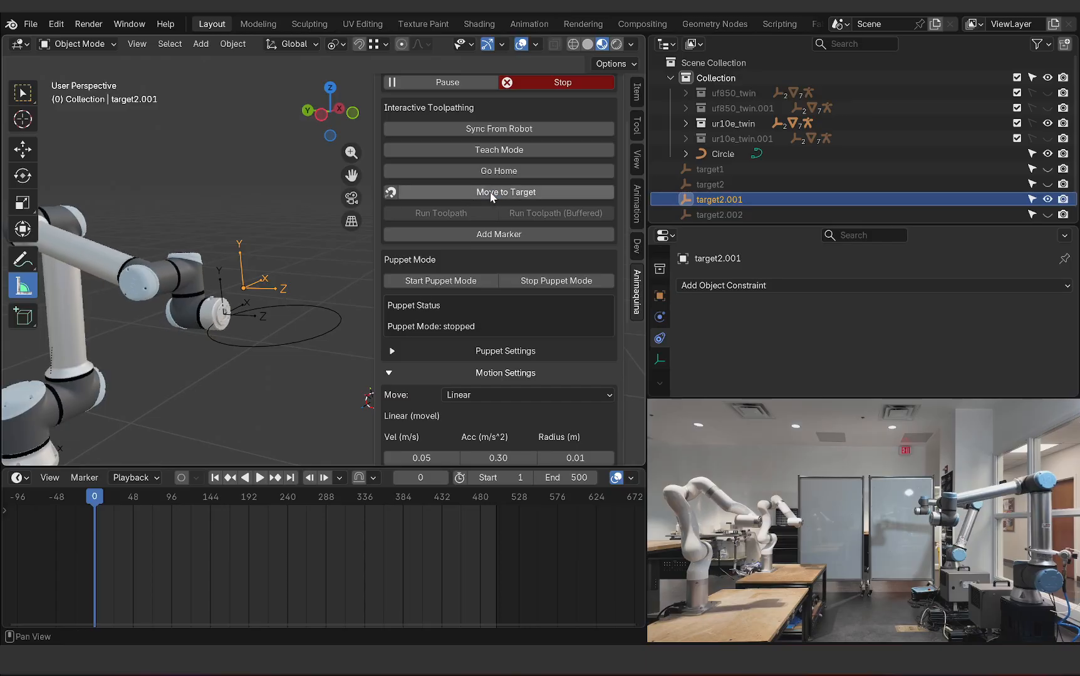
middle_drag(260, 327, 278, 309)
scroll(269, 292, up, 7)
scroll(291, 306, down, 7)
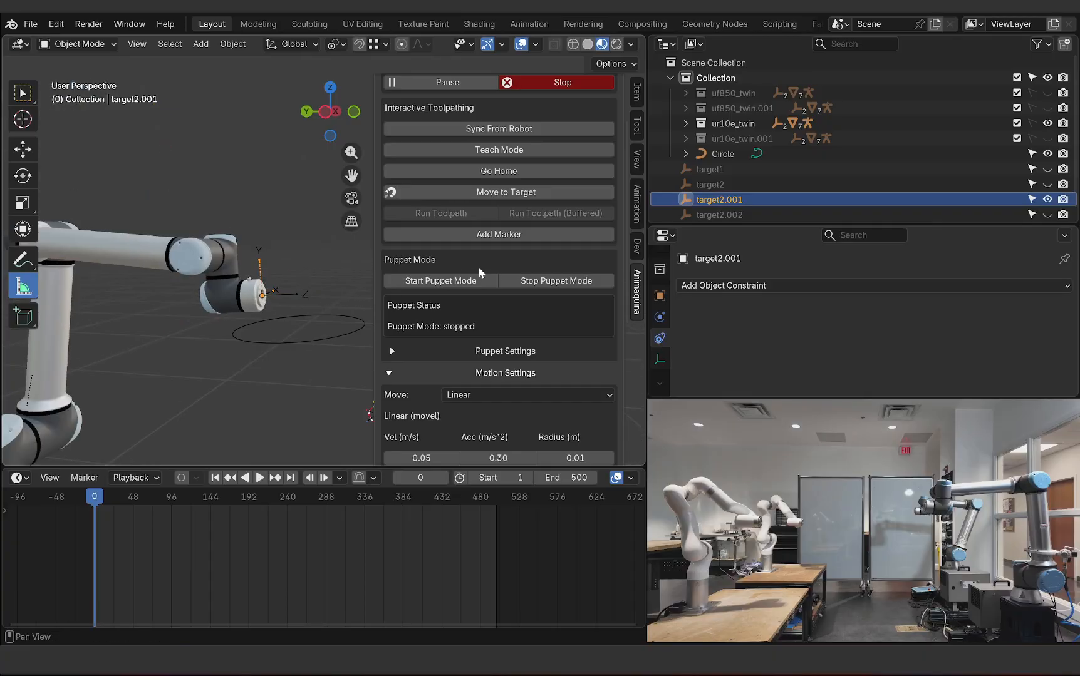
scroll(299, 304, up, 3)
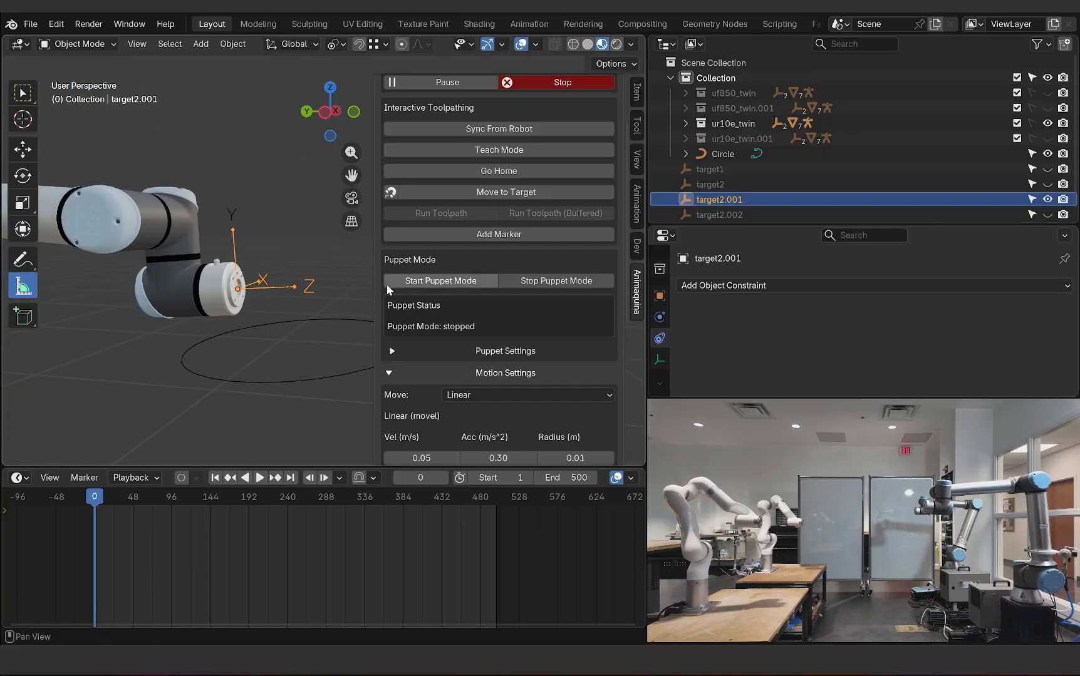
click(439, 279)
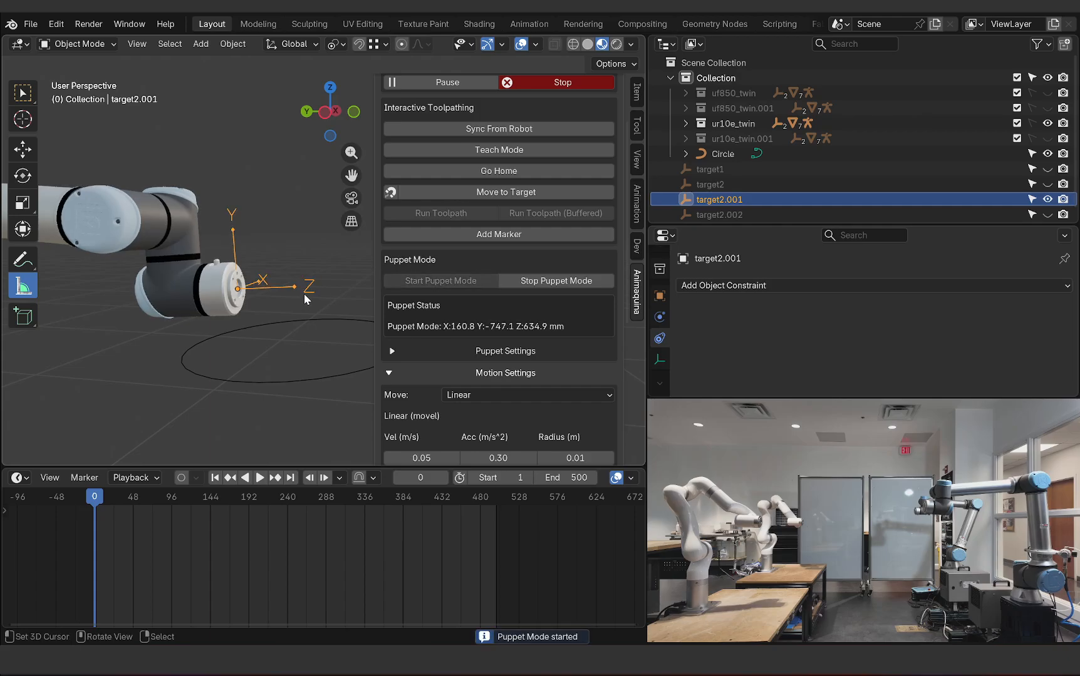
Step: Move target2.001 about 0.04 m, mostly upward, and rotate it freely so the robot follows in puppet mode
key(g)
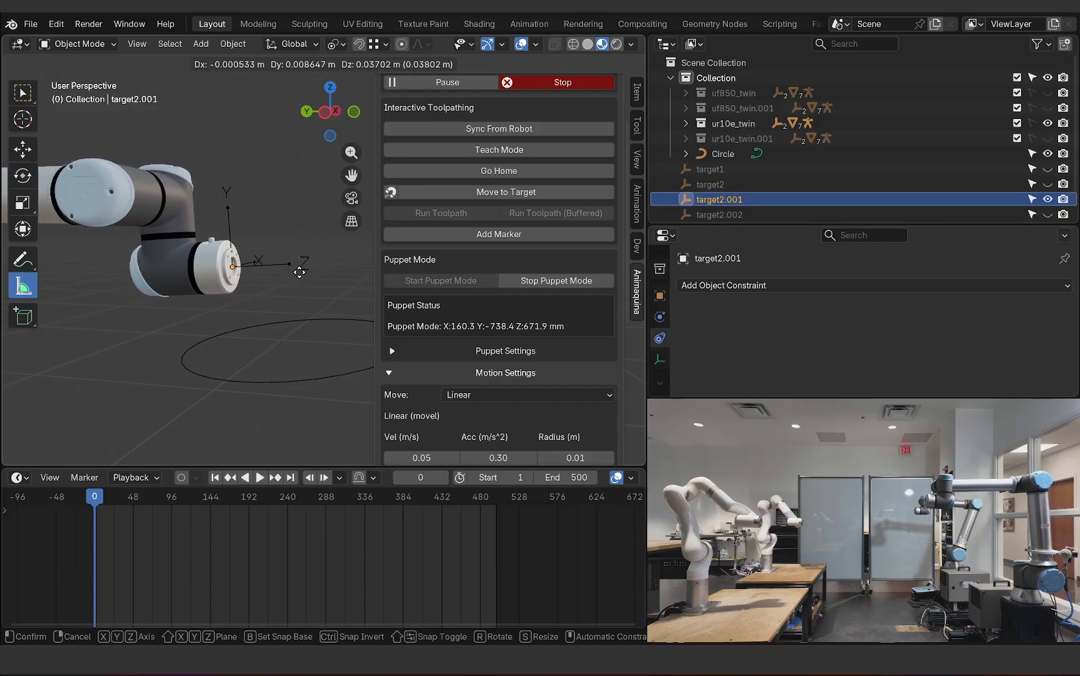
click(300, 272)
key(r)
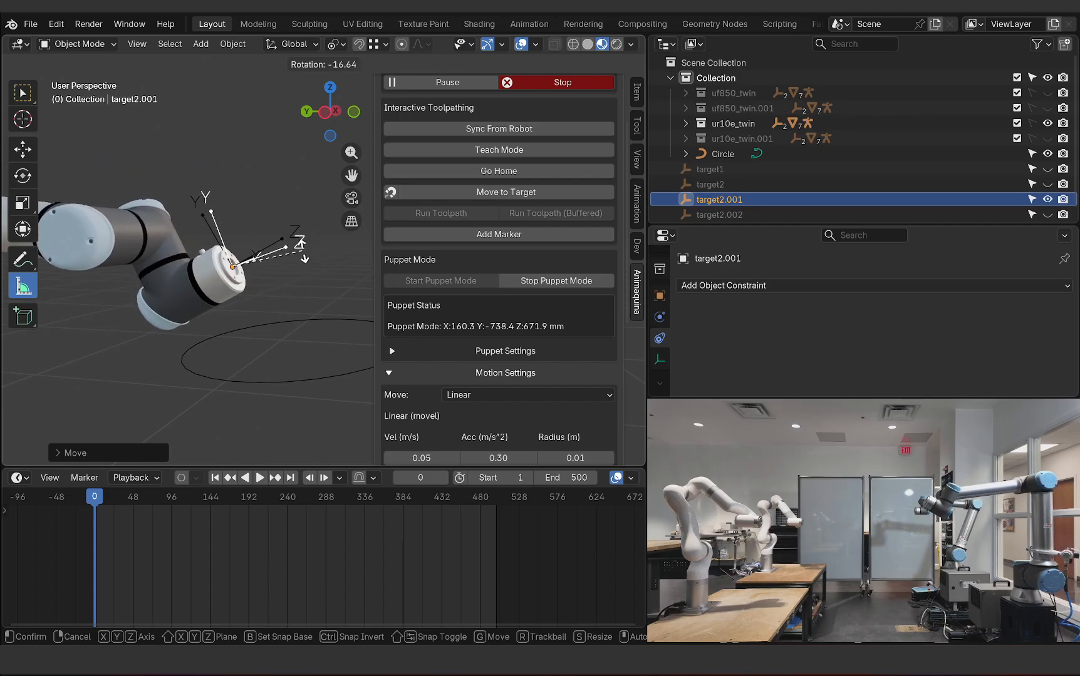
click(303, 272)
scroll(304, 272, down, 6)
mouse_move(283, 272)
middle_down()
mouse_move(234, 279)
mouse_move(295, 268)
middle_up()
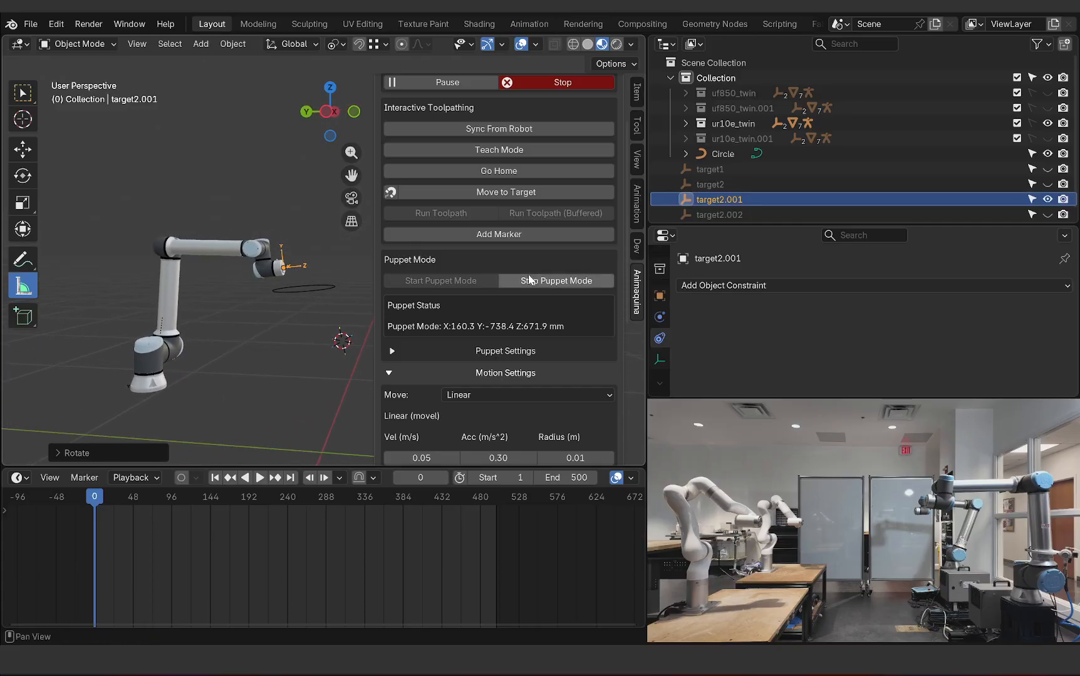
Step: Review the motion settings, keeping the Linear move type and examining the linear, joint and home velocities and accelerations
scroll(471, 300, down, 3)
scroll(471, 303, up, 2)
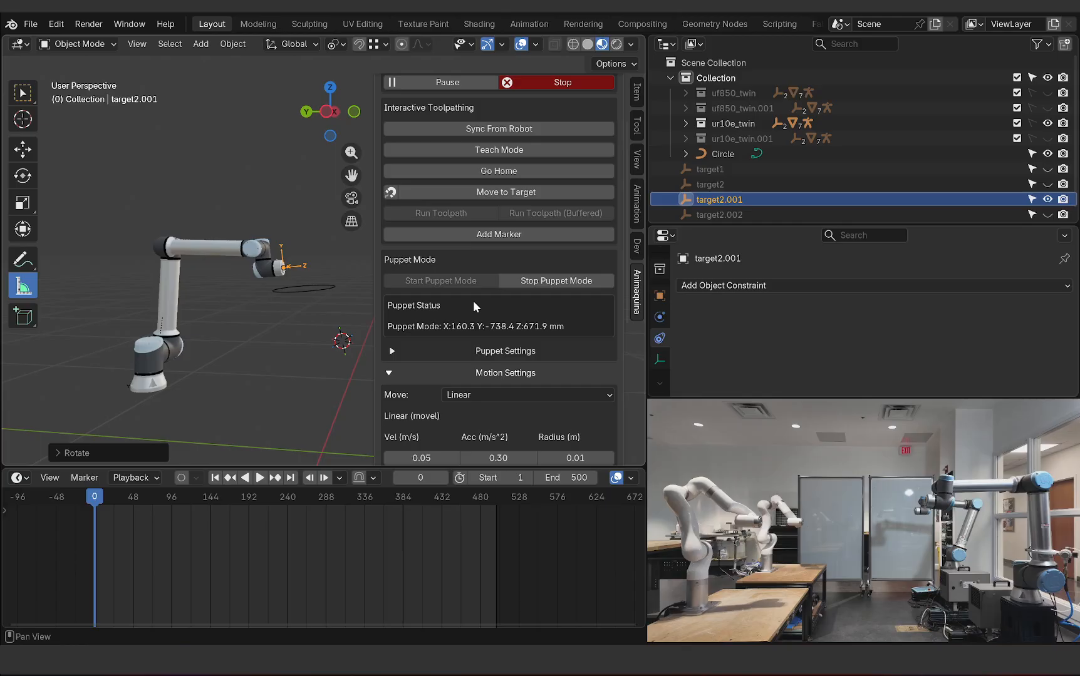
scroll(474, 317, down, 1)
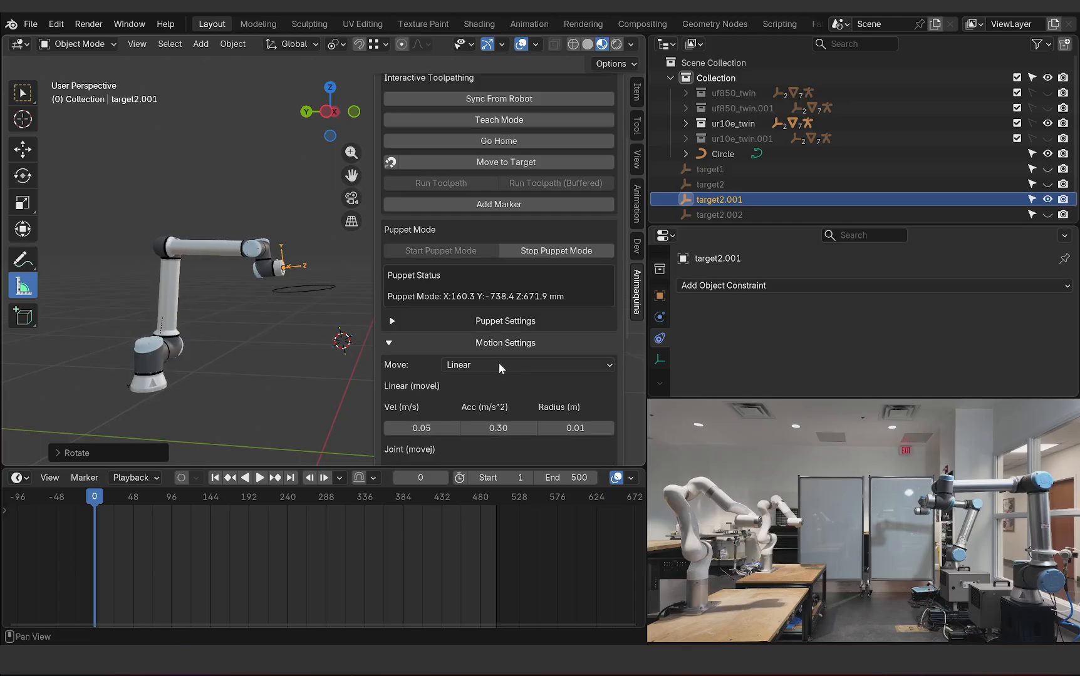
scroll(466, 253, up, 1)
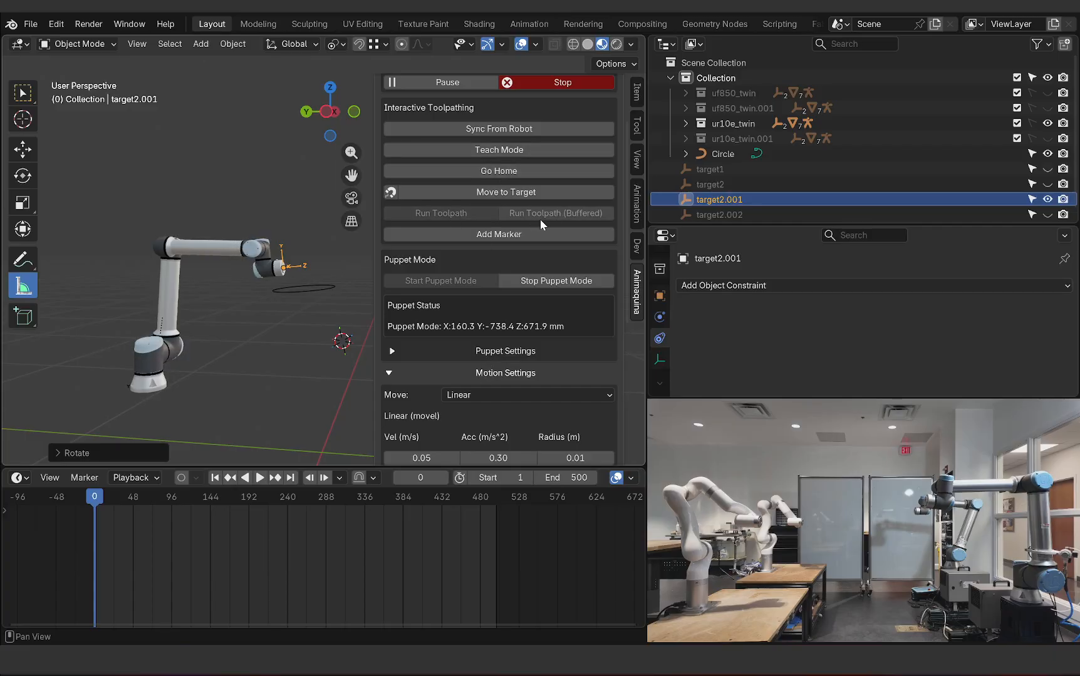
scroll(526, 292, down, 2)
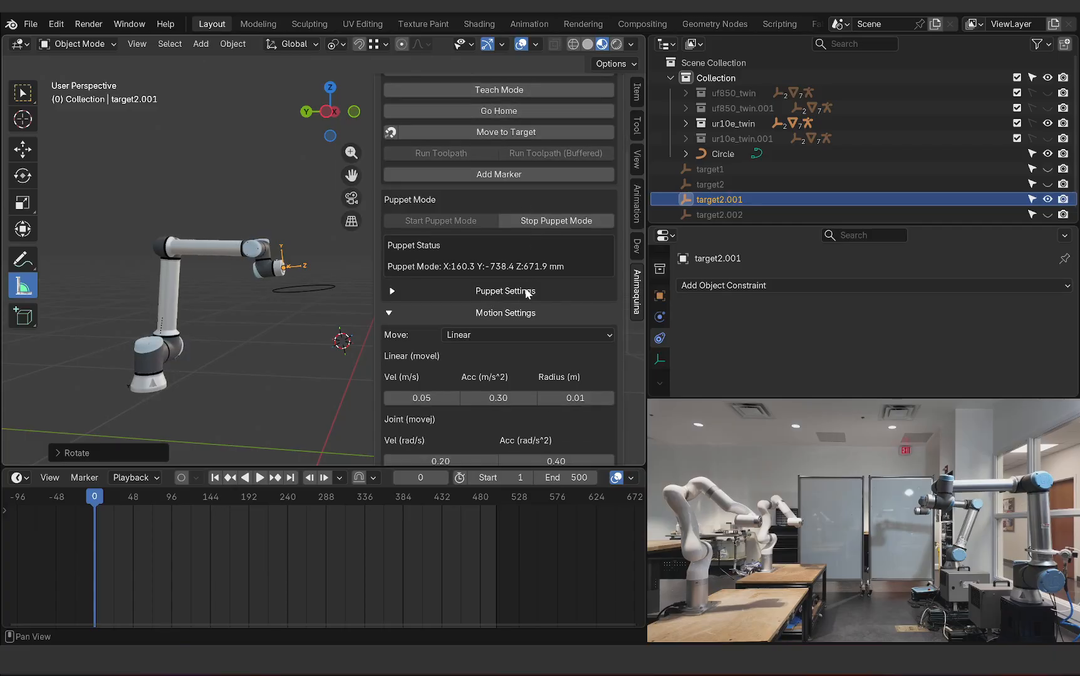
scroll(515, 358, down, 2)
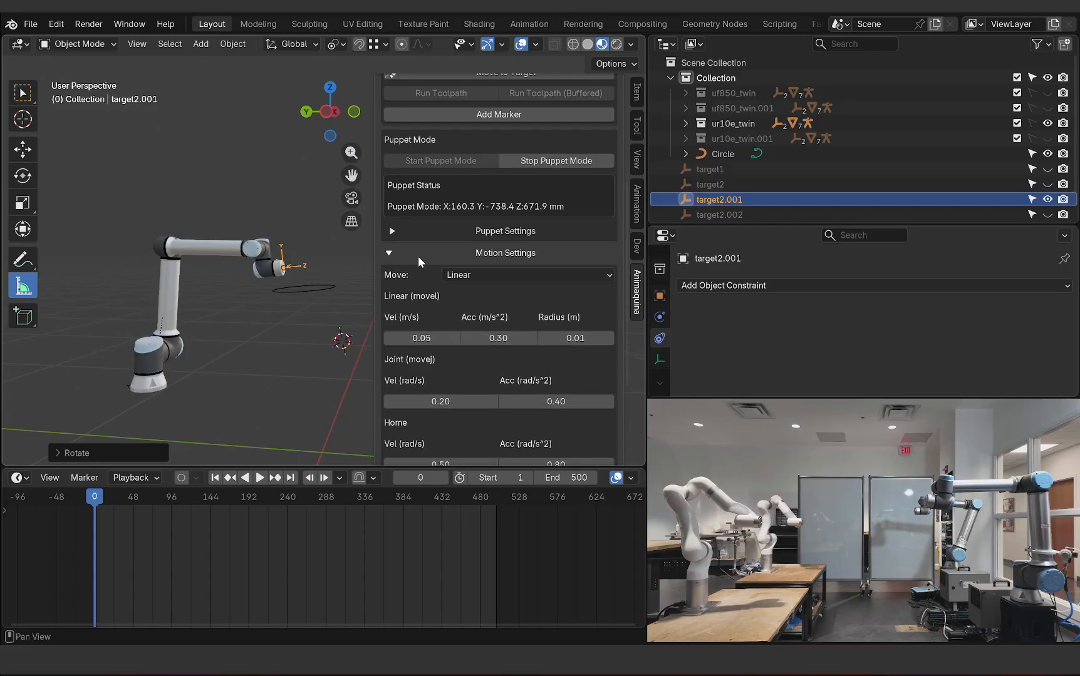
click(499, 272)
click(457, 294)
scroll(487, 320, down, 2)
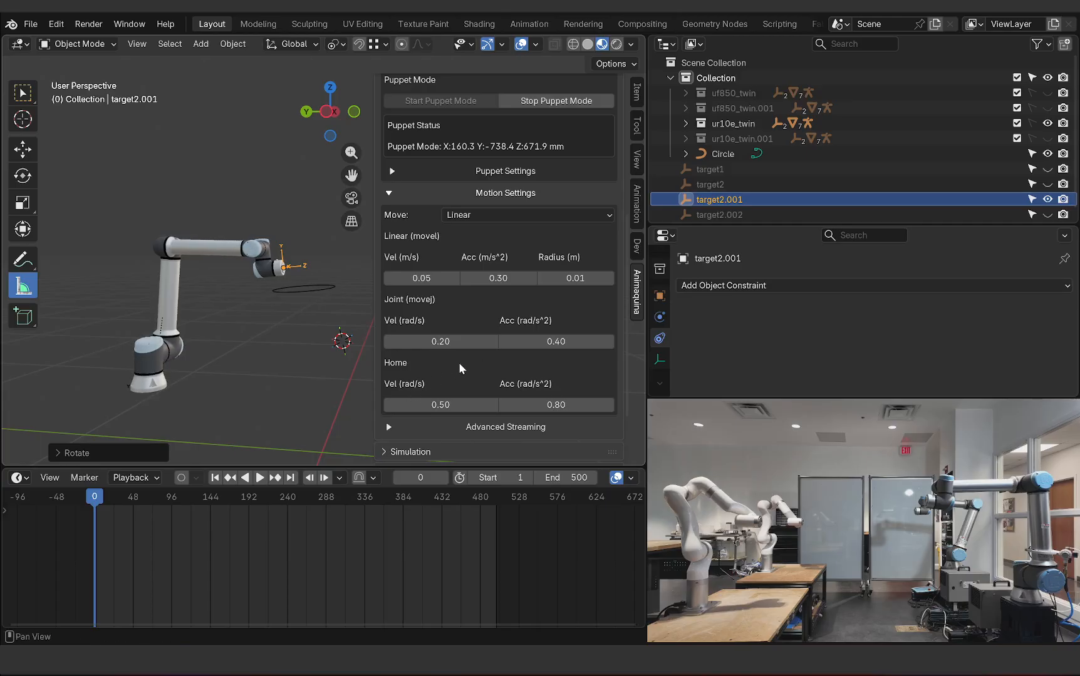
click(391, 192)
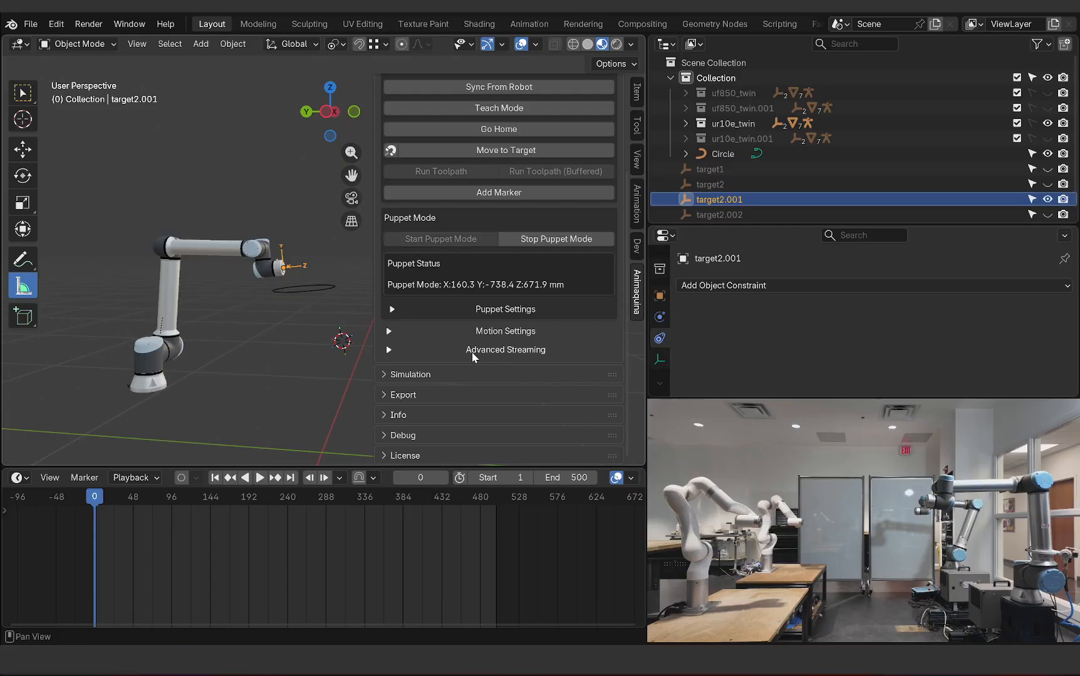
Step: Examine the Advanced Streaming settings for the UR buffered toolpath, then collapse the robot control settings
click(429, 349)
scroll(469, 332, down, 3)
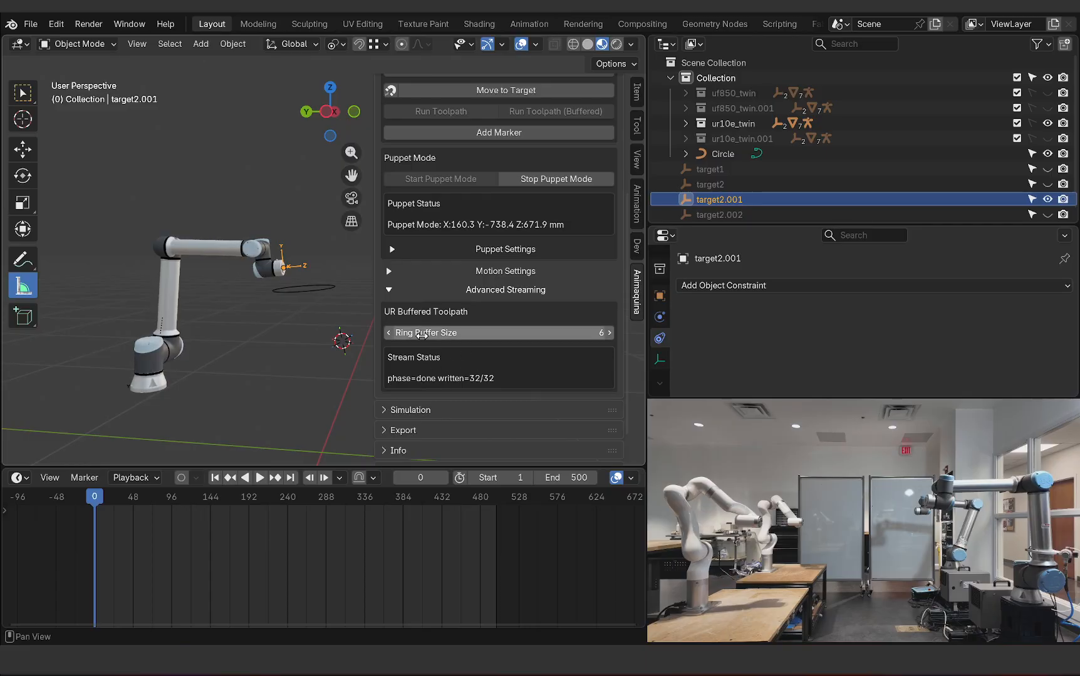
click(388, 290)
scroll(389, 291, up, 2)
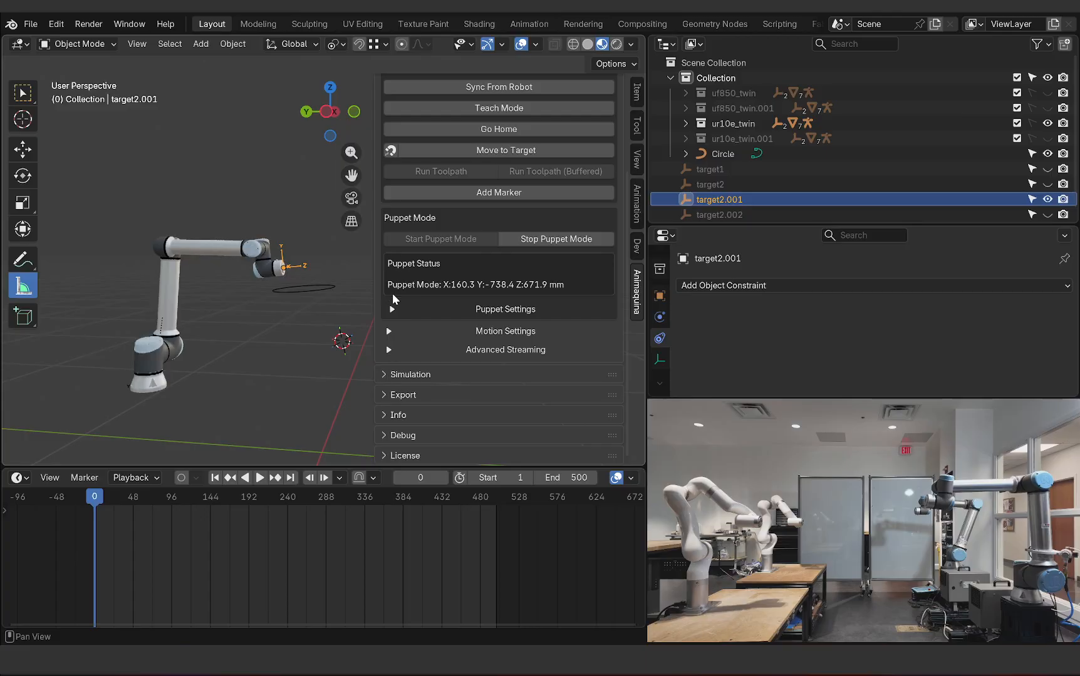
scroll(449, 294, up, 2)
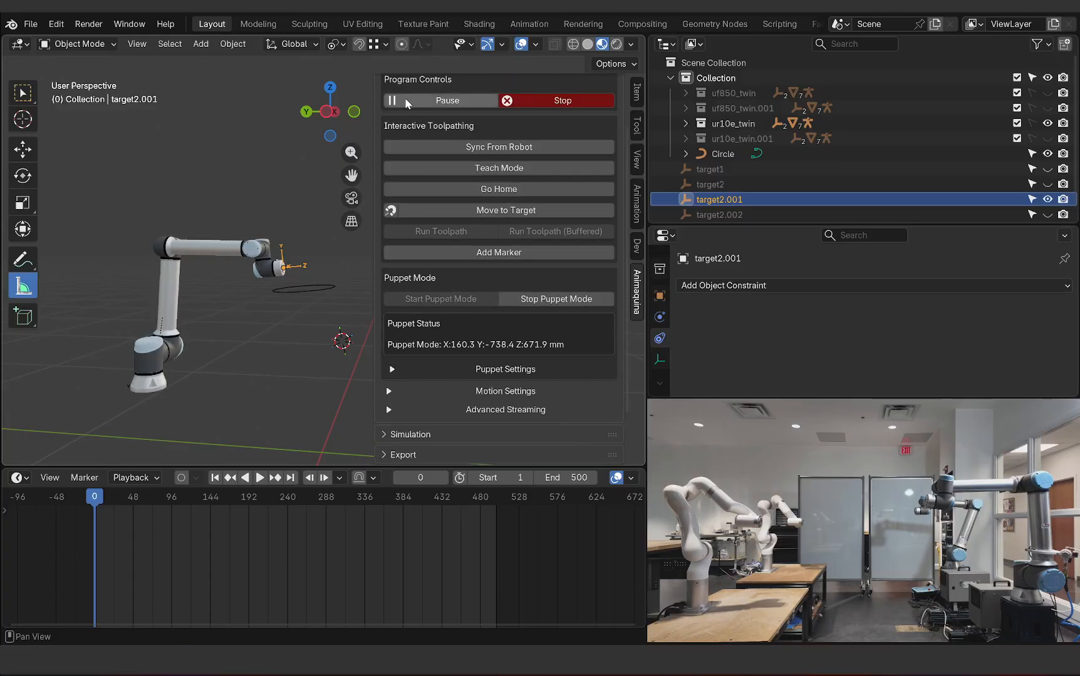
scroll(406, 119, up, 2)
click(394, 116)
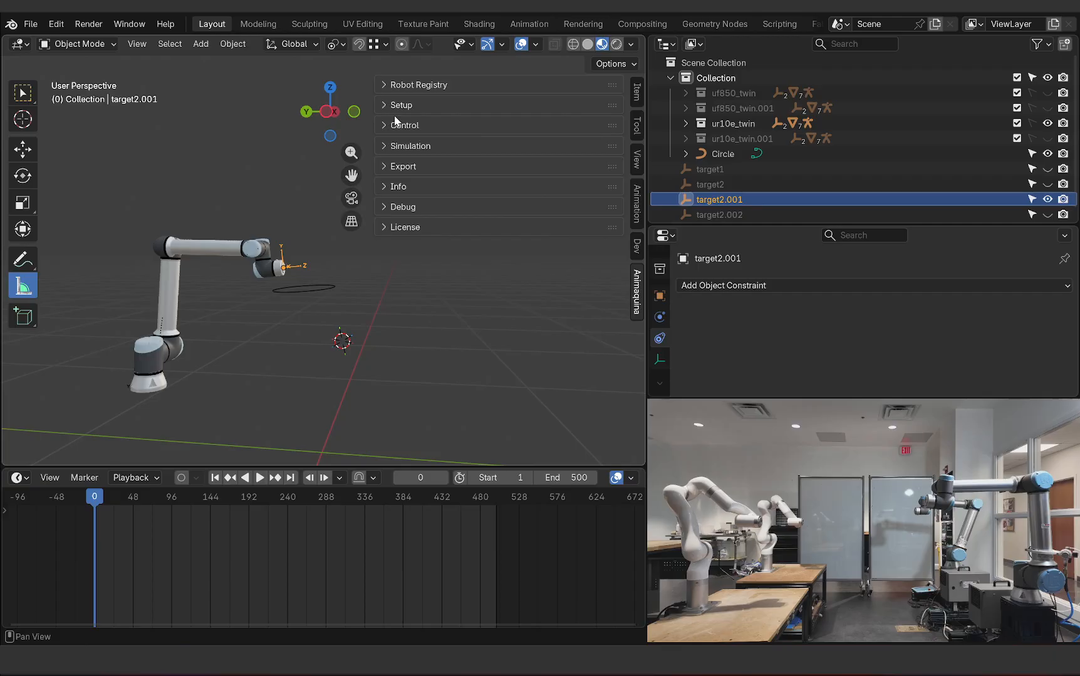
Step: Convert the Circle curve to a mesh
click(340, 280)
key(F3)
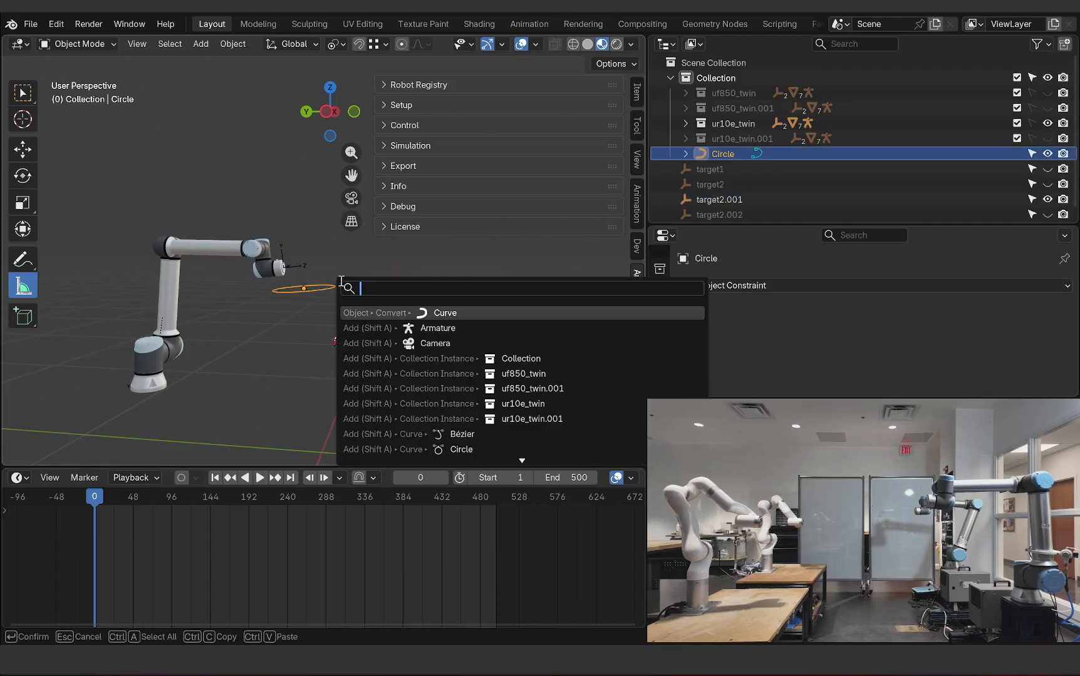
text(V)
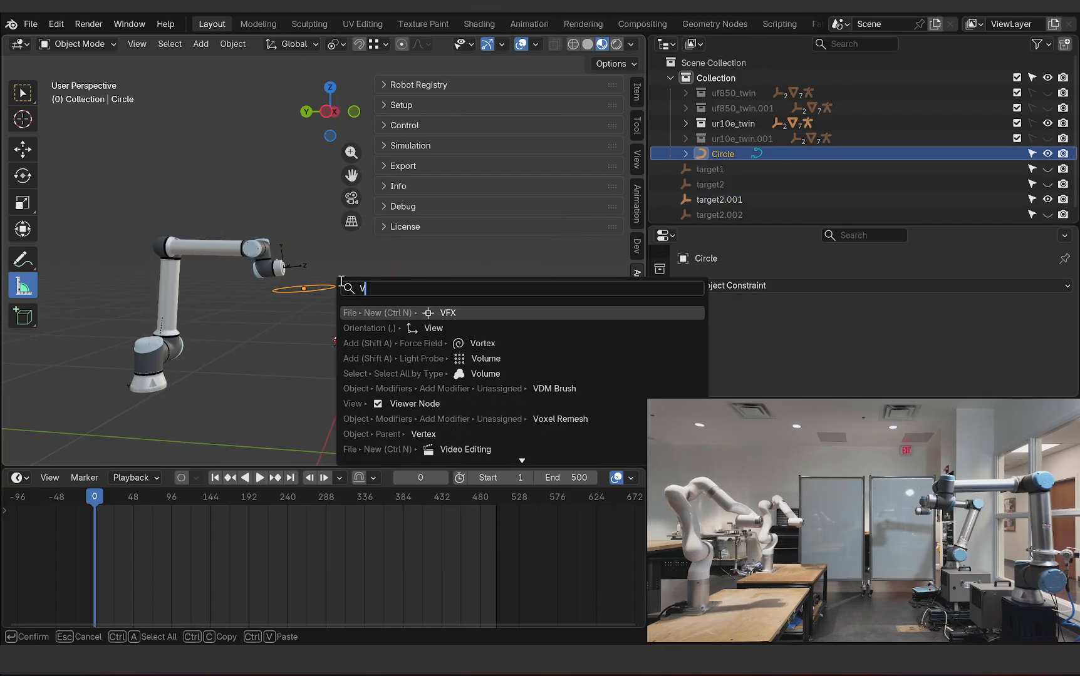
key(BackSpace)
text(CONVERT TO)
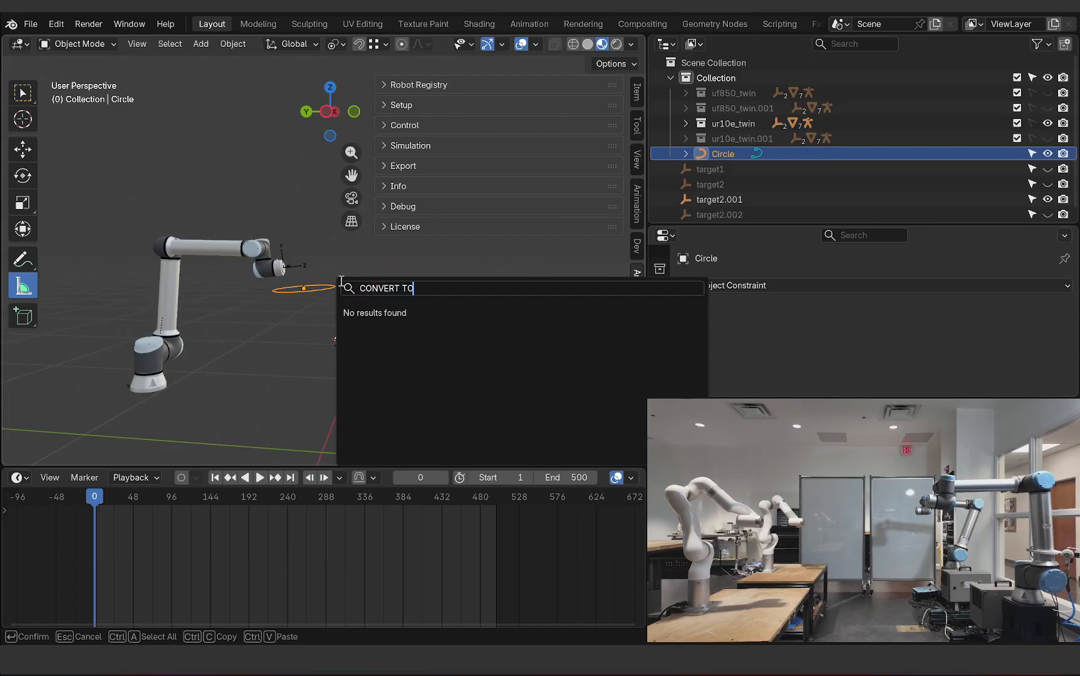
text( MES)
key(BackSpace)
key(BackSpace)
key(BackSpace)
key(BackSpace)
key(BackSpace)
key(BackSpace)
key(BackSpace)
key(BackSpace)
key(BackSpace)
key(BackSpace)
key(BackSpace)
key(BackSpace)
key(BackSpace)
text(ONVERT)
key(Return)
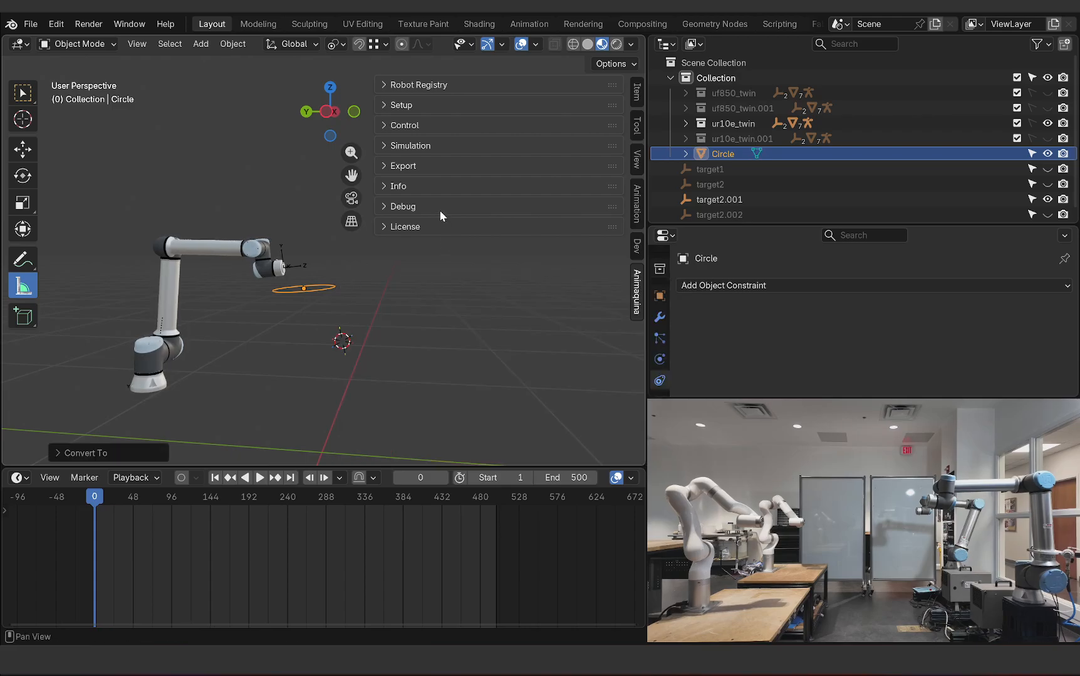
Step: Export the circle toolpath as animaquina.script and animaquina.urp, and open animaquina.urp in a Text Editor replacing the Outliner
click(398, 168)
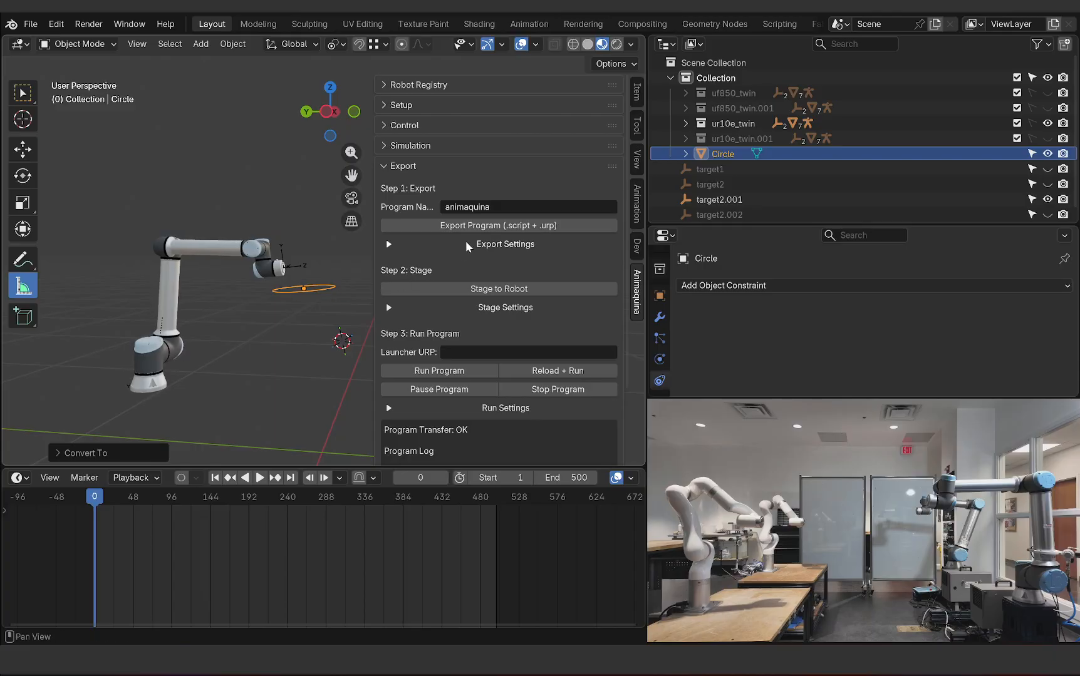
click(509, 224)
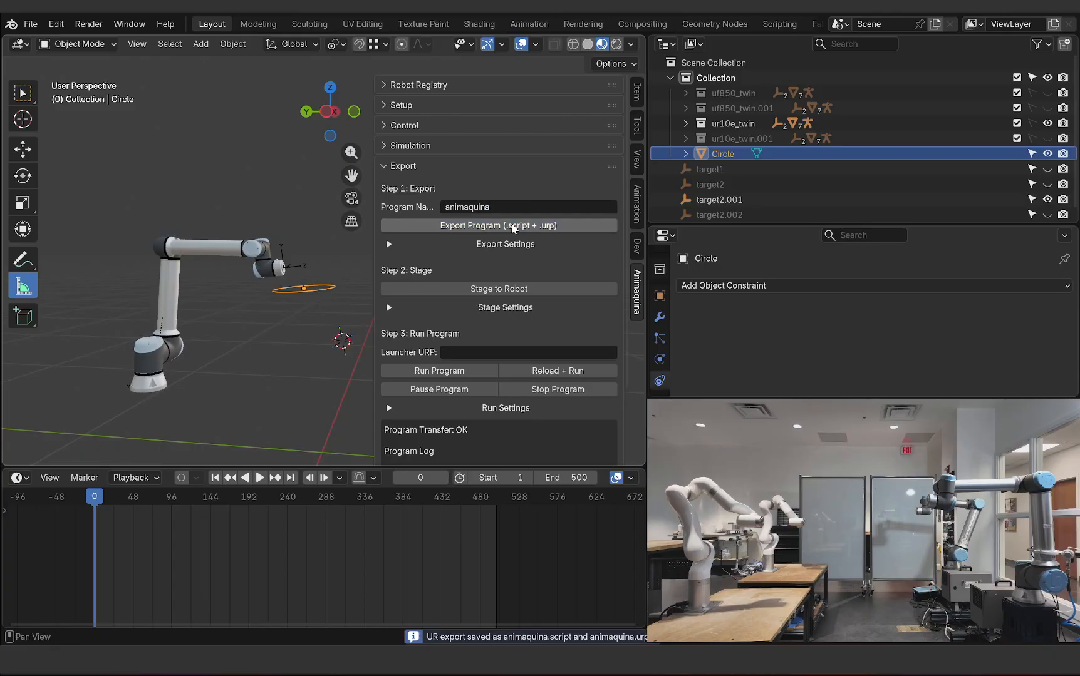
click(664, 45)
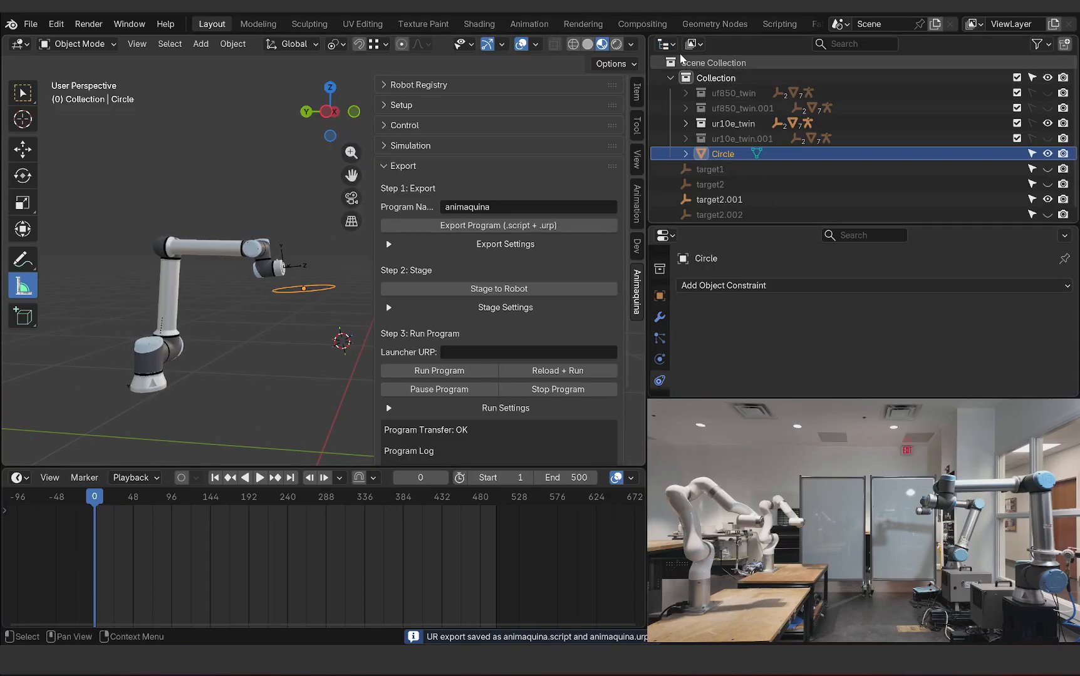
click(672, 50)
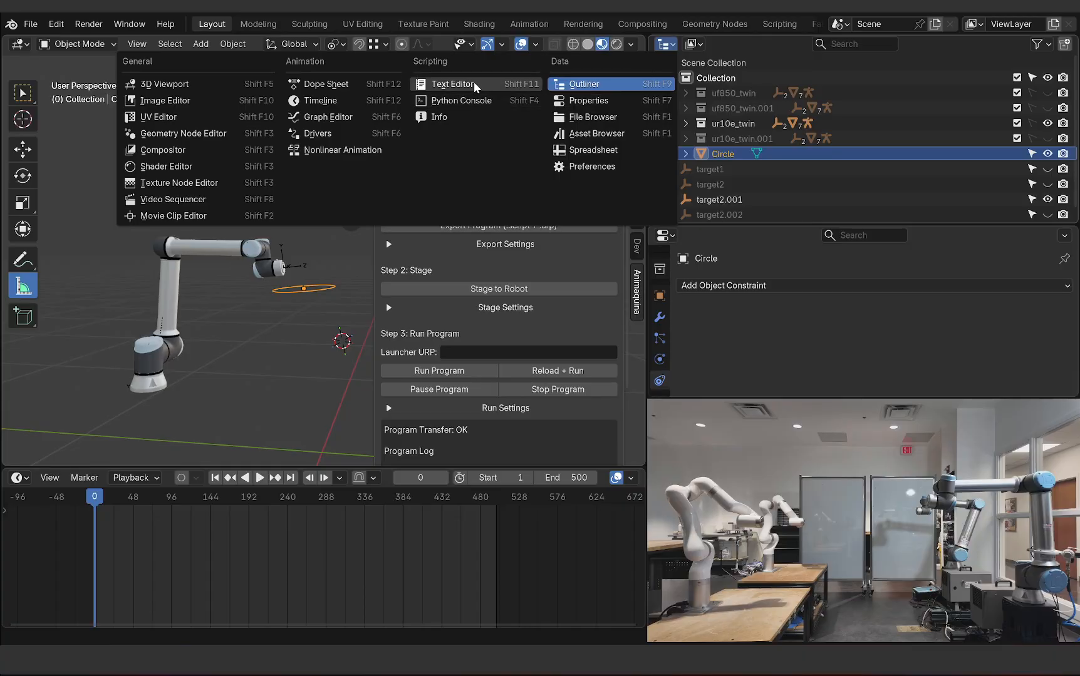
click(451, 84)
click(813, 45)
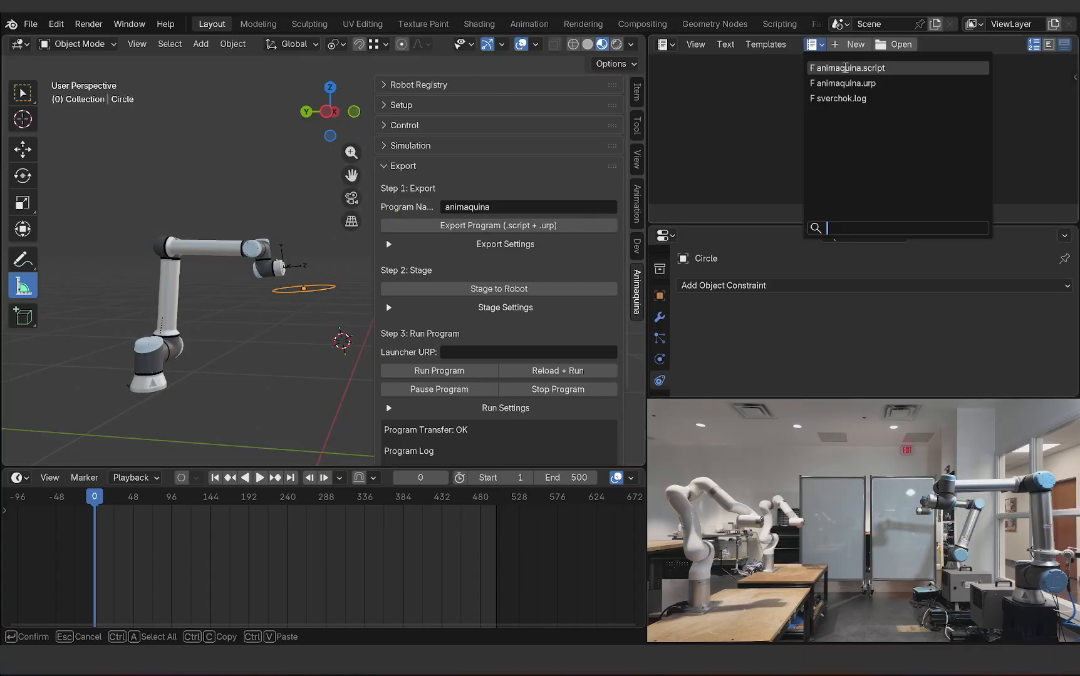
click(845, 84)
Step: Read through the exported animaquina.urp from its header to its end, examining the popup, movej and movel commands, and review the program run options
scroll(788, 110, up, 5)
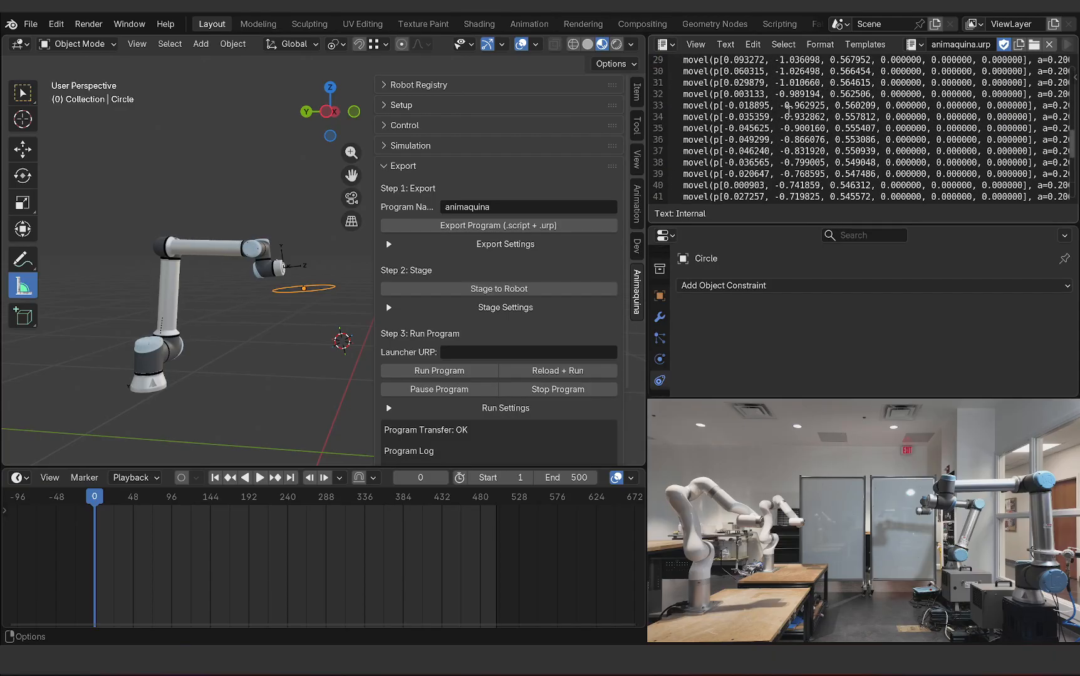
scroll(788, 110, up, 9)
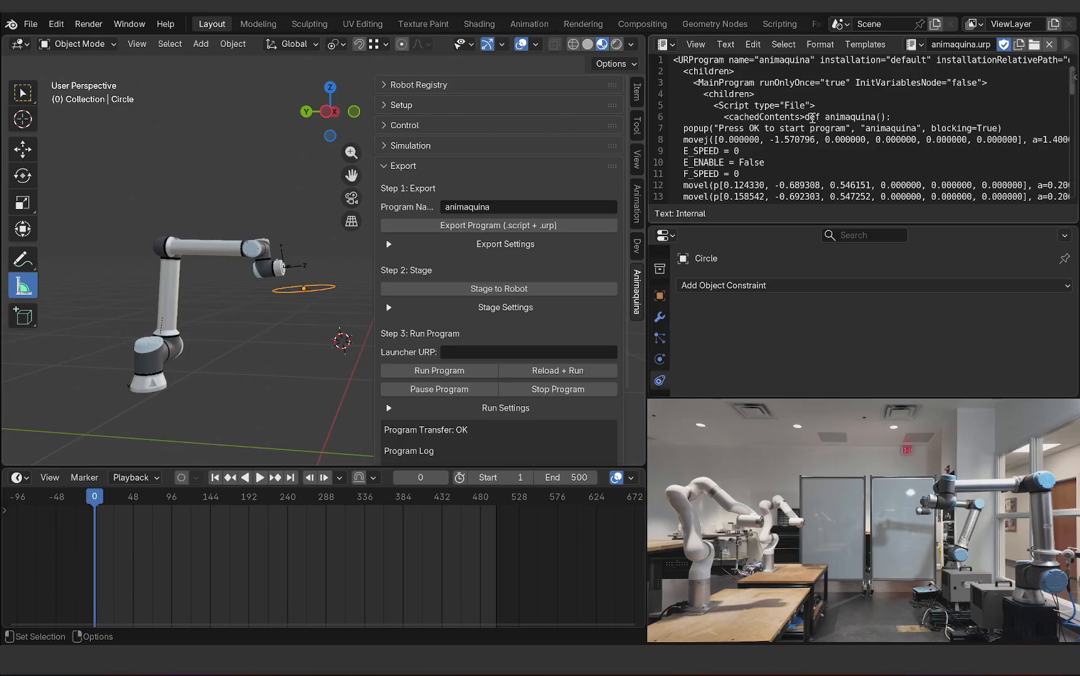
scroll(786, 131, down, 2)
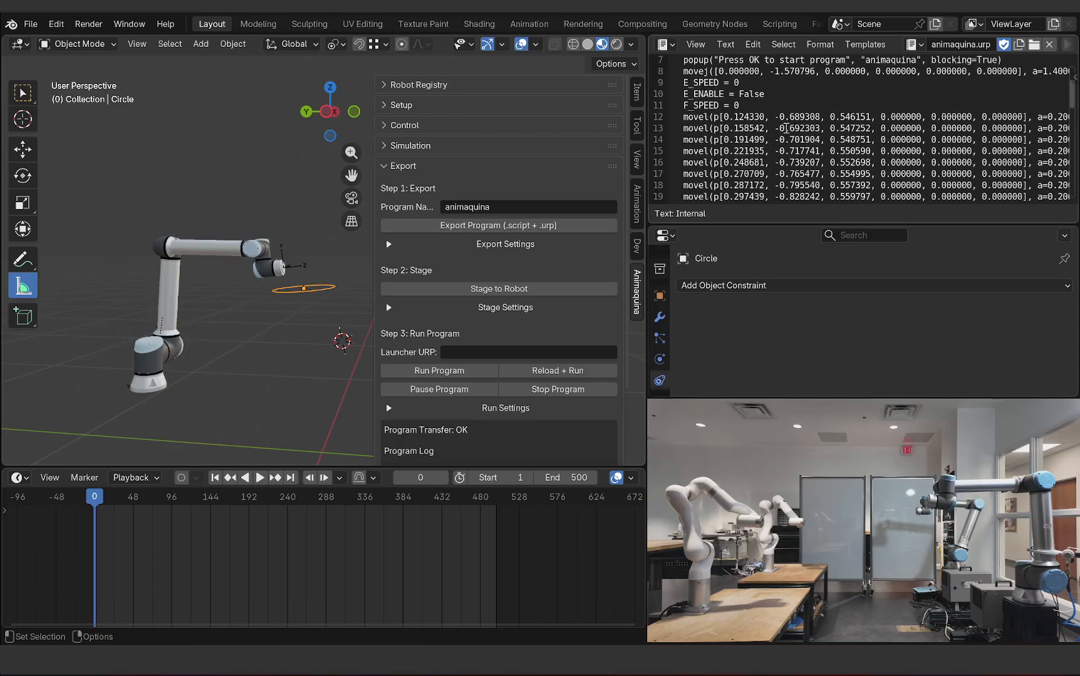
scroll(793, 140, up, 1)
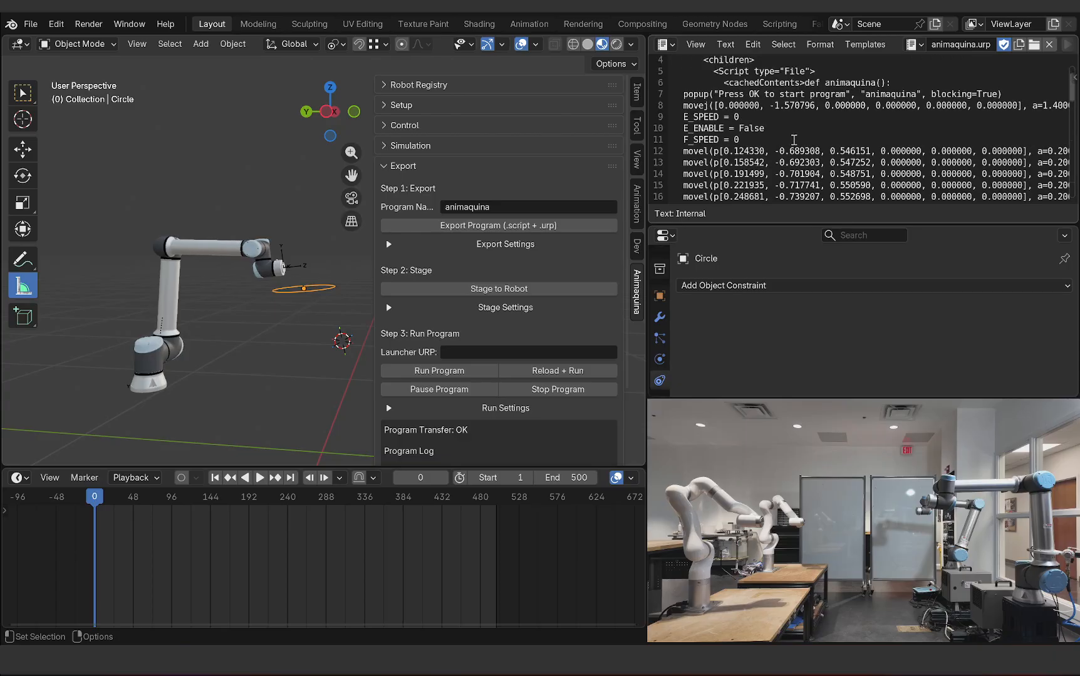
scroll(826, 130, up, 1)
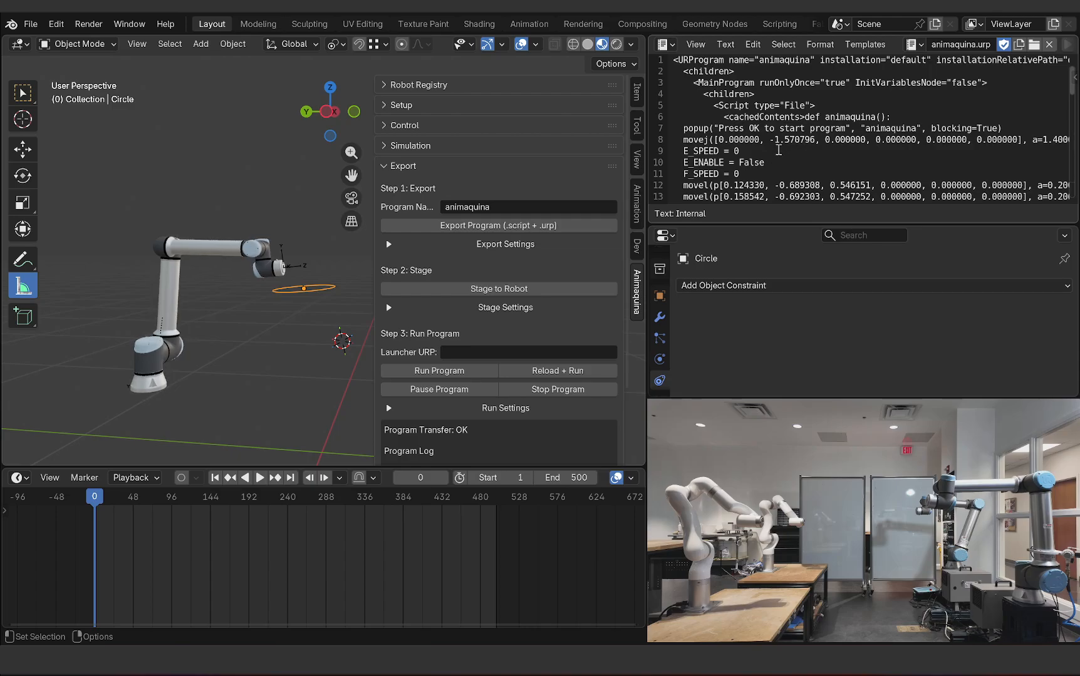
scroll(782, 150, down, 9)
scroll(779, 149, down, 8)
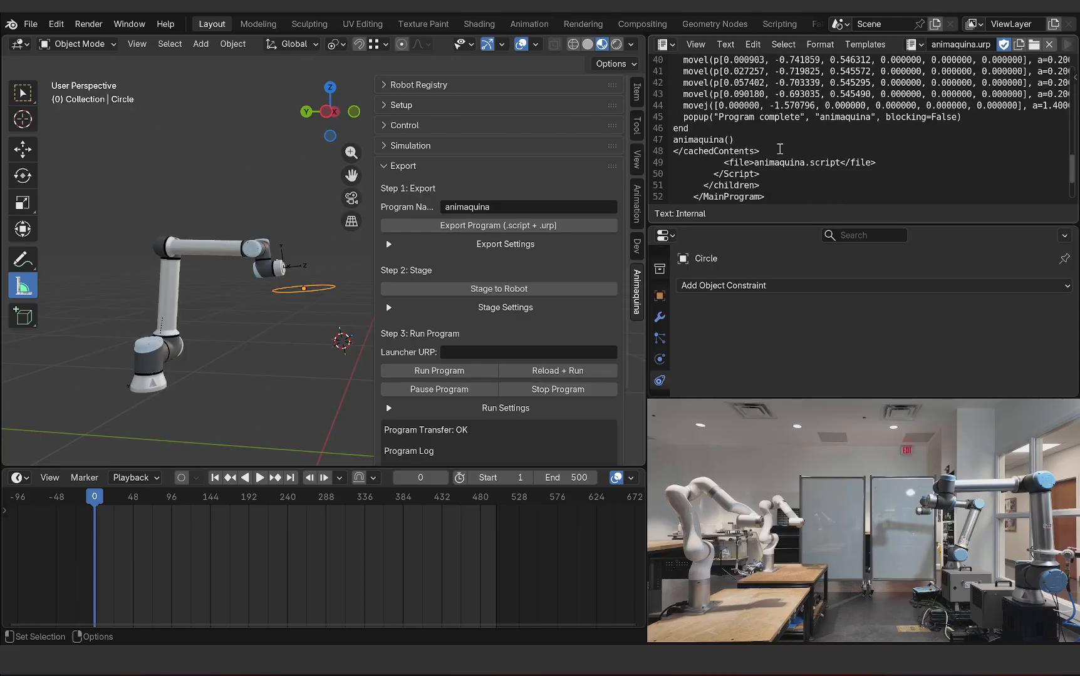
scroll(780, 151, up, 9)
scroll(780, 151, up, 7)
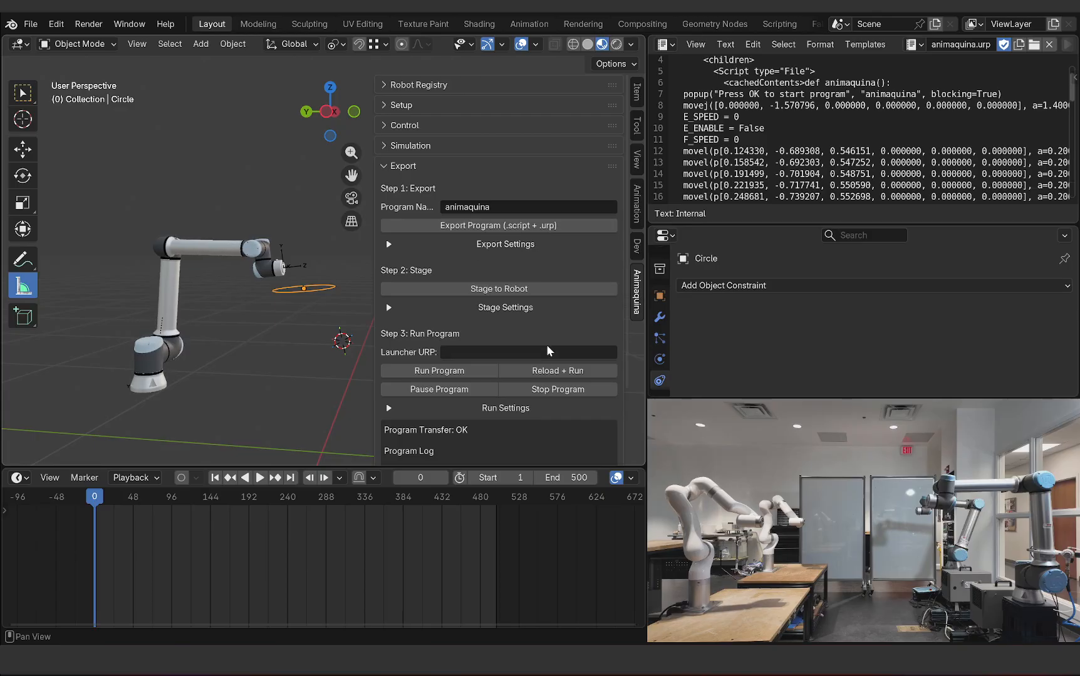
scroll(544, 349, down, 3)
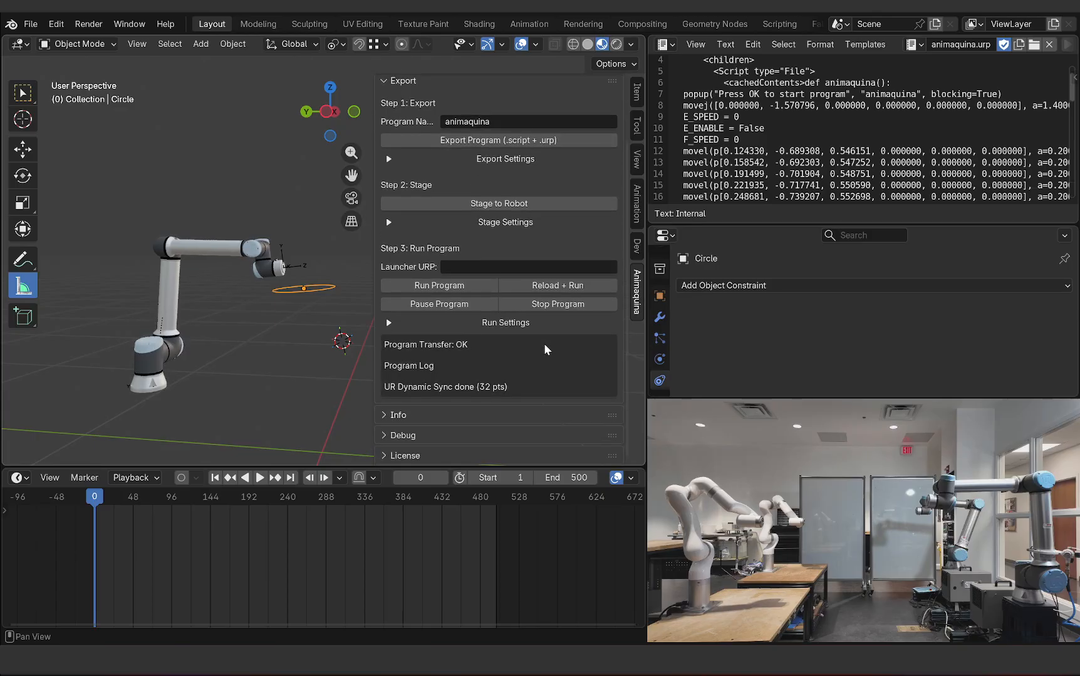
Step: Check the dependency list in the Debug settings, then collapse it and return to the export options
click(409, 436)
scroll(432, 401, down, 5)
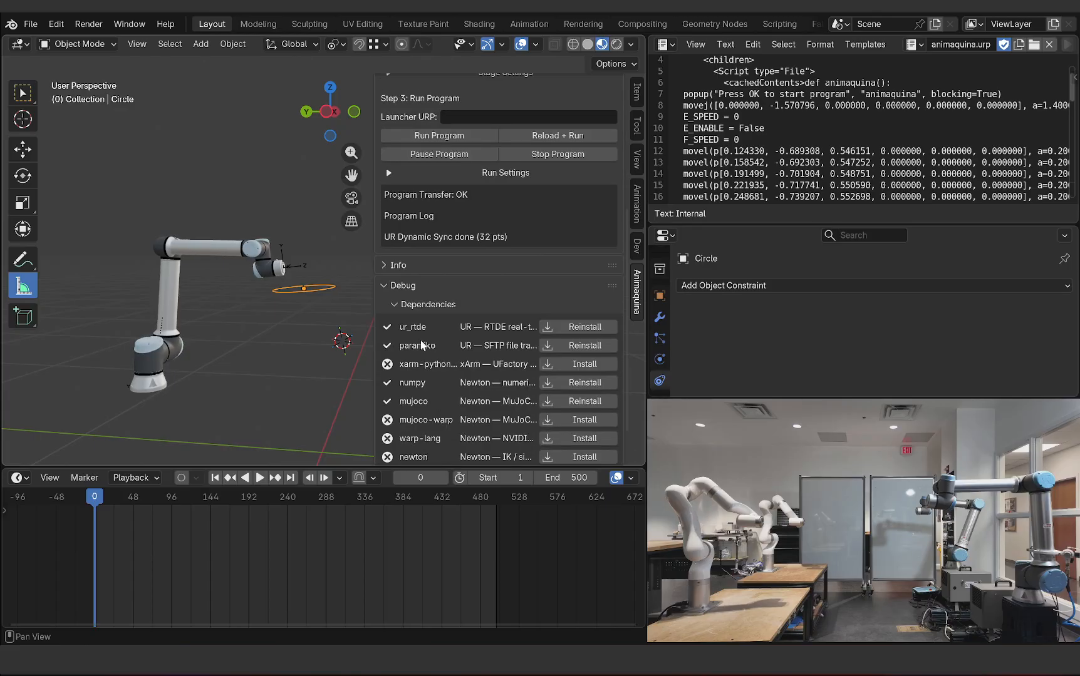
scroll(420, 286, up, 3)
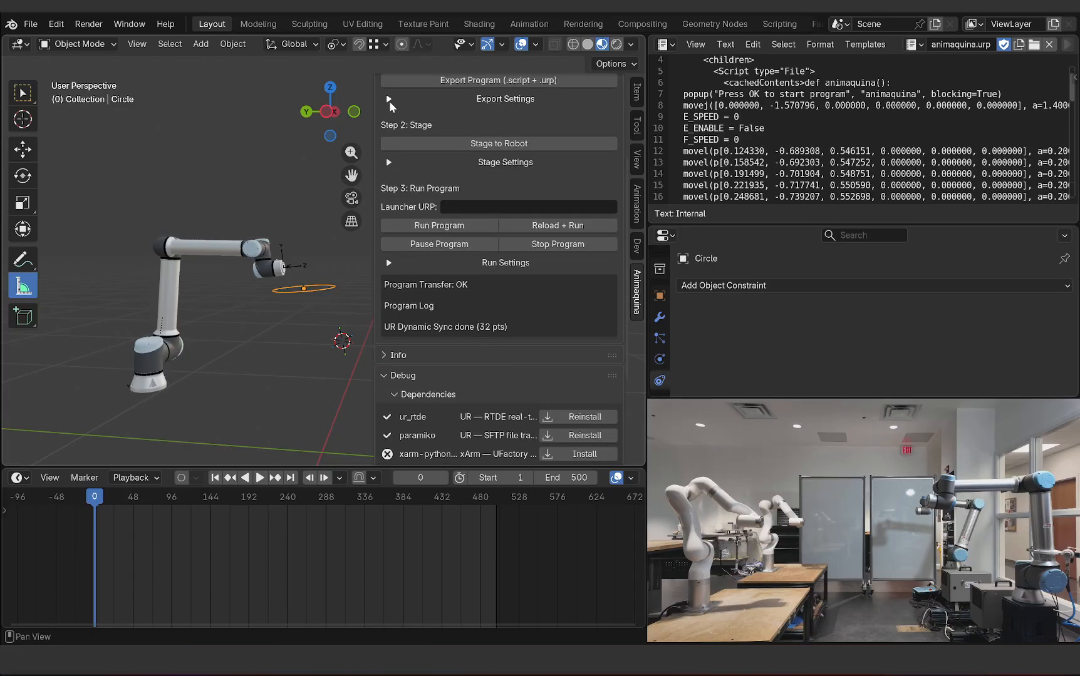
click(392, 376)
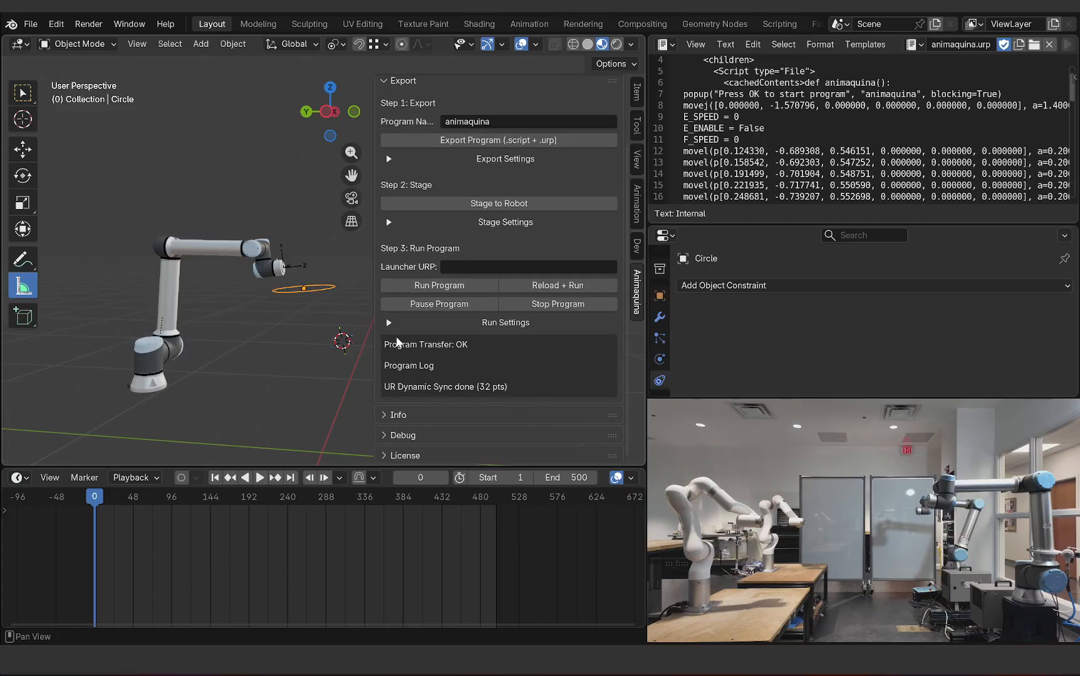
scroll(442, 274, up, 2)
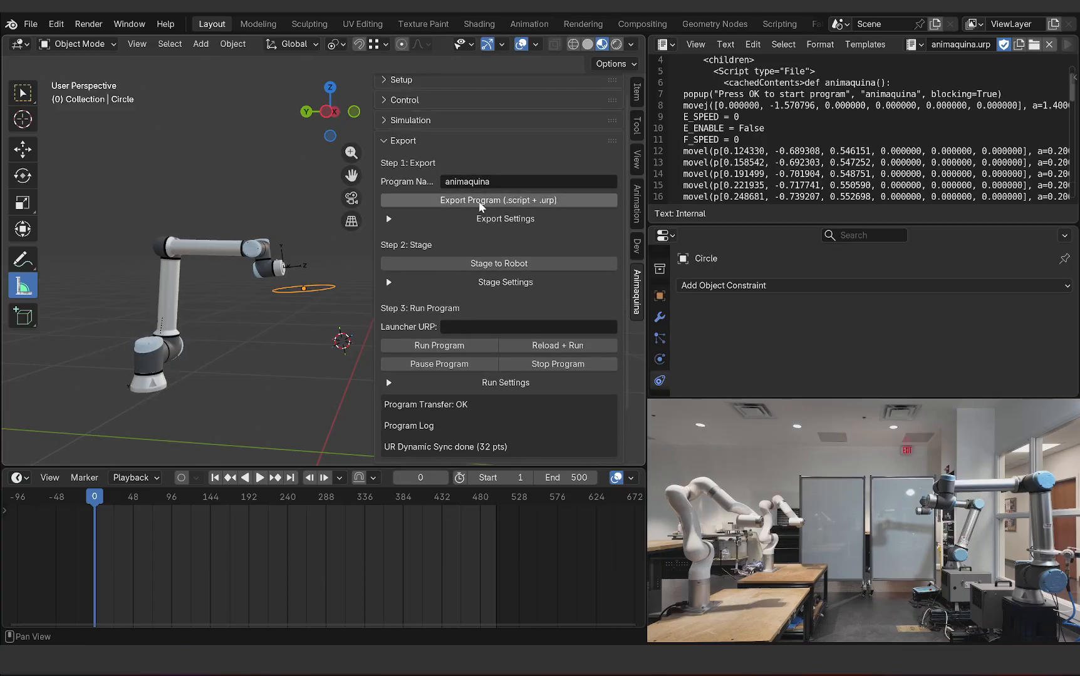
Step: Try to stage the program to the robot, then expand the stage settings and check the SFTP password field
click(486, 263)
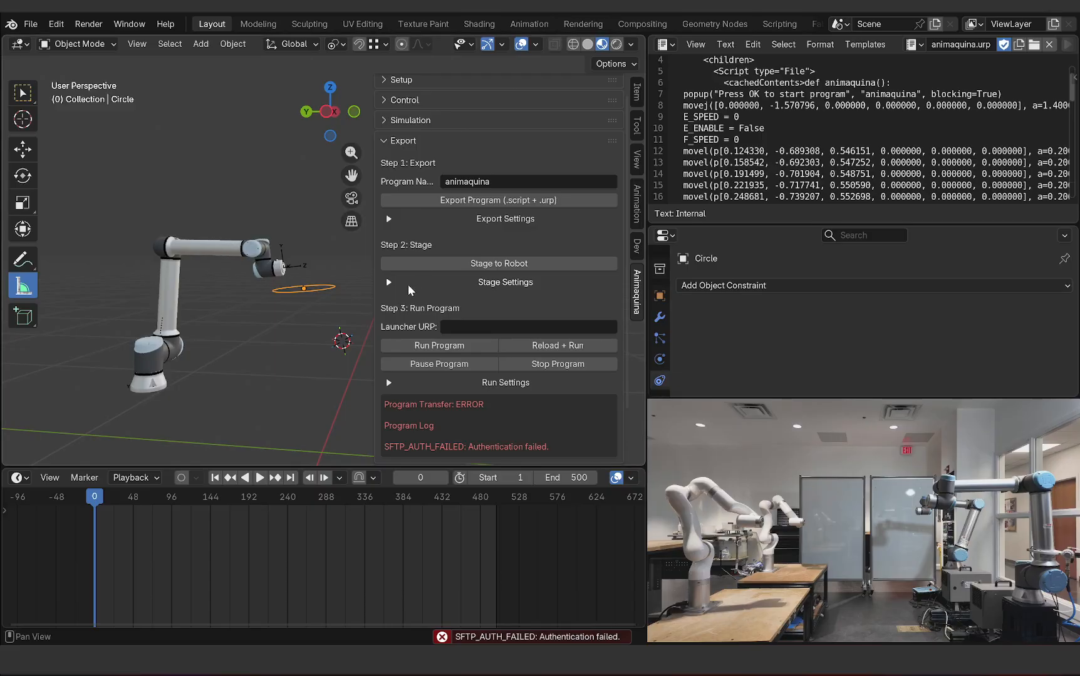
click(477, 282)
click(471, 367)
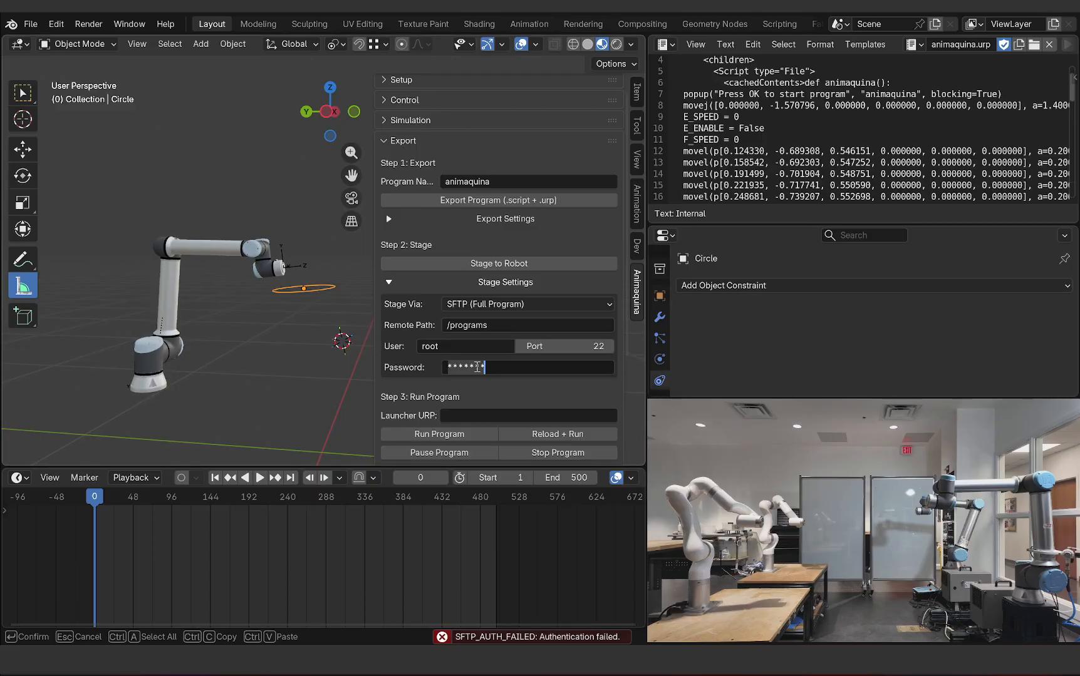
key(Return)
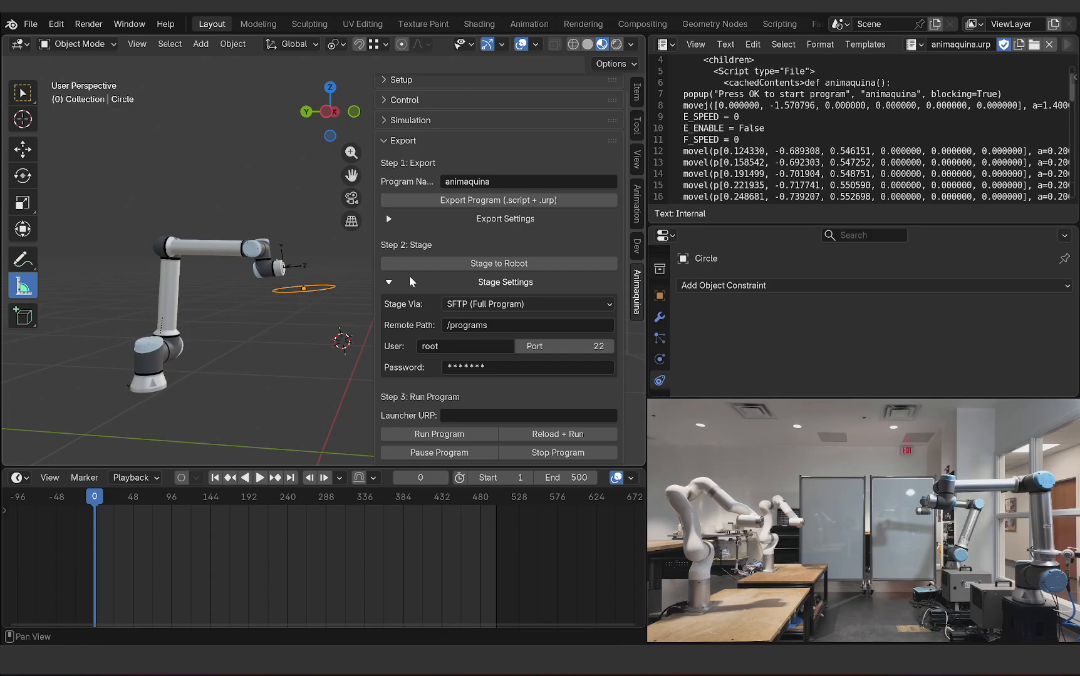
Step: Collapse the stage settings, review the export settings and the Launcher URP field, then collapse the Export section
click(389, 283)
click(389, 219)
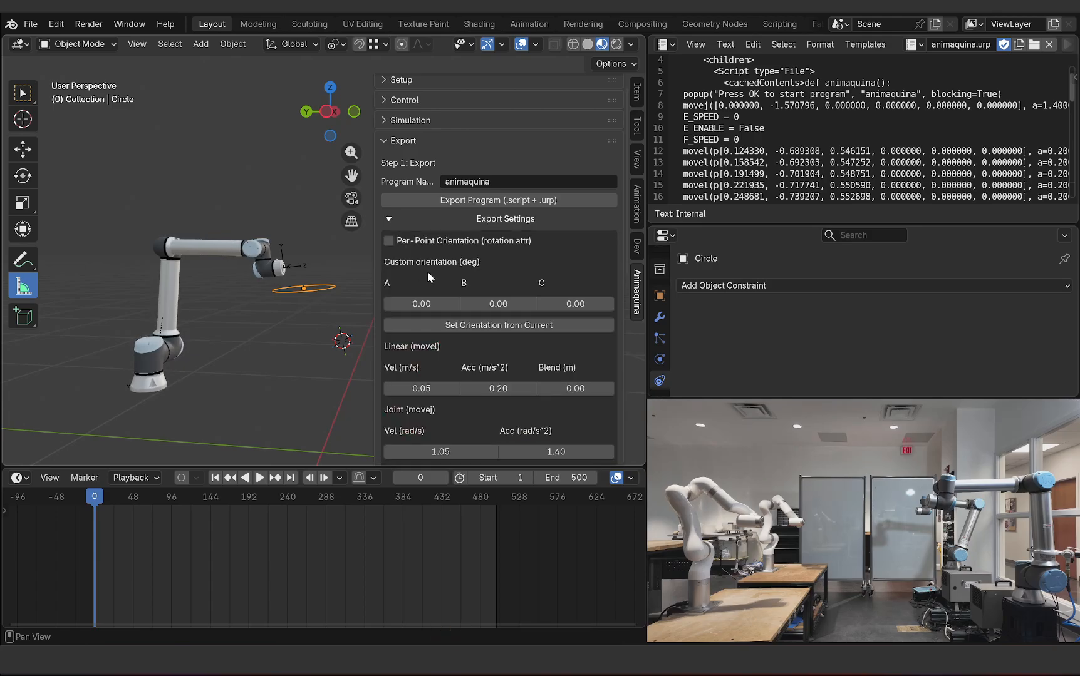
click(389, 218)
click(389, 219)
click(389, 219)
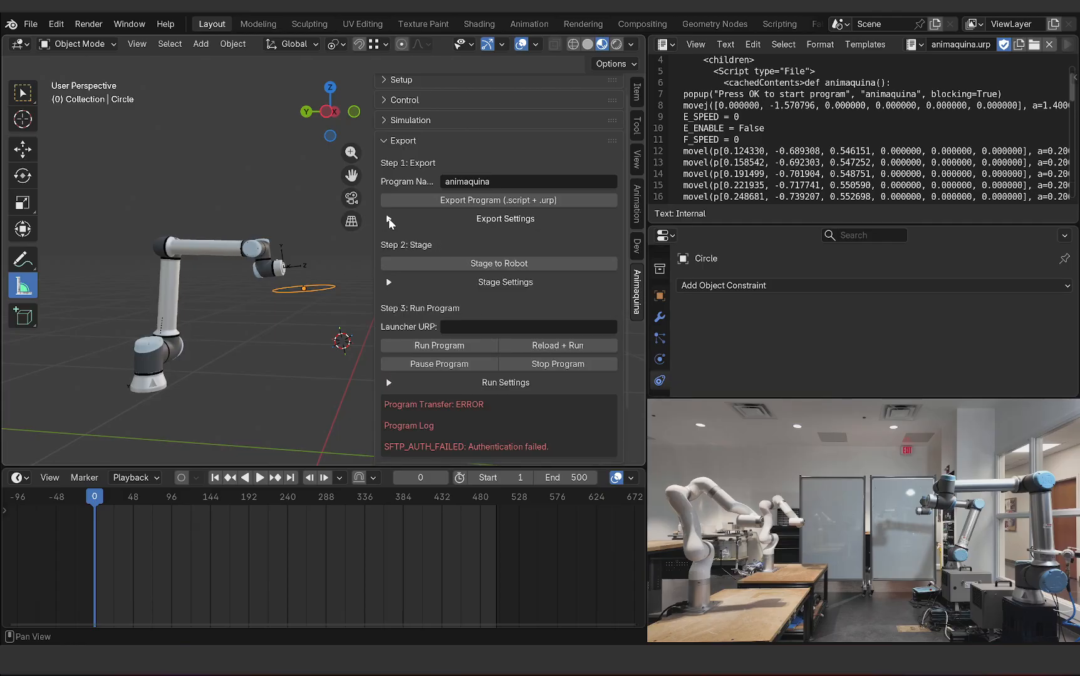
click(459, 327)
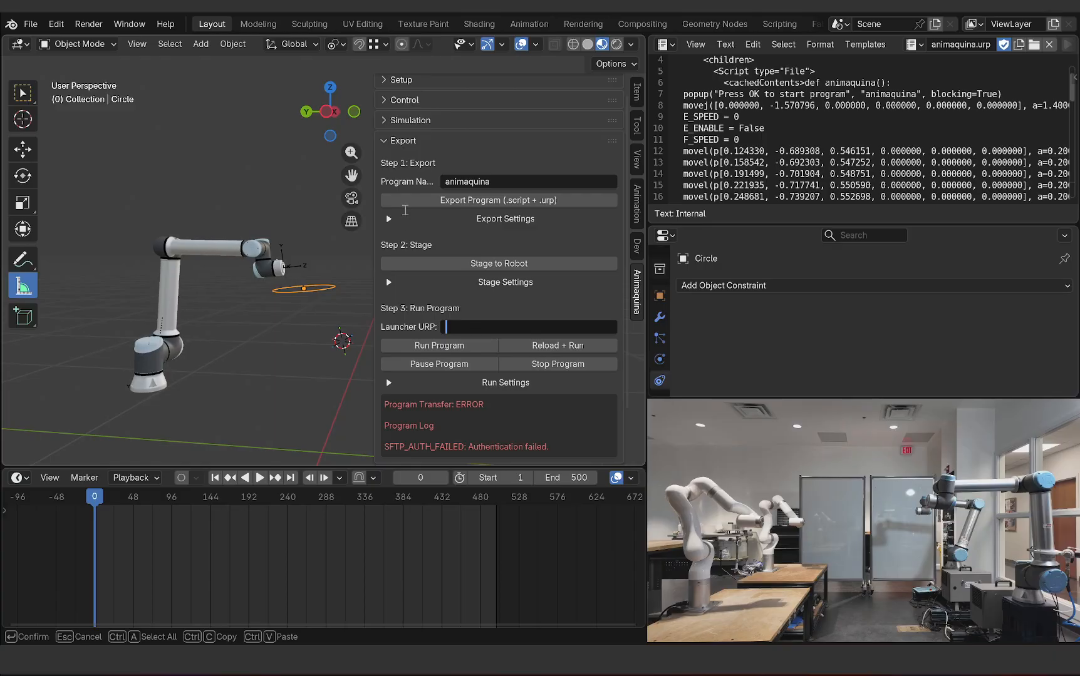
click(386, 144)
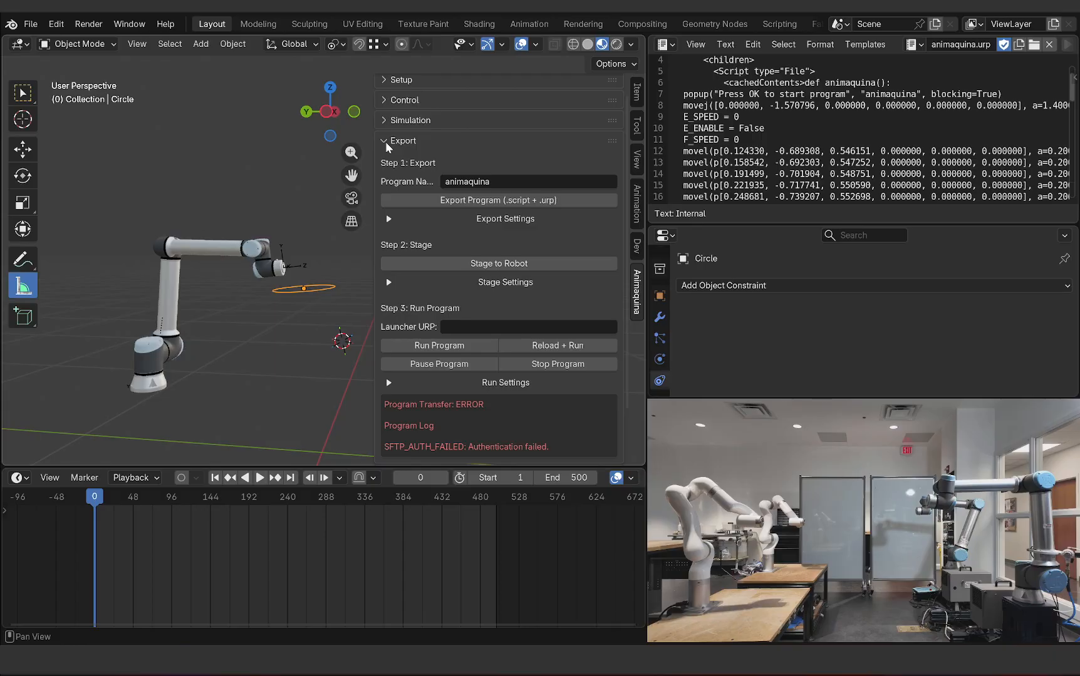
click(385, 143)
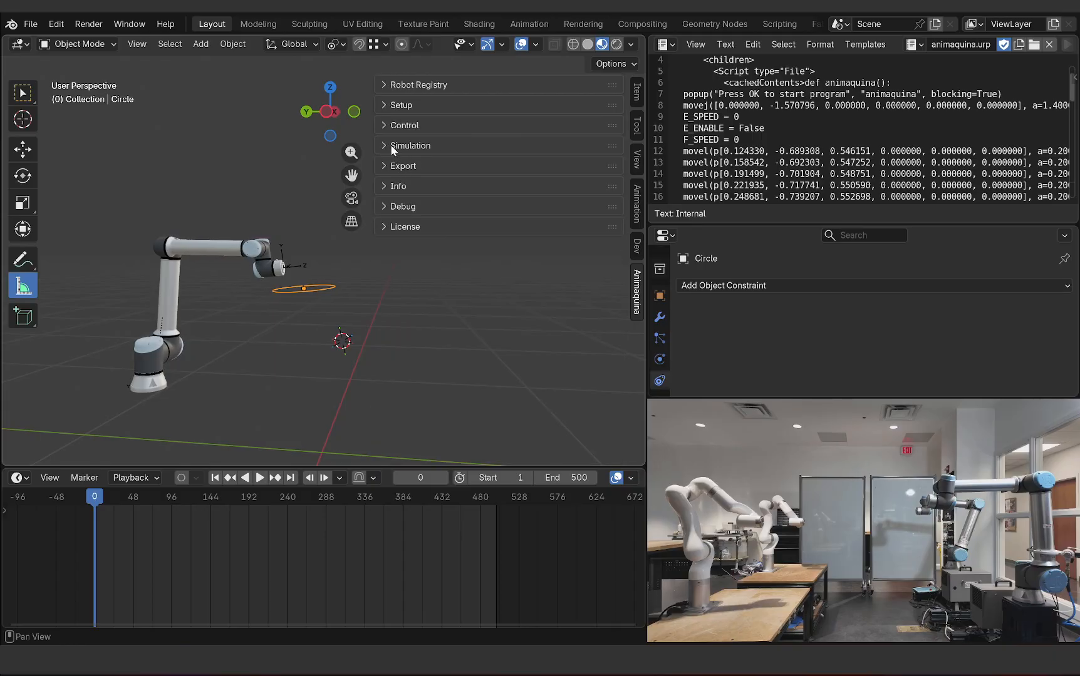
Step: Examine the Simulation options and the available Blender IK and Newton IK modes, then collapse the section
click(391, 145)
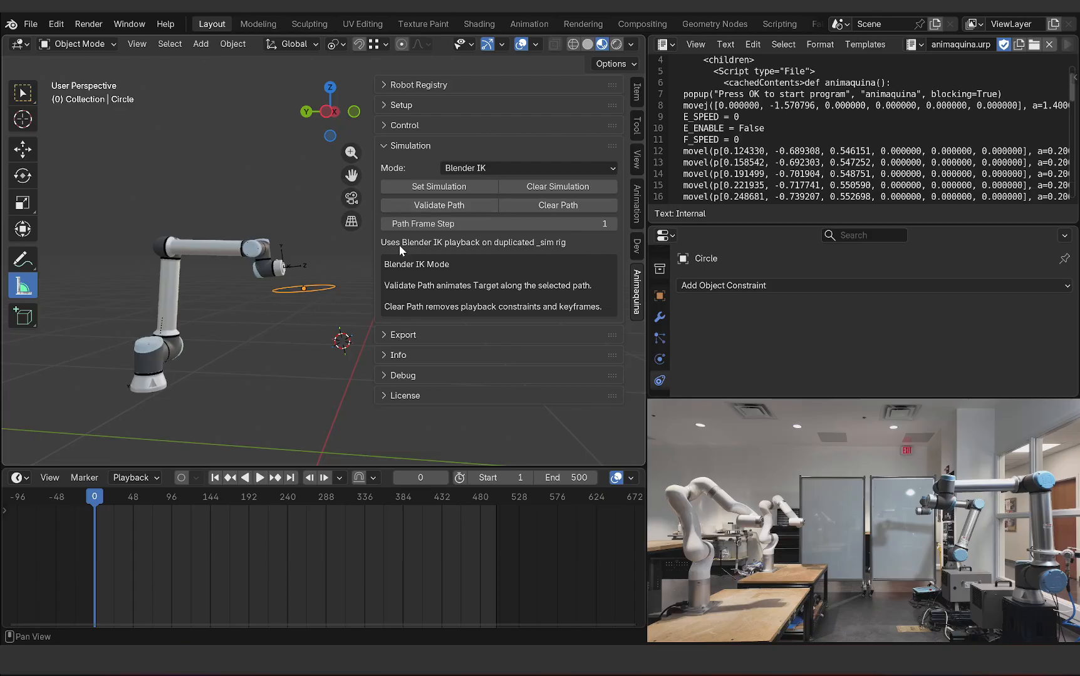
scroll(309, 273, up, 2)
click(504, 164)
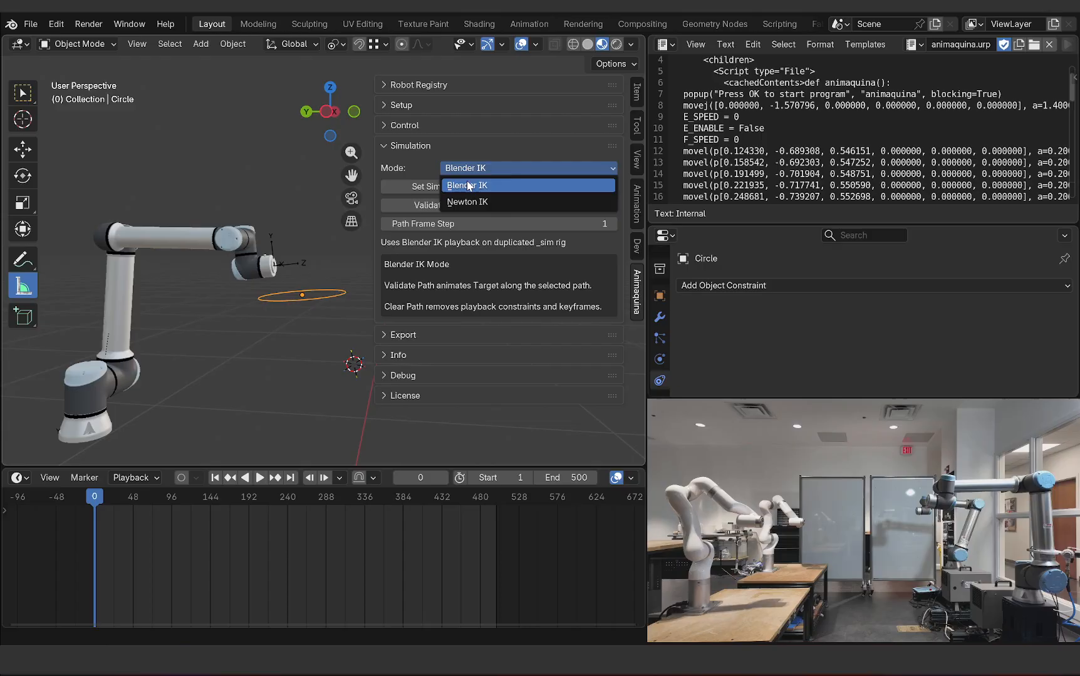
click(412, 156)
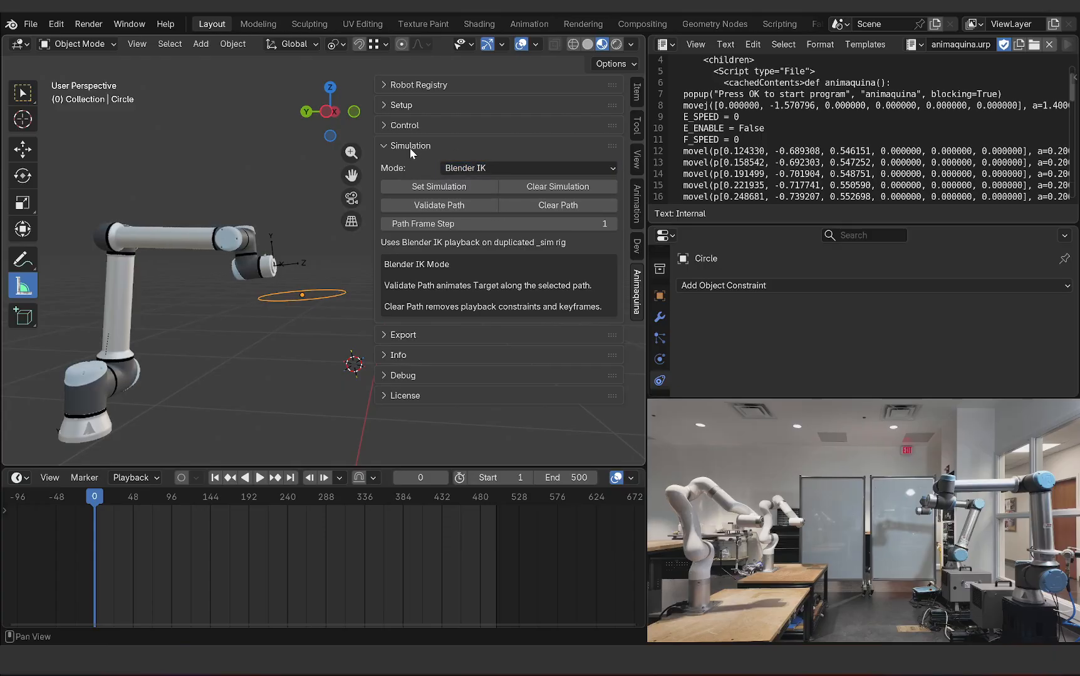
click(411, 148)
click(417, 146)
click(397, 145)
Step: Review the Newton dependencies under Debug and the TCP, joint and home joint values under Info, collapsing both sections
click(412, 207)
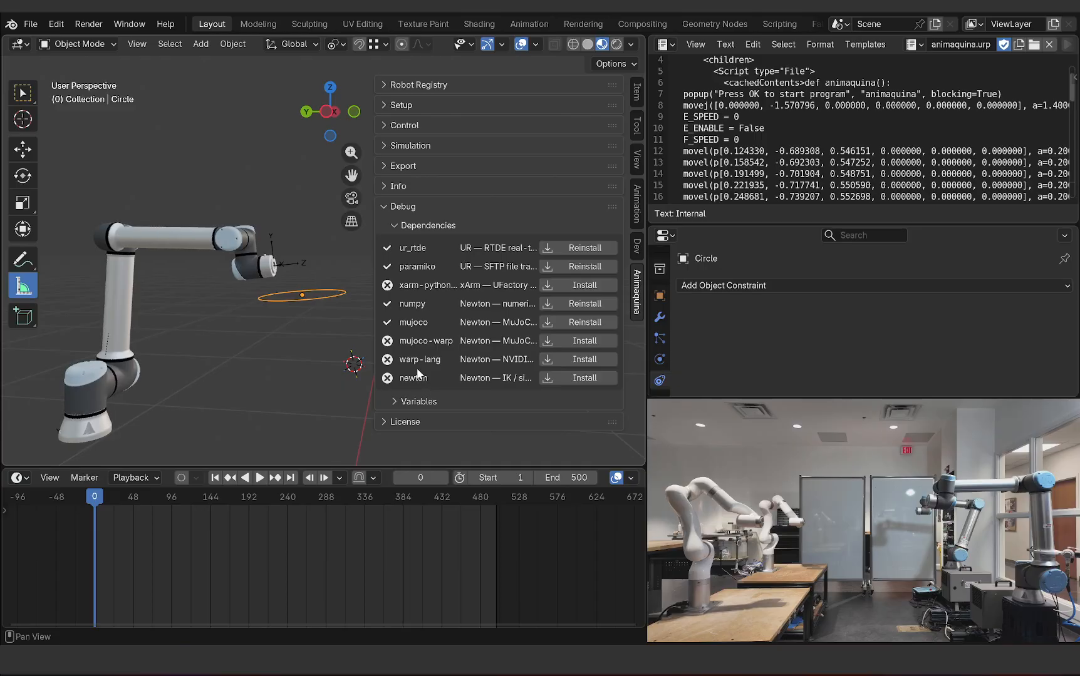
click(400, 208)
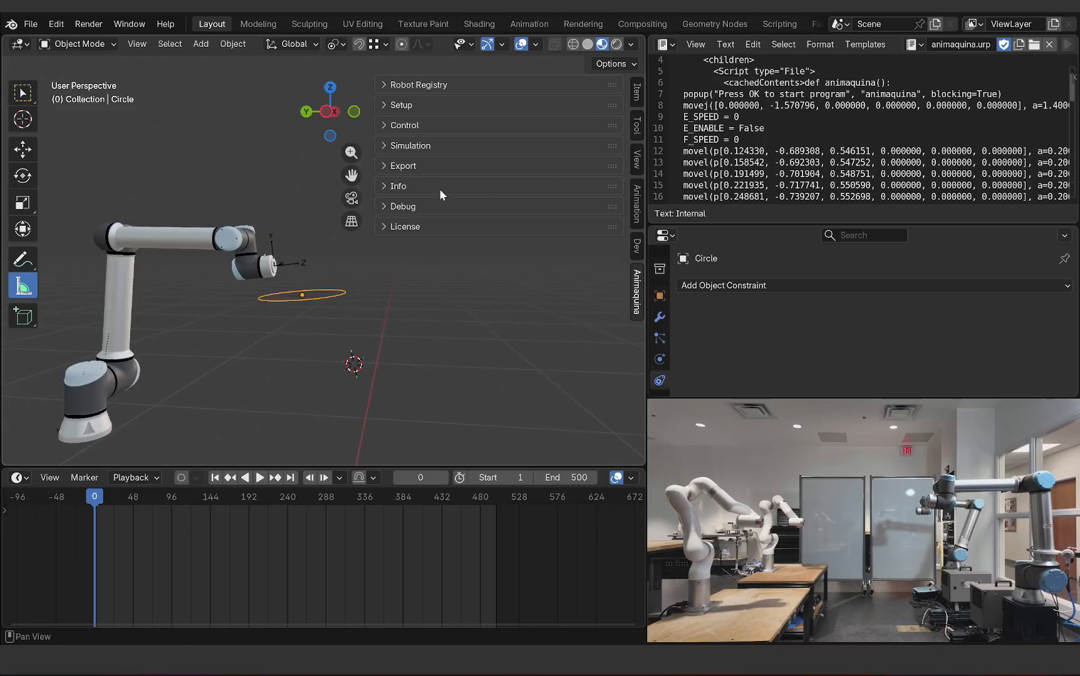
click(399, 187)
scroll(518, 244, down, 5)
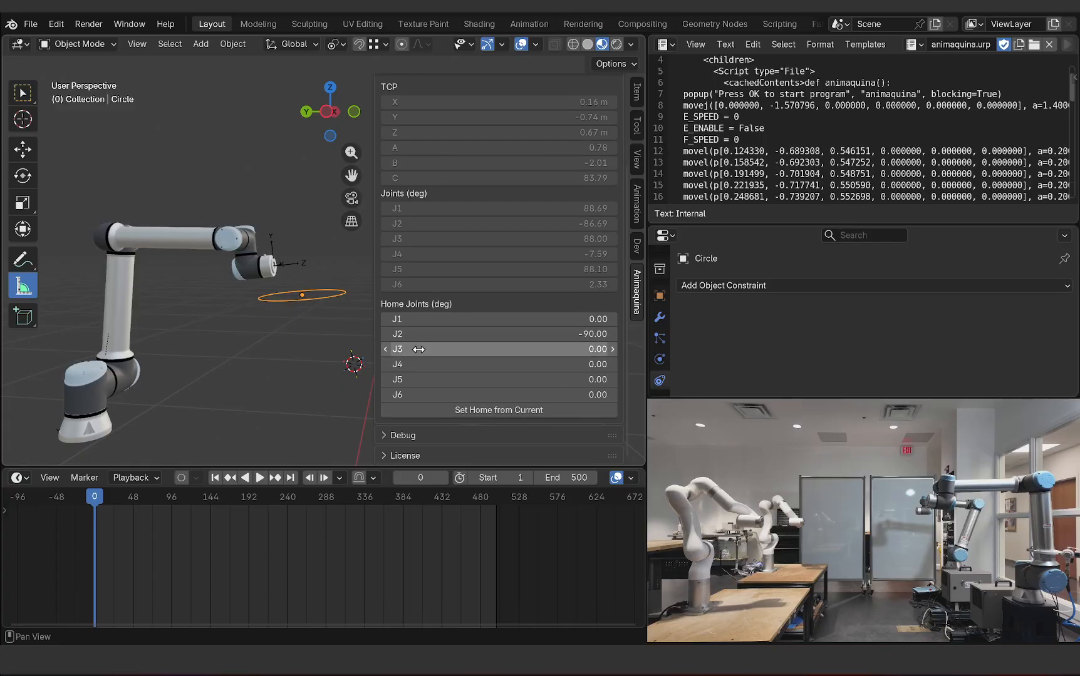
scroll(434, 360, up, 5)
click(396, 185)
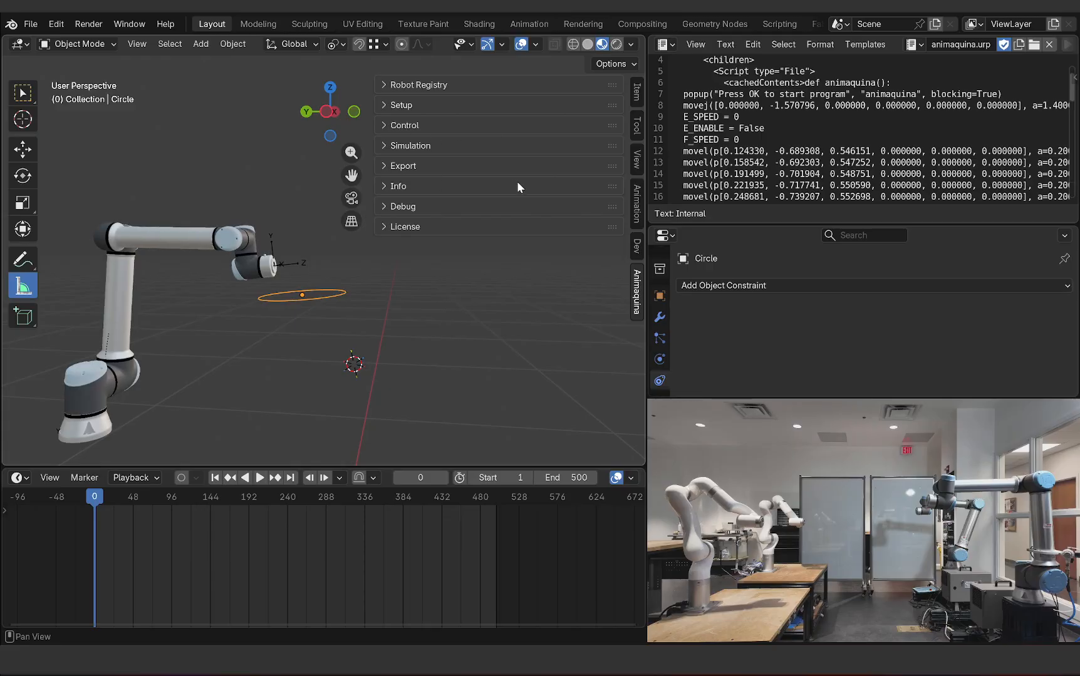
Step: Turn the Text Editor area back into an Outliner and unhide the collections uf850_twin, uf850_twin.001 and ur10e_twin.001
middle_drag(300, 290, 319, 292)
click(667, 45)
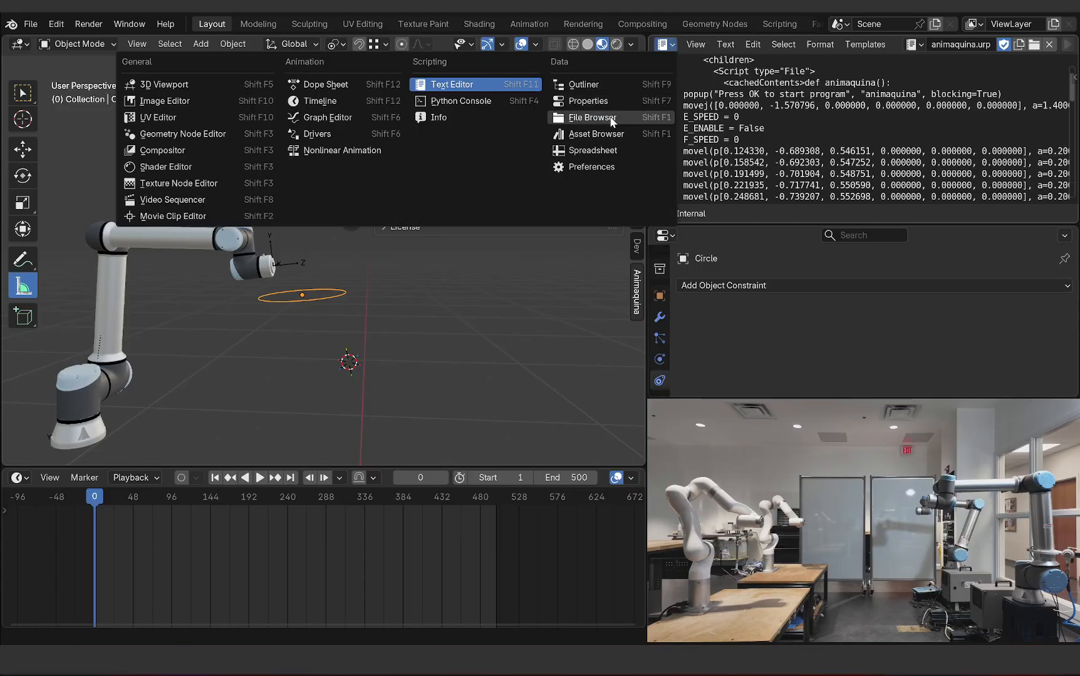
click(593, 87)
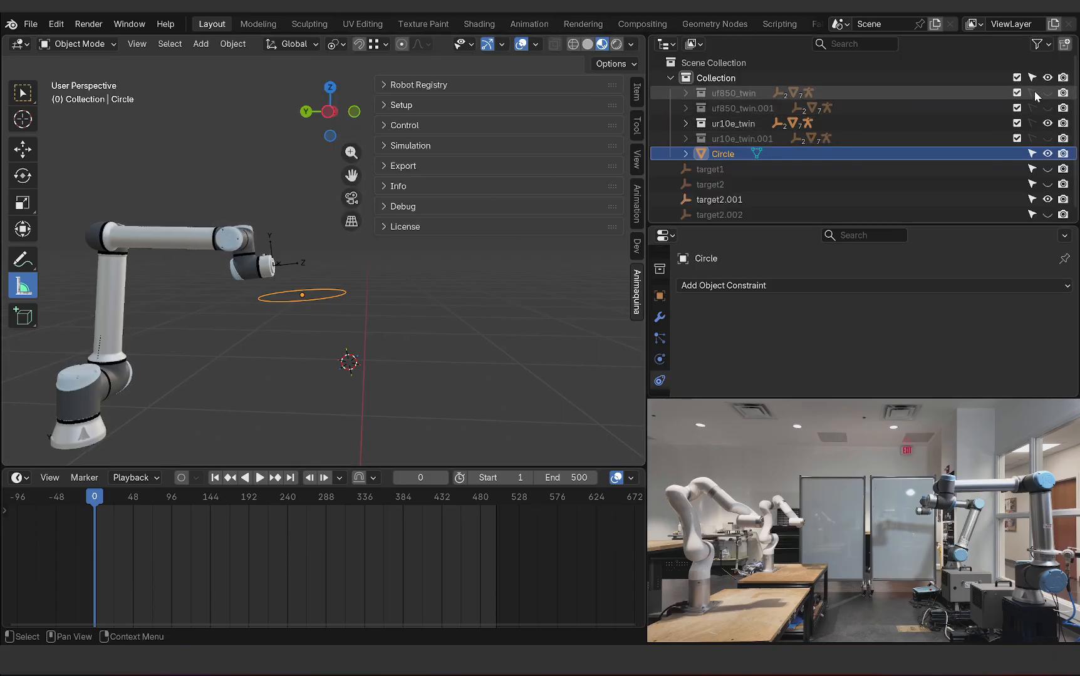
drag(1047, 91, 1045, 141)
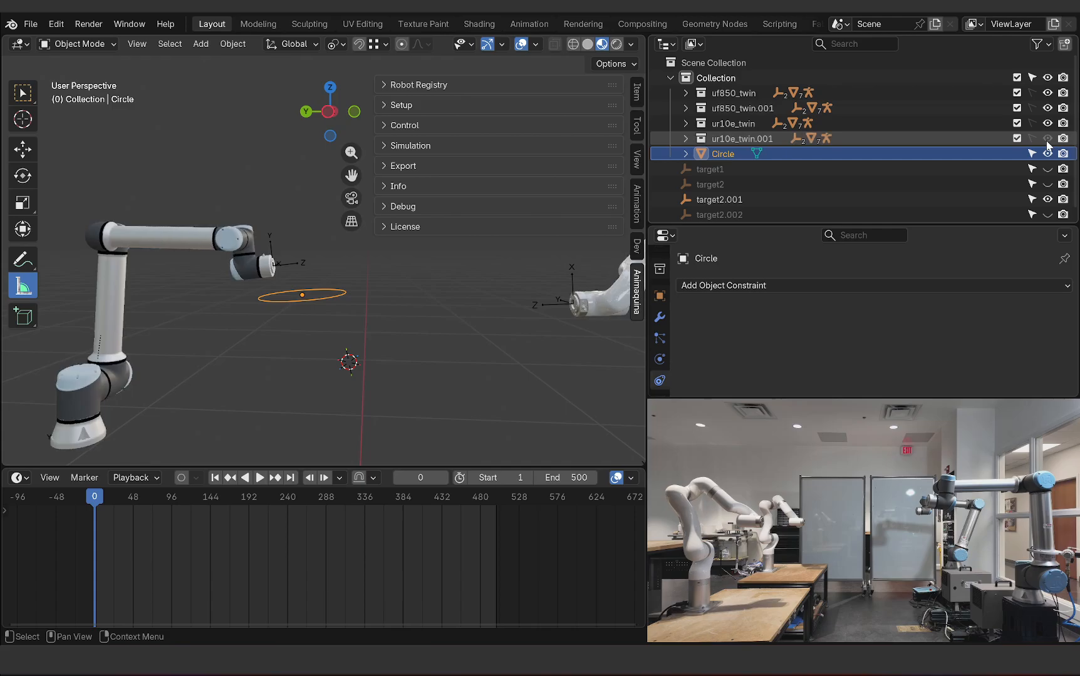
Step: Bring all four robots into view and delete the Circle object
scroll(188, 321, down, 4)
middle_drag(237, 313, 314, 284)
key(x)
click(279, 308)
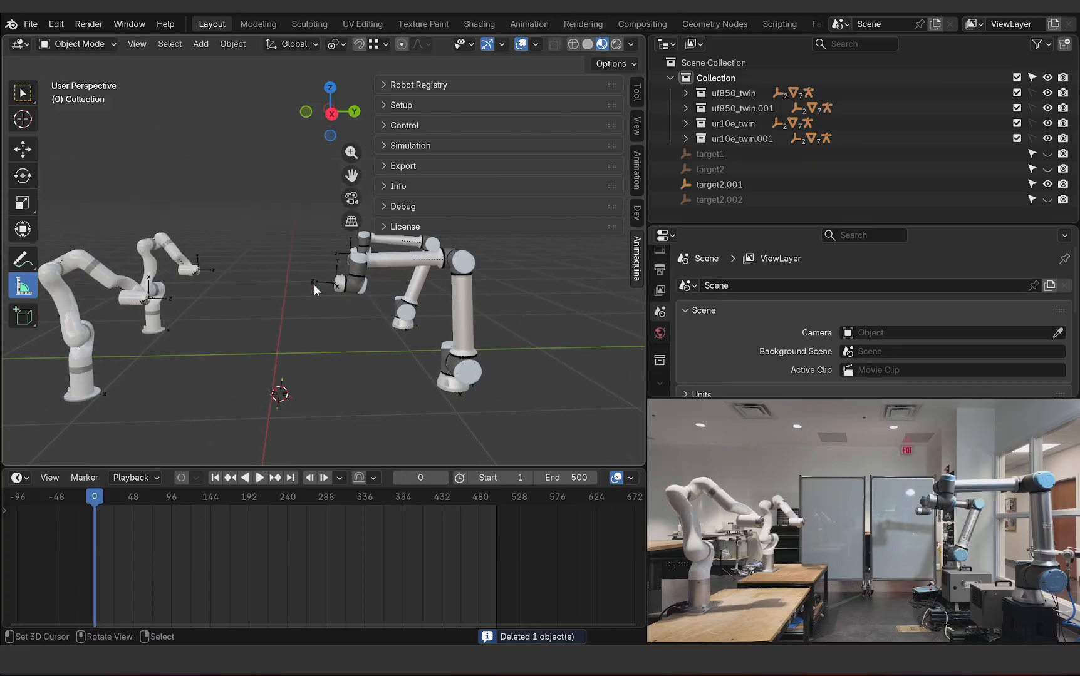
Step: Expand the Robot Registry and unhide target1, target2 and target2.002
click(405, 84)
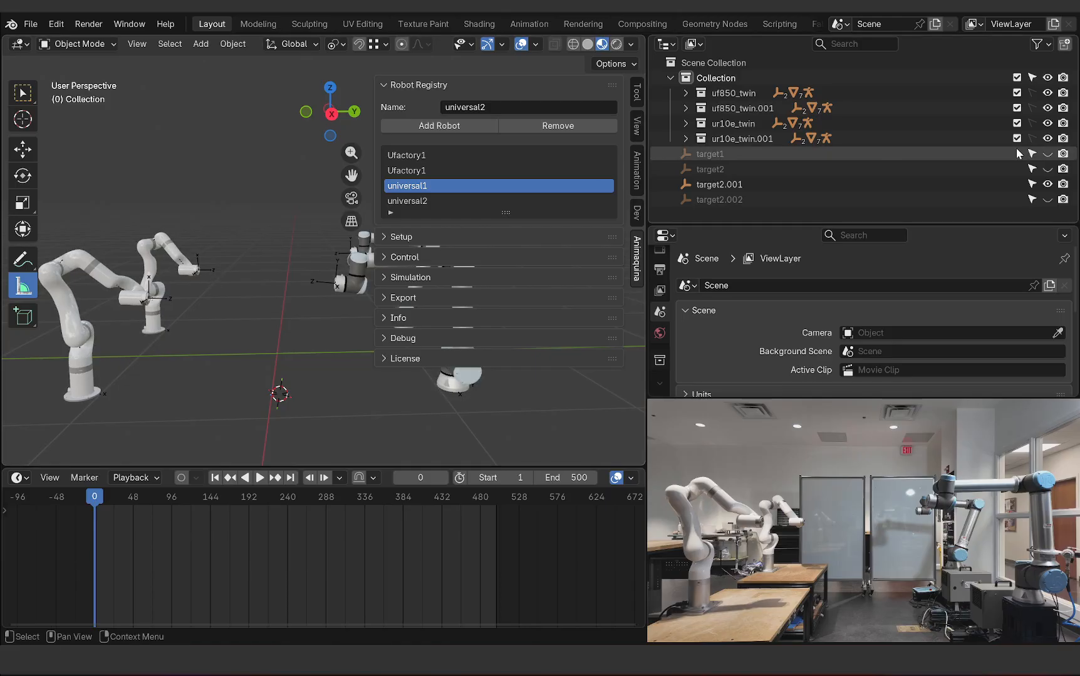
click(1047, 153)
click(1047, 169)
click(1047, 199)
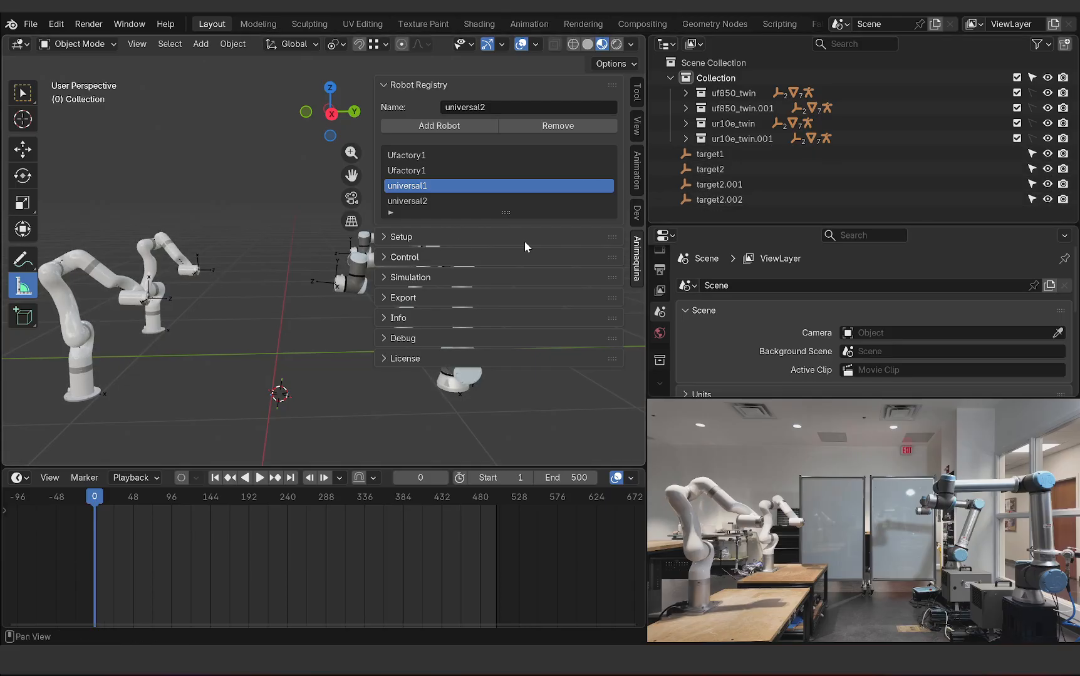
Step: Select target1, target2 and target2.002 in turn to switch the active robot, narrowing the sidebar to keep all the robots visible
click(207, 270)
click(172, 300)
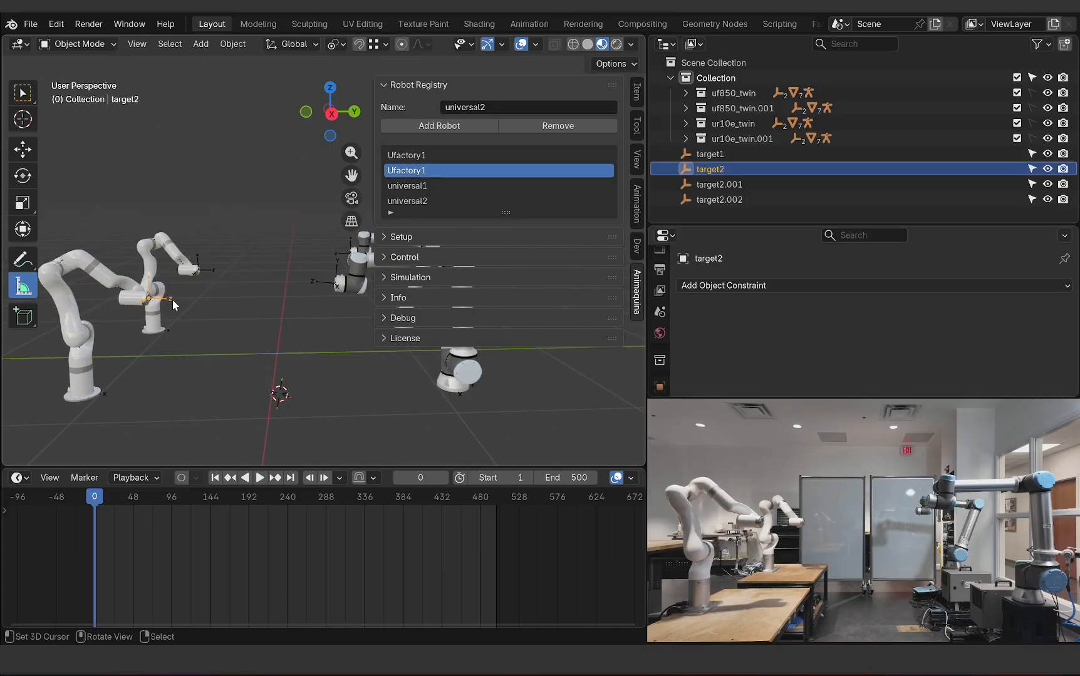
drag(371, 151, 467, 151)
scroll(245, 213, down, 2)
scroll(281, 286, up, 2)
middle_drag(281, 286, 311, 258)
click(311, 259)
click(311, 251)
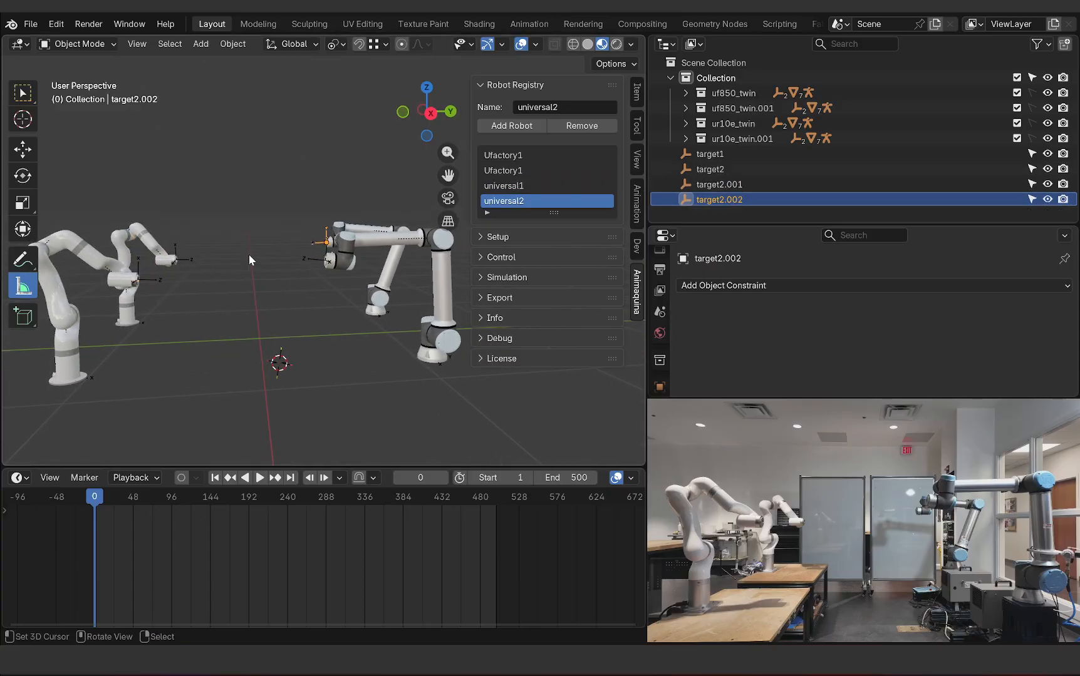
Step: Select target2 to activate its Ufactory1 robot and check that robot's Setup settings
click(153, 285)
click(153, 285)
middle_drag(202, 261, 194, 280)
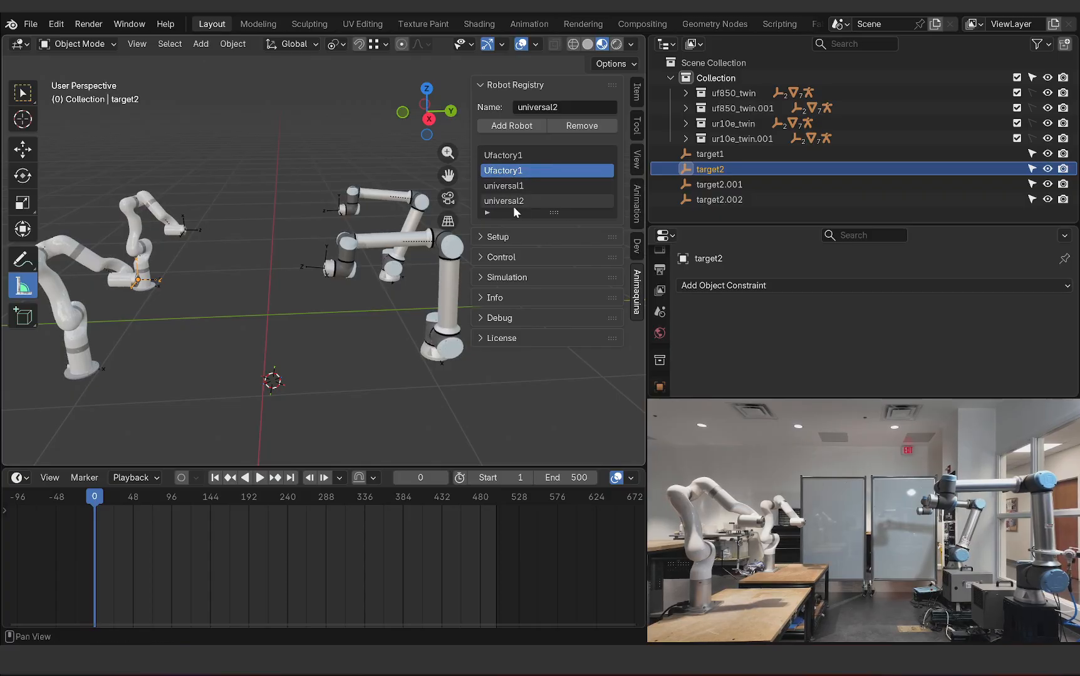
click(495, 238)
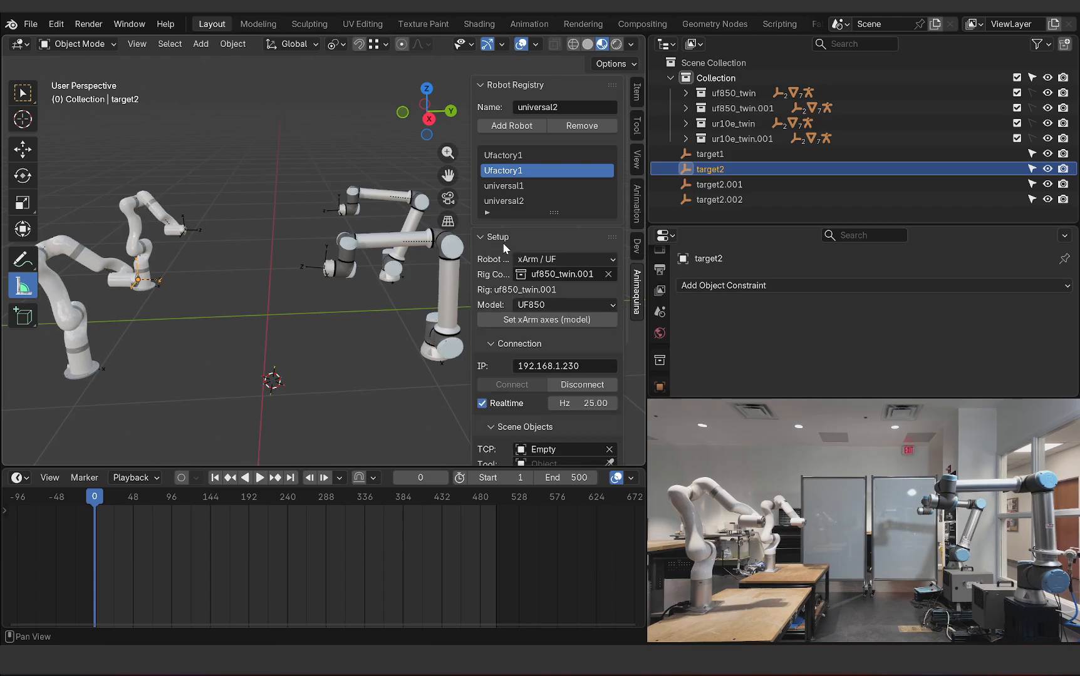
click(488, 238)
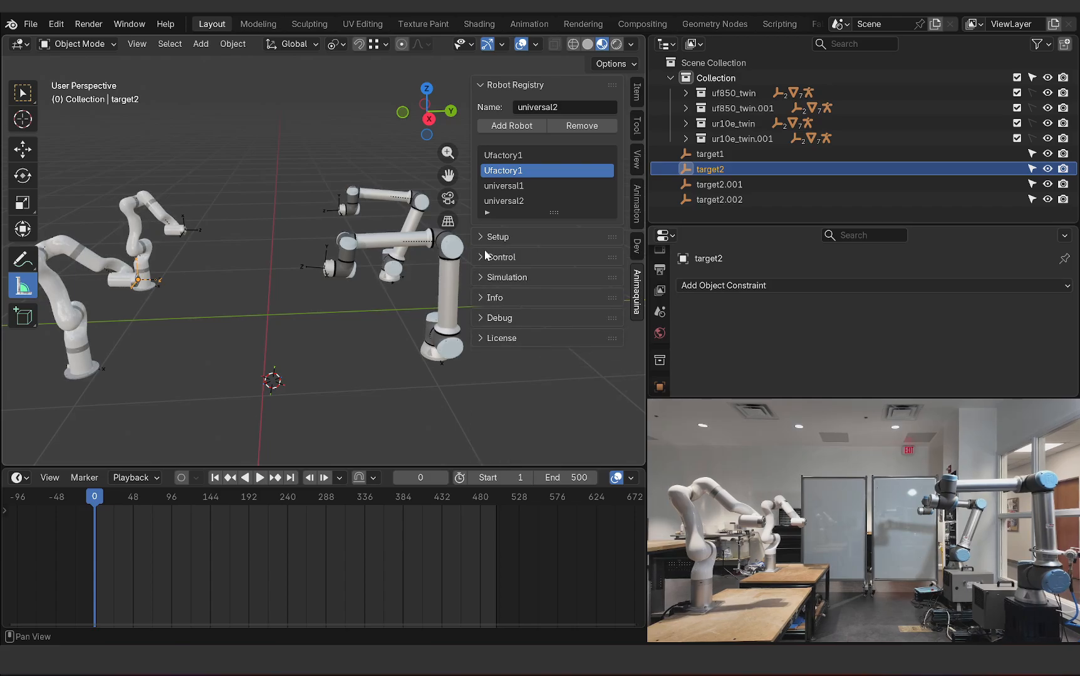
Step: Select target2.002 to activate universal2 and expand its Control settings
click(329, 208)
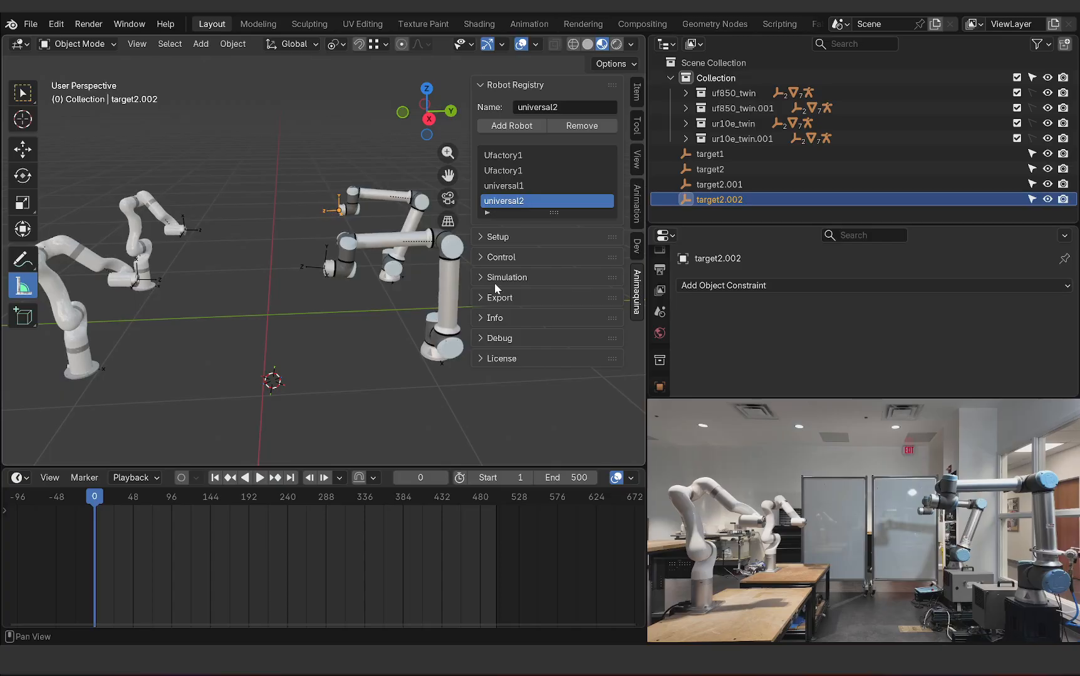
click(484, 260)
scroll(516, 302, down, 4)
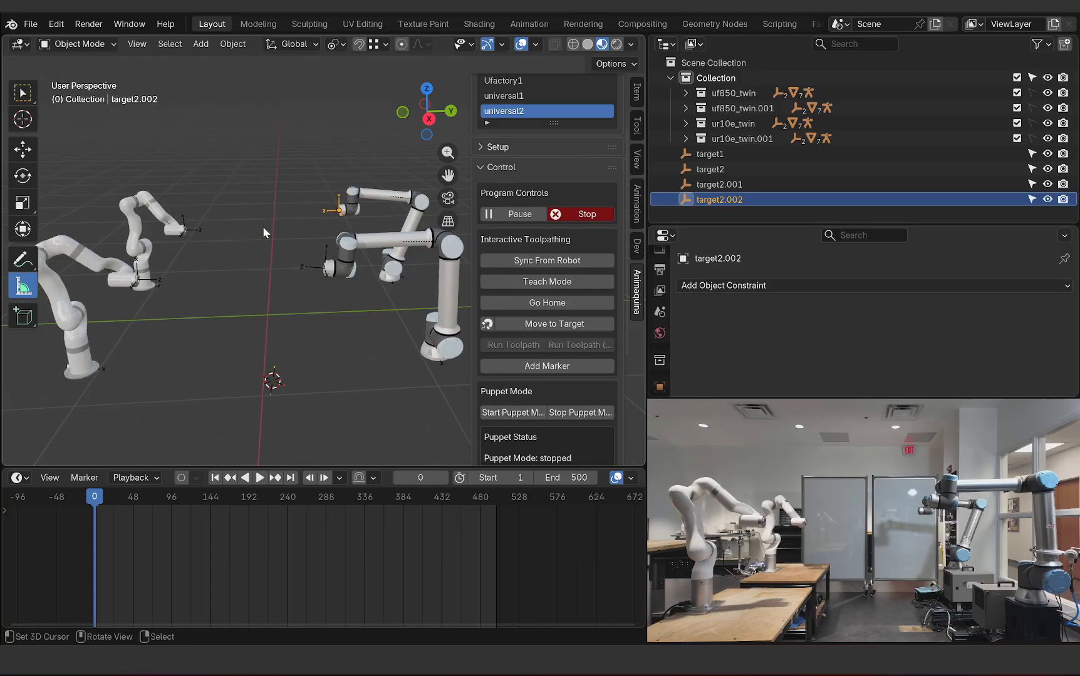
Step: Move target1 and target2 a short distance away from their UF850 robots' tool ends, toward the UR10e robots
click(199, 230)
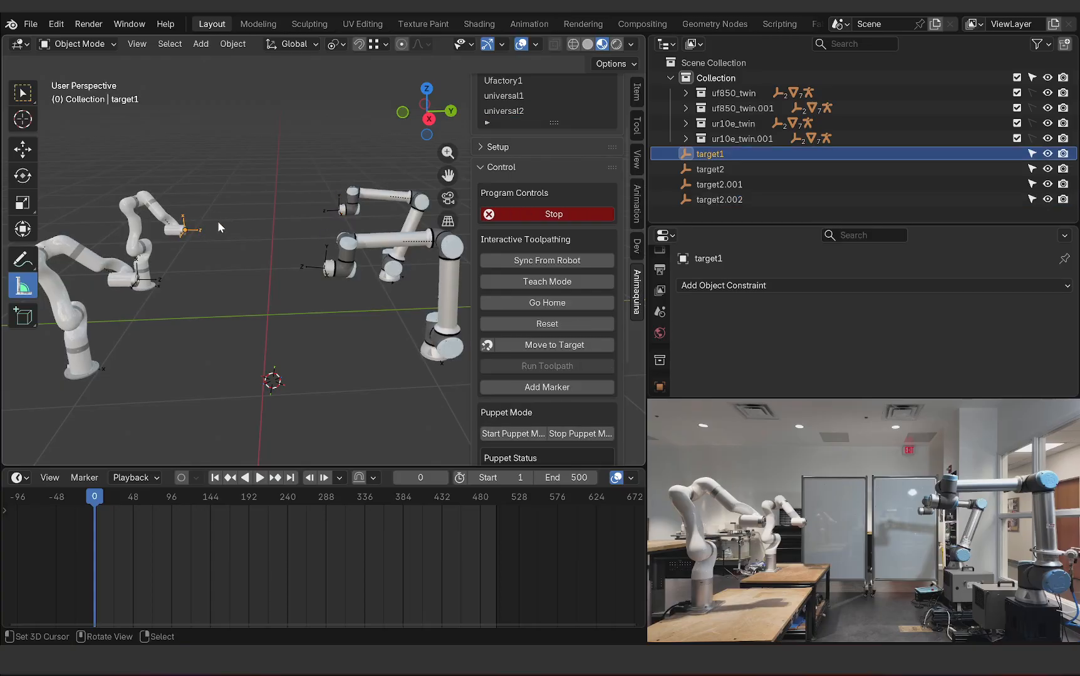
key(g)
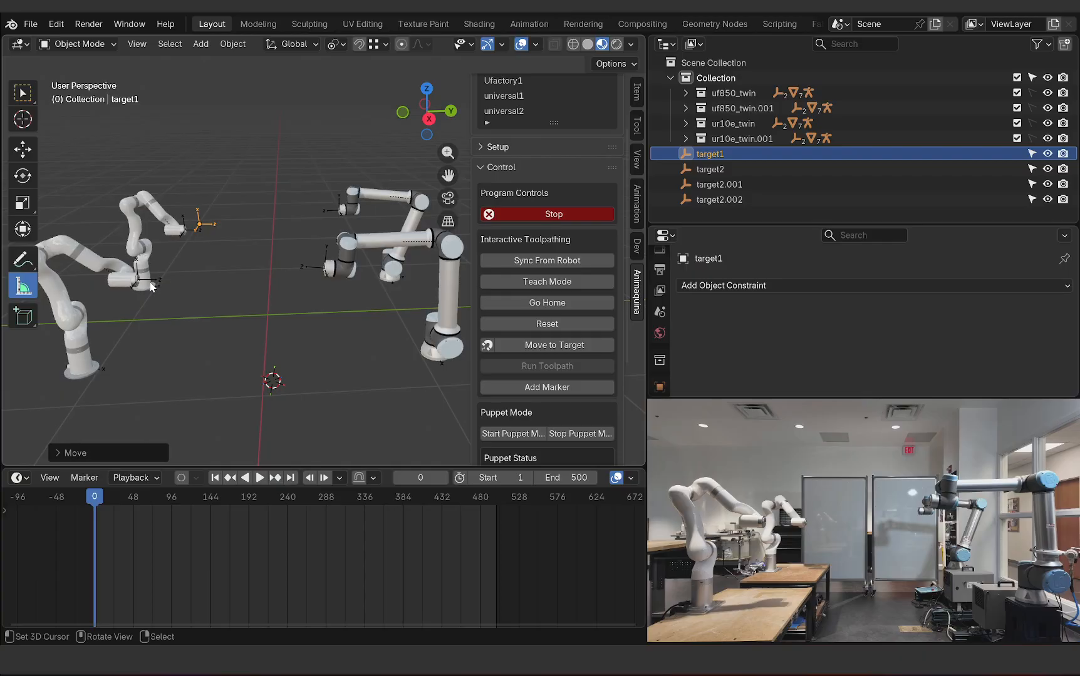
right_click(150, 283)
key(g)
click(176, 273)
Step: Move target2.002 about 0.16 m and target2.001 about 0.11 m away from their UR10e arms, toward the UF850 robots
right_click(327, 213)
key(g)
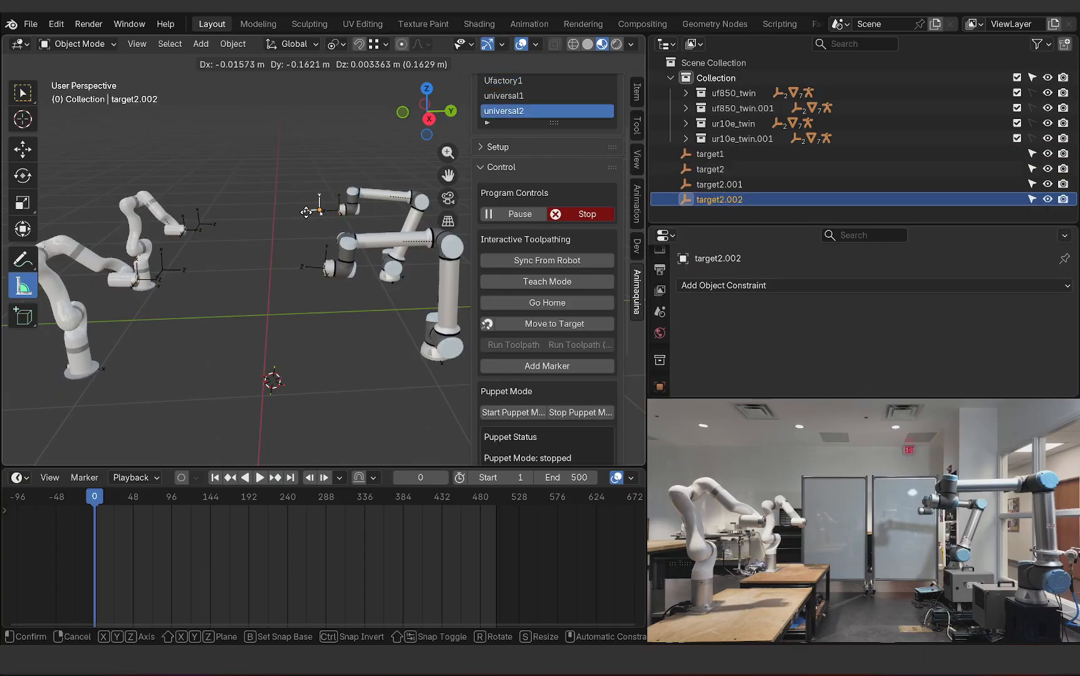
click(307, 211)
right_click(318, 276)
key(g)
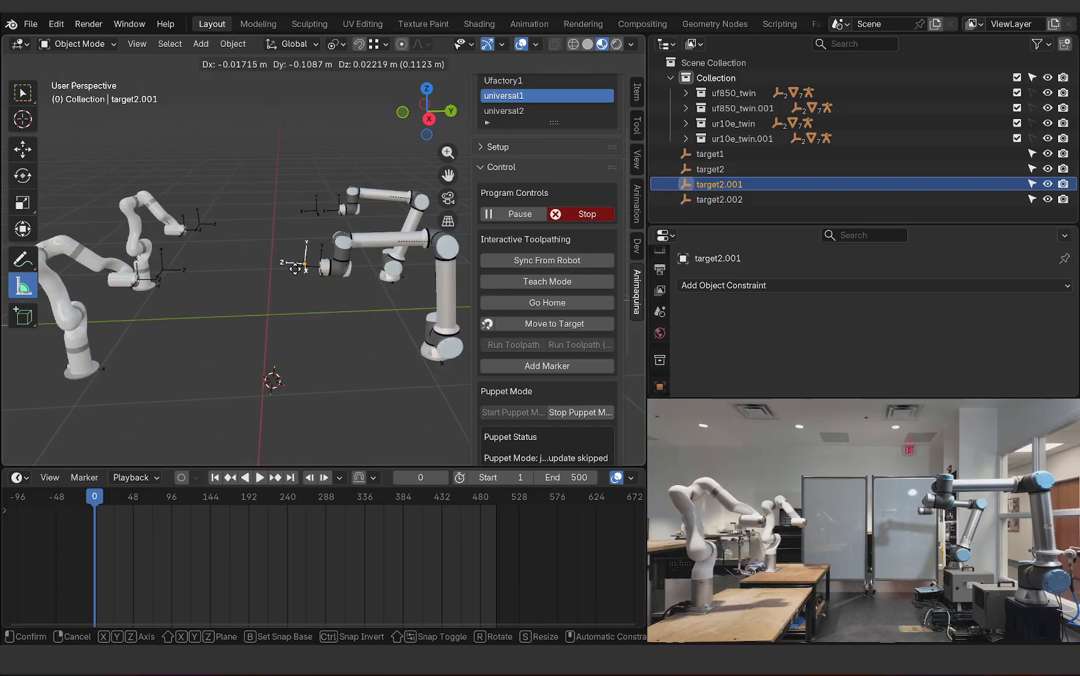
click(296, 268)
Step: Stop Puppet Mode on universal1 and send that robot to its target
click(571, 414)
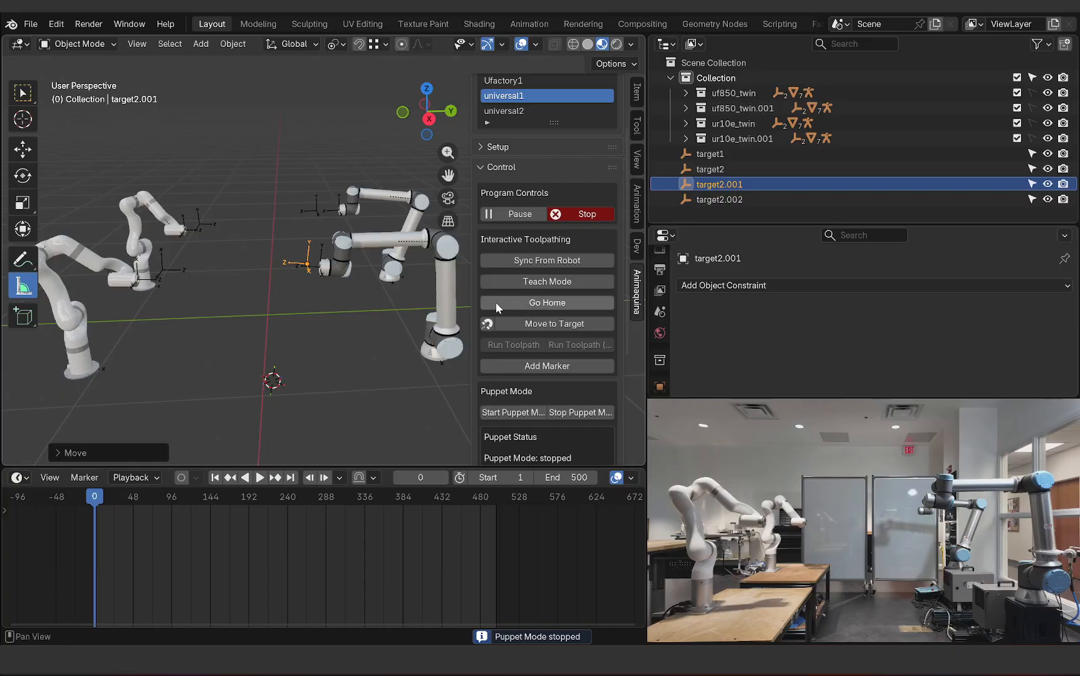
click(546, 322)
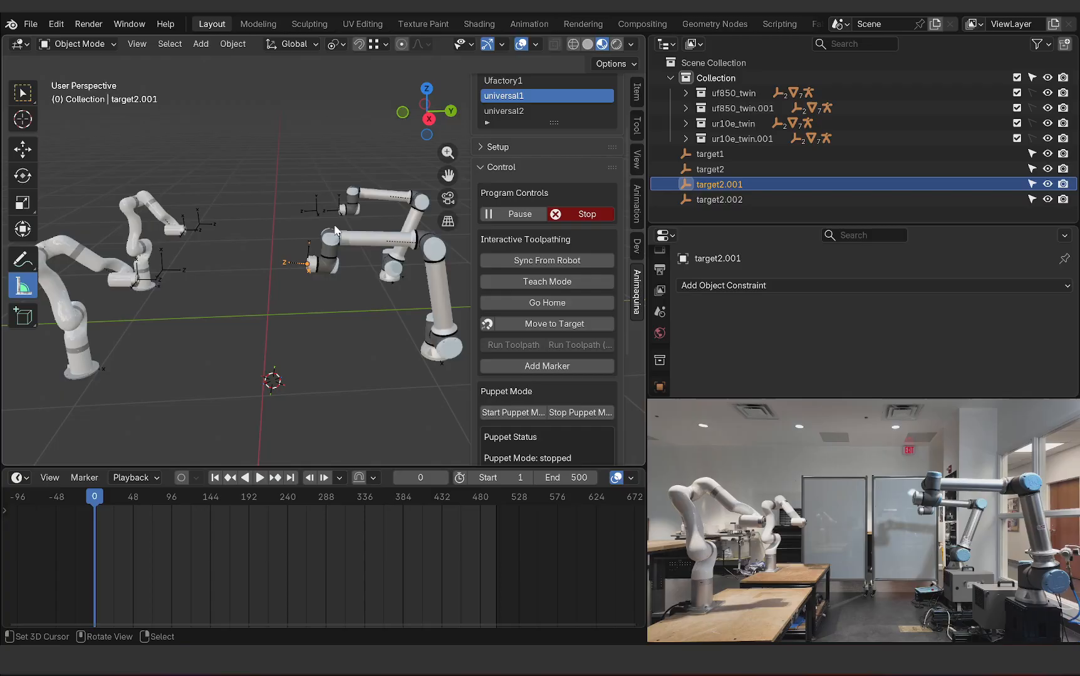
Step: Select all four targets together with target2.001 active and send every robot to its own target
click(312, 209)
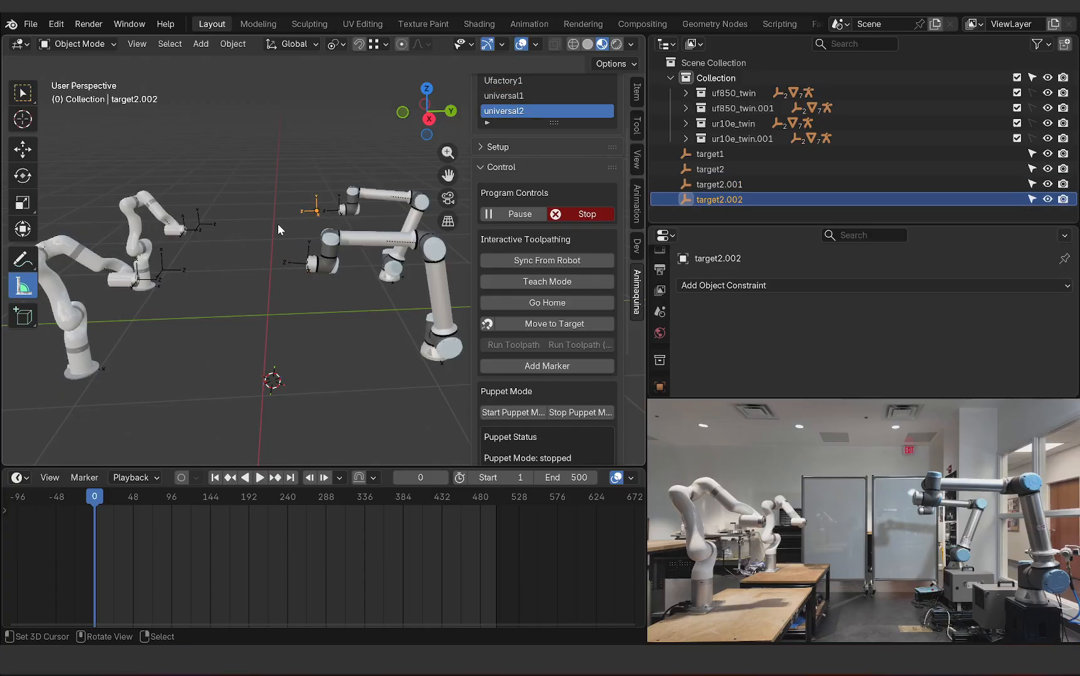
click(199, 226)
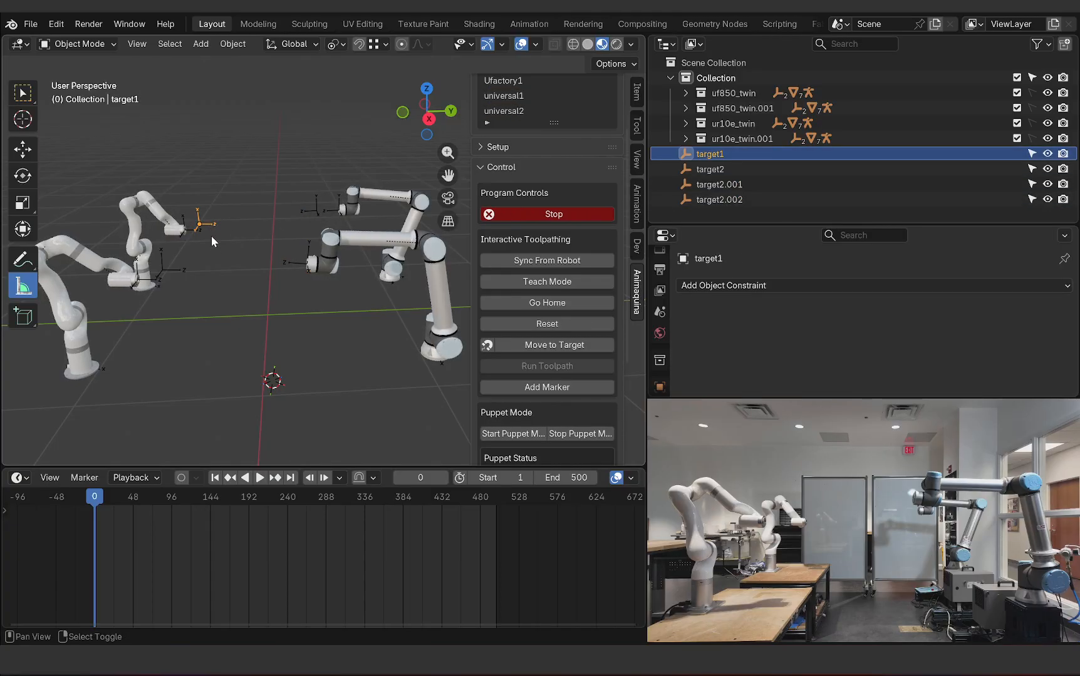
shift+click(184, 268)
shift+click(298, 264)
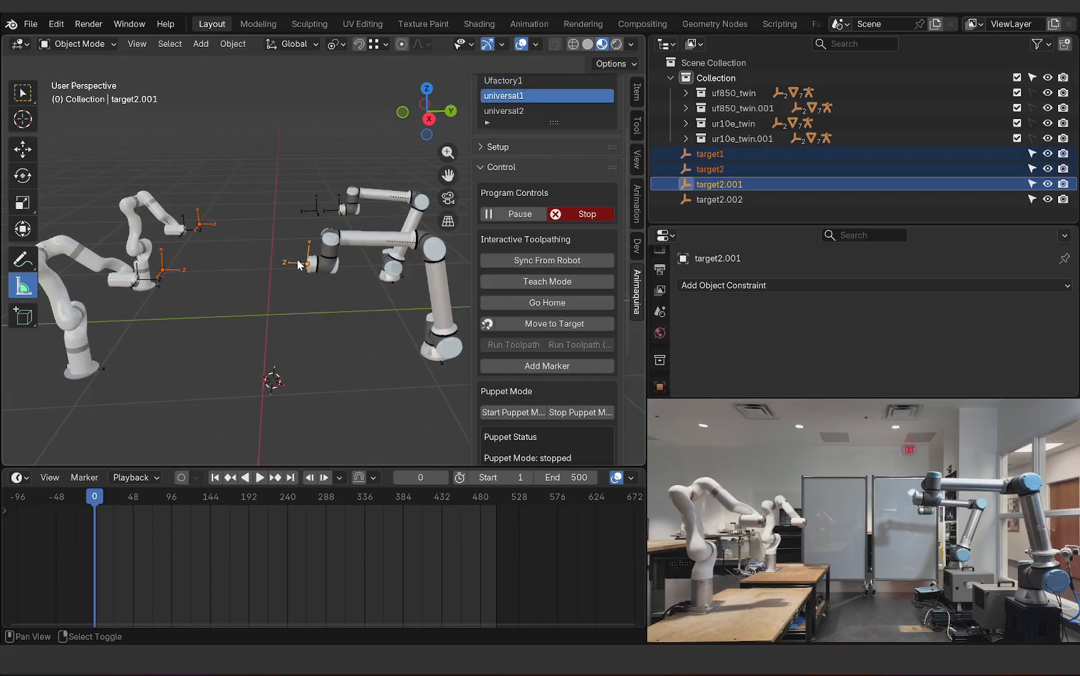
shift+click(309, 218)
shift+click(291, 266)
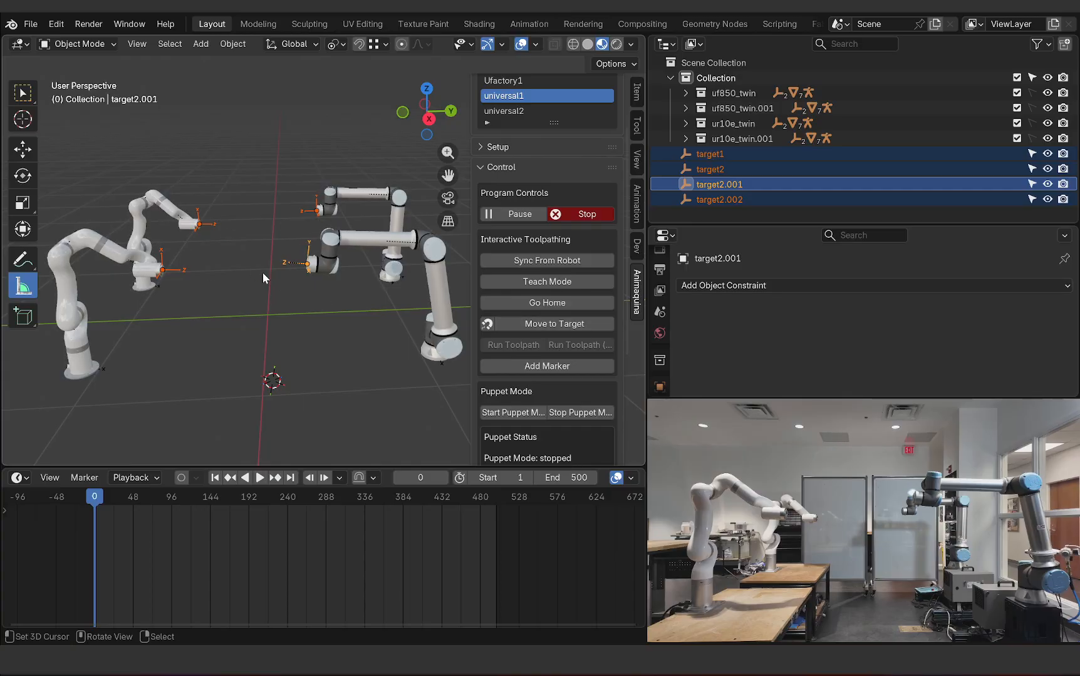
Step: Activate target2.001, target2.002, target1 and target2 one by one and start Puppet Mode for each robot
middle_drag(262, 273, 301, 266)
click(320, 261)
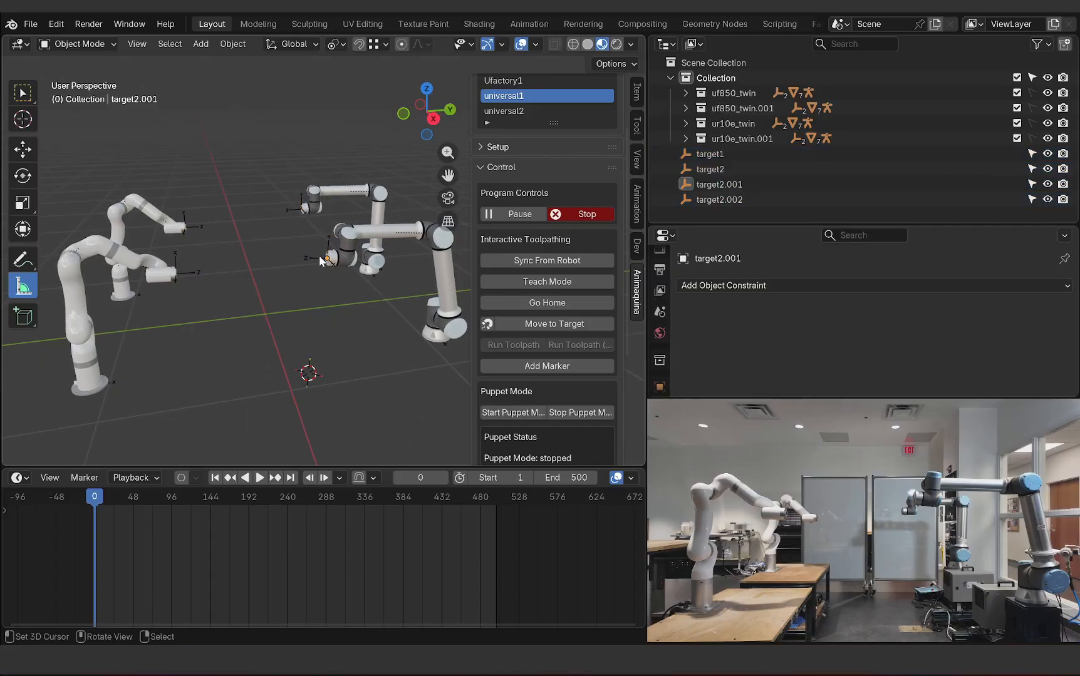
click(326, 259)
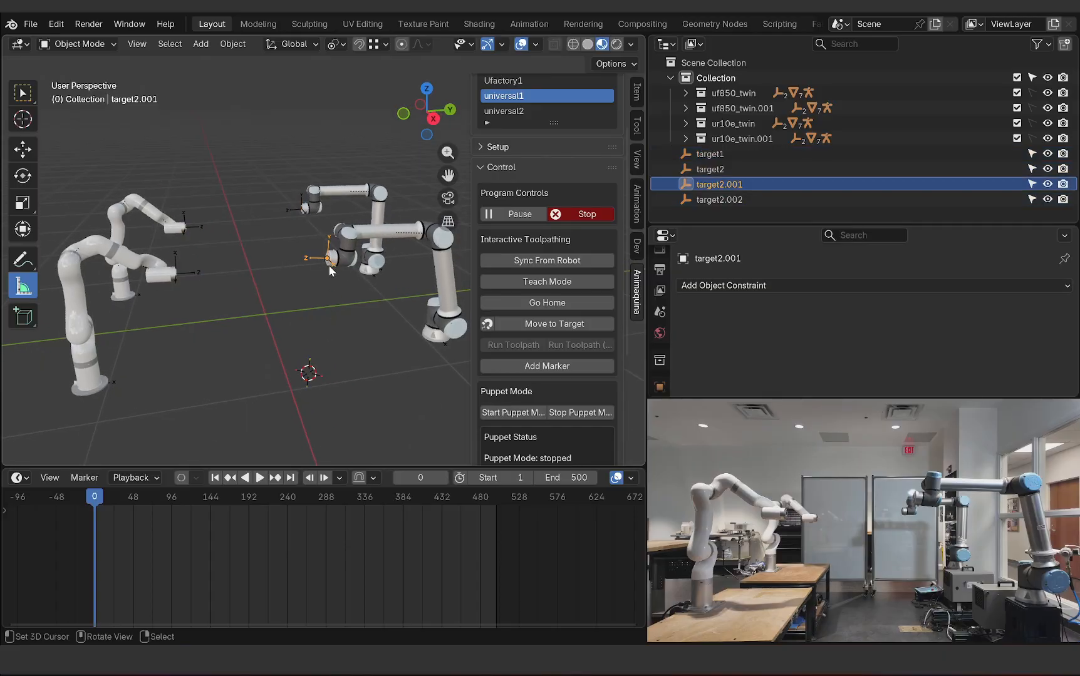
click(504, 412)
click(300, 209)
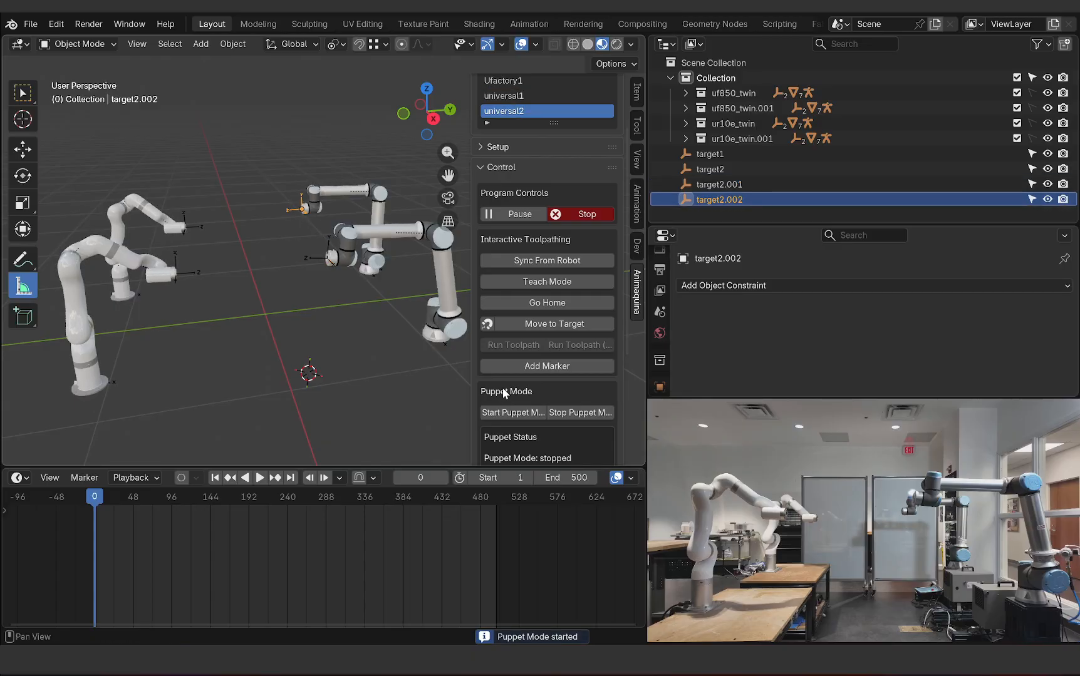
click(198, 230)
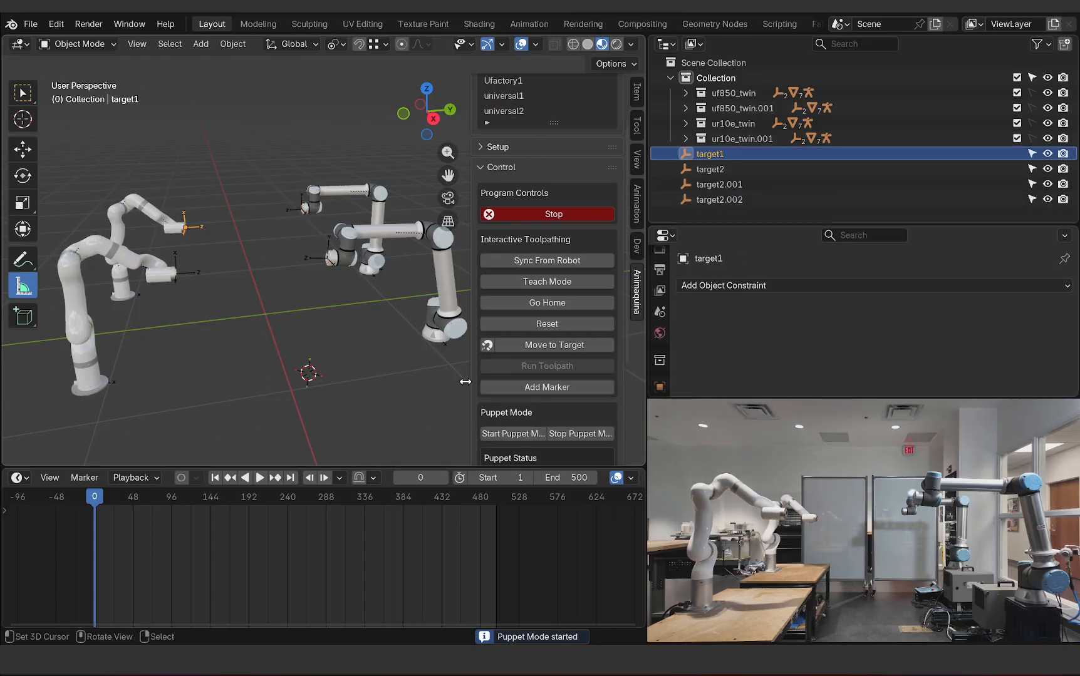
click(497, 432)
click(202, 277)
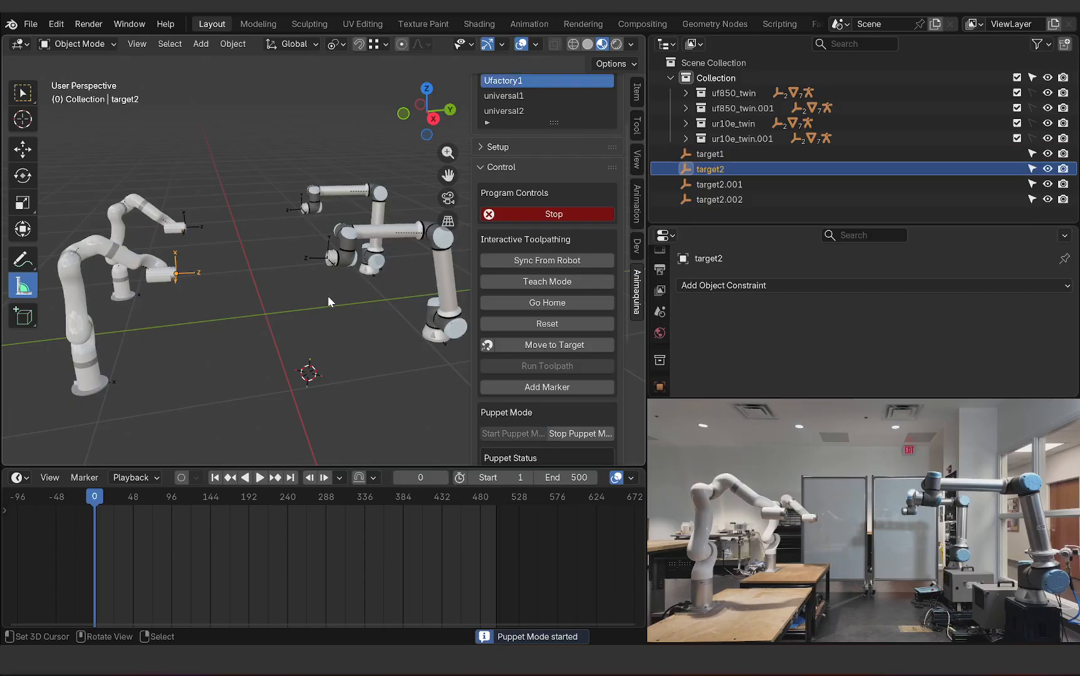
Step: Select all four targets together and lower them slightly so the four robots follow in Puppet Mode
shift+click(197, 223)
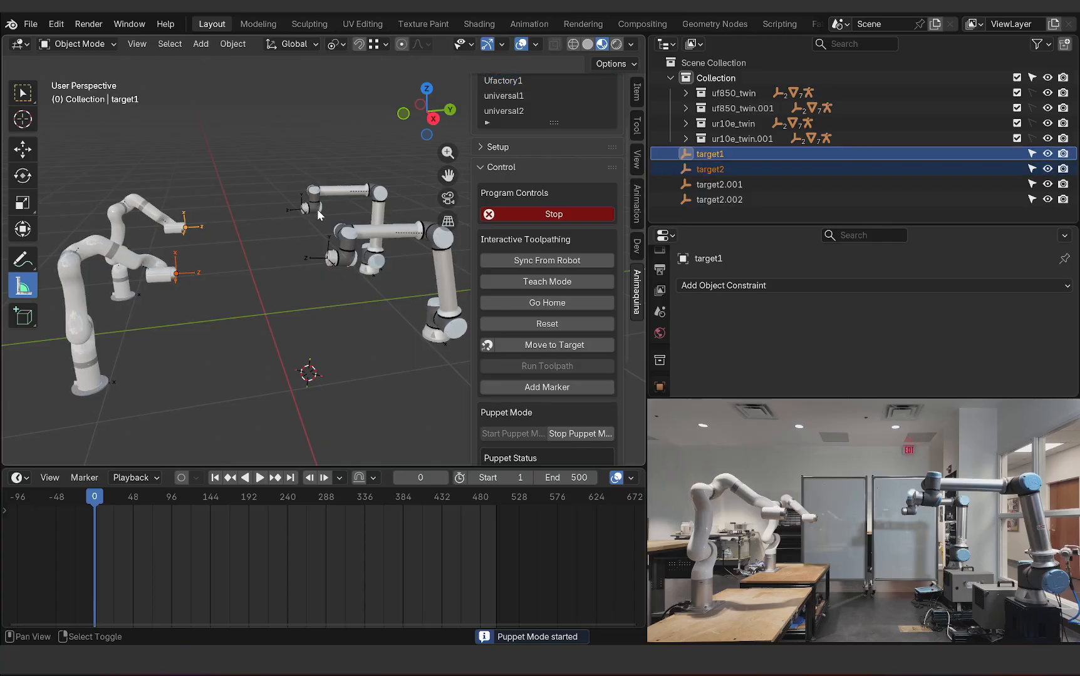
shift+click(289, 213)
shift+click(319, 258)
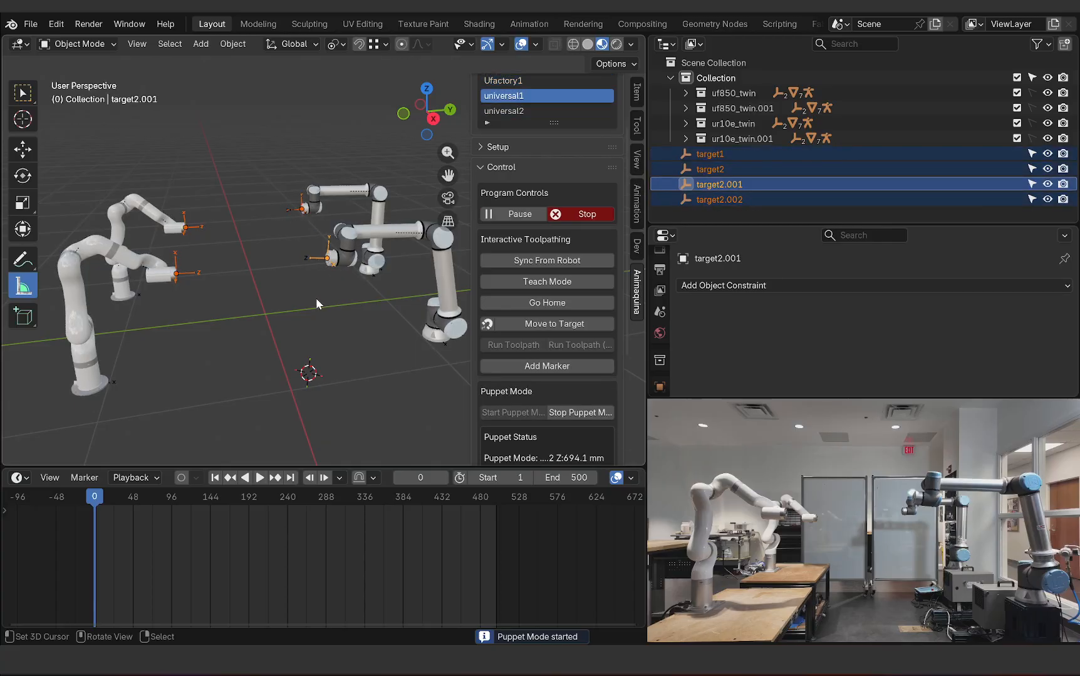
key(g)
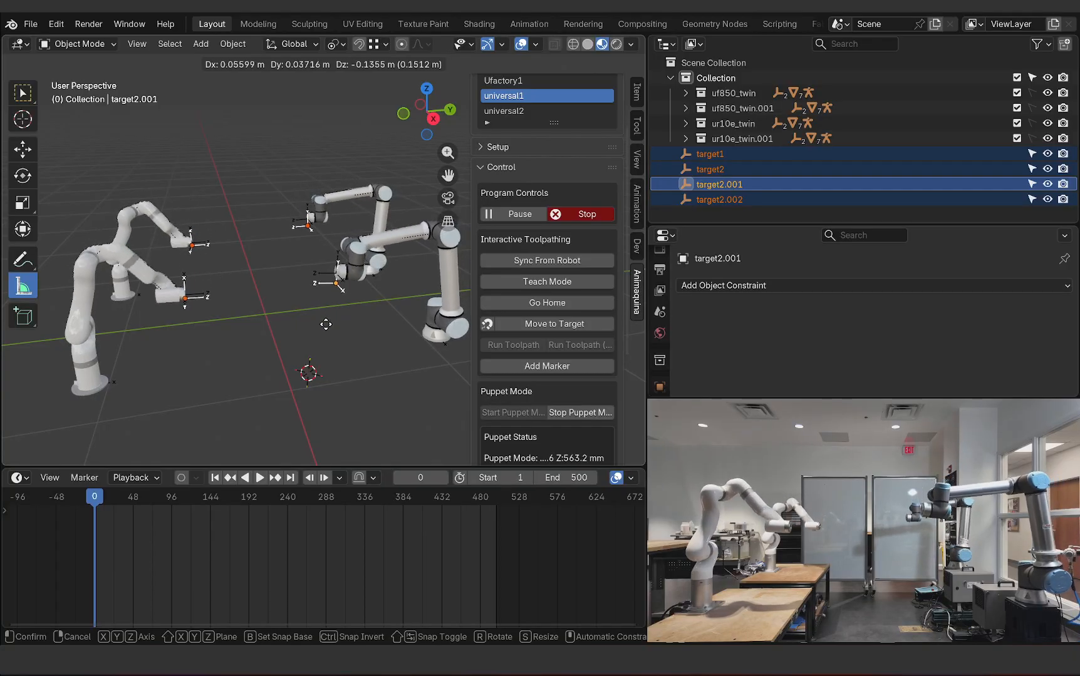
click(322, 313)
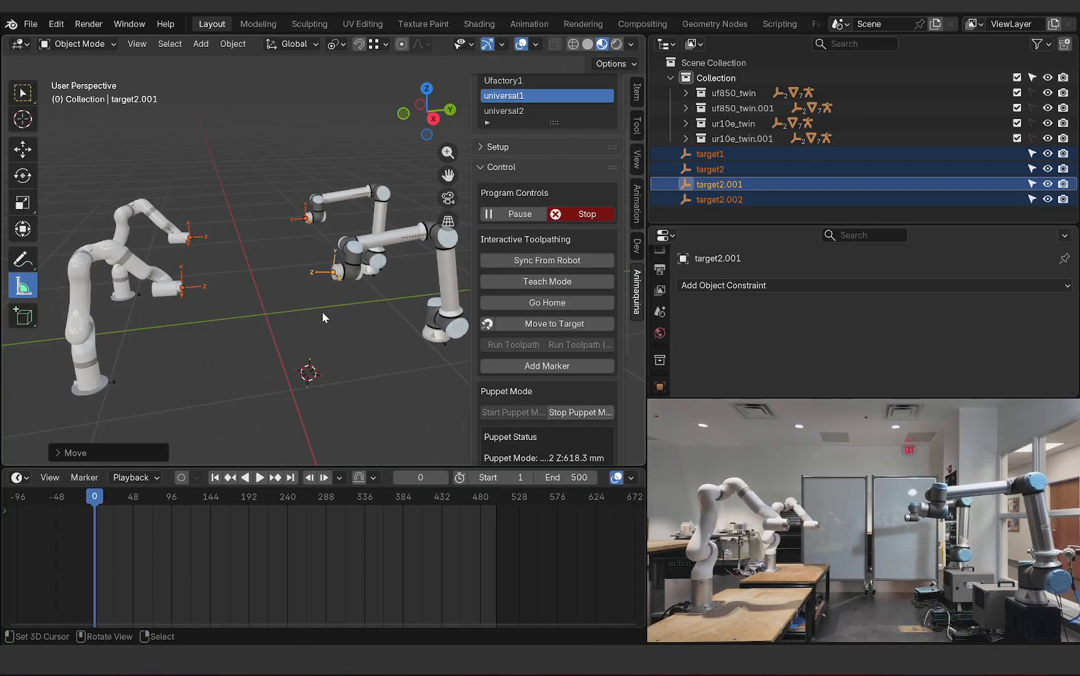
Step: Select target2.001 and target2.002 and lower both together by about 0.18 m to drive the two UR10e robots
click(323, 276)
shift+click(303, 219)
key(g)
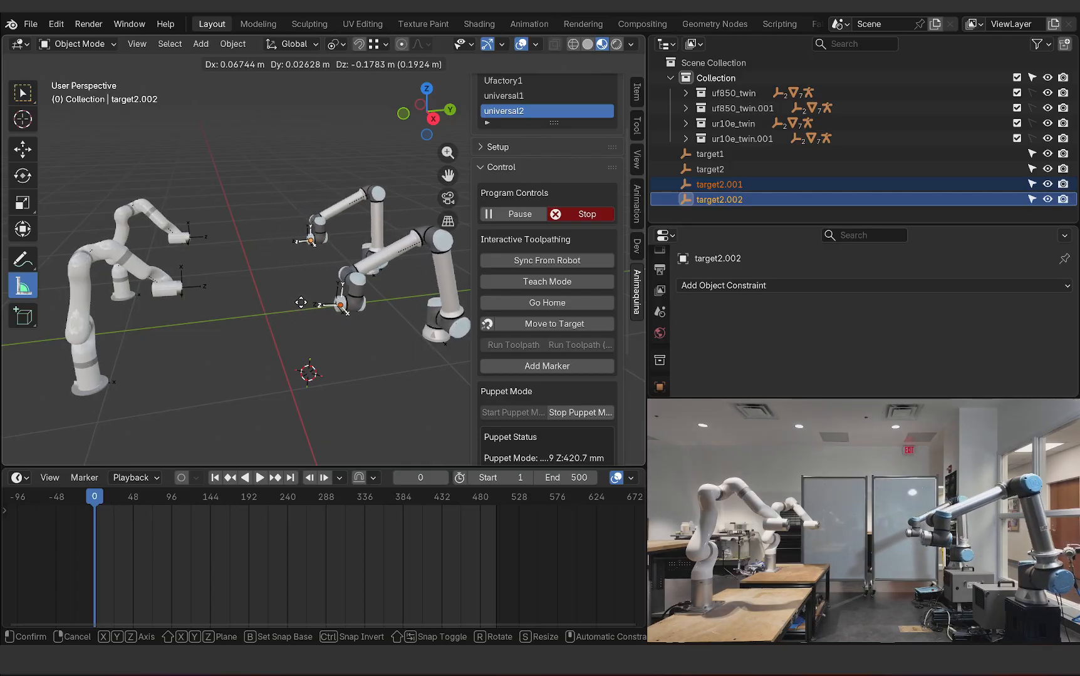
click(269, 305)
Step: Select target1 and target2 and move both forward together, toward the UR10e robots
click(201, 240)
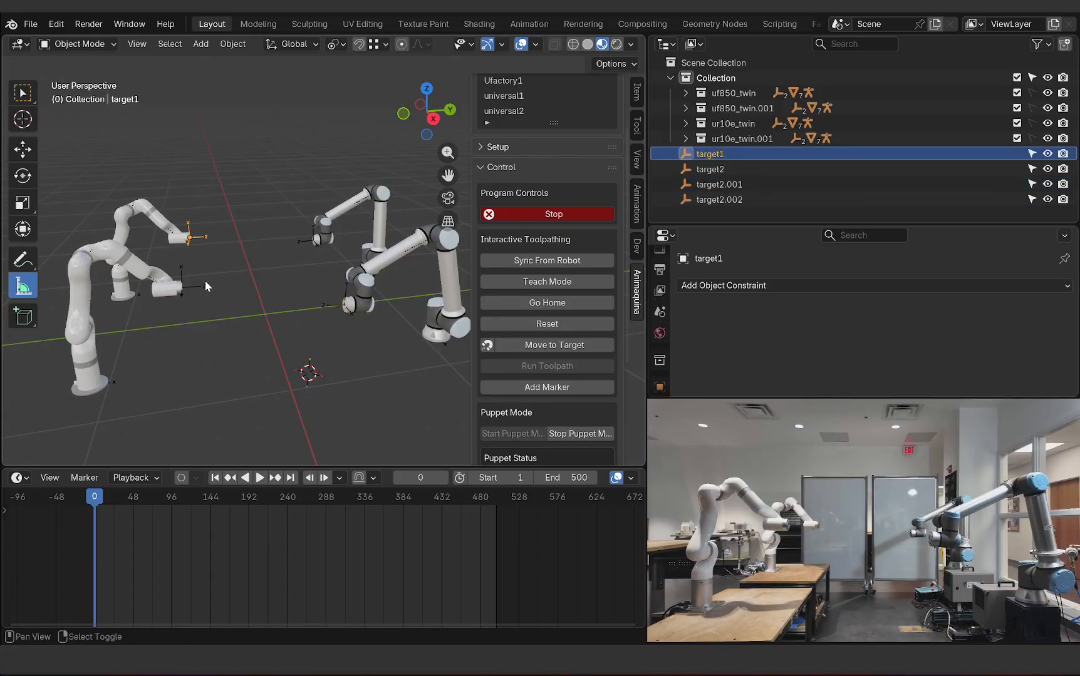
shift+click(205, 283)
key(g)
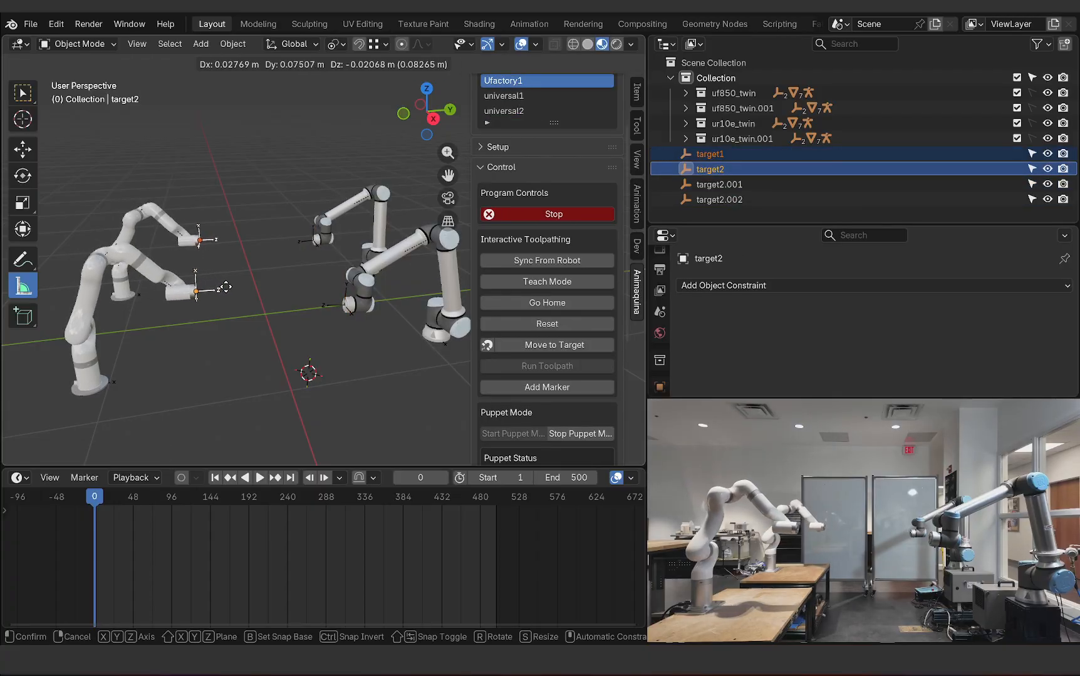
click(244, 288)
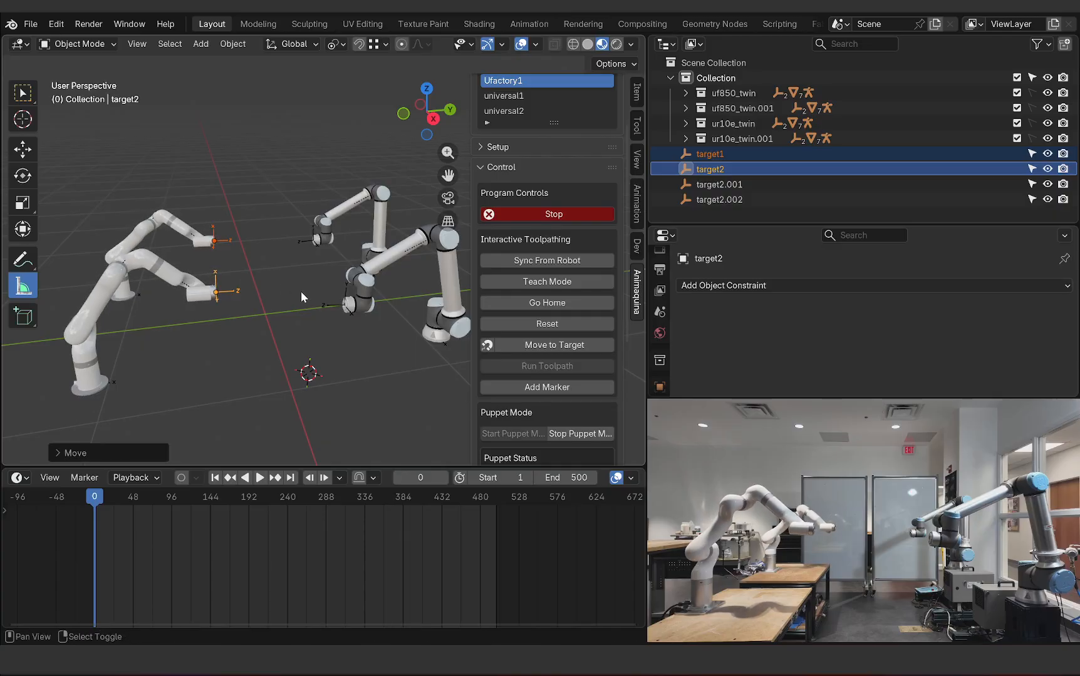
Step: Add target2.001 and target2.002 to the selection and rotate all four targets slightly about the global X axis
shift+click(322, 300)
shift+click(306, 250)
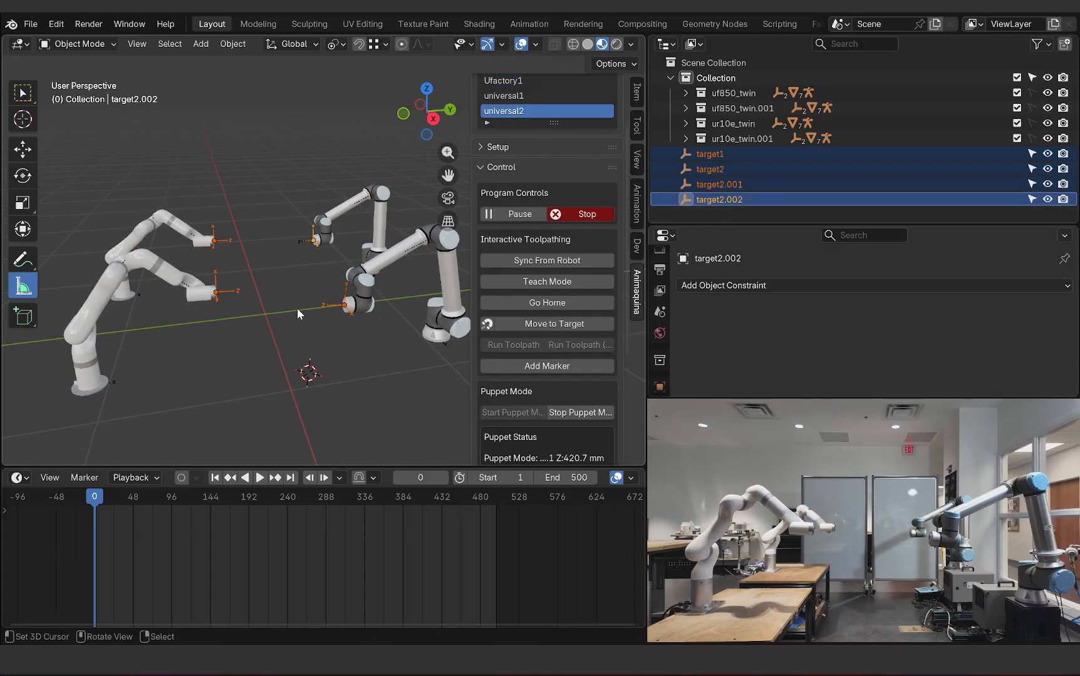
key(r)
key(x)
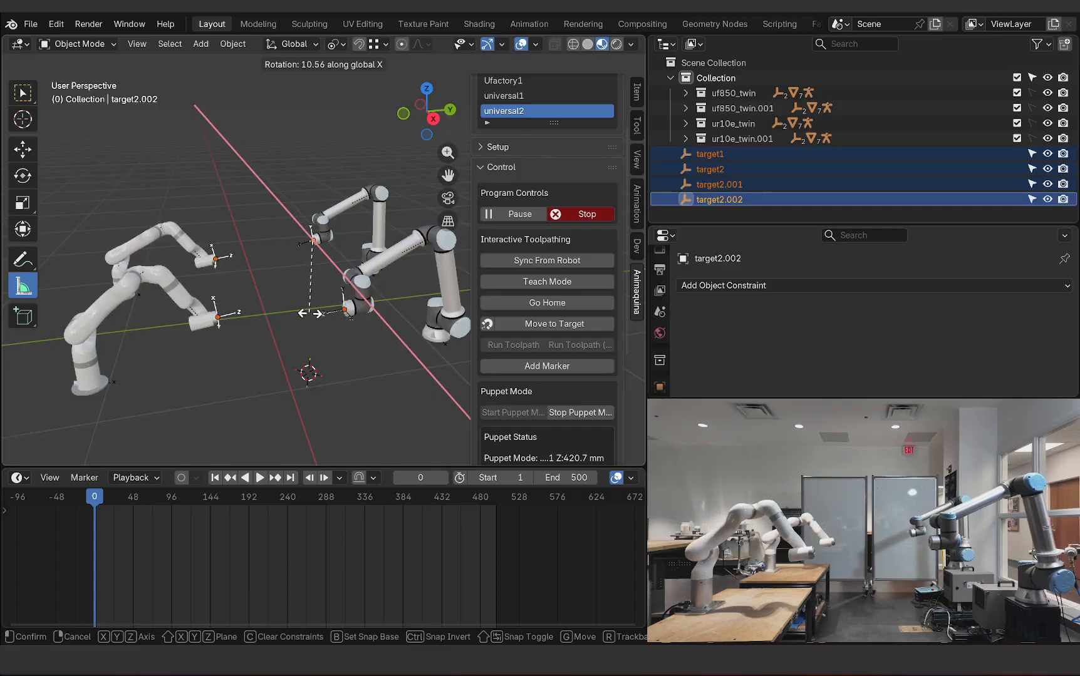
click(286, 303)
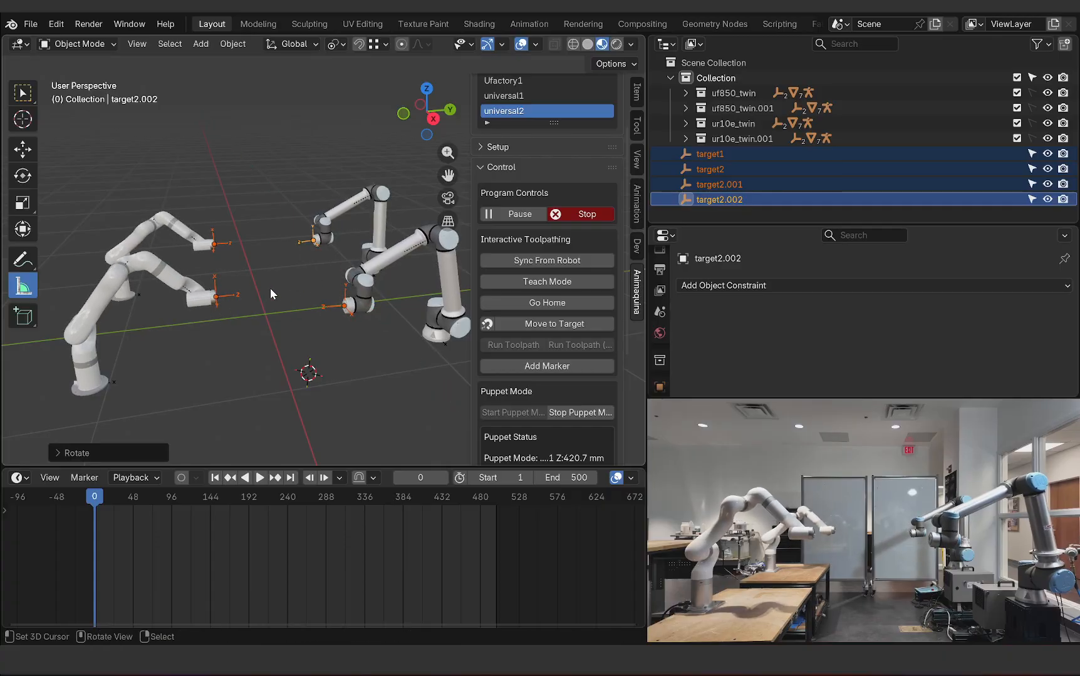
Step: Move only target2 backward along the global X axis to shift the Ufactory1 robot sideways
middle_drag(278, 275, 252, 303)
click(251, 300)
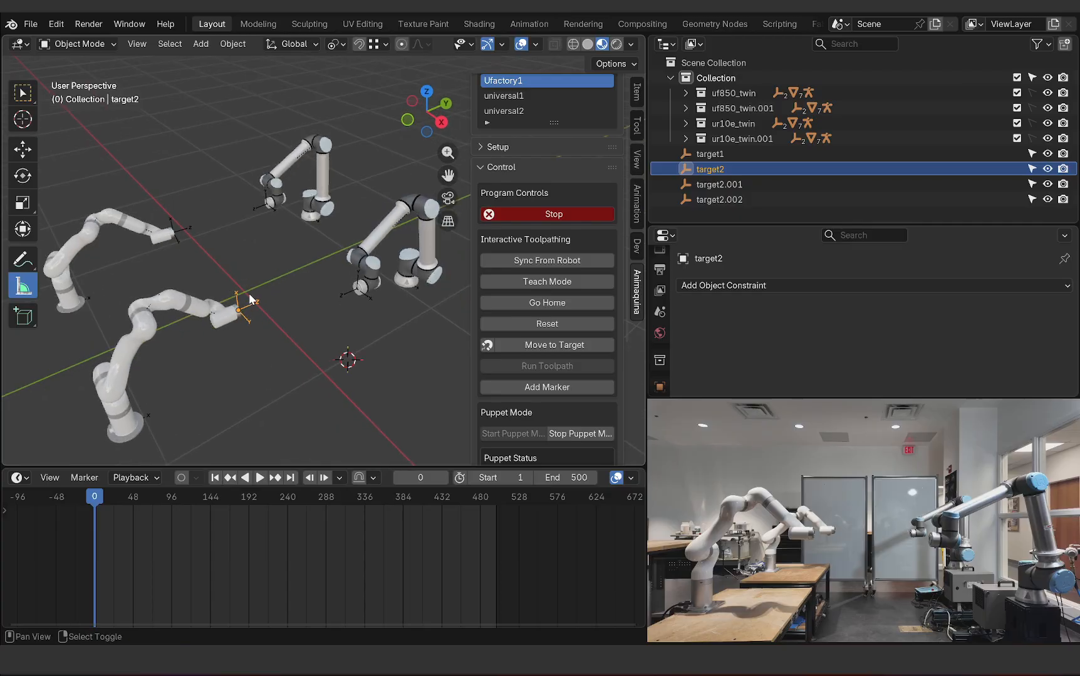
key(g)
key(x)
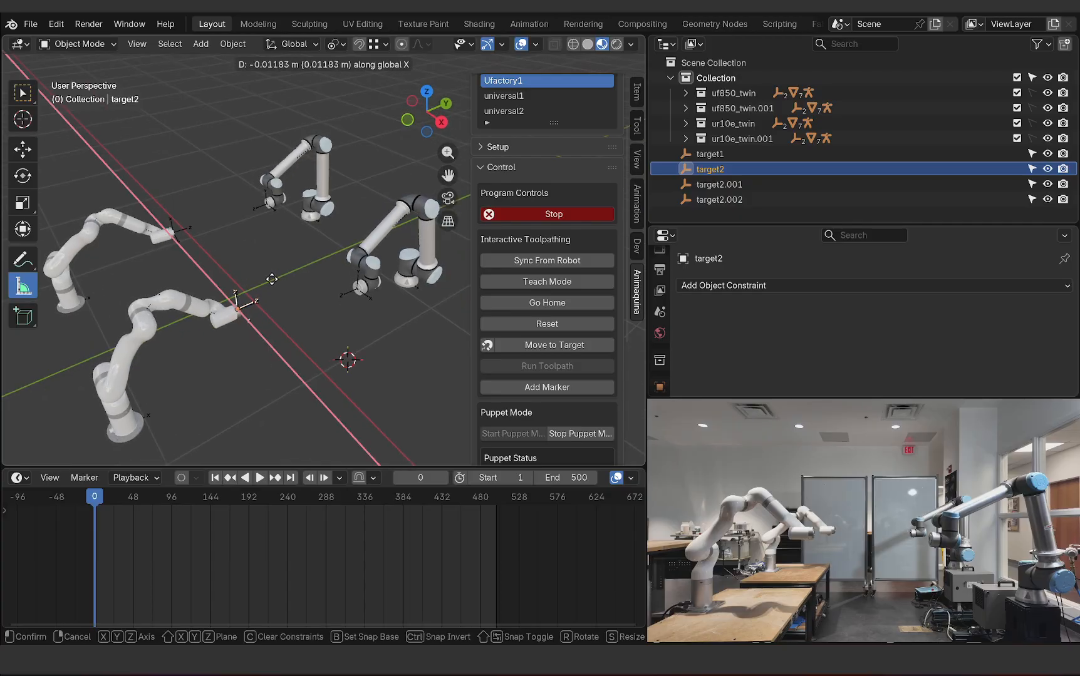
click(256, 269)
Step: Move only target1 forward along the global X axis, bringing it closer to target2, and check the robots from the front
click(191, 230)
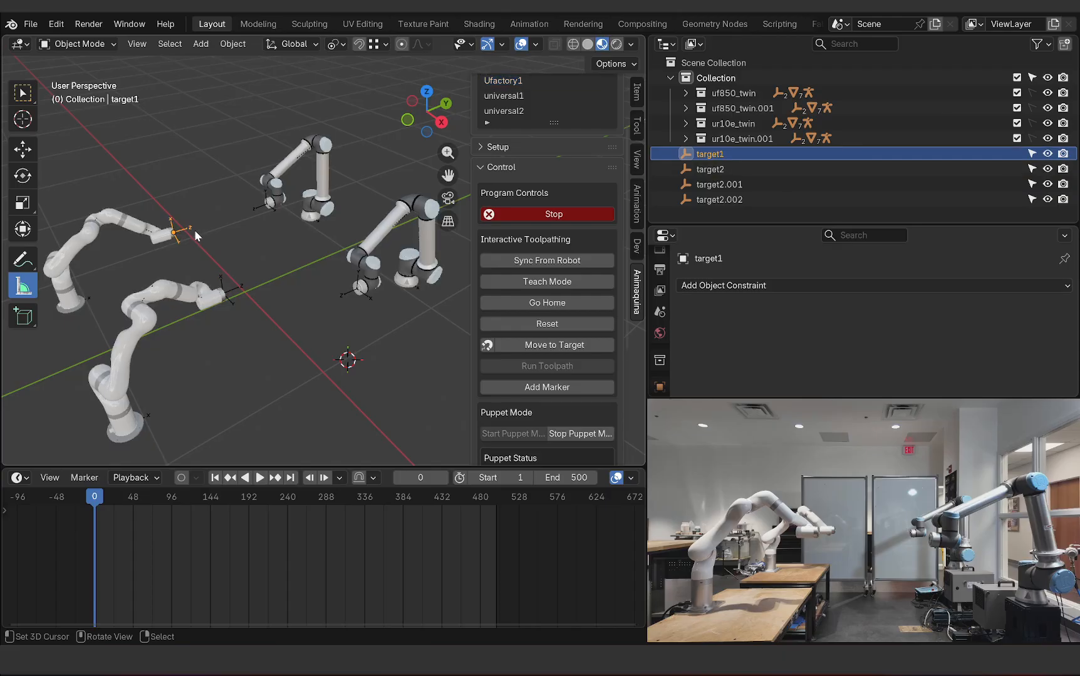
key(g)
key(x)
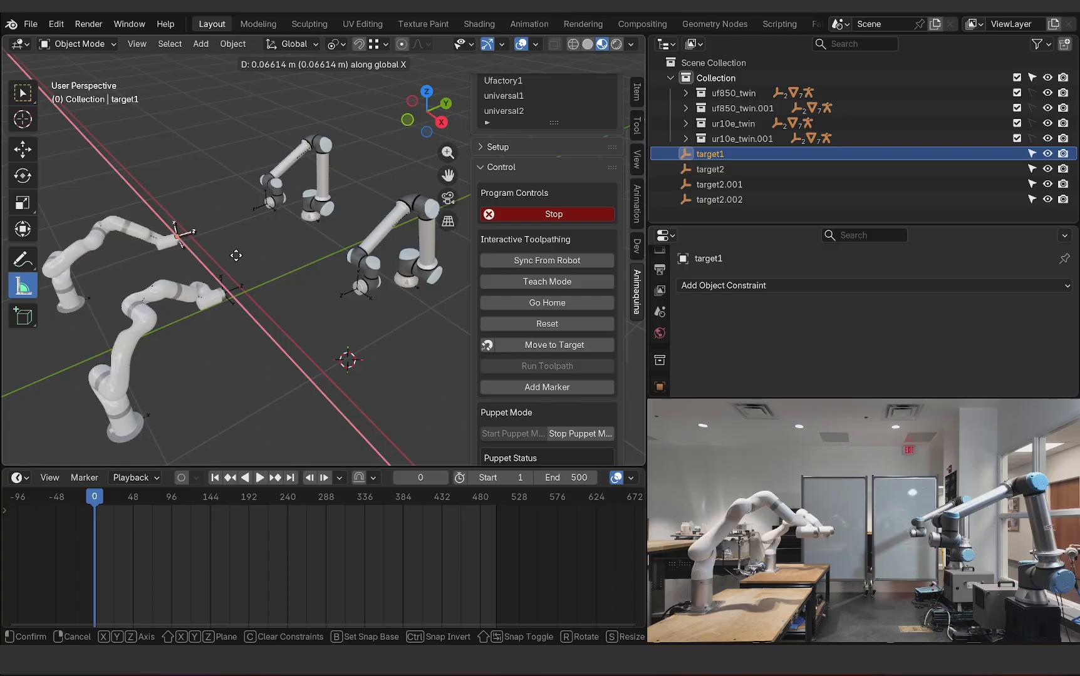
click(226, 250)
middle_drag(262, 272, 271, 243)
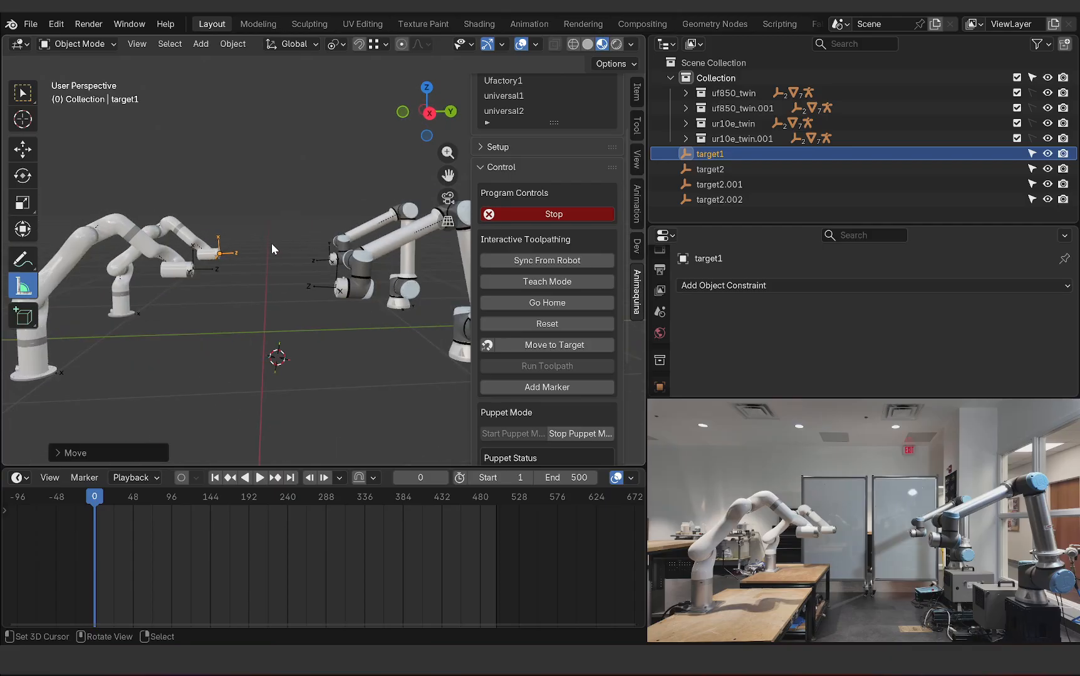